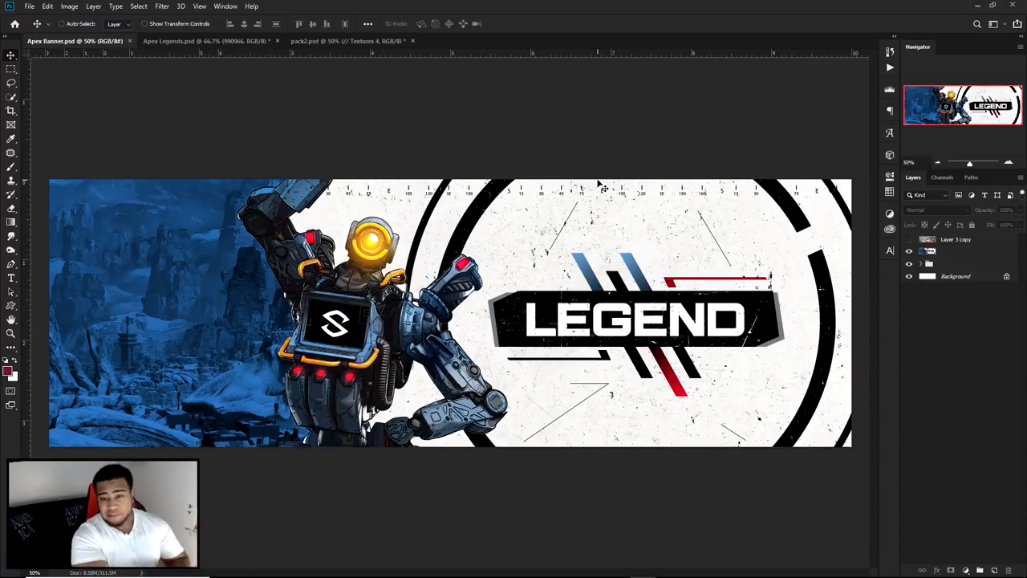
Step: Preview the cut-out character layers in Apex Legends.psd one at a time by toggling their visibility
{"action": "left_click", "coordinate": [195, 42]}
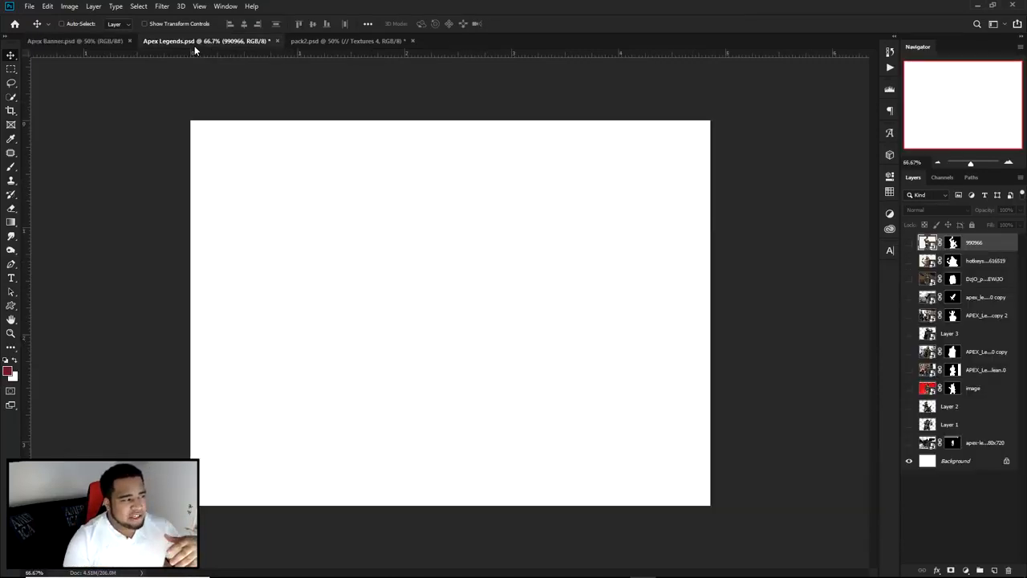
{"action": "left_click", "coordinate": [909, 243]}
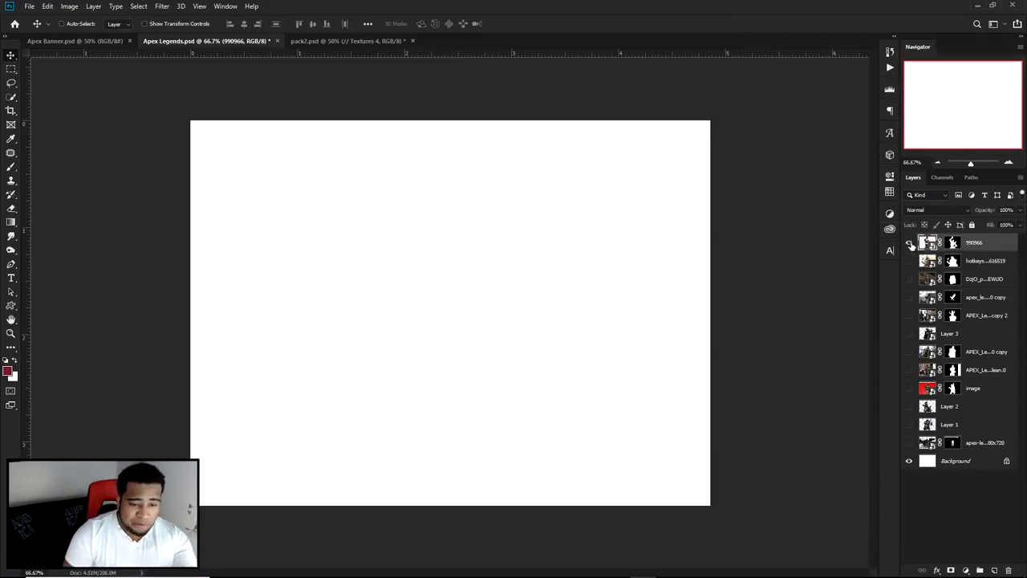
{"action": "left_click", "coordinate": [909, 242]}
{"action": "left_click", "coordinate": [908, 260]}
{"action": "left_click", "coordinate": [909, 261]}
{"action": "left_click", "coordinate": [909, 279]}
{"action": "left_click", "coordinate": [909, 279]}
{"action": "left_click", "coordinate": [908, 296]}
{"action": "left_click", "coordinate": [909, 296]}
{"action": "left_click", "coordinate": [908, 316]}
{"action": "left_click", "coordinate": [910, 316]}
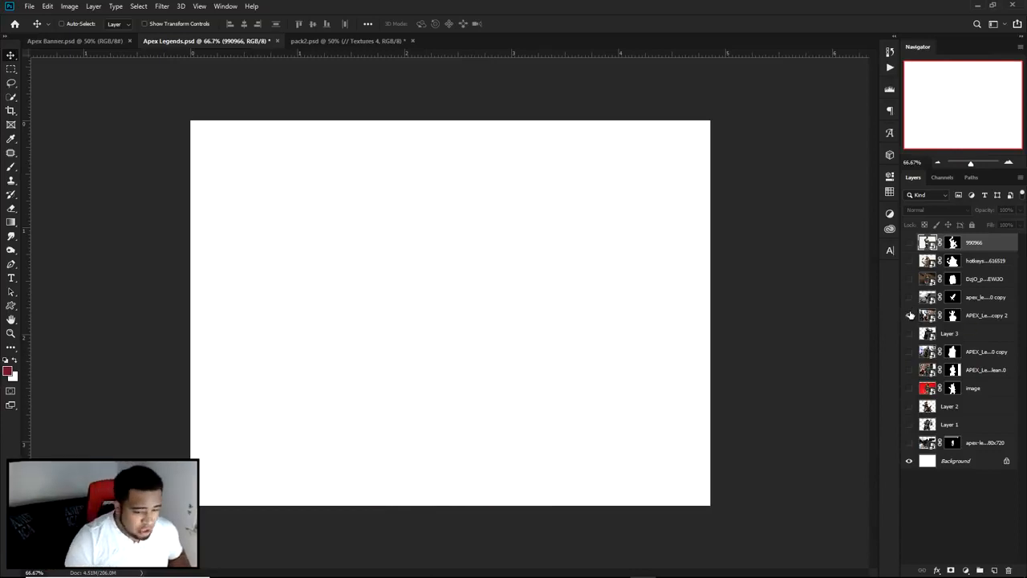
{"action": "left_click", "coordinate": [910, 316]}
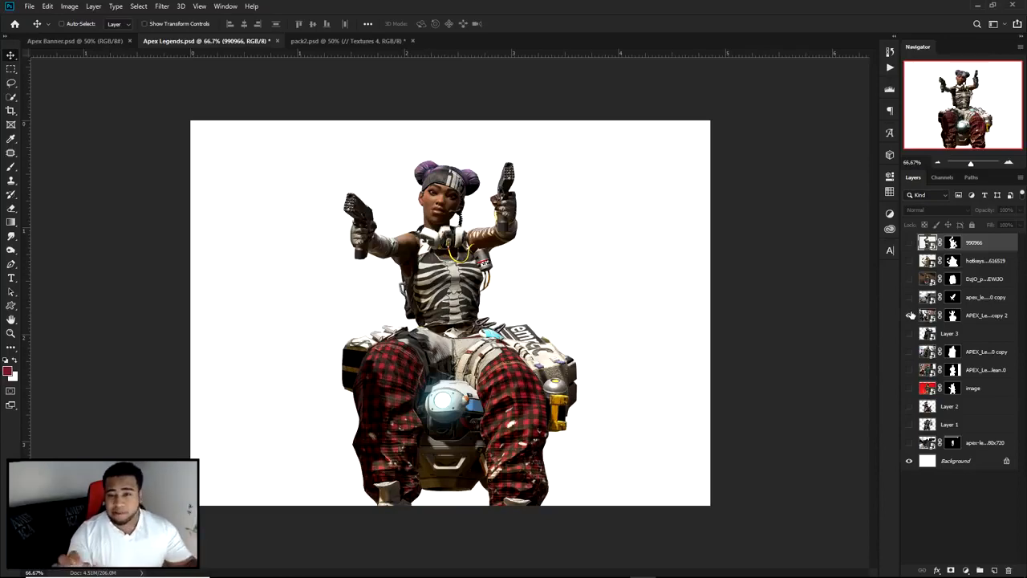
Step: Examine the finished banner in Apex Banner.psd up close, covering the LEGEND title, stripes, compass markings and texture
{"action": "left_click", "coordinate": [83, 40]}
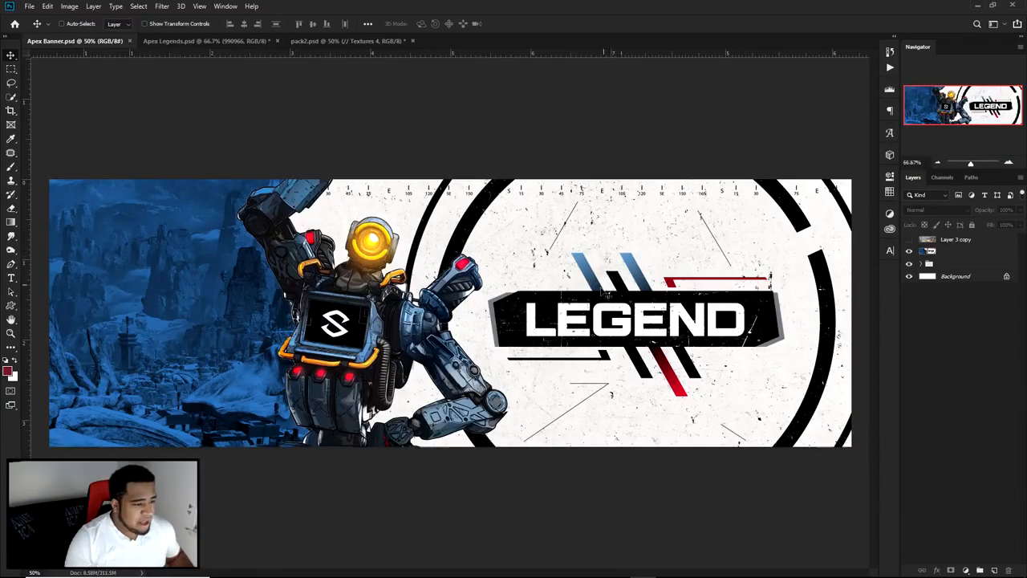
{"action": "scroll", "coordinate": [605, 286], "scroll_direction": "up", "scroll_amount": 4}
{"action": "left_click", "coordinate": [550, 270]}
{"action": "left_click", "coordinate": [522, 223]}
{"action": "scroll", "coordinate": [562, 220], "scroll_direction": "down", "scroll_amount": 2}
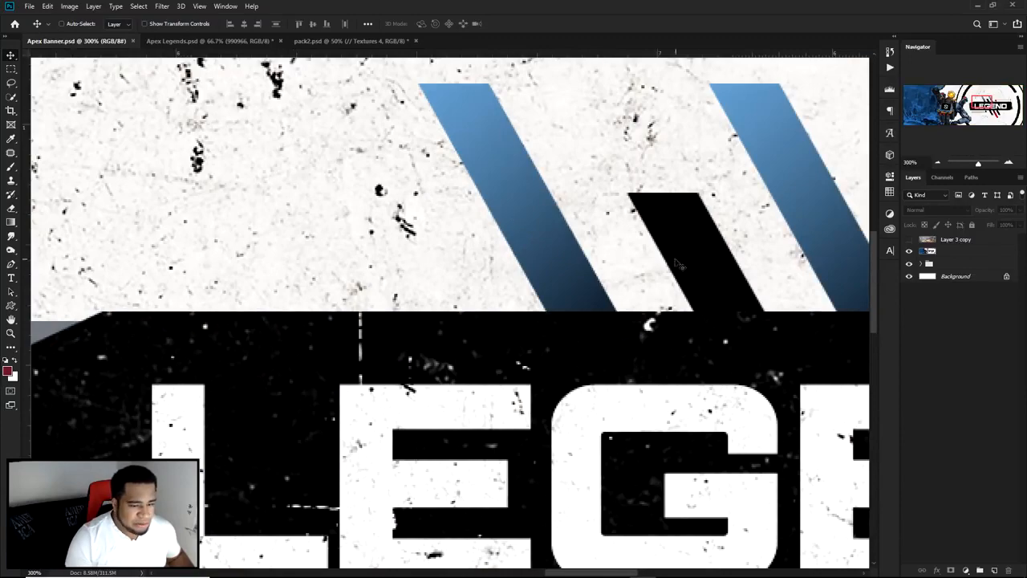
{"action": "scroll", "coordinate": [713, 259], "scroll_direction": "down", "scroll_amount": 2}
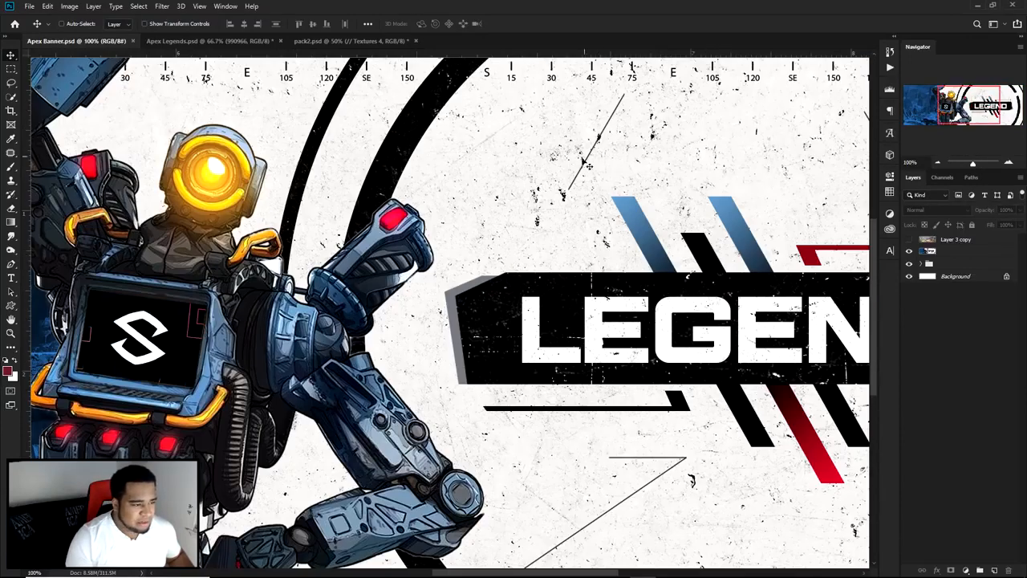
{"action": "left_click_drag", "start_coordinate": [712, 171], "coordinate": [598, 292]}
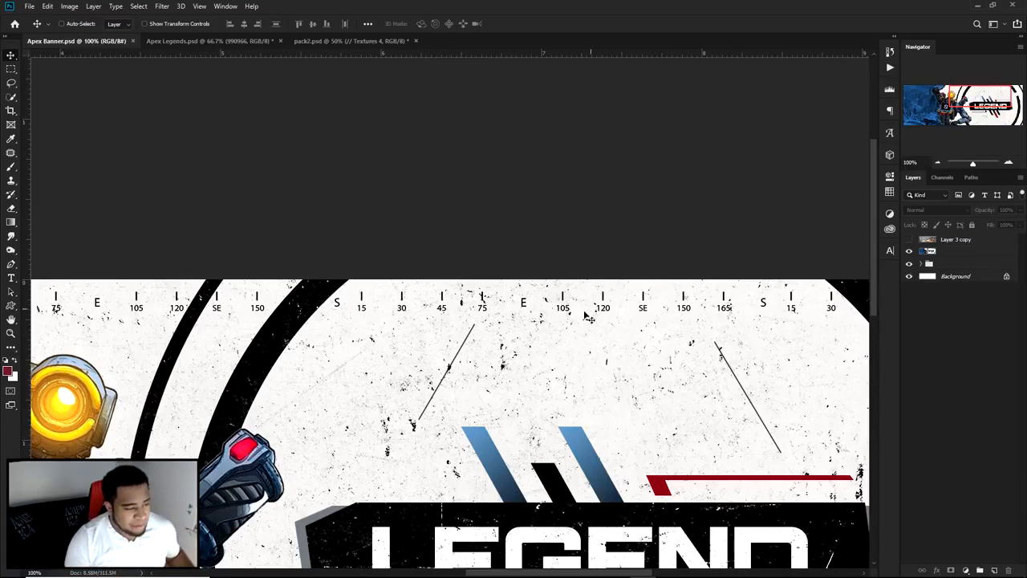
{"action": "key", "text": "ctrl+minus"}
{"action": "key", "text": "ctrl+minus"}
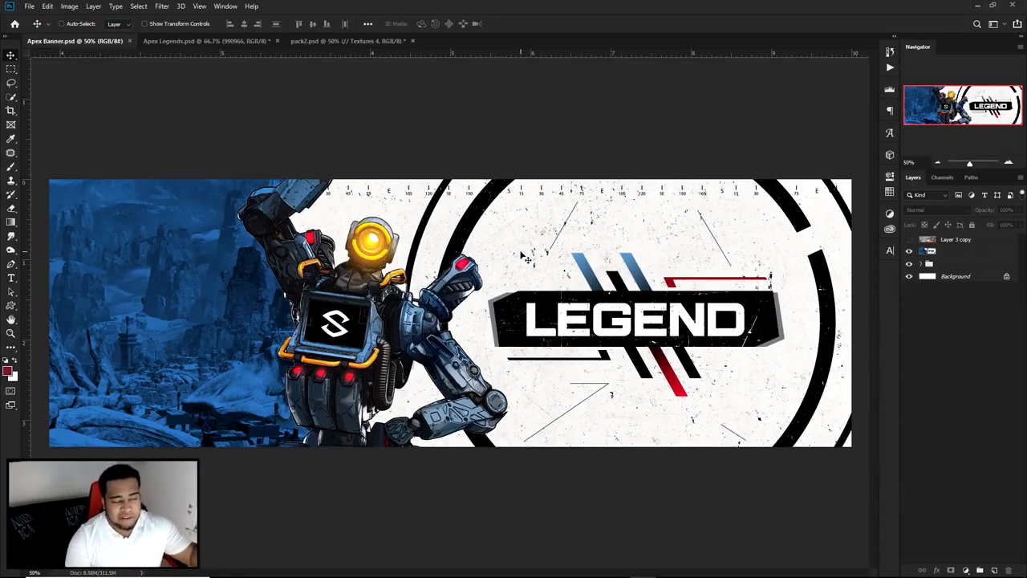
Step: Look over the Textures 4 layer in pack2.psd, the finished banner and the character document
{"action": "left_click", "coordinate": [349, 46]}
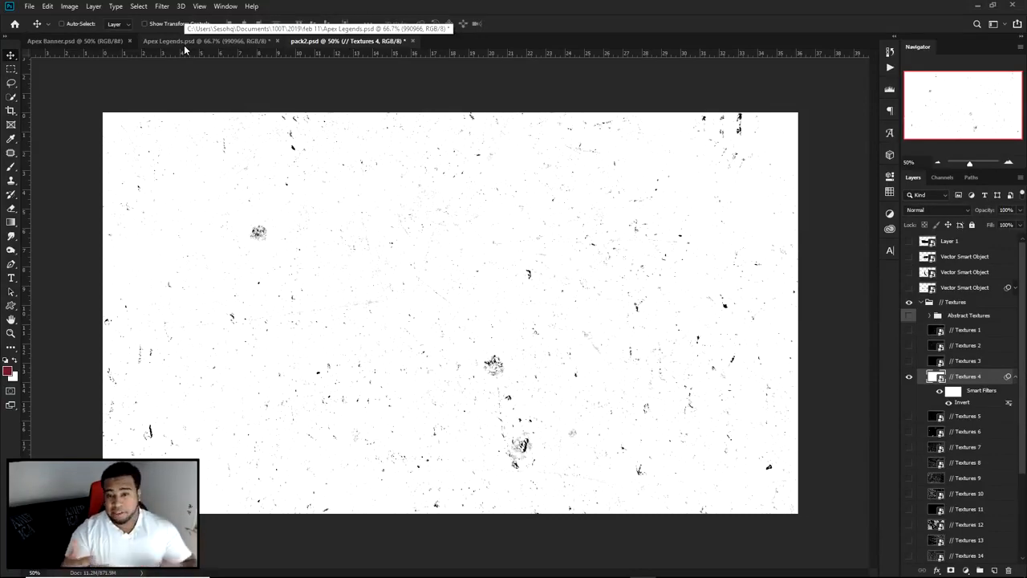
{"action": "left_click", "coordinate": [108, 42]}
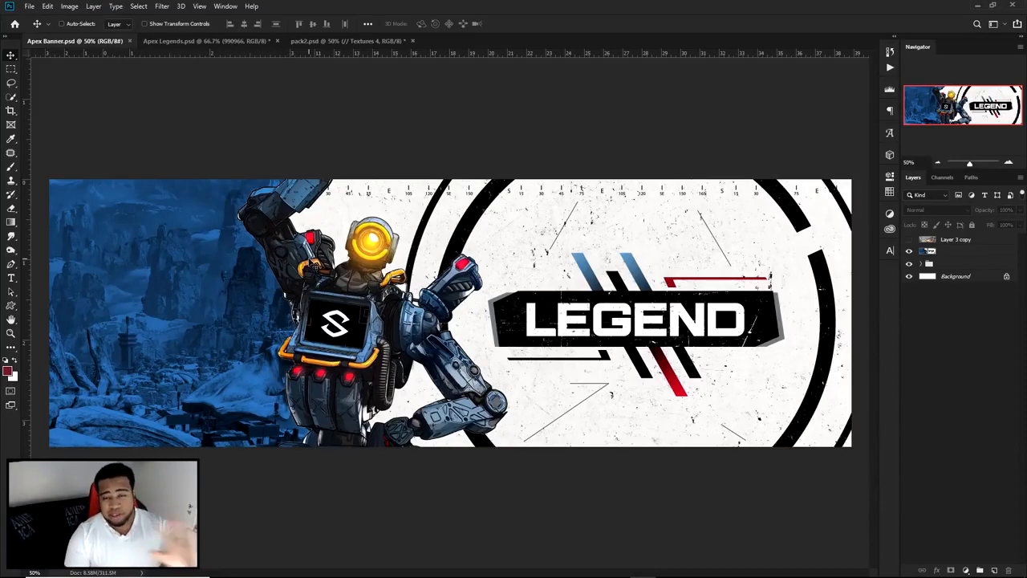
{"action": "left_click", "coordinate": [192, 42]}
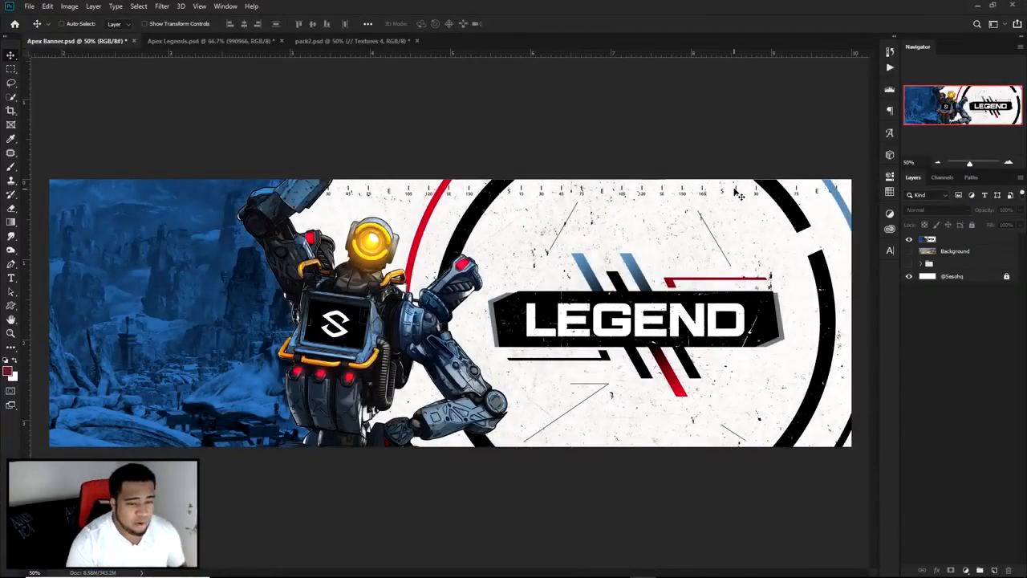
Step: Hide the finished banner reference in Apex Banner.psd, show the Background landscape photo and compare the two
{"action": "left_click", "coordinate": [909, 240]}
{"action": "left_click", "coordinate": [909, 252]}
{"action": "left_click", "coordinate": [955, 251]}
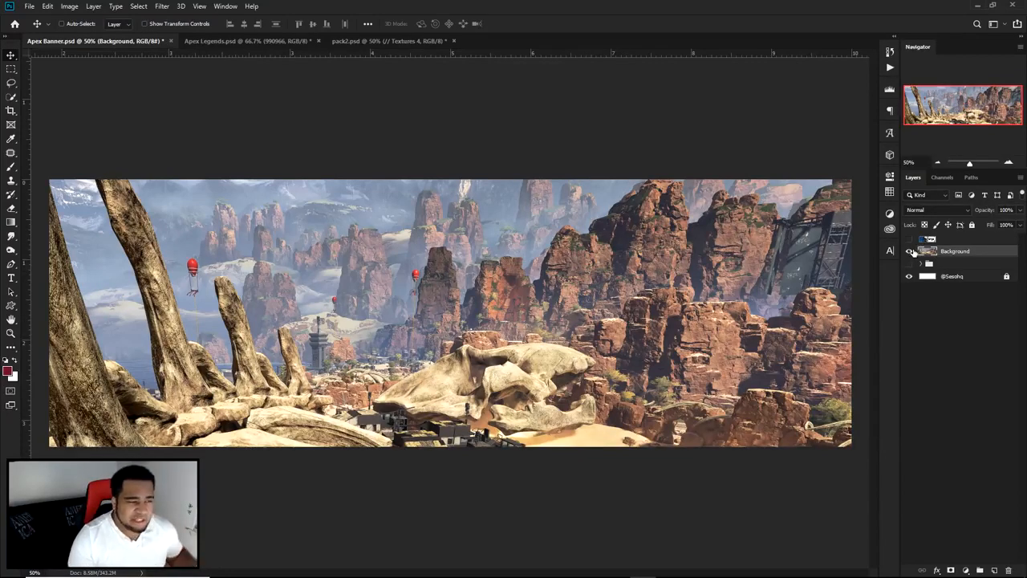
{"action": "left_click_drag", "start_coordinate": [911, 251], "coordinate": [909, 239]}
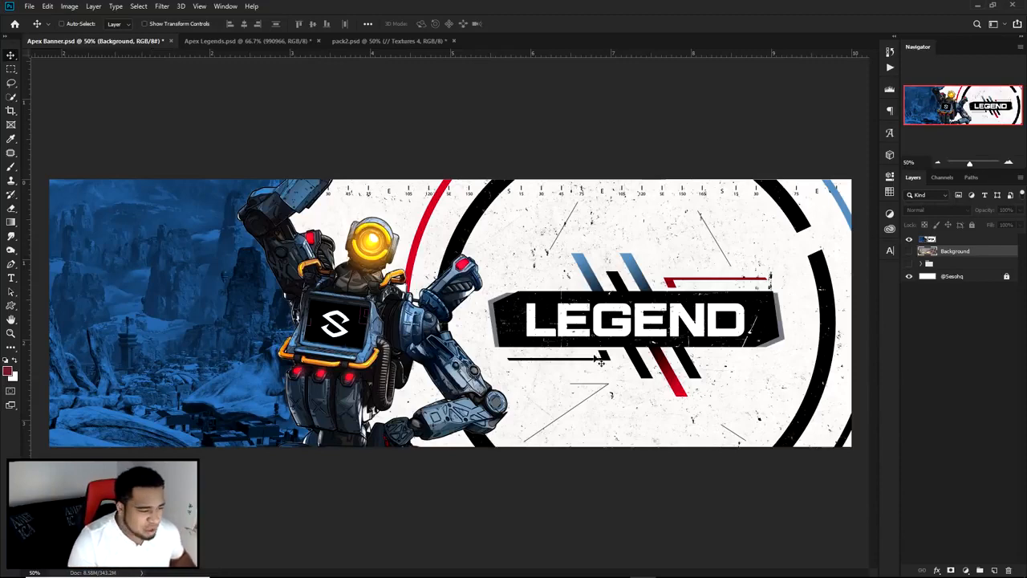
{"action": "left_click", "coordinate": [909, 251]}
{"action": "left_click", "coordinate": [909, 239]}
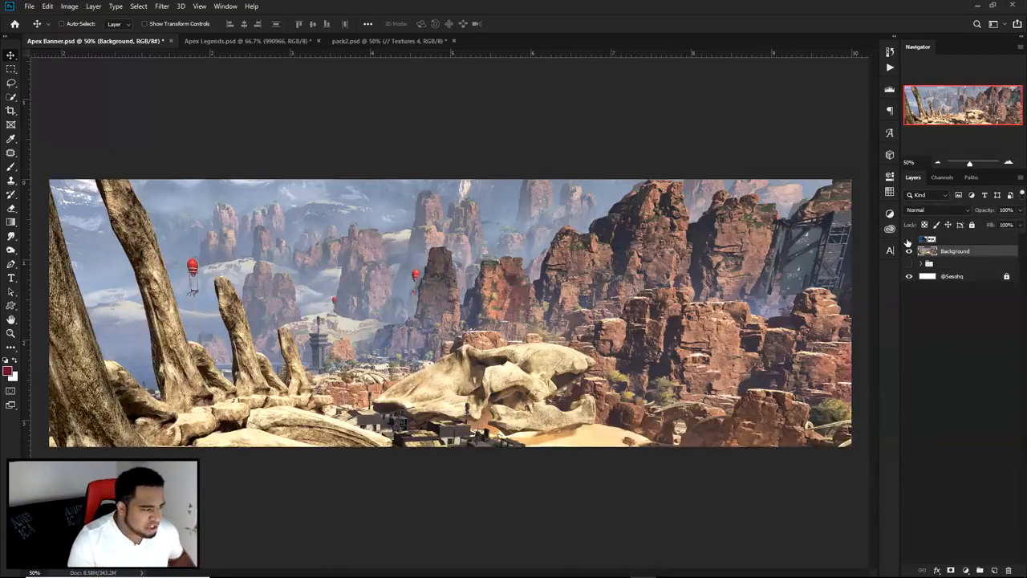
Step: Check the masked character in Apex Legends.psd and show the finished reference again in Apex Banner.psd
{"action": "left_click", "coordinate": [236, 40]}
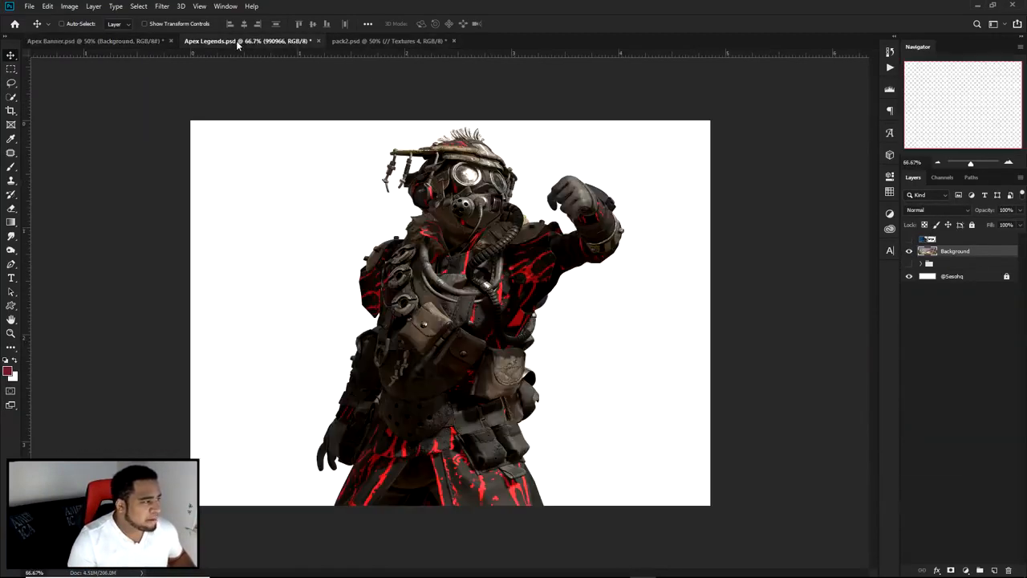
{"action": "left_click", "coordinate": [135, 44]}
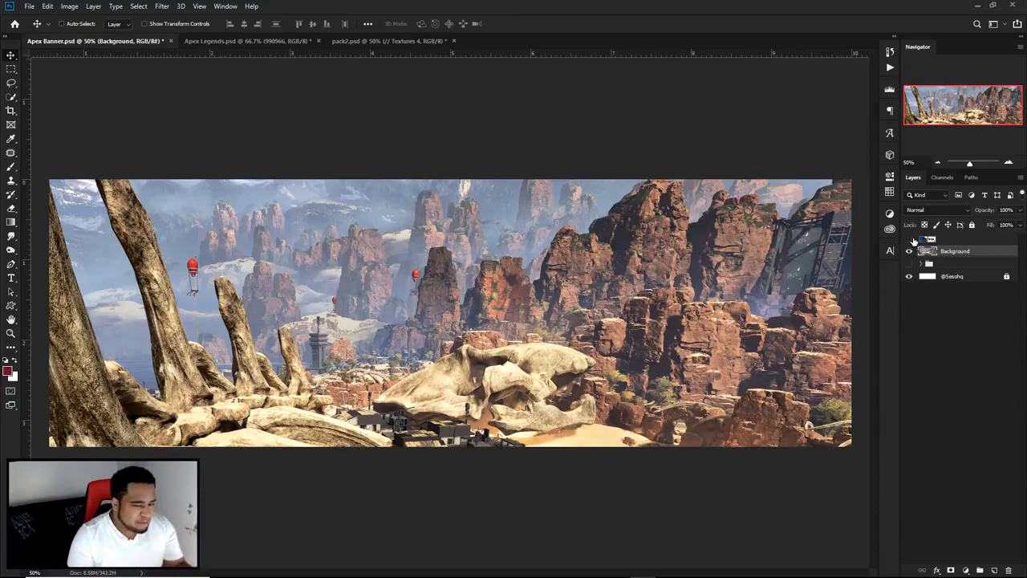
{"action": "left_click", "coordinate": [909, 239]}
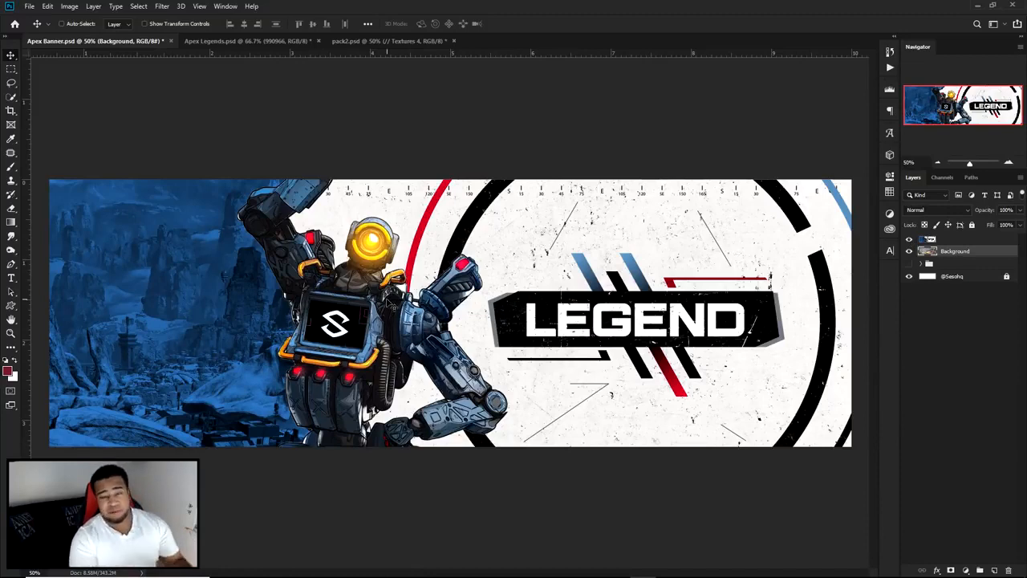
Step: Copy the masked character on Layer 3 of Apex Legends.psd into Apex Banner.psd above Background and hide the finished reference
{"action": "left_click", "coordinate": [239, 41]}
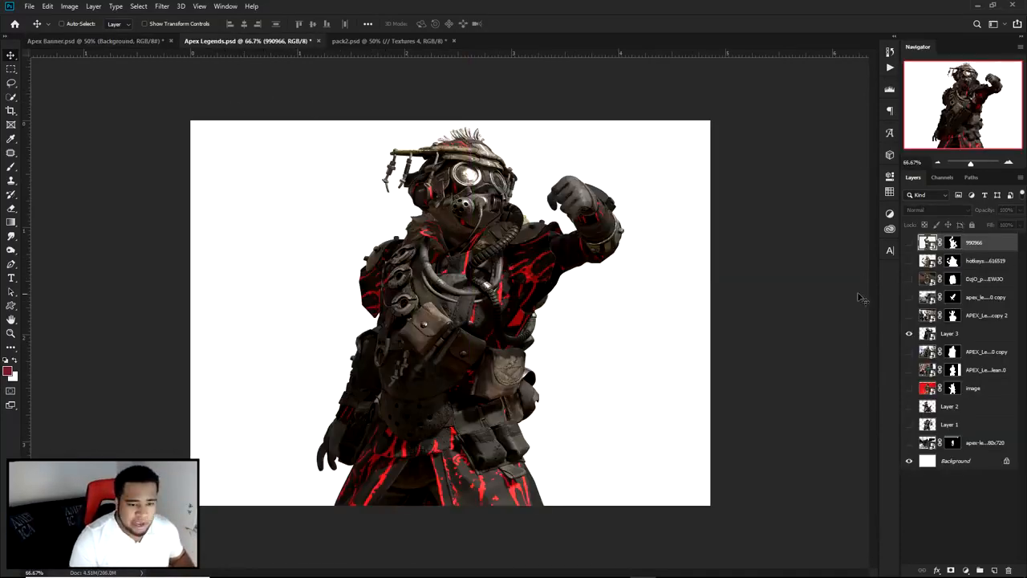
{"action": "left_click", "coordinate": [955, 333]}
{"action": "left_click_drag", "start_coordinate": [648, 294], "coordinate": [486, 260]}
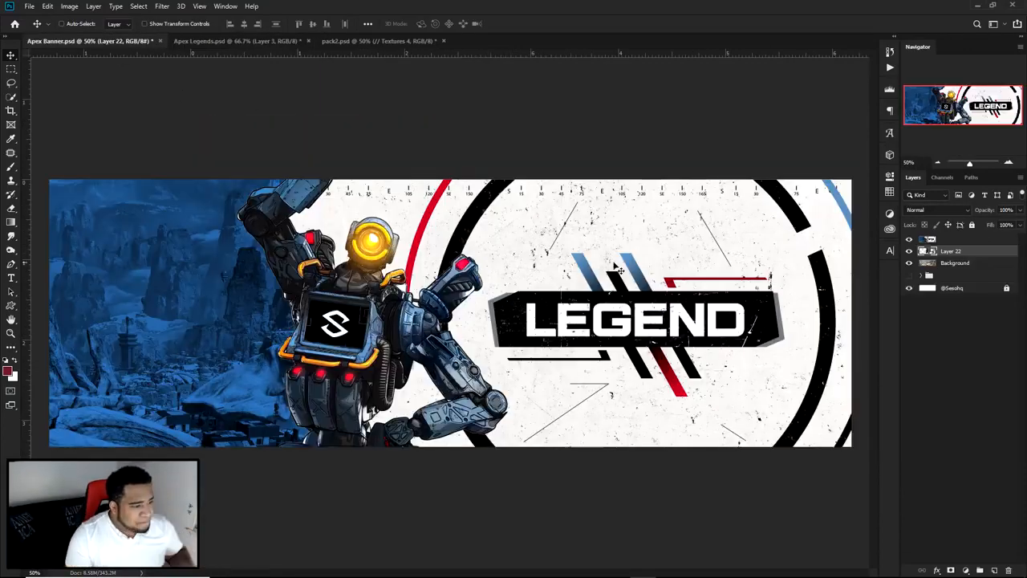
{"action": "left_click", "coordinate": [909, 239]}
Step: Scale the character to about 122% and place it left of the banner's center with its head near the upper edge
{"action": "left_click_drag", "start_coordinate": [539, 268], "coordinate": [429, 320]}
{"action": "key", "text": "ctrl+t"}
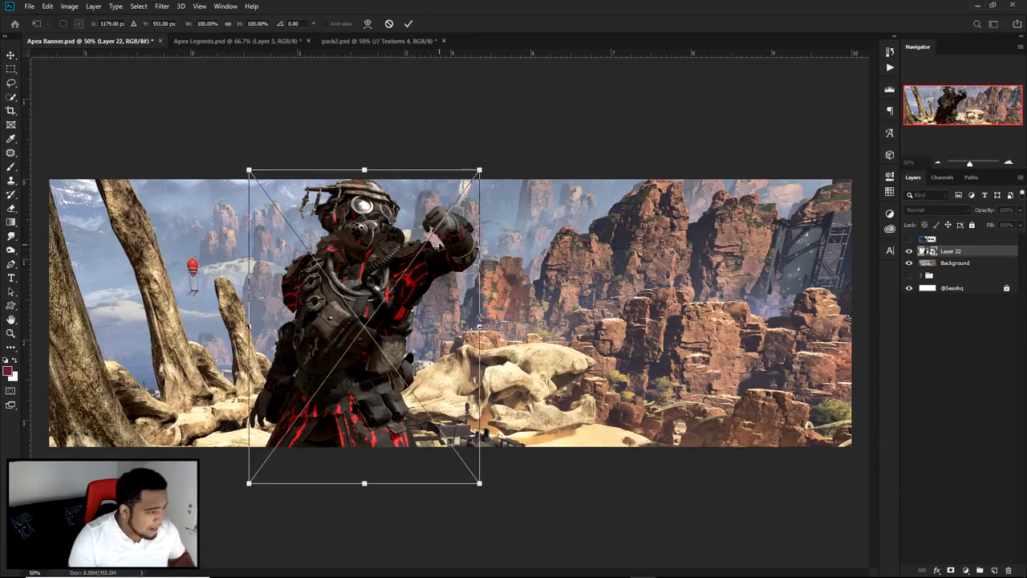
{"action": "left_click_drag", "start_coordinate": [479, 170], "coordinate": [504, 135]}
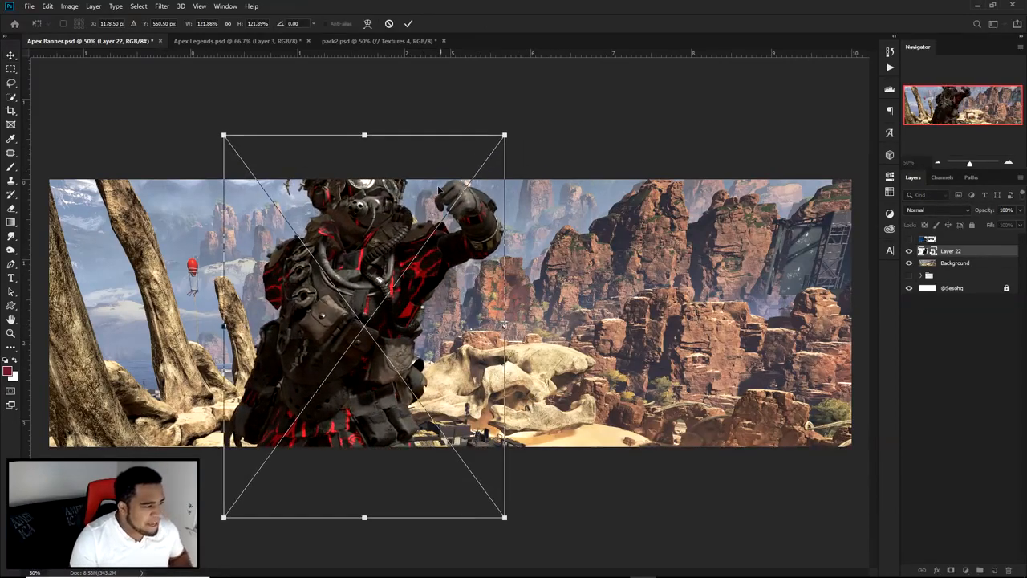
{"action": "key", "text": "Return"}
{"action": "left_click_drag", "start_coordinate": [364, 245], "coordinate": [355, 266]}
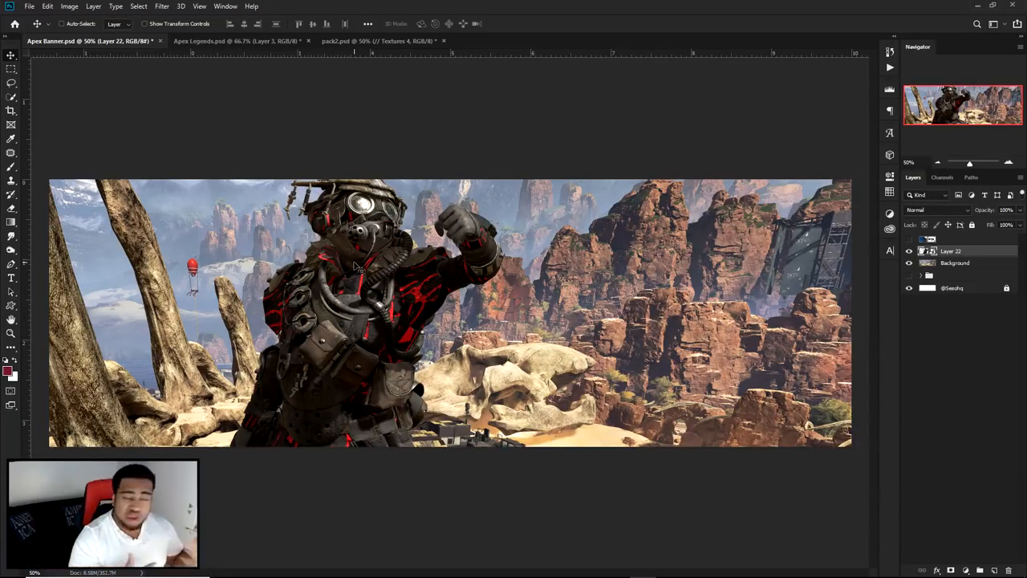
Step: Fine-tune the character's position slightly down and to the right so its headgear fits inside the banner
{"action": "scroll", "coordinate": [350, 186], "scroll_direction": "up", "scroll_amount": 1}
{"action": "left_click_drag", "start_coordinate": [433, 281], "coordinate": [534, 241]}
{"action": "left_click_drag", "start_coordinate": [533, 242], "coordinate": [513, 266]}
{"action": "scroll", "coordinate": [513, 266], "scroll_direction": "down", "scroll_amount": 1}
{"action": "left_click_drag", "start_coordinate": [391, 302], "coordinate": [387, 307]}
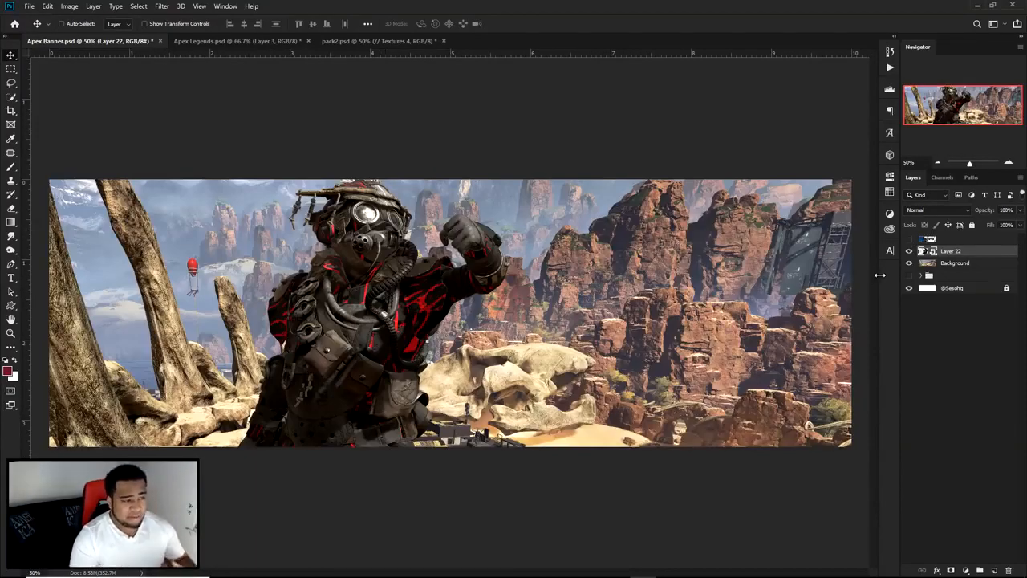
Step: On a new layer above Background, draw a closed Pen path from behind the character around the banner's right portion
{"action": "left_click", "coordinate": [943, 265]}
{"action": "left_click", "coordinate": [994, 569]}
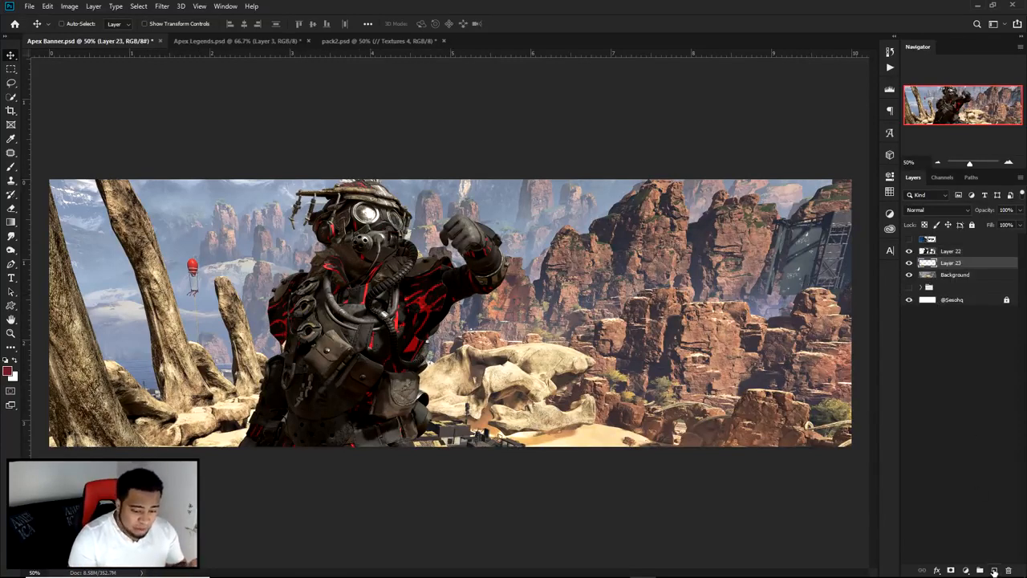
{"action": "key", "text": "p"}
{"action": "left_click_drag", "start_coordinate": [370, 165], "coordinate": [366, 285]}
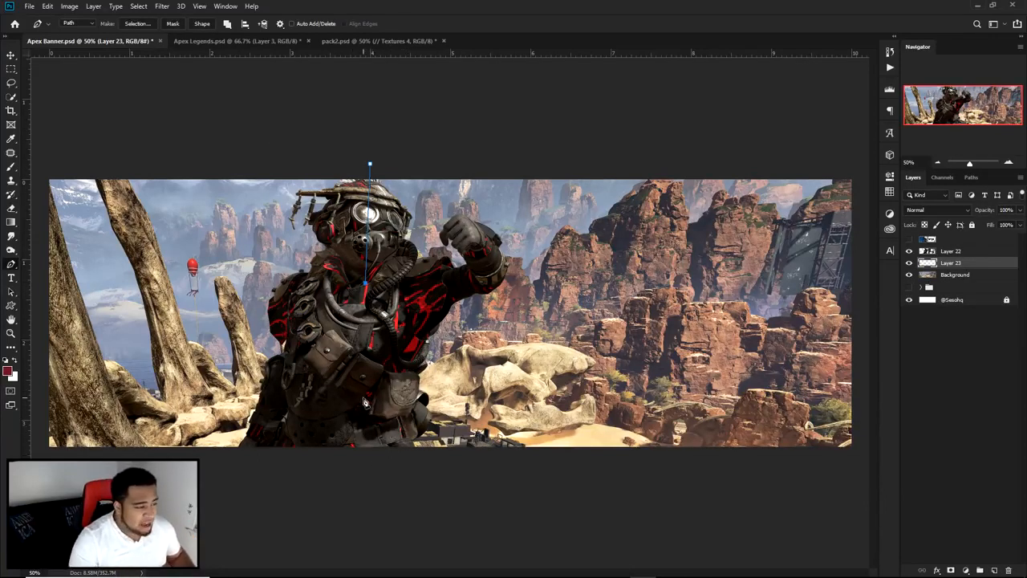
{"action": "left_click", "coordinate": [352, 459]}
{"action": "left_click", "coordinate": [857, 474]}
{"action": "left_click", "coordinate": [856, 172]}
{"action": "left_click", "coordinate": [370, 165]}
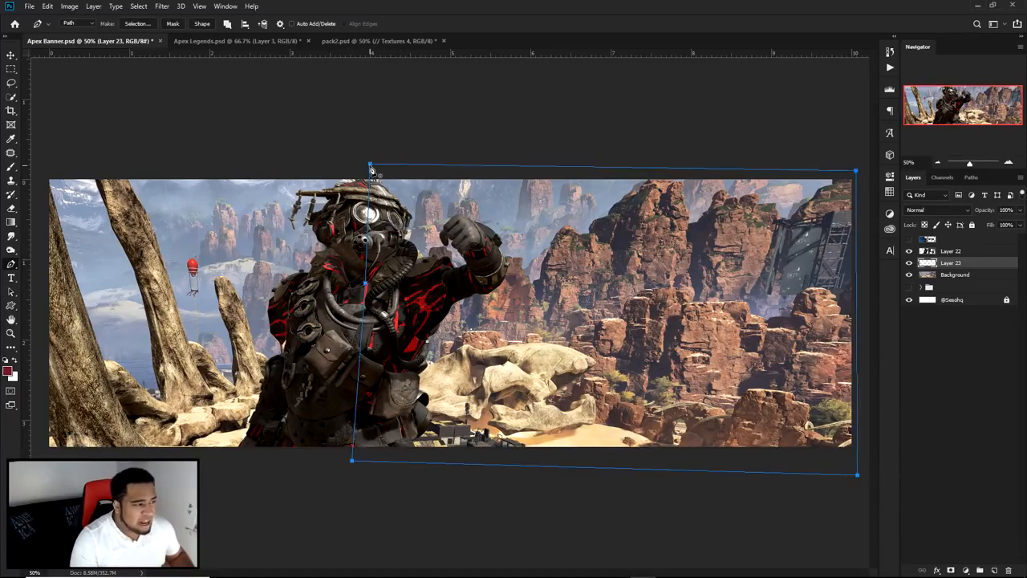
Step: Fill the path with solid red in Normal mode at 100% opacity and delete the path
{"action": "right_click", "coordinate": [579, 255]}
{"action": "left_click", "coordinate": [605, 319]}
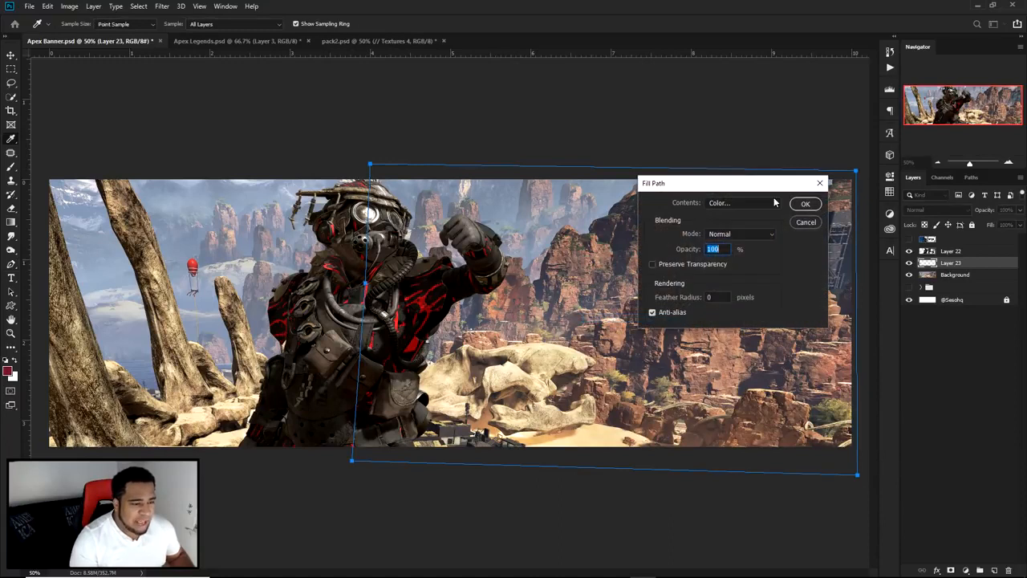
{"action": "left_click", "coordinate": [806, 204]}
{"action": "right_click", "coordinate": [591, 239]}
{"action": "left_click", "coordinate": [614, 252]}
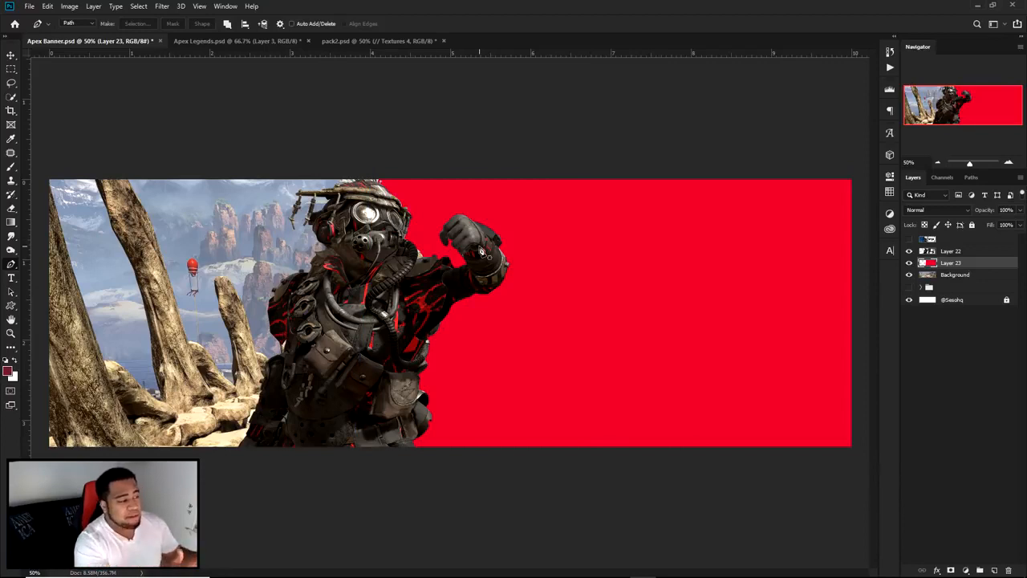
Step: Move the Background landscape left and slightly down so the rock pillars and skull show beside the character
{"action": "left_click_drag", "start_coordinate": [215, 305], "coordinate": [139, 305]}
{"action": "key", "text": "Escape"}
{"action": "key", "text": "v"}
{"action": "left_click", "coordinate": [224, 308]}
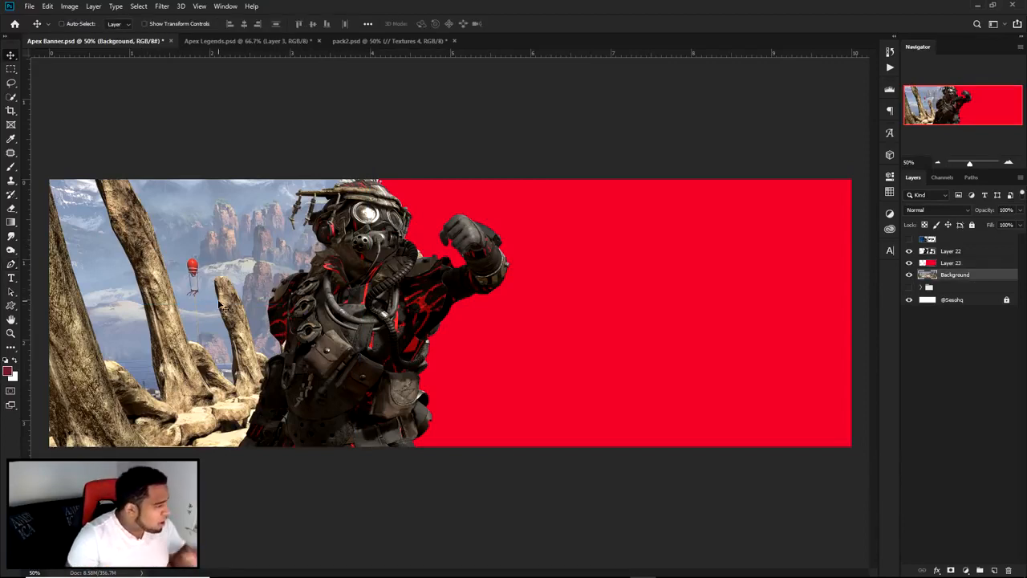
{"action": "left_click_drag", "start_coordinate": [344, 337], "coordinate": [259, 387]}
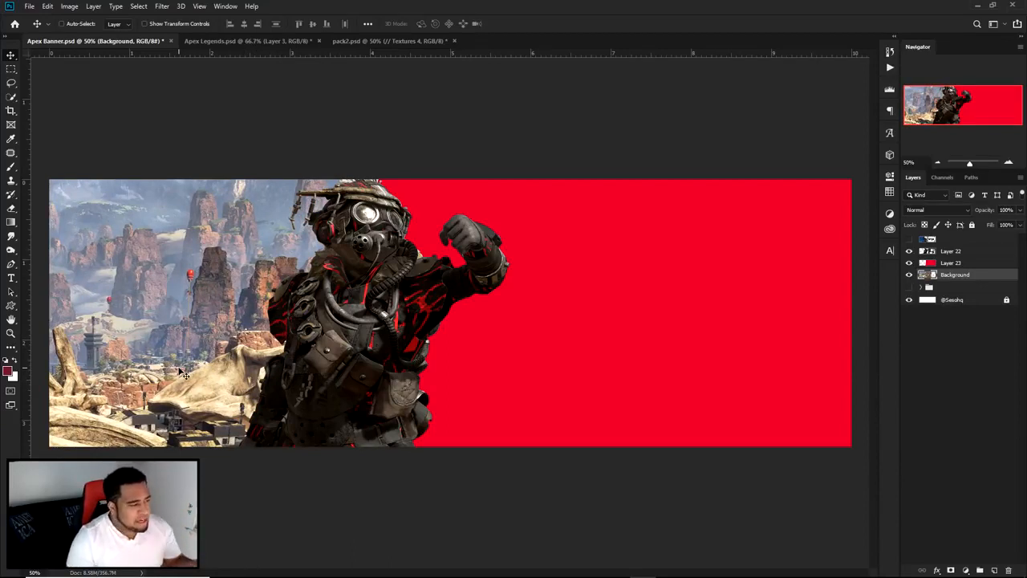
Step: Bring Textures 4 from pack2.psd into Apex Banner.psd directly above the red panel layer and hide it
{"action": "left_click", "coordinate": [603, 313], "text": "ctrl"}
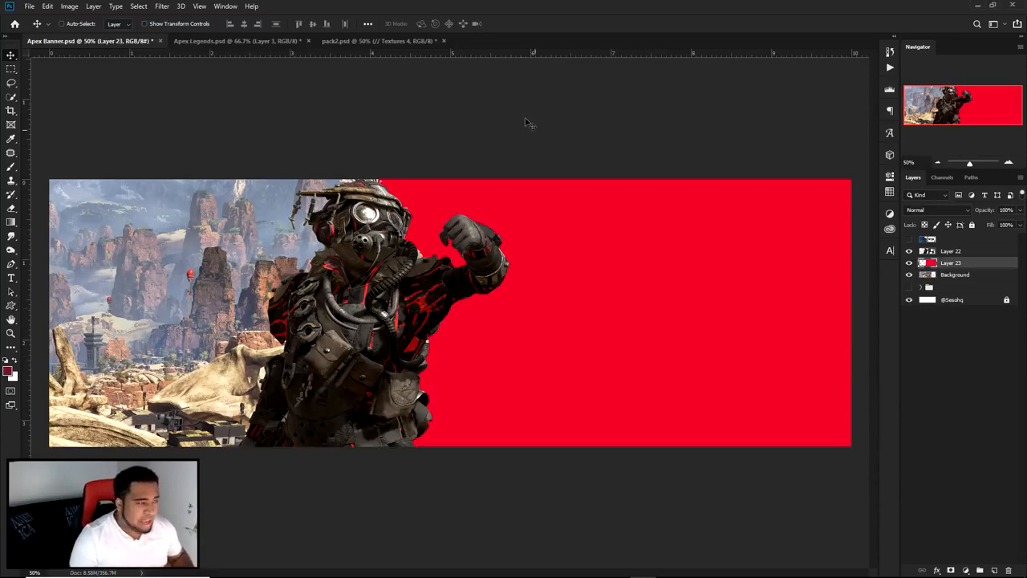
{"action": "left_click", "coordinate": [360, 44]}
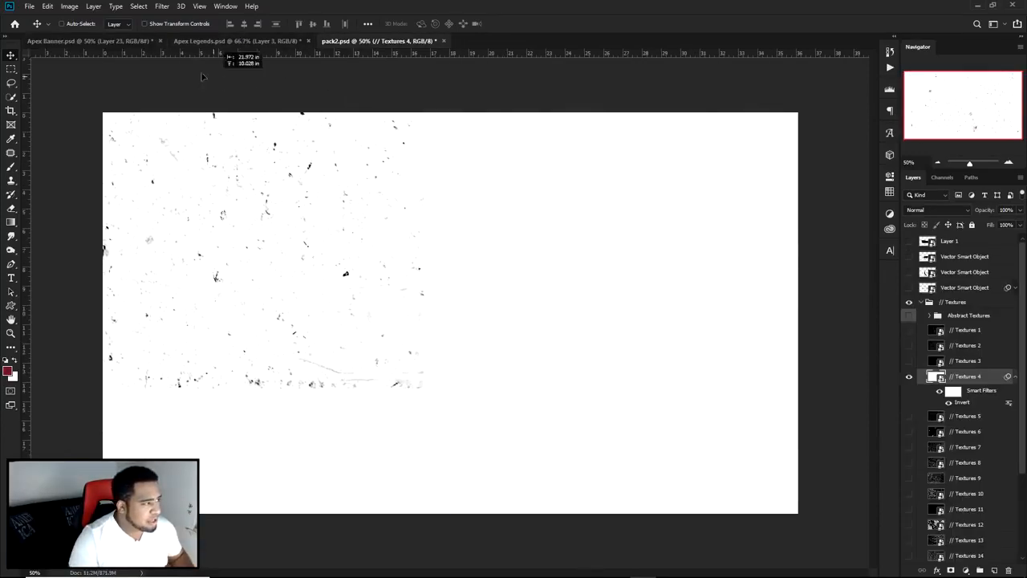
{"action": "left_click", "coordinate": [94, 41]}
{"action": "left_click_drag", "start_coordinate": [95, 43], "coordinate": [510, 285]}
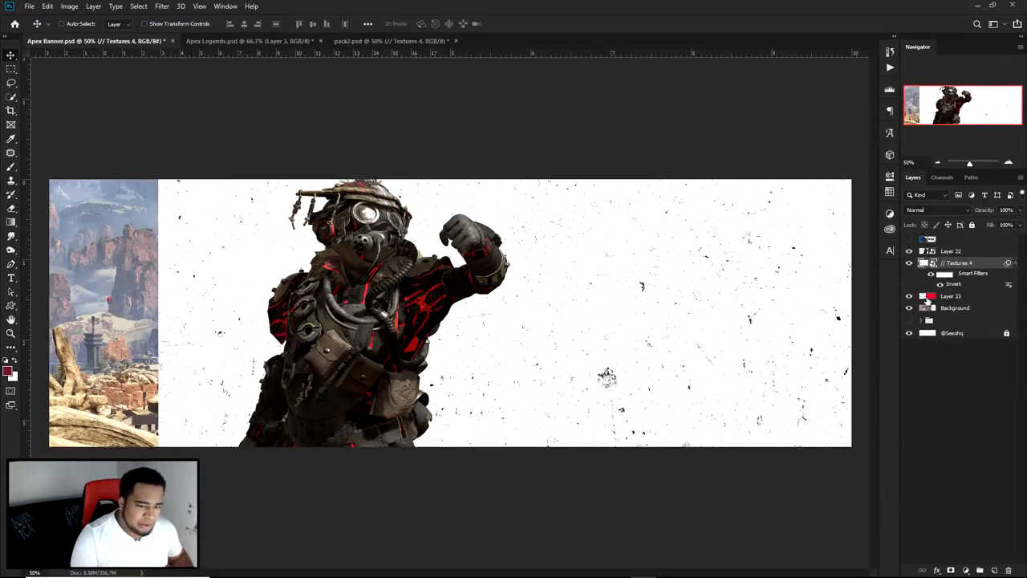
{"action": "left_click", "coordinate": [909, 262]}
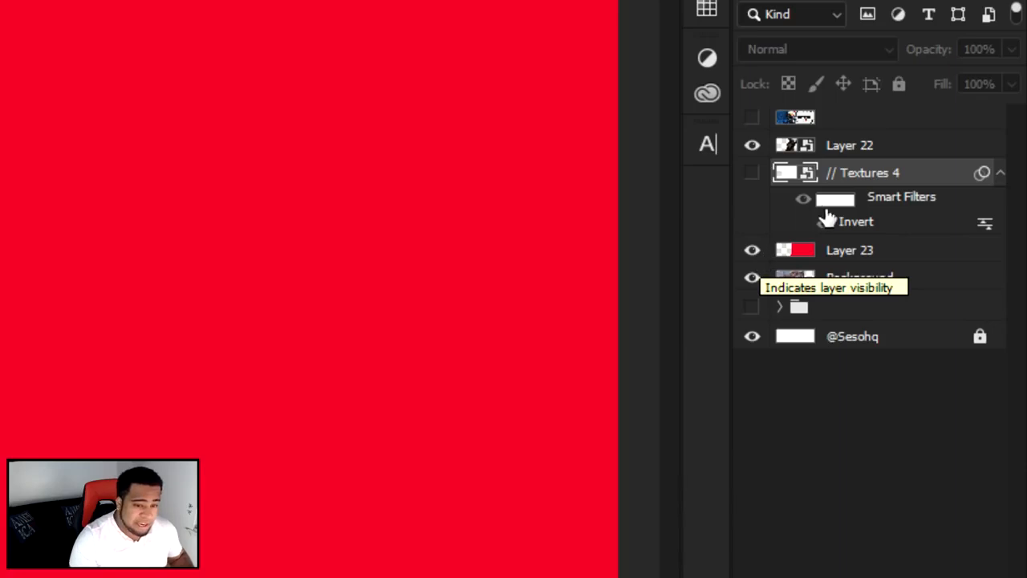
Step: Show Textures 4 clipped to the red panel layer and add a layer mask to it
{"action": "left_click", "coordinate": [751, 172]}
{"action": "right_click", "coordinate": [908, 170]}
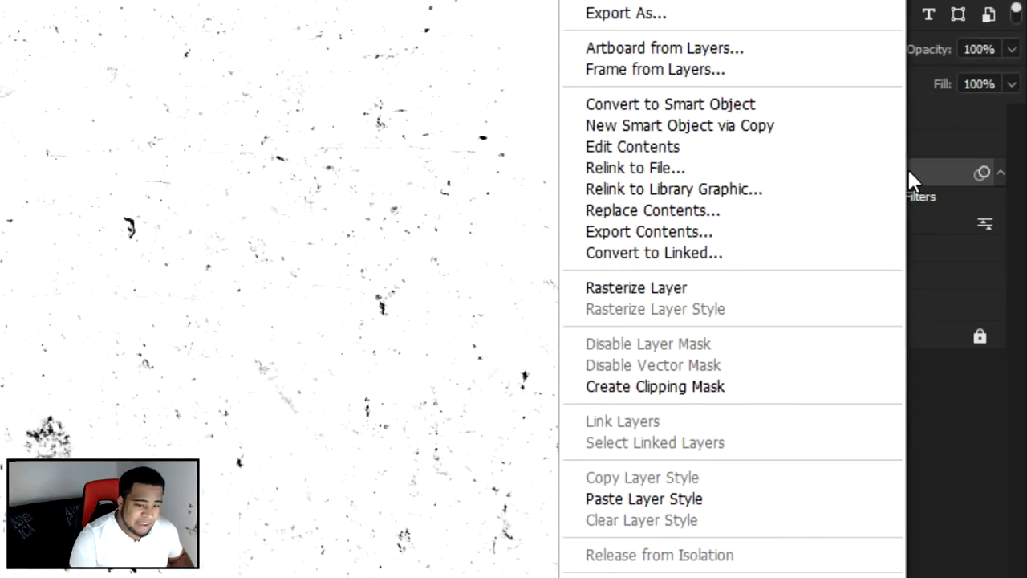
{"action": "left_click", "coordinate": [642, 385]}
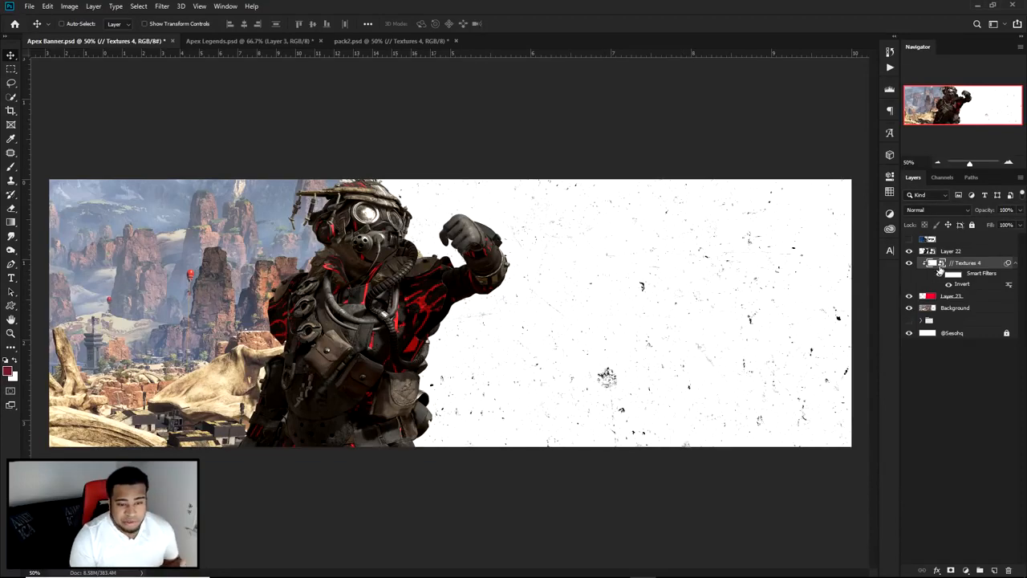
{"action": "left_click", "coordinate": [950, 570]}
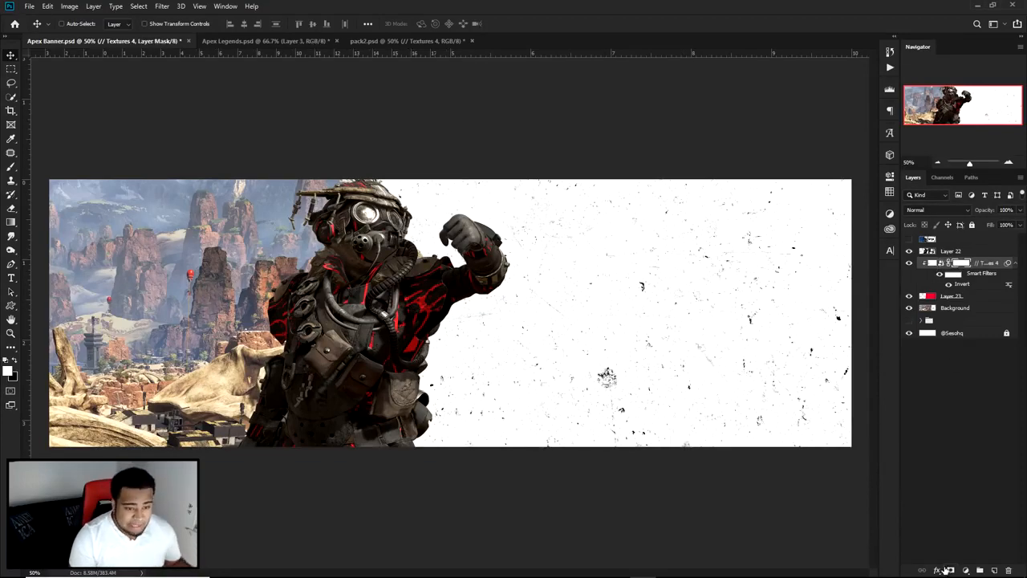
{"action": "key", "text": "p"}
{"action": "left_click", "coordinate": [681, 160]}
{"action": "left_click_drag", "start_coordinate": [647, 483], "coordinate": [656, 483]}
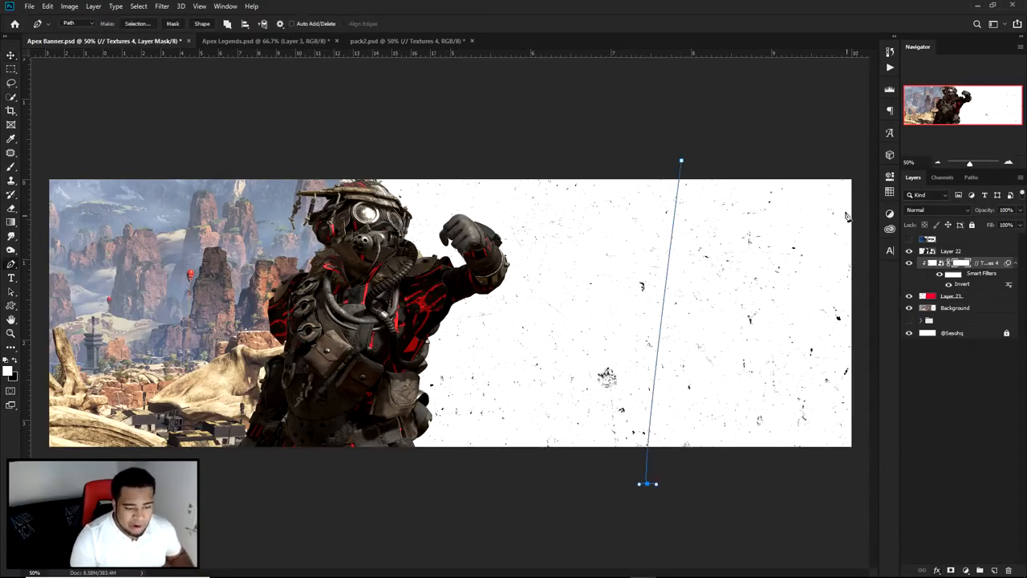
{"action": "right_click", "coordinate": [747, 217]}
{"action": "left_click", "coordinate": [814, 233]}
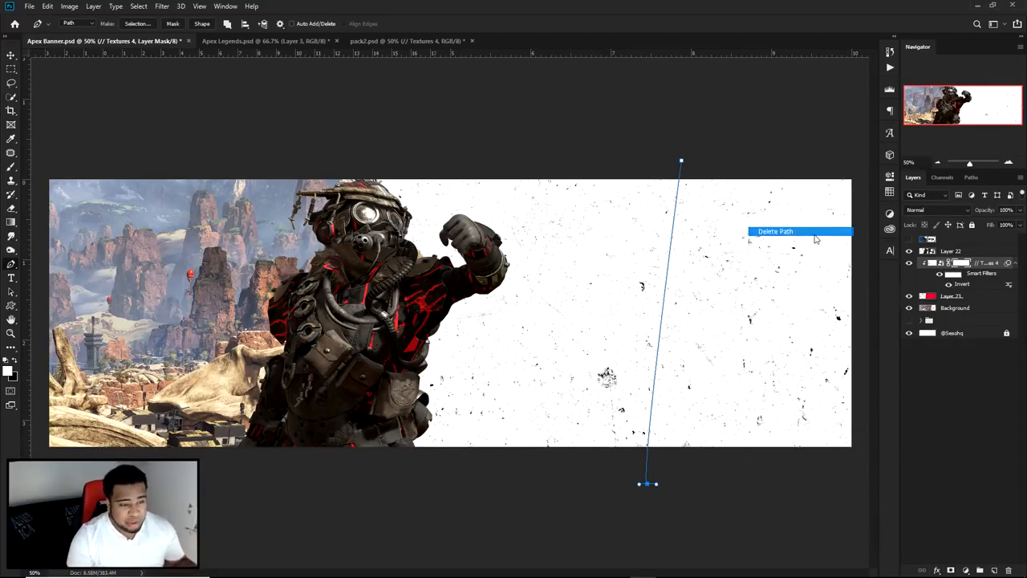
{"action": "key", "text": "v"}
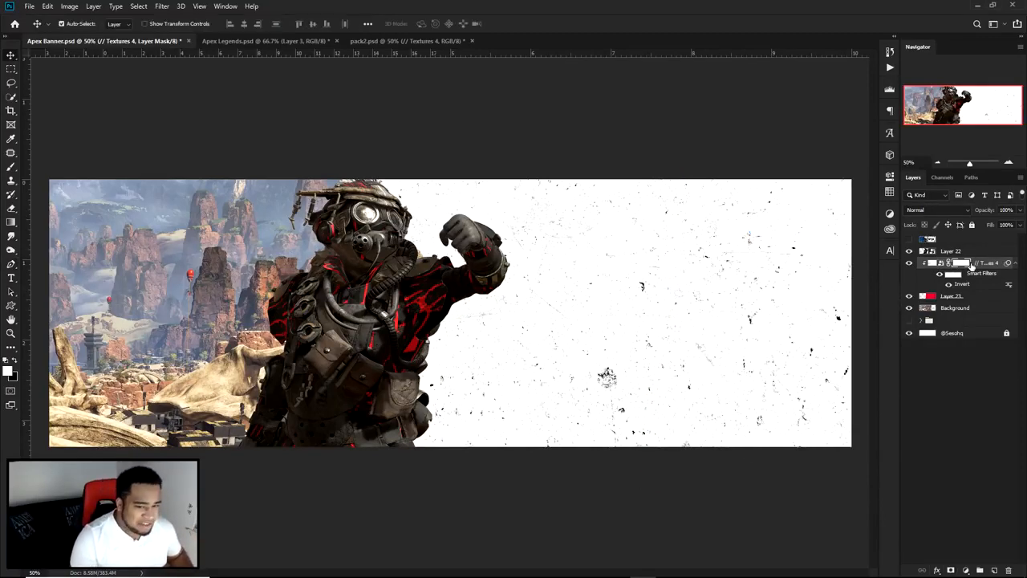
Step: Scale the Textures 4 layer down and reposition it so the grunge still covers the whole panel beside the character
{"action": "key", "text": "ctrl+t"}
{"action": "key", "text": "ctrl+minus"}
{"action": "key", "text": "ctrl+minus"}
{"action": "left_click_drag", "start_coordinate": [704, 129], "coordinate": [646, 174]}
{"action": "left_click_drag", "start_coordinate": [553, 276], "coordinate": [579, 309]}
{"action": "key", "text": "Return"}
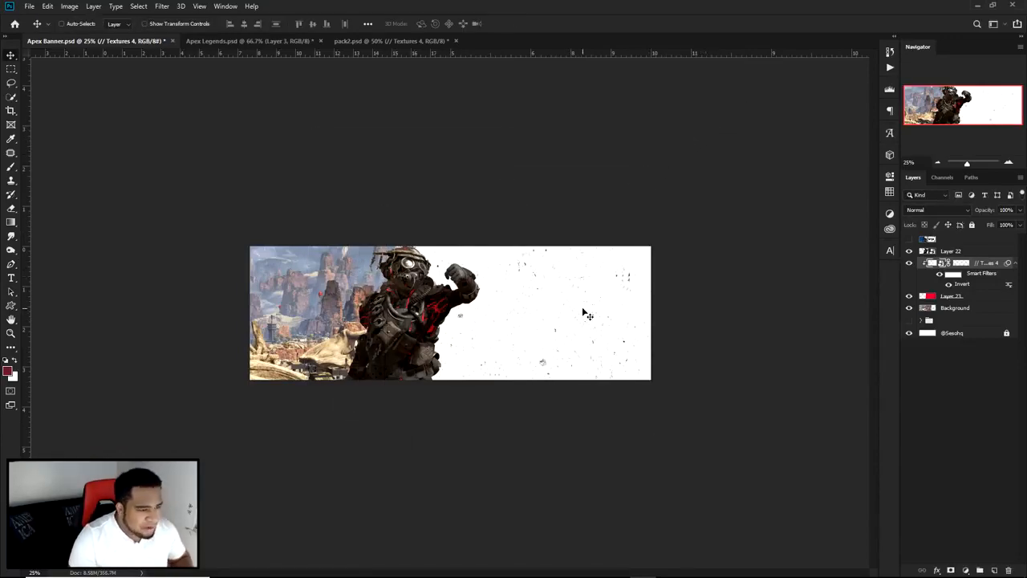
Step: Add the text LEGENDS in centered 60 pt Marsek Bold, dark red, over the textured panel
{"action": "scroll", "coordinate": [576, 321], "scroll_direction": "up", "scroll_amount": 4}
{"action": "scroll", "coordinate": [576, 321], "scroll_direction": "down", "scroll_amount": 1}
{"action": "left_click_drag", "start_coordinate": [607, 322], "coordinate": [517, 329]}
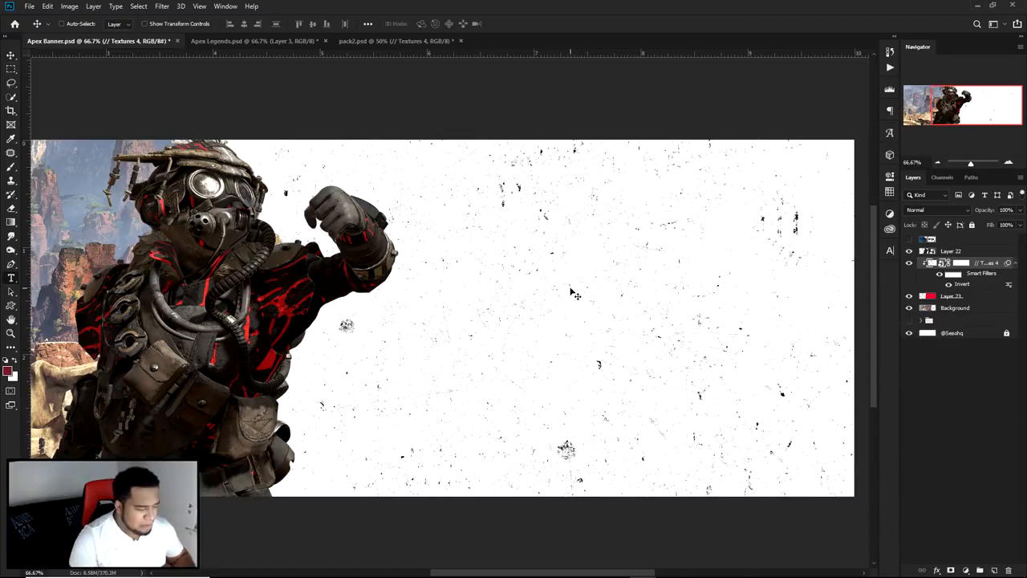
{"action": "key", "text": "t"}
{"action": "left_click", "coordinate": [577, 316]}
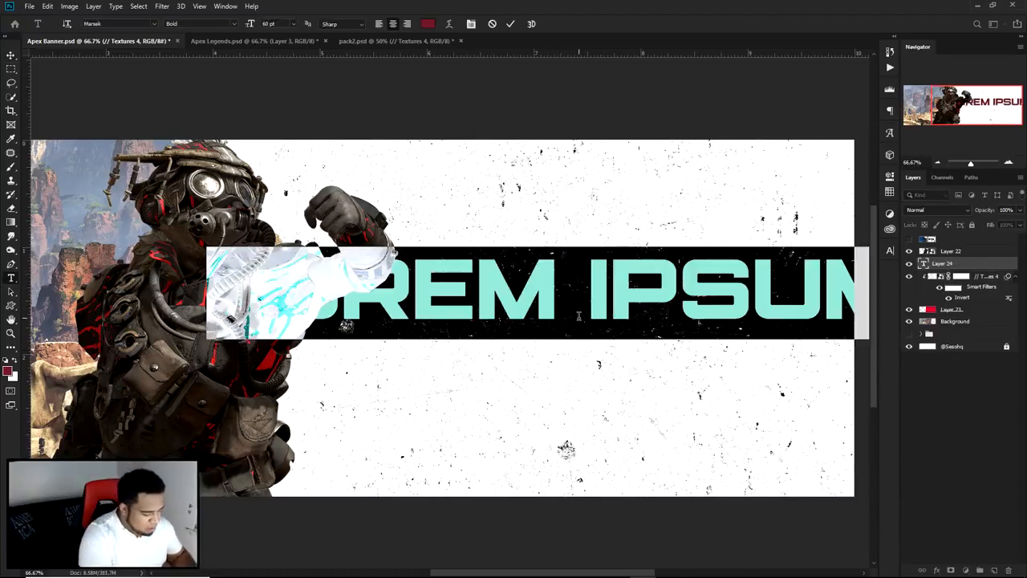
{"action": "type", "text": "LEGENDS"}
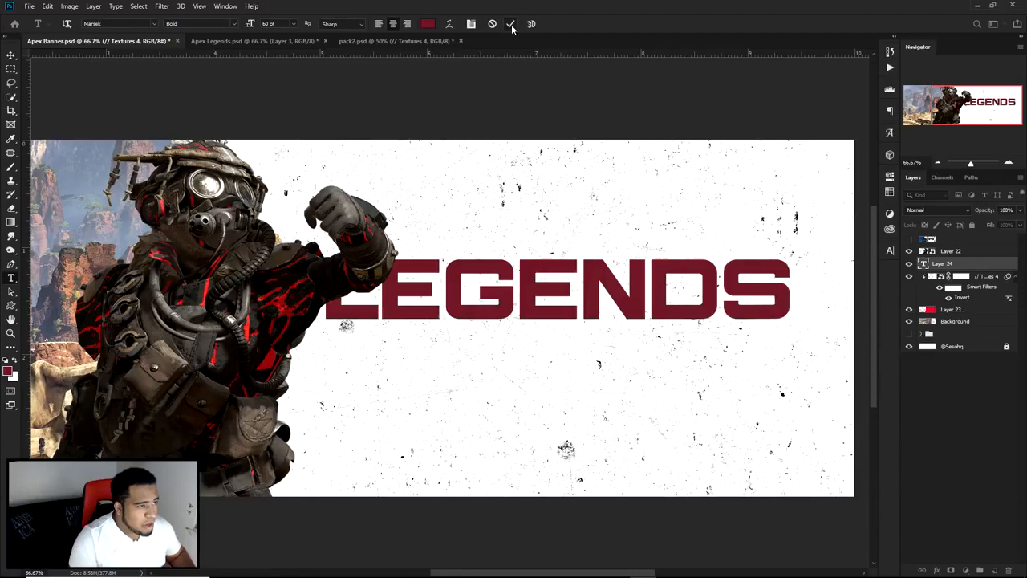
{"action": "left_click", "coordinate": [510, 23]}
Step: Scale the LEGENDS text down to about 59% and compare it with the hidden reference layer
{"action": "key", "text": "ctrl+t"}
{"action": "left_click_drag", "start_coordinate": [789, 247], "coordinate": [694, 265]}
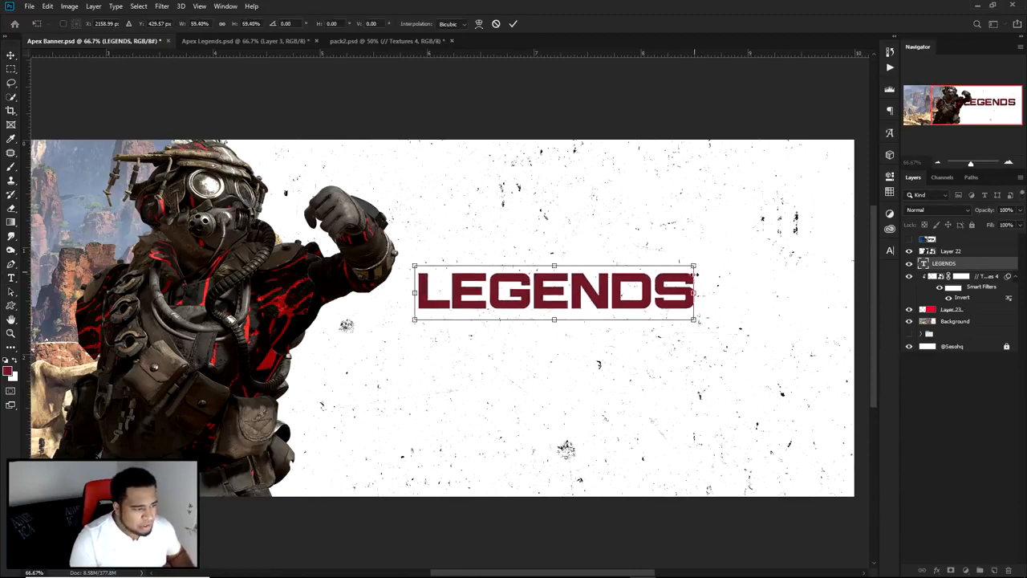
{"action": "key", "text": "Return"}
{"action": "left_click", "coordinate": [909, 240]}
{"action": "left_click", "coordinate": [908, 240]}
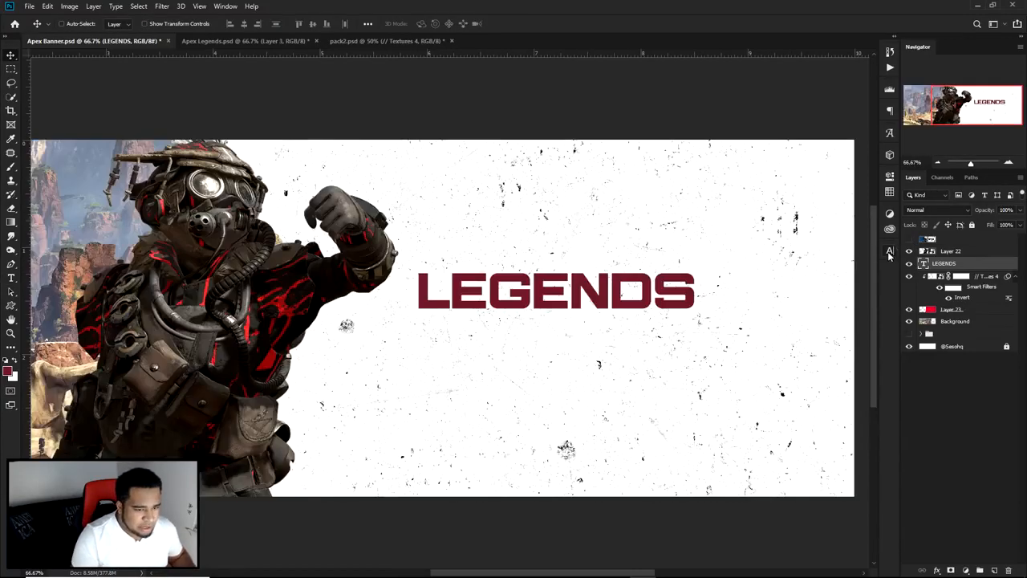
Step: Review the LEGENDS text's character settings and move the text right and slightly down on the panel
{"action": "left_click", "coordinate": [890, 251]}
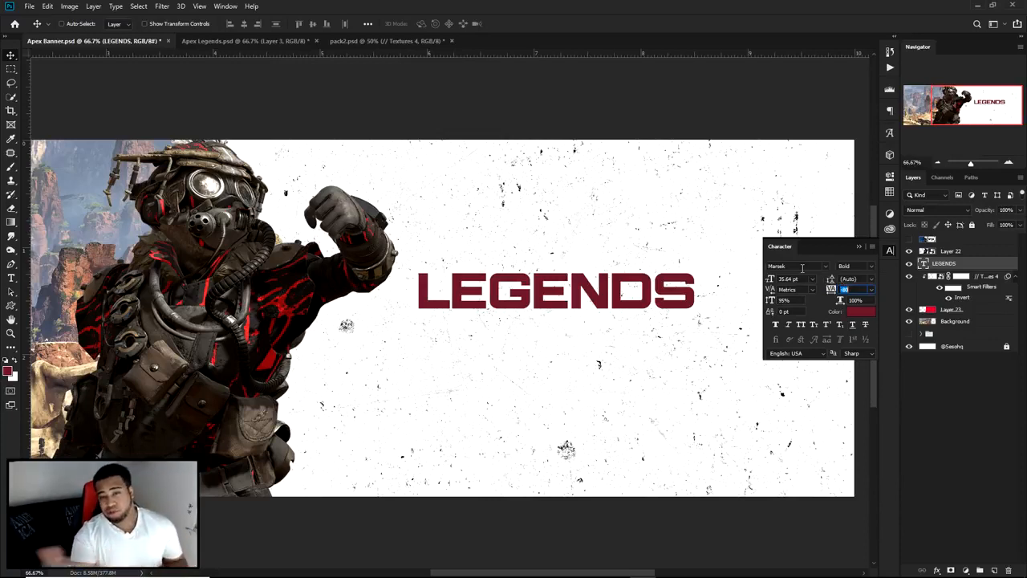
{"action": "left_click", "coordinate": [889, 249]}
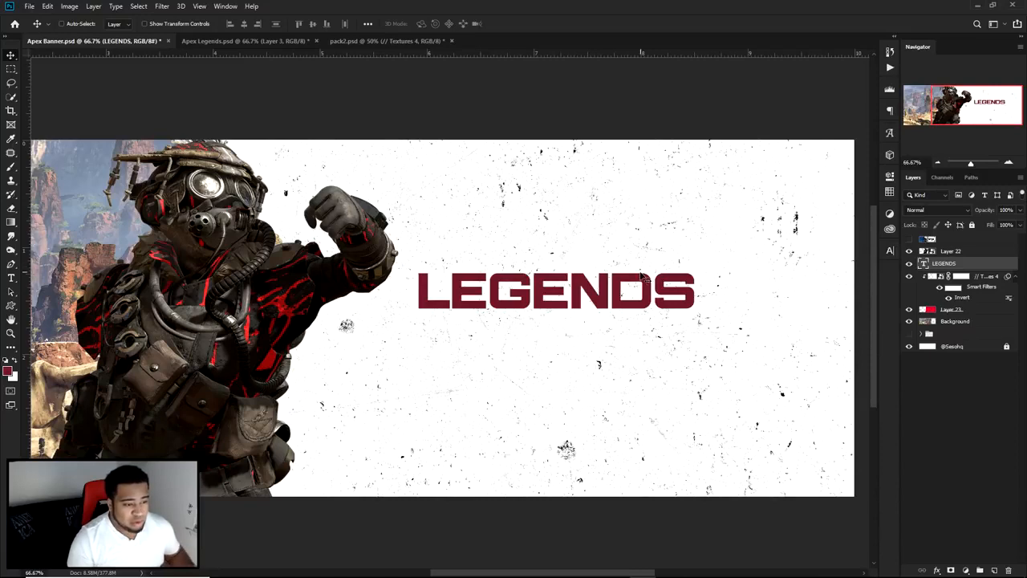
{"action": "left_click_drag", "start_coordinate": [641, 276], "coordinate": [651, 293]}
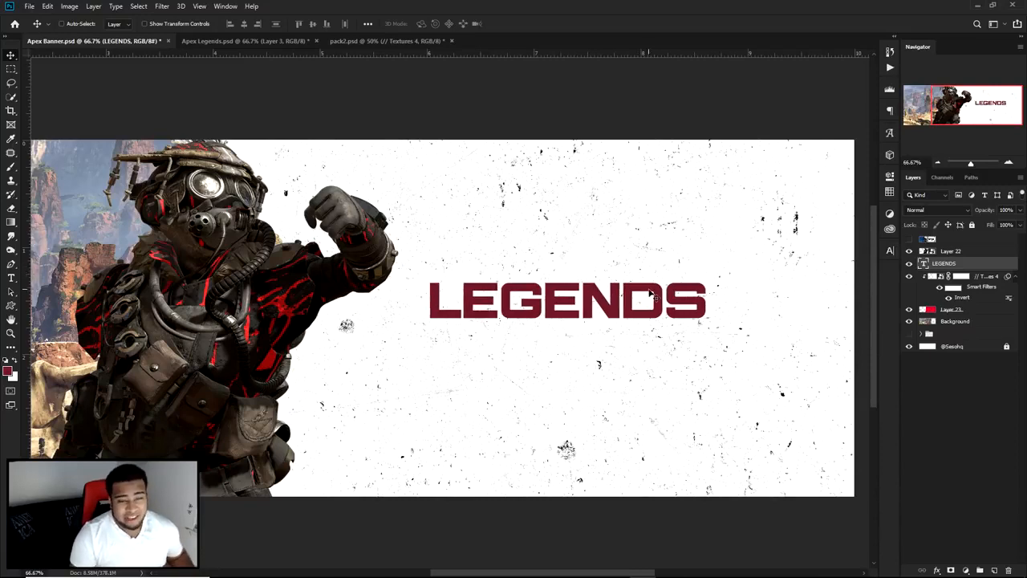
{"action": "left_click_drag", "start_coordinate": [651, 293], "coordinate": [668, 293]}
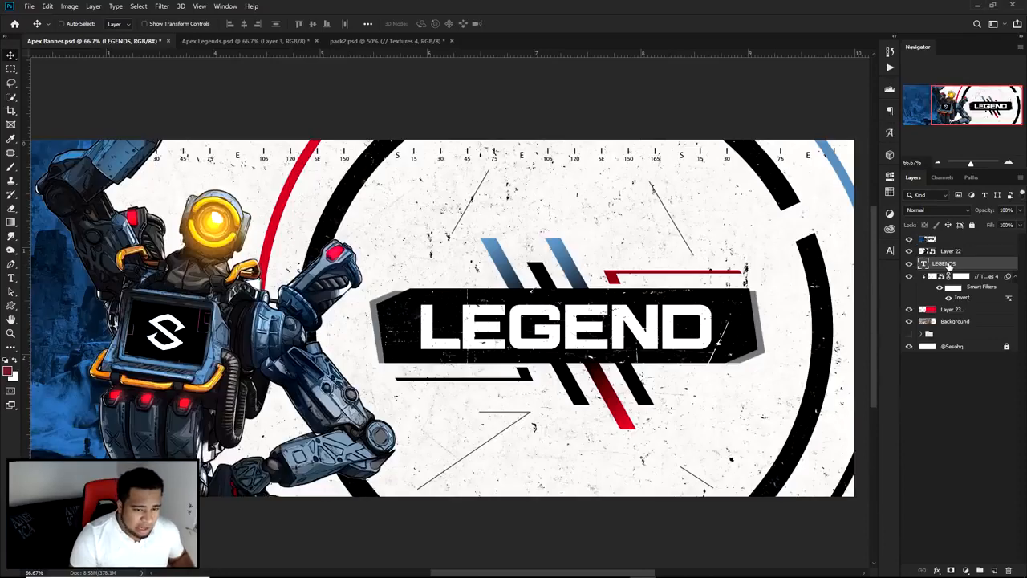
Step: Move the LEGENDS layer above the reference and enlarge the text to about 116%, placed over the reference's title
{"action": "left_click_drag", "start_coordinate": [949, 266], "coordinate": [947, 234]}
{"action": "left_click_drag", "start_coordinate": [619, 327], "coordinate": [603, 345]}
{"action": "key", "text": "ctrl+t"}
{"action": "left_click_drag", "start_coordinate": [707, 300], "coordinate": [730, 296]}
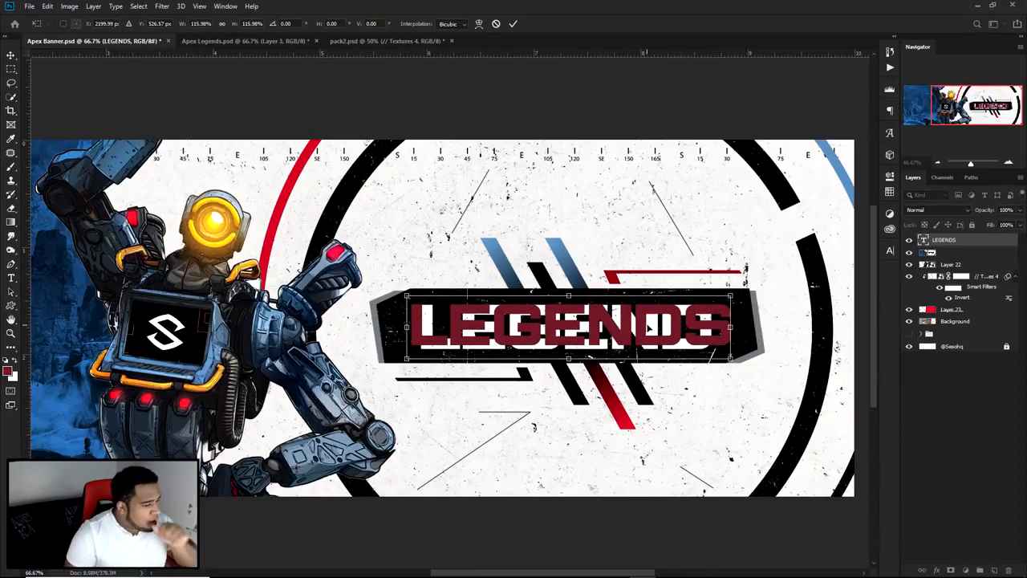
{"action": "left_click_drag", "start_coordinate": [649, 328], "coordinate": [654, 331]}
{"action": "key", "text": "Return"}
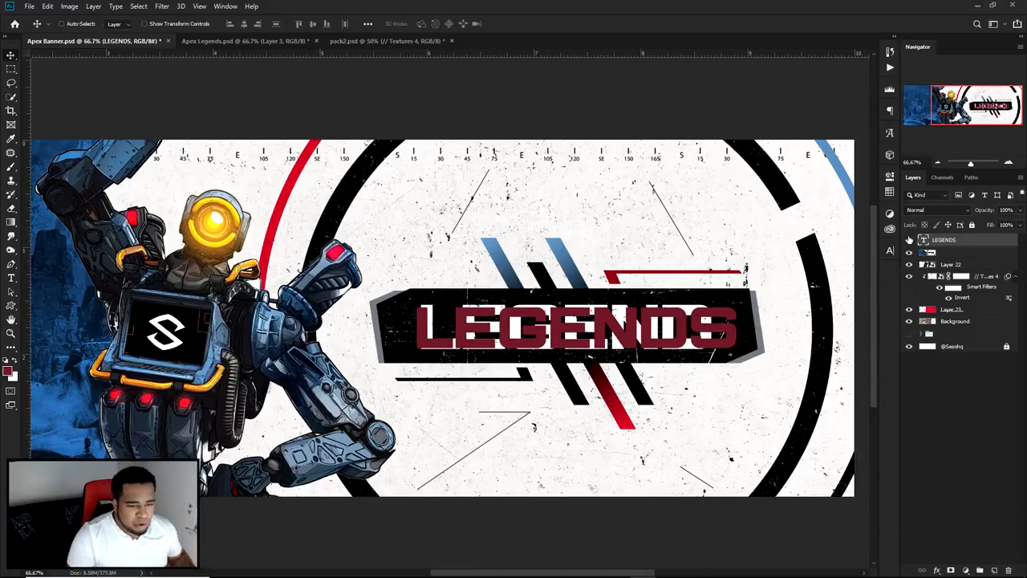
Step: Hide the reference layer while keeping the LEGENDS text visible
{"action": "left_click", "coordinate": [909, 239]}
{"action": "left_click", "coordinate": [909, 251]}
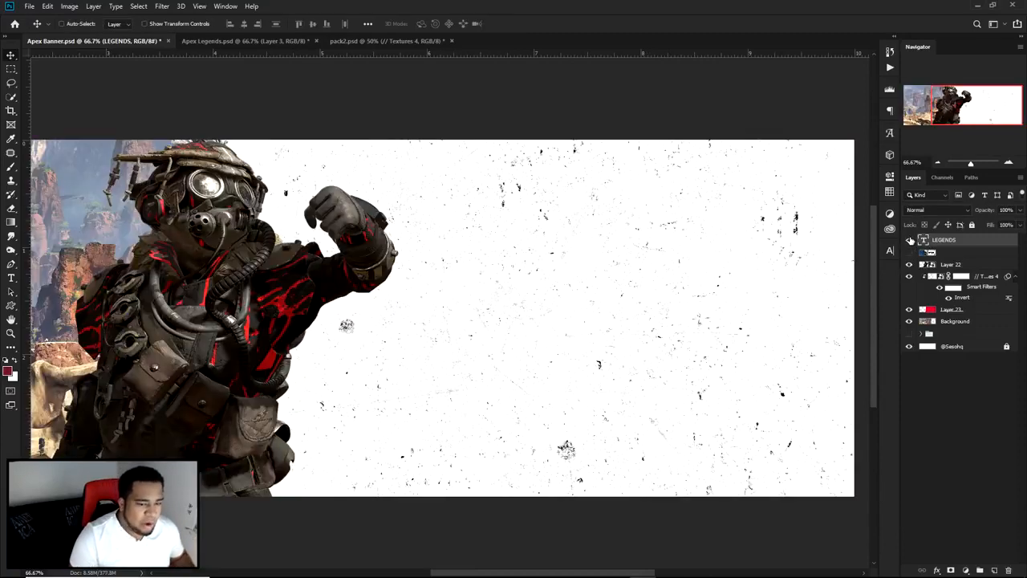
{"action": "left_click", "coordinate": [909, 239]}
Step: Set the LEGENDS text's vertical scale to 100% and its tracking to 0
{"action": "left_click", "coordinate": [892, 252]}
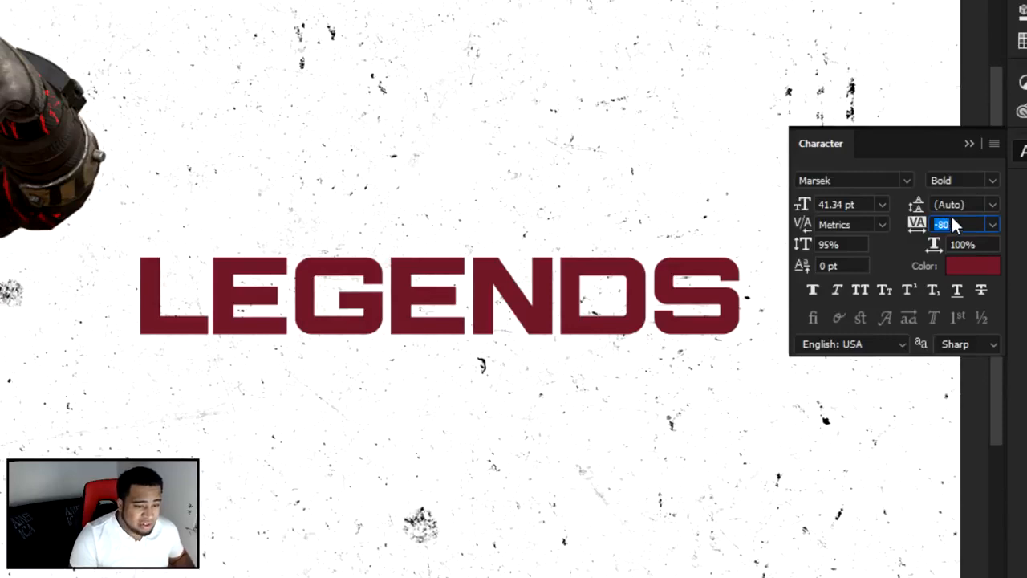
{"action": "left_click", "coordinate": [868, 244]}
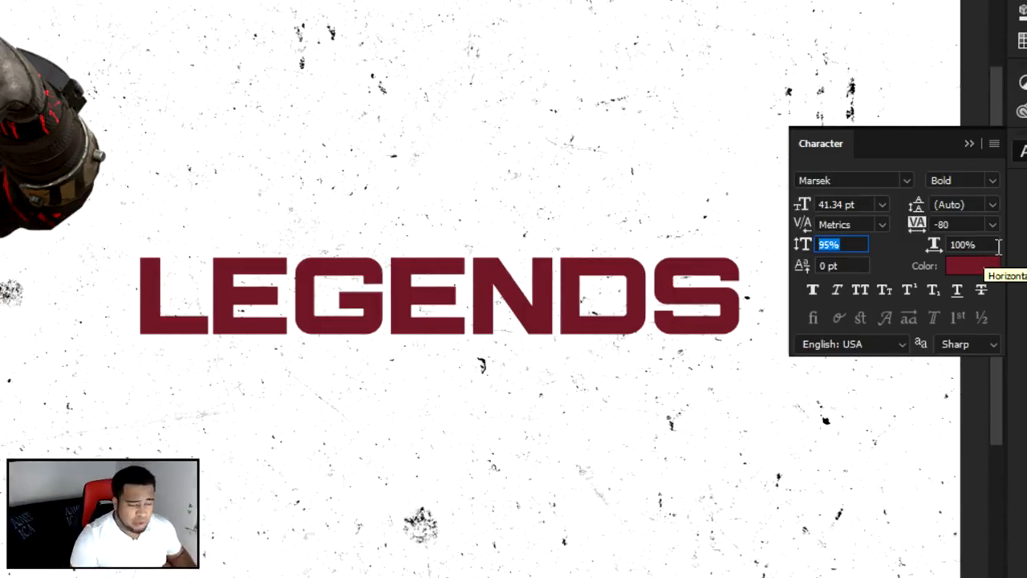
{"action": "left_click", "coordinate": [833, 245]}
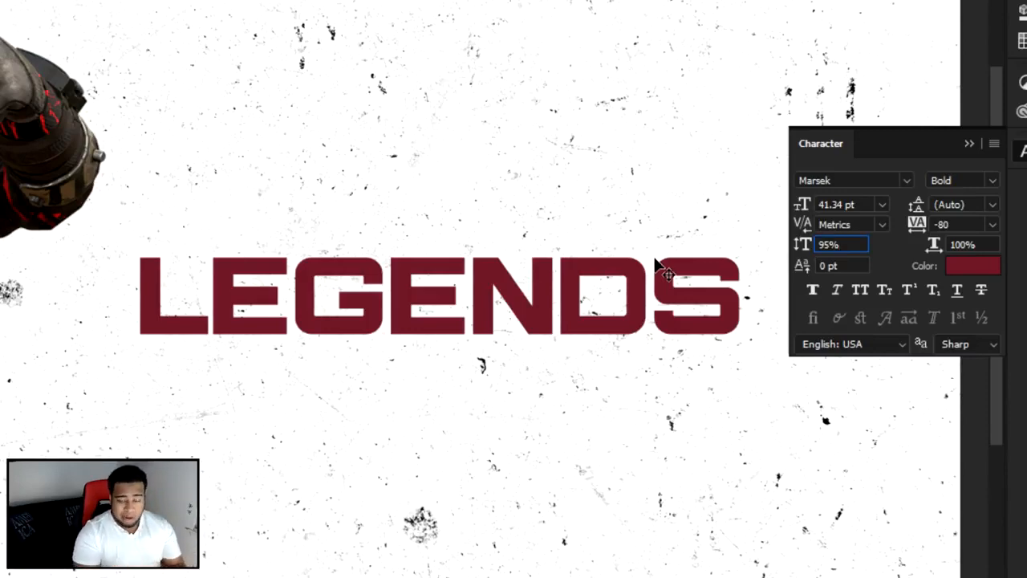
{"action": "left_click_drag", "start_coordinate": [844, 245], "coordinate": [734, 248]}
{"action": "type", "text": "100"}
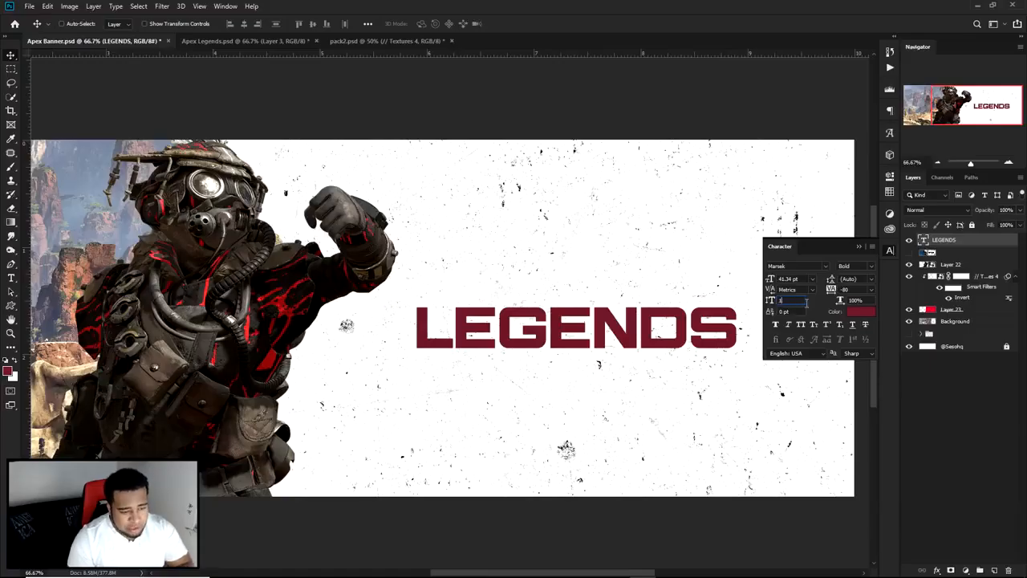
{"action": "key", "text": "Tab"}
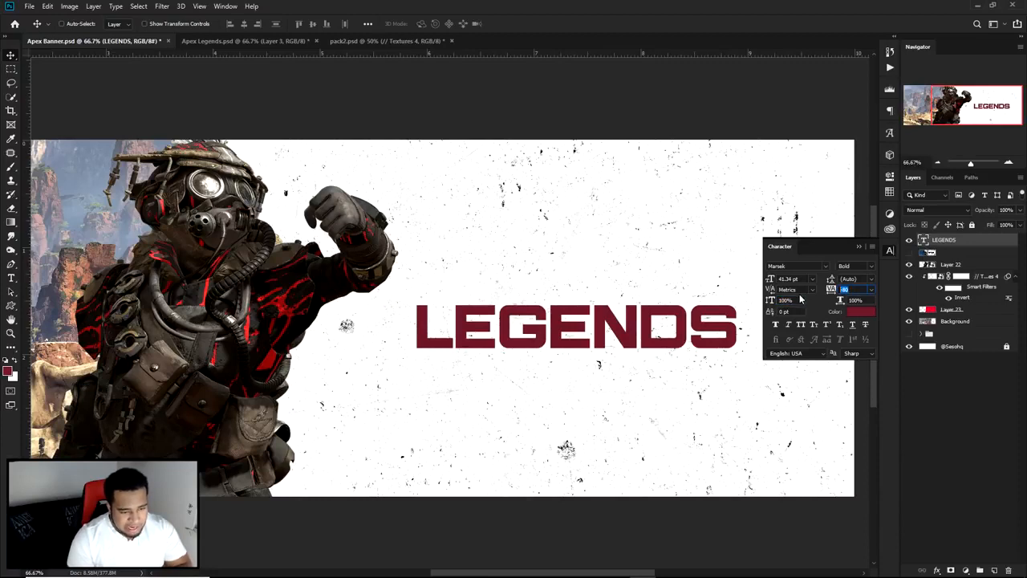
{"action": "key", "text": "Return"}
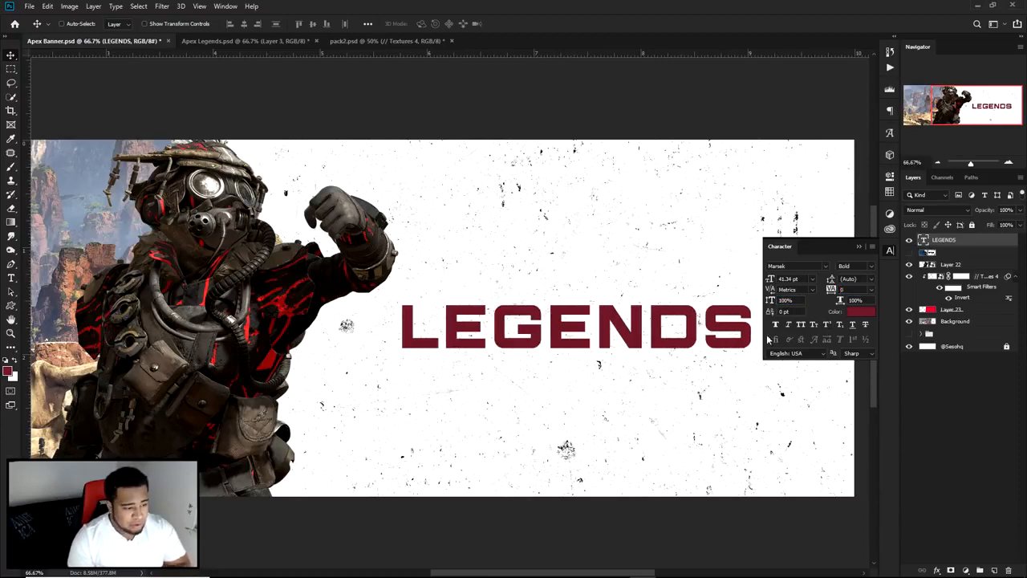
Step: Nudge the LEGENDS text slightly up and right on the panel
{"action": "double_click", "coordinate": [651, 332]}
{"action": "left_click", "coordinate": [511, 23]}
{"action": "key", "text": "v"}
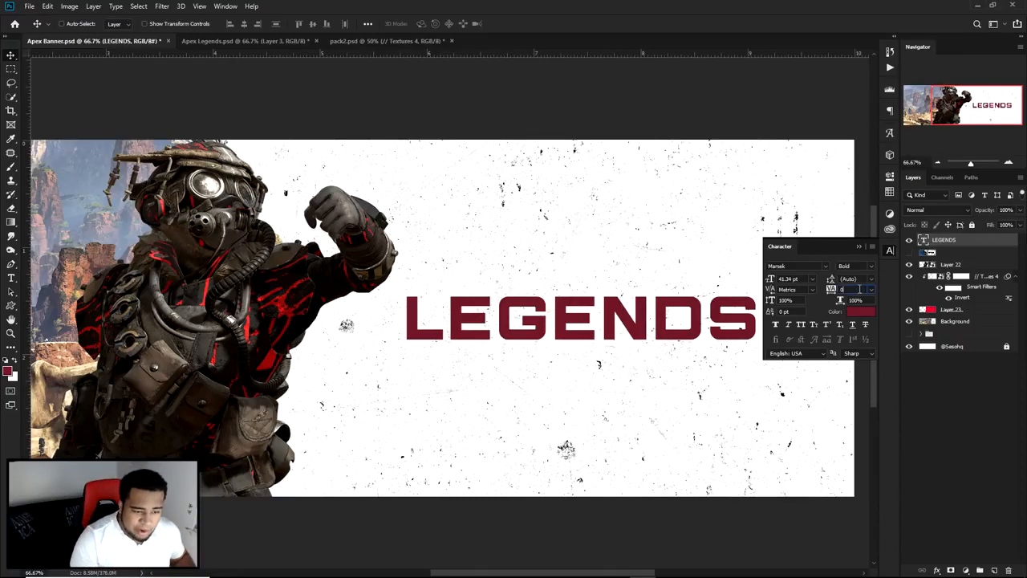
Step: Reopen the character settings and set the LEGENDS text's tracking to -80
{"action": "left_click", "coordinate": [226, 6]}
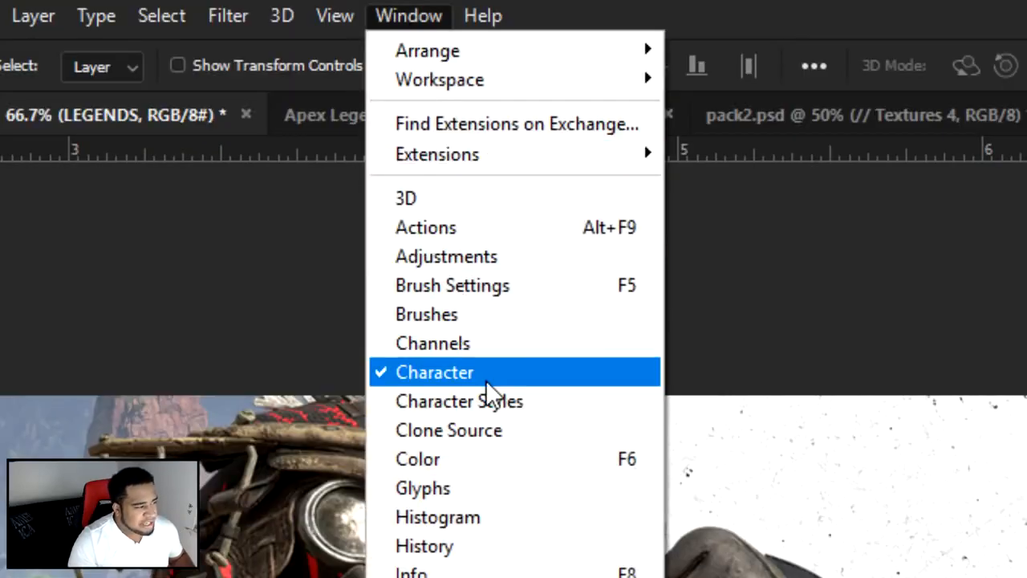
{"action": "left_click", "coordinate": [486, 380]}
{"action": "left_click", "coordinate": [887, 250]}
{"action": "left_click", "coordinate": [887, 250]}
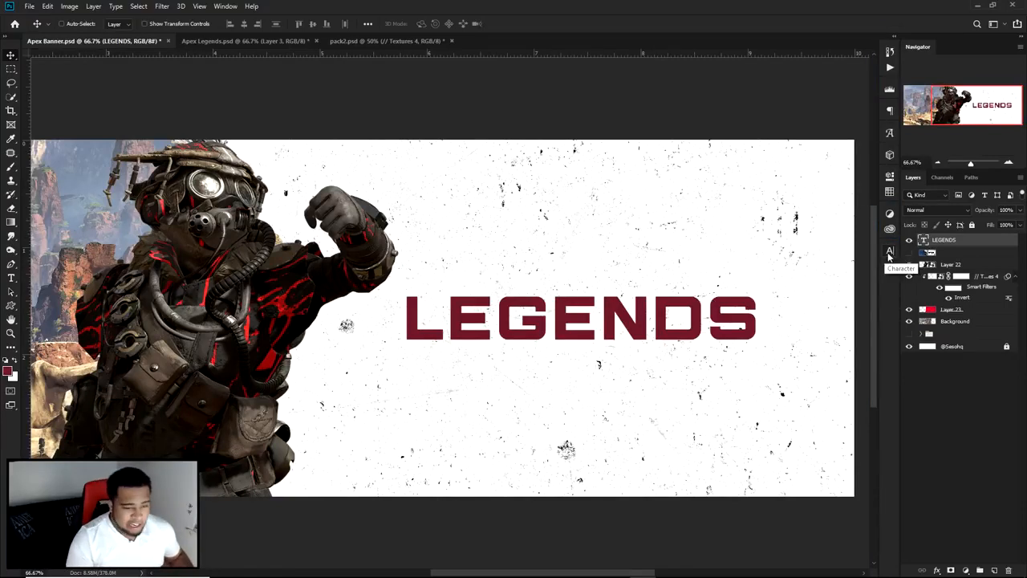
{"action": "left_click", "coordinate": [888, 254]}
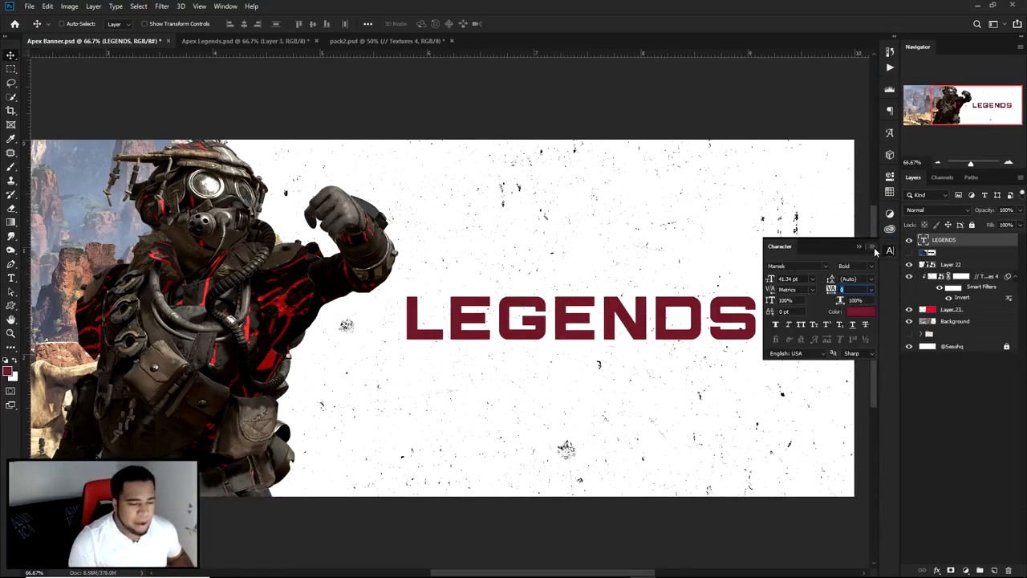
{"action": "type", "text": "-50"}
{"action": "key", "text": "Return"}
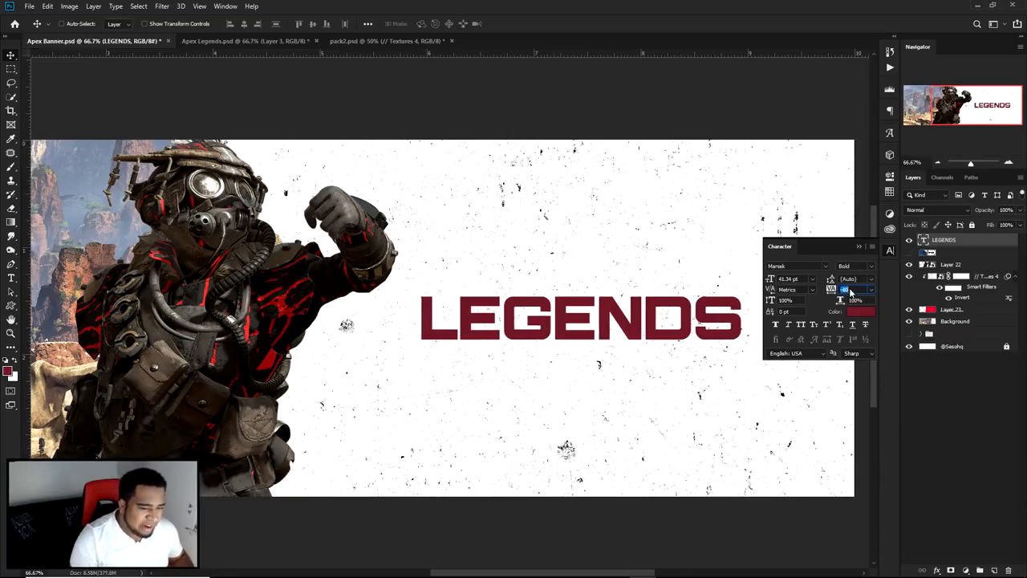
{"action": "scroll", "coordinate": [849, 291], "scroll_direction": "down", "scroll_amount": 2}
{"action": "scroll", "coordinate": [849, 291], "scroll_direction": "up", "scroll_amount": 2}
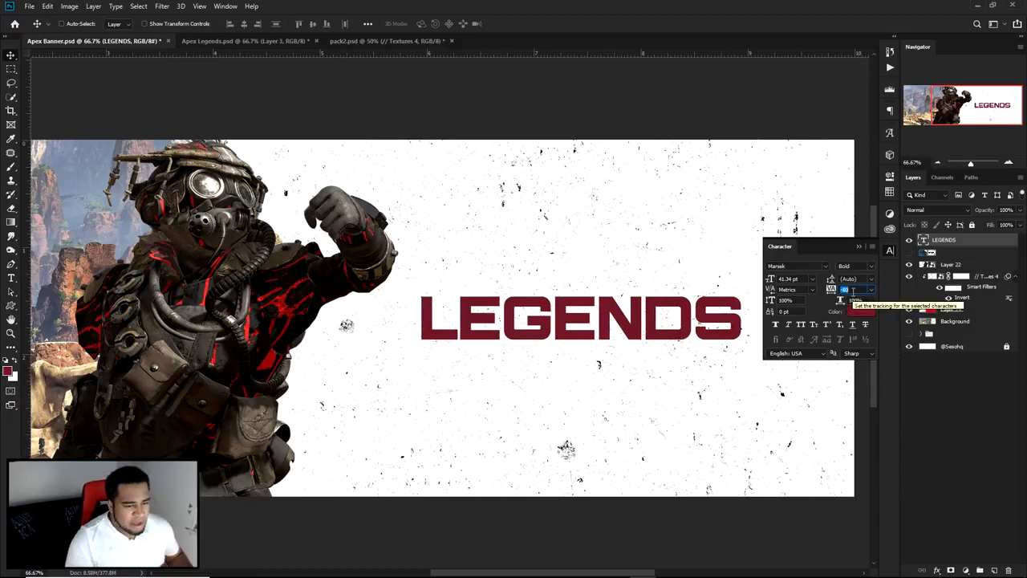
Step: Set the LEGENDS text's vertical scale to 95% and close the character settings
{"action": "left_click", "coordinate": [794, 300]}
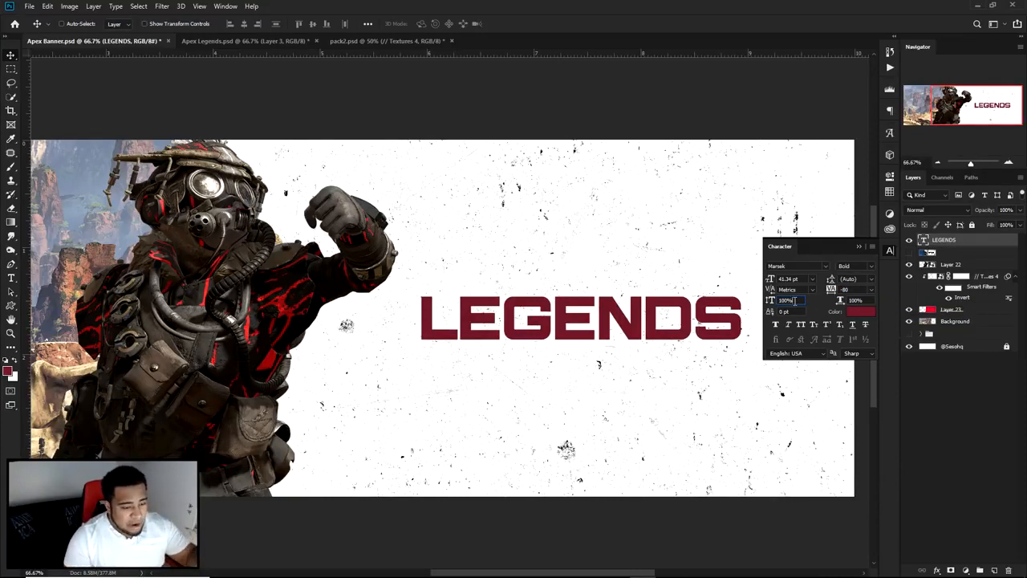
{"action": "key", "text": "Down"}
{"action": "key", "text": "Down"}
{"action": "key", "text": "Down"}
{"action": "key", "text": "Down"}
{"action": "key", "text": "Down"}
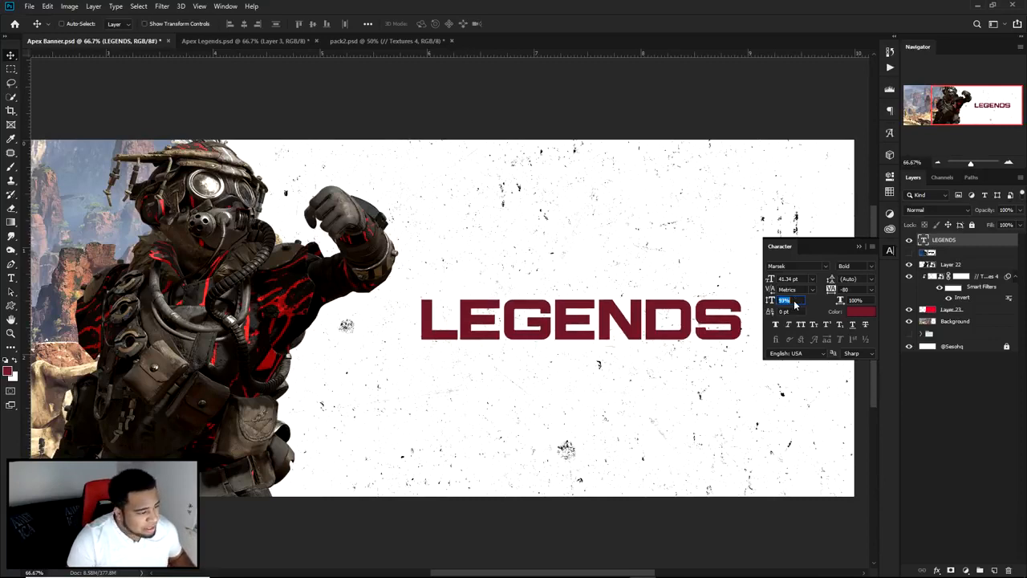
{"action": "key", "text": "Up"}
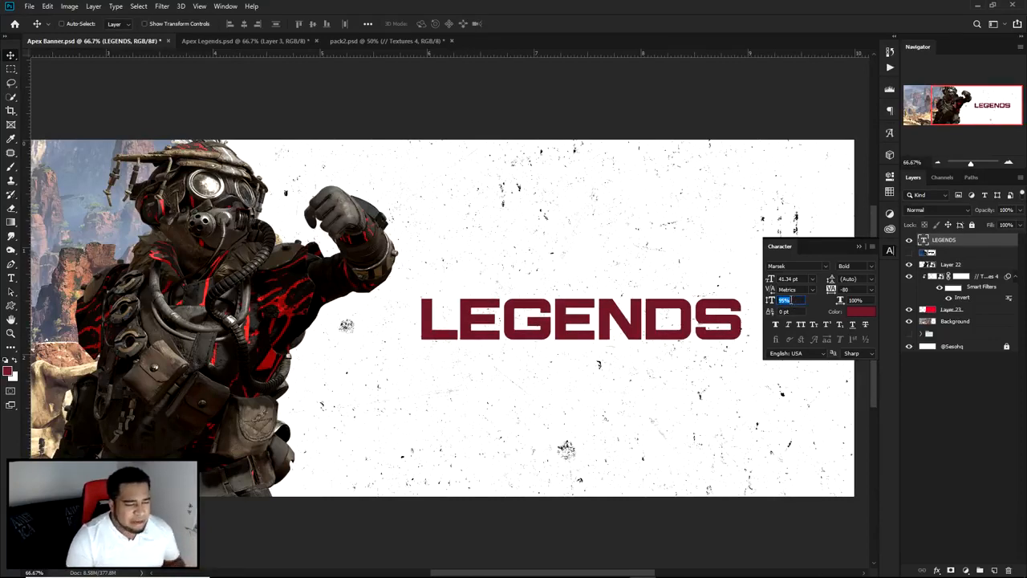
{"action": "left_click", "coordinate": [889, 252]}
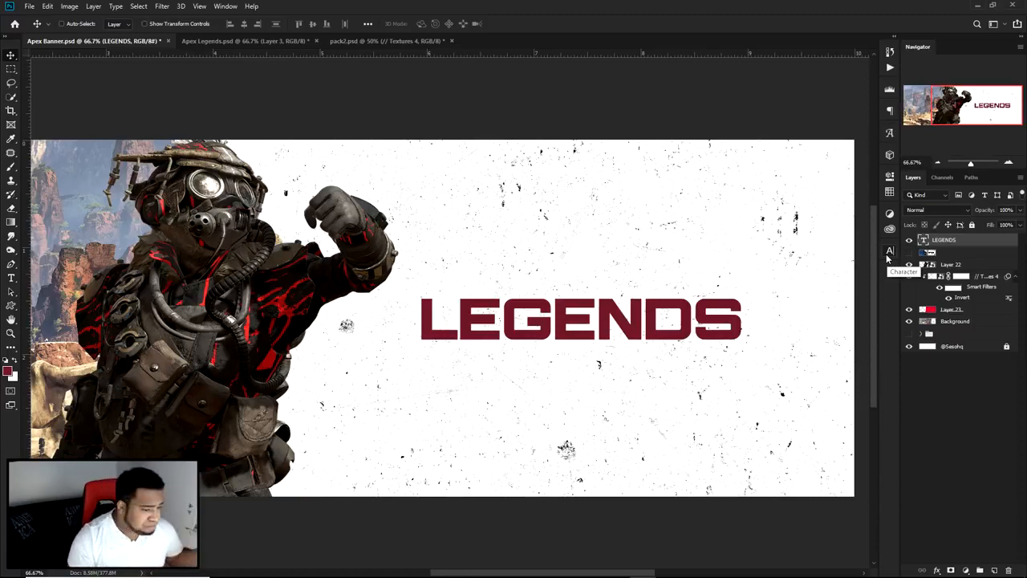
Step: Shift the LEGENDS text slightly right and show the reference layer moved above it for comparison
{"action": "left_click_drag", "start_coordinate": [684, 303], "coordinate": [702, 303]}
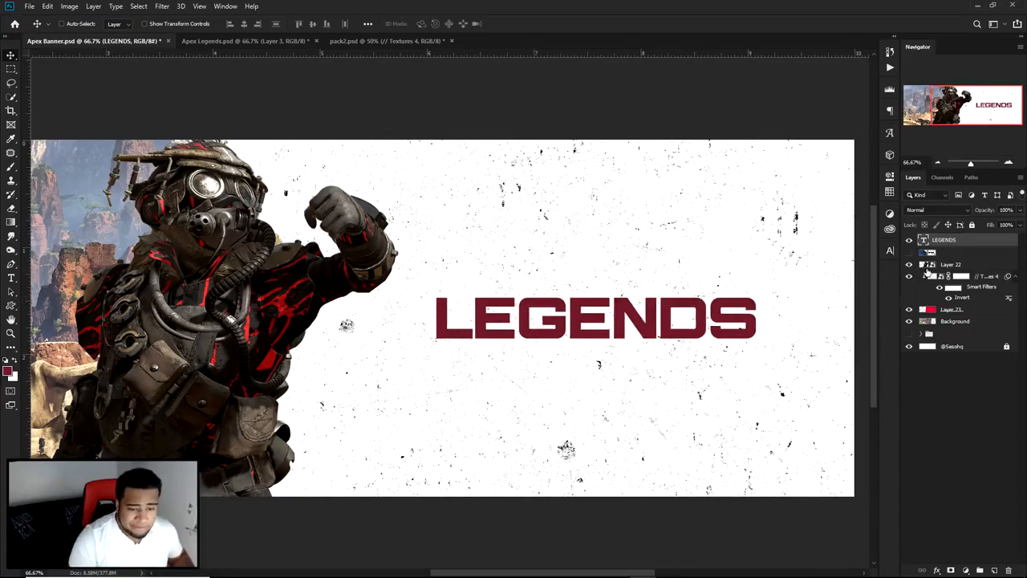
{"action": "left_click_drag", "start_coordinate": [952, 253], "coordinate": [912, 242]}
{"action": "left_click", "coordinate": [908, 239]}
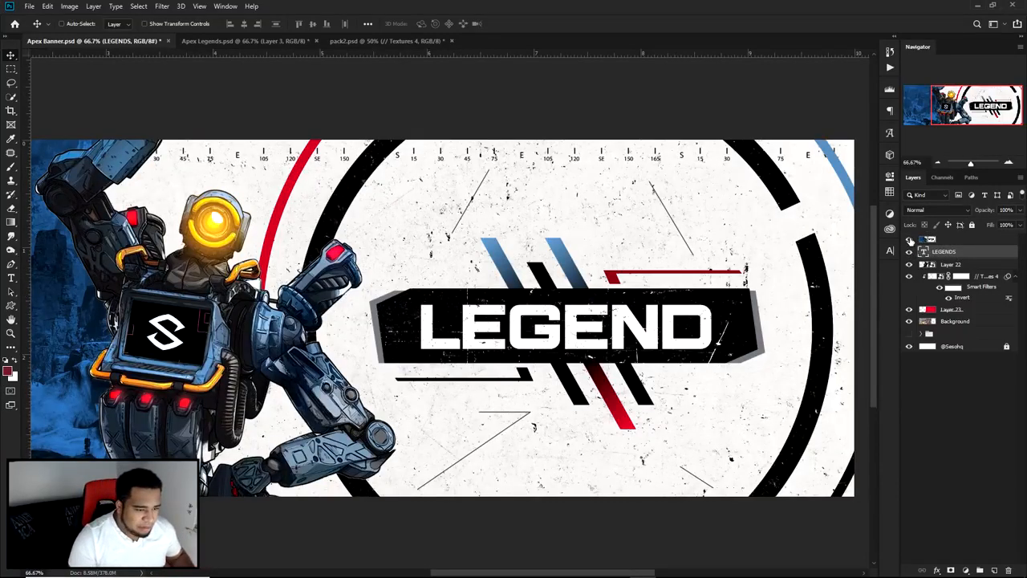
Step: Hide the reference layer and add a new empty layer between the LEGENDS text and Layer 22
{"action": "left_click", "coordinate": [910, 240]}
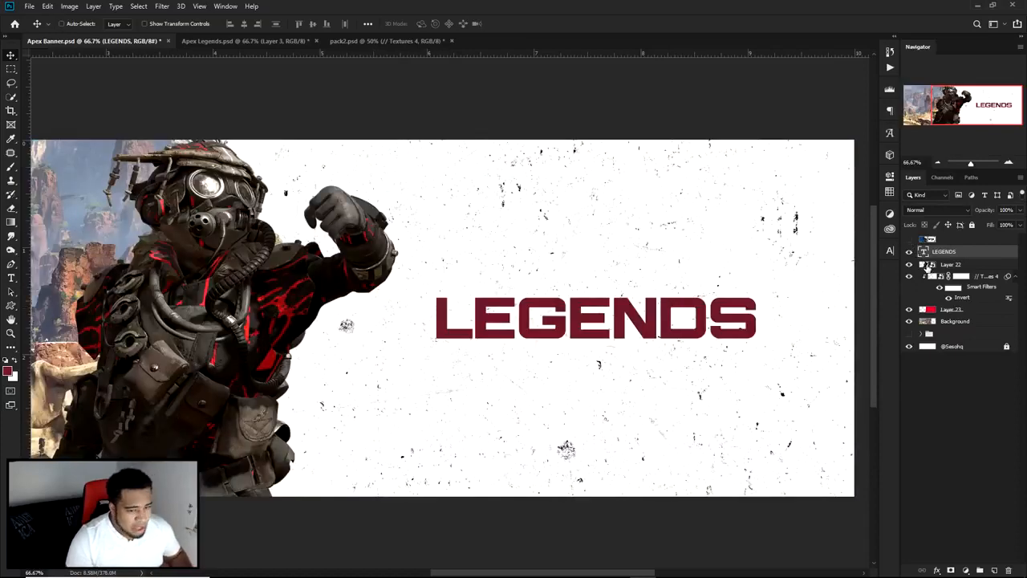
{"action": "left_click", "coordinate": [952, 266]}
{"action": "key", "text": "ctrl+shift+alt+e"}
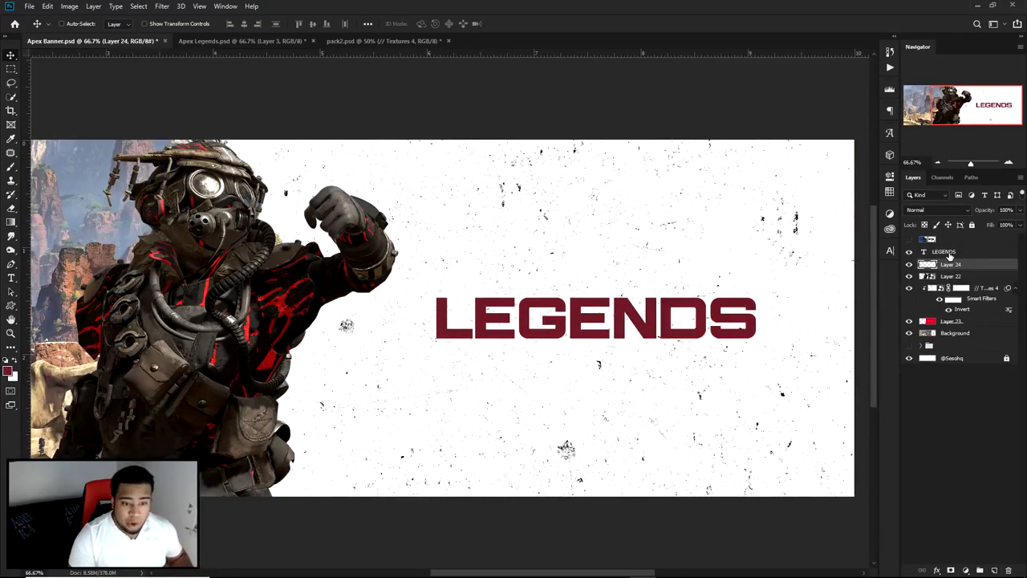
Step: Draw a rectangular marquee selection around the LEGENDS text, leaving a margin on every side
{"action": "key", "text": "m"}
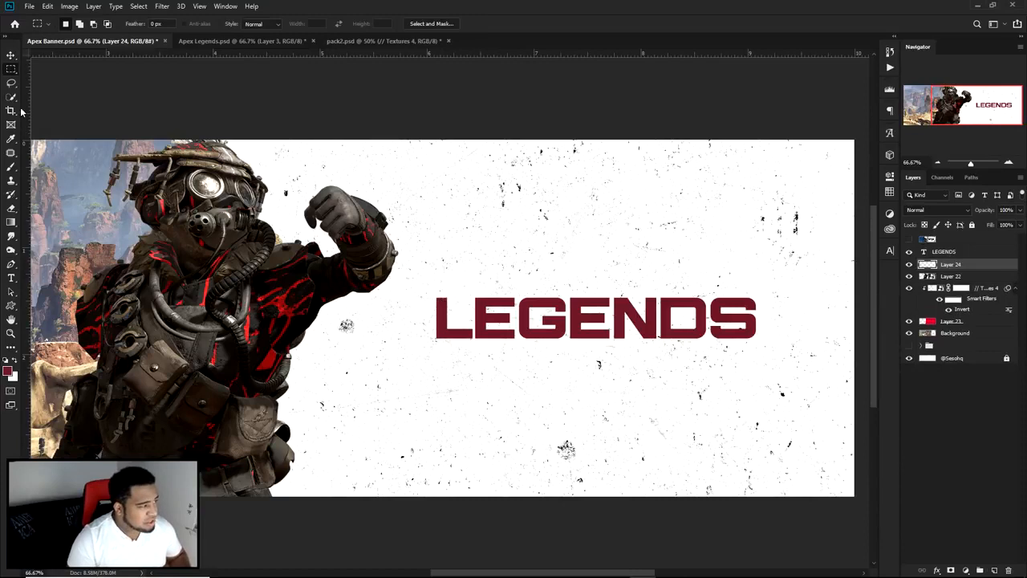
{"action": "right_click", "coordinate": [10, 72]}
{"action": "left_click", "coordinate": [89, 70]}
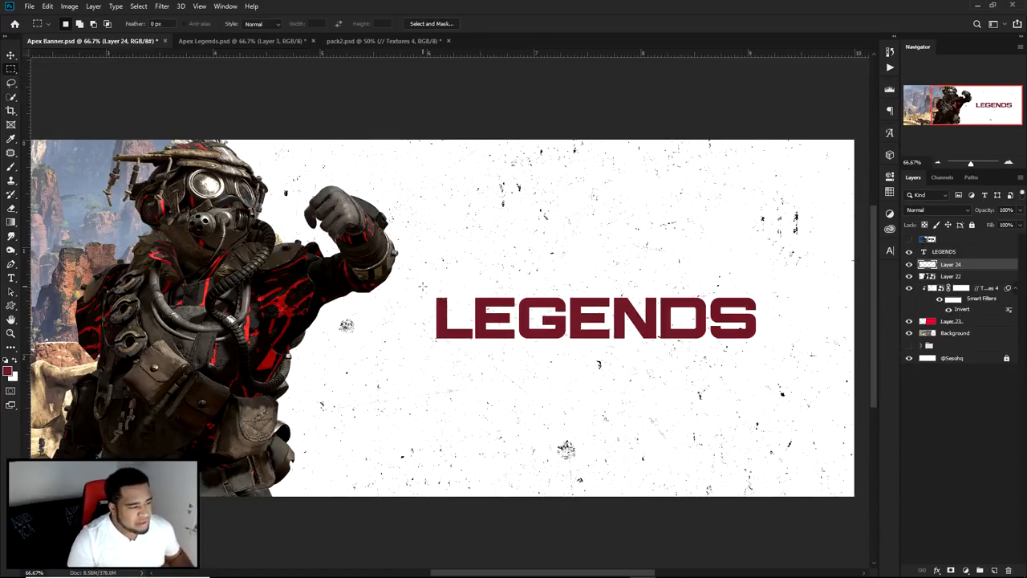
{"action": "left_click_drag", "start_coordinate": [419, 279], "coordinate": [775, 358]}
{"action": "left_click_drag", "start_coordinate": [718, 322], "coordinate": [718, 321]}
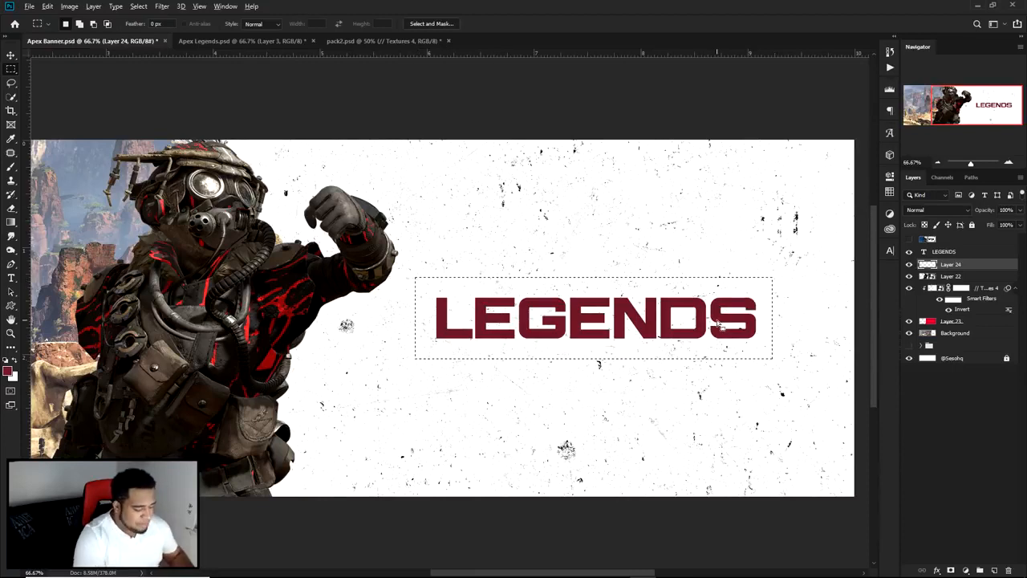
Step: Reset the colors to default, fill the rectangular selection on Layer 24 with black and deselect
{"action": "key", "text": "alt+BackSpace"}
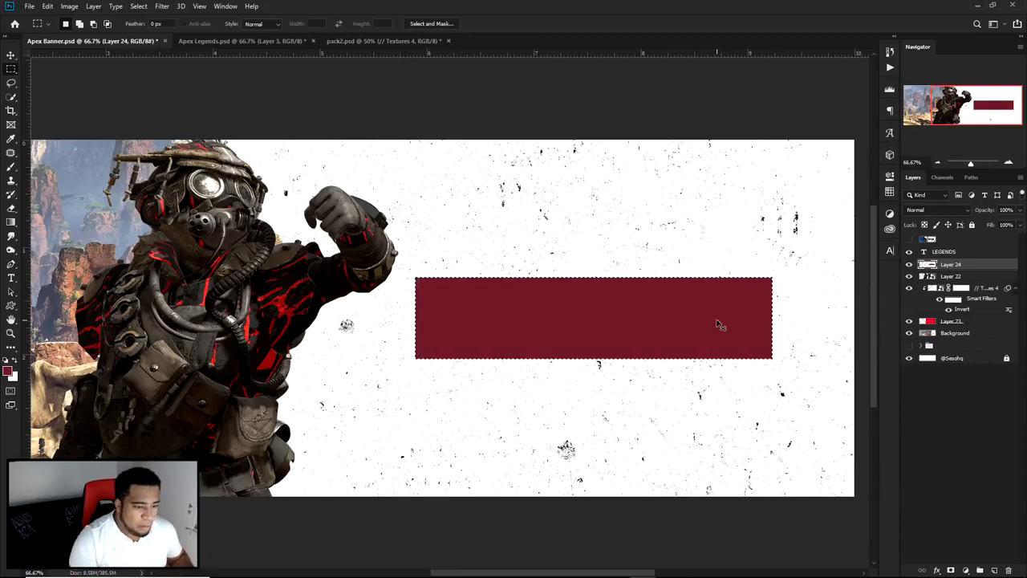
{"action": "key", "text": "ctrl+BackSpace"}
{"action": "left_click", "coordinate": [6, 362]}
{"action": "key", "text": "alt+BackSpace"}
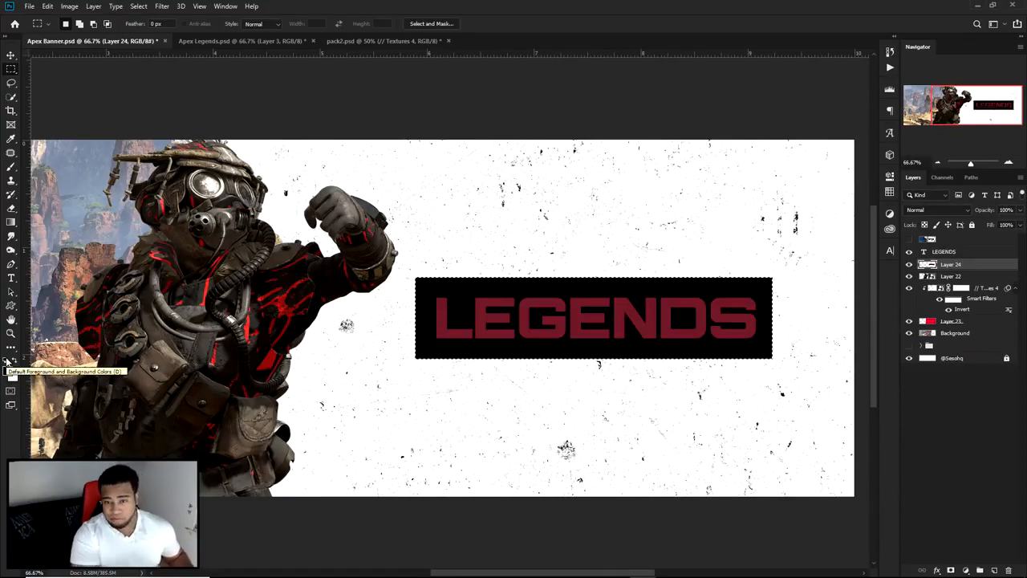
{"action": "key", "text": "ctrl+d"}
{"action": "key", "text": "v"}
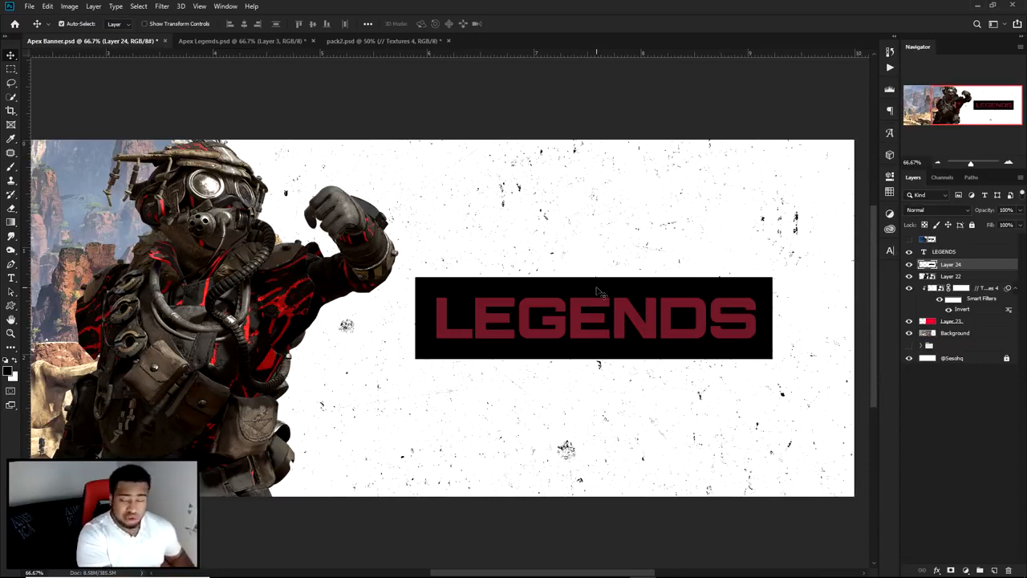
Step: Lighten the black rectangle to grey with Hue/Saturation and turn it back to black with a Lightness of -100
{"action": "key", "text": "ctrl+u"}
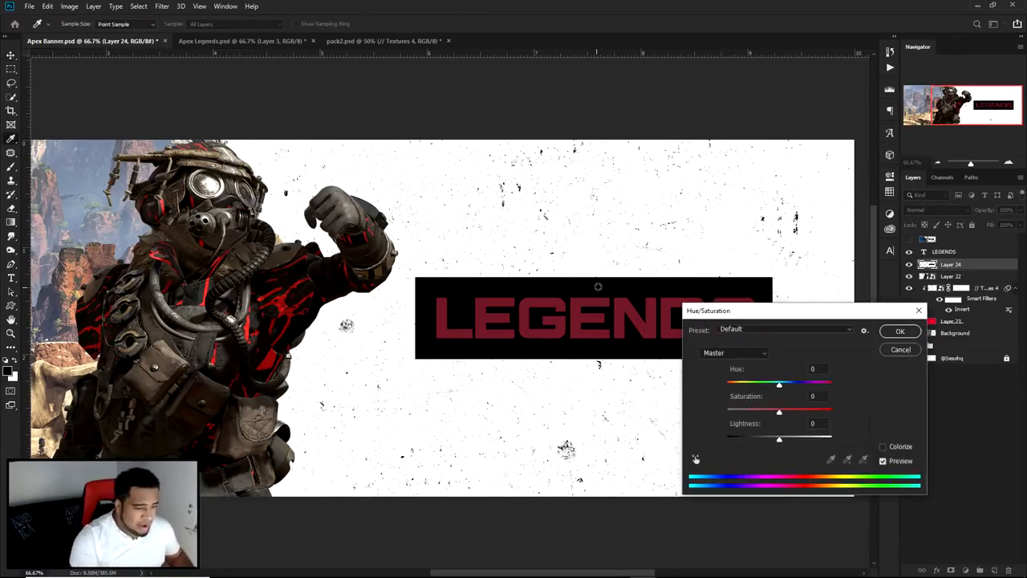
{"action": "left_click_drag", "start_coordinate": [777, 440], "coordinate": [798, 440]}
{"action": "left_click", "coordinate": [797, 441]}
{"action": "left_click", "coordinate": [900, 330]}
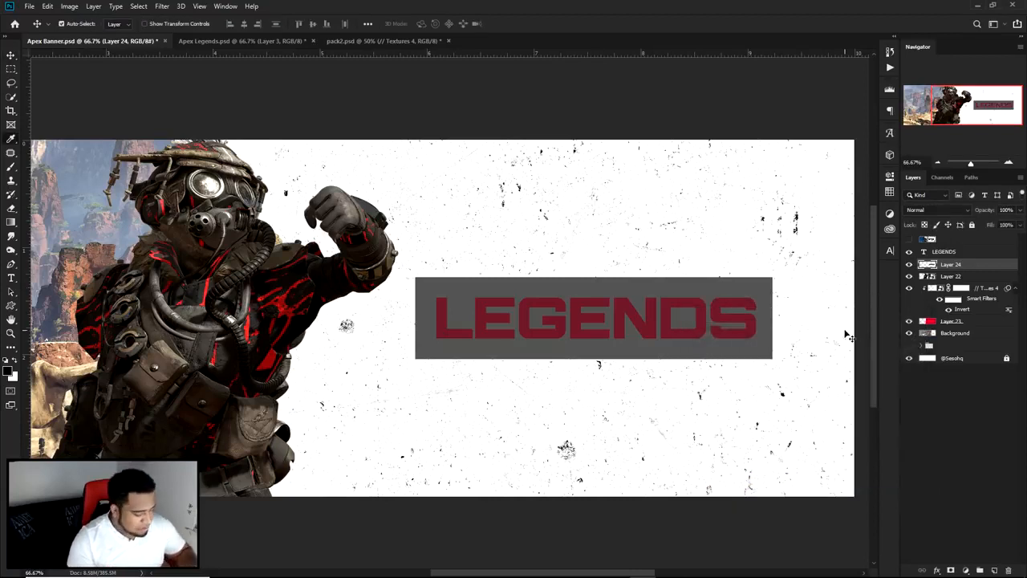
{"action": "key", "text": "ctrl+u"}
{"action": "left_click_drag", "start_coordinate": [780, 440], "coordinate": [706, 440]}
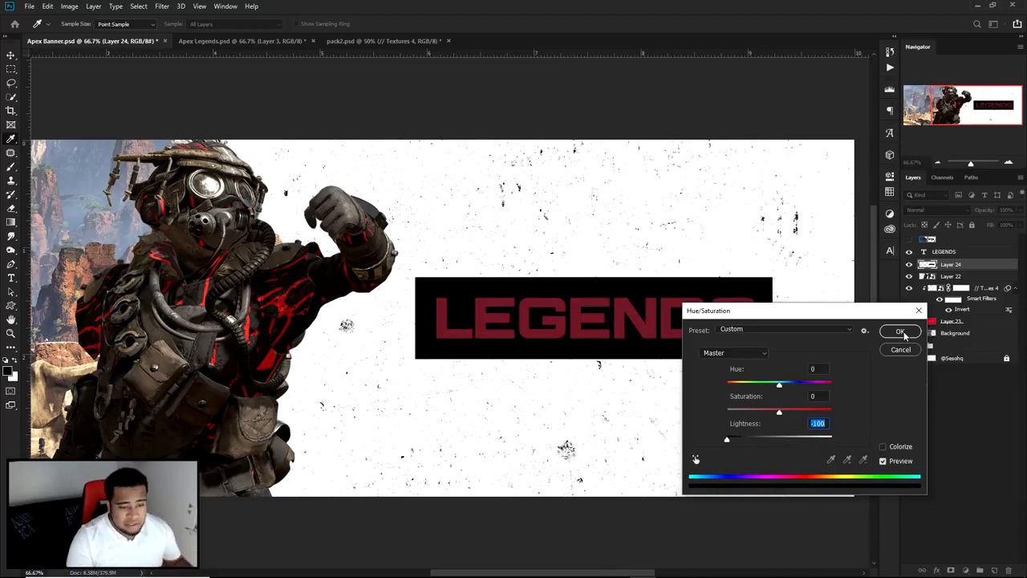
{"action": "left_click", "coordinate": [901, 333]}
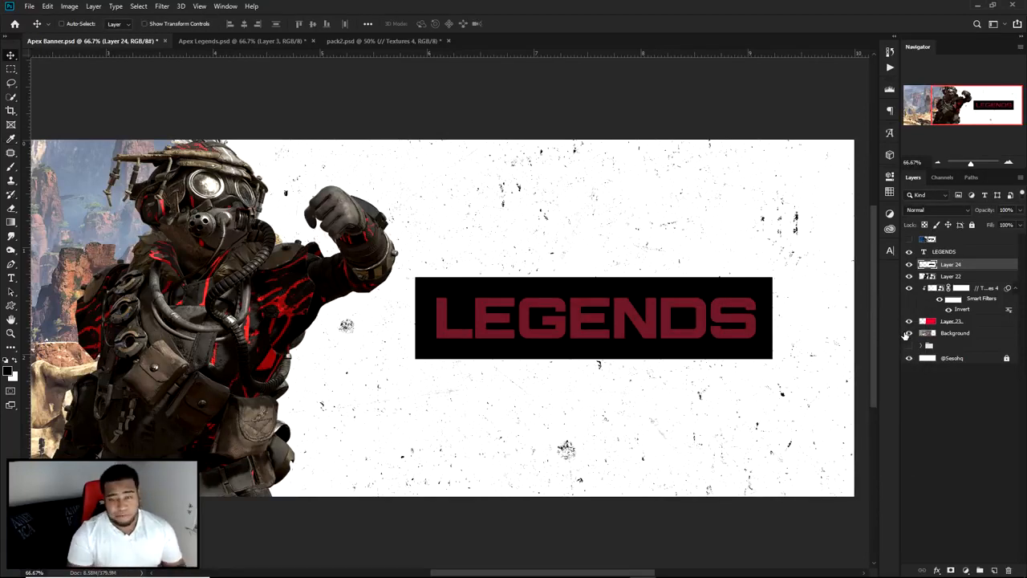
Step: Skew the black rectangle's upper edge leftward by about 12° and shift the shape slightly right behind LEGENDS
{"action": "key", "text": "ctrl+t"}
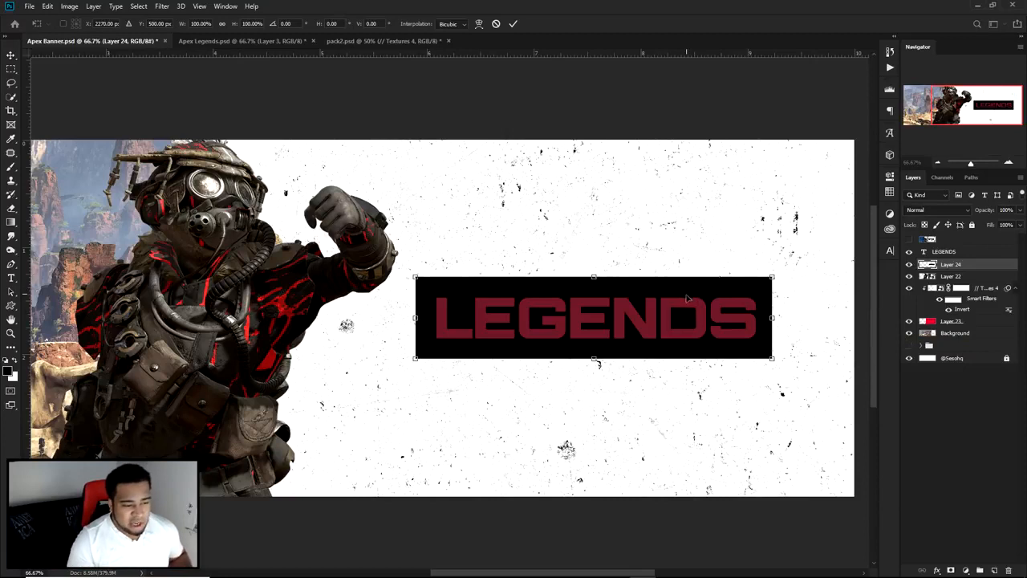
{"action": "right_click", "coordinate": [683, 302]}
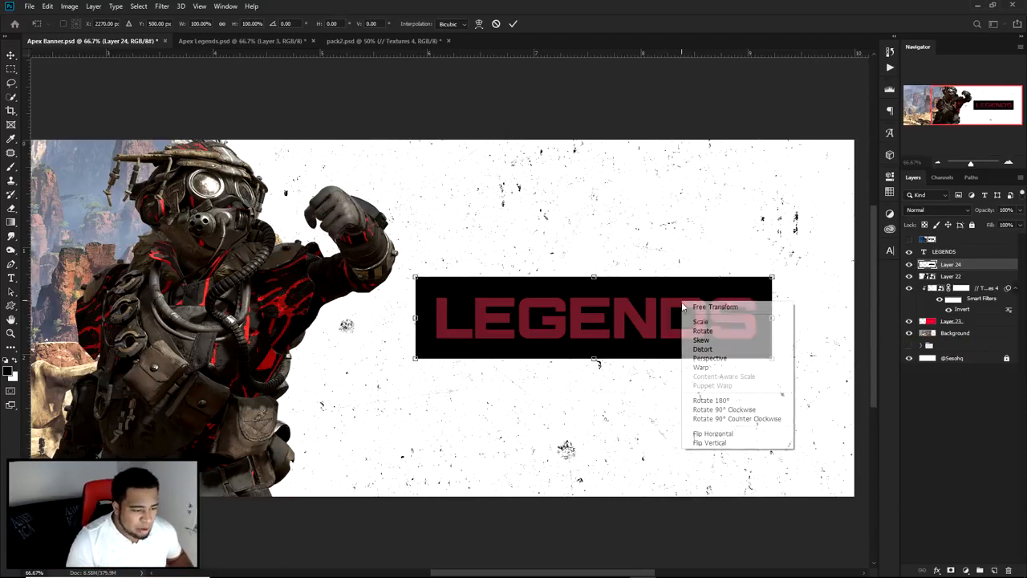
{"action": "left_click", "coordinate": [709, 341]}
{"action": "left_click_drag", "start_coordinate": [594, 280], "coordinate": [576, 282]}
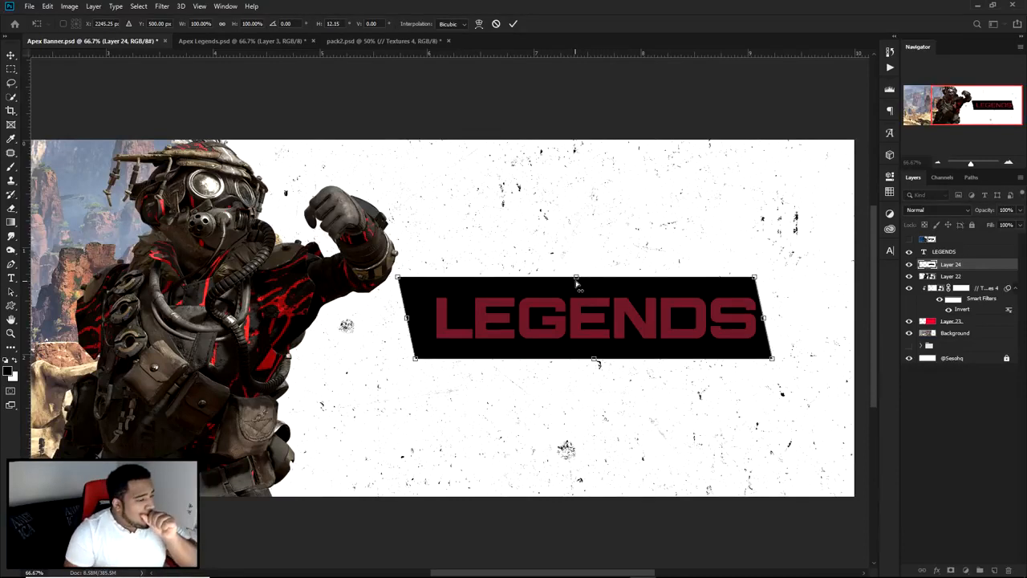
{"action": "key", "text": "Return"}
{"action": "left_click_drag", "start_coordinate": [555, 292], "coordinate": [565, 292]}
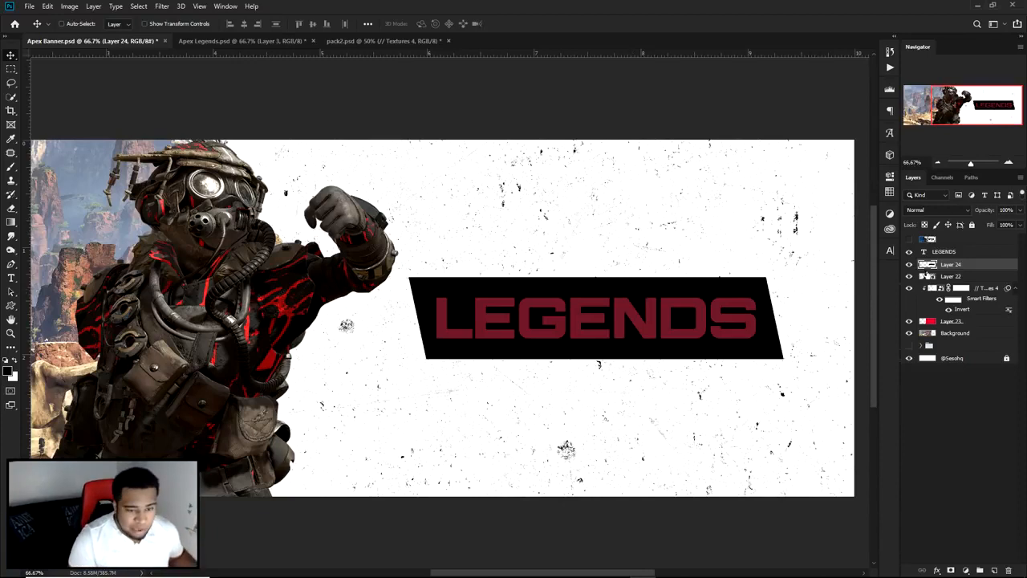
Step: Change the LEGENDS text color to white in the character settings and close them
{"action": "left_click", "coordinate": [938, 252]}
{"action": "left_click", "coordinate": [889, 250]}
{"action": "left_click", "coordinate": [858, 319]}
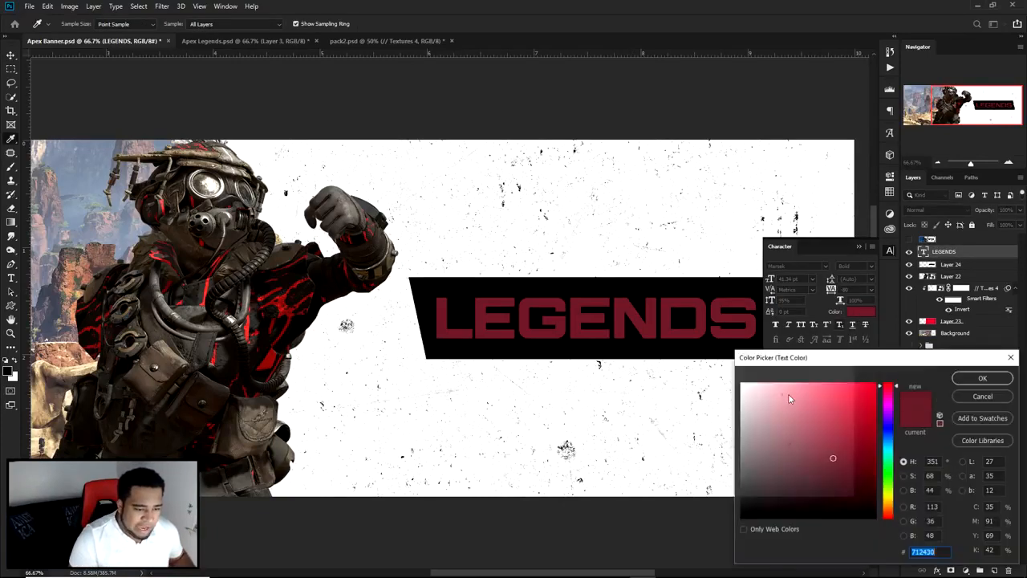
{"action": "left_click", "coordinate": [742, 380]}
{"action": "left_click", "coordinate": [981, 378]}
{"action": "left_click", "coordinate": [891, 252]}
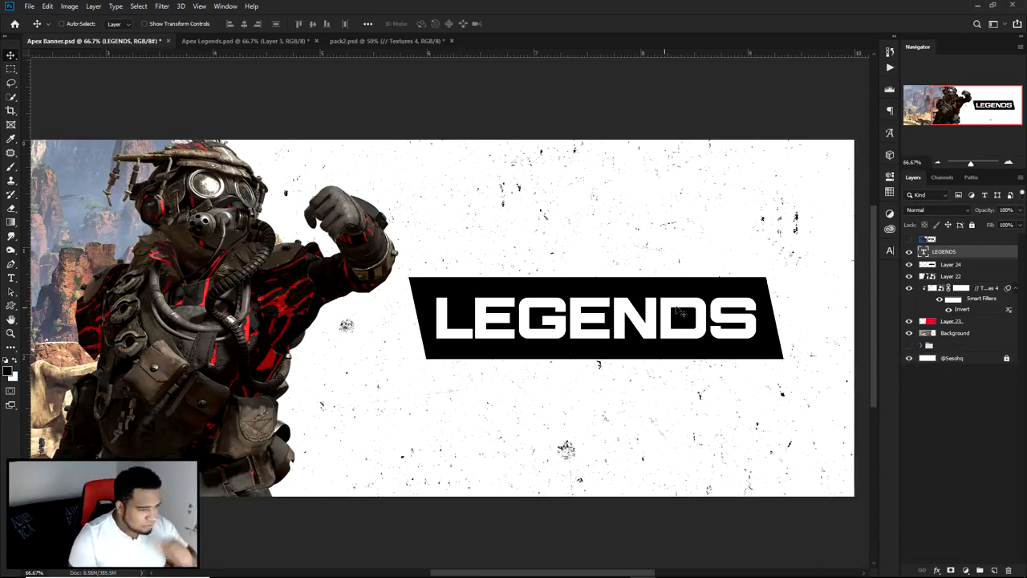
Step: Add a layer mask to the black panel's Layer 24
{"action": "left_click", "coordinate": [953, 268]}
{"action": "left_click", "coordinate": [951, 569]}
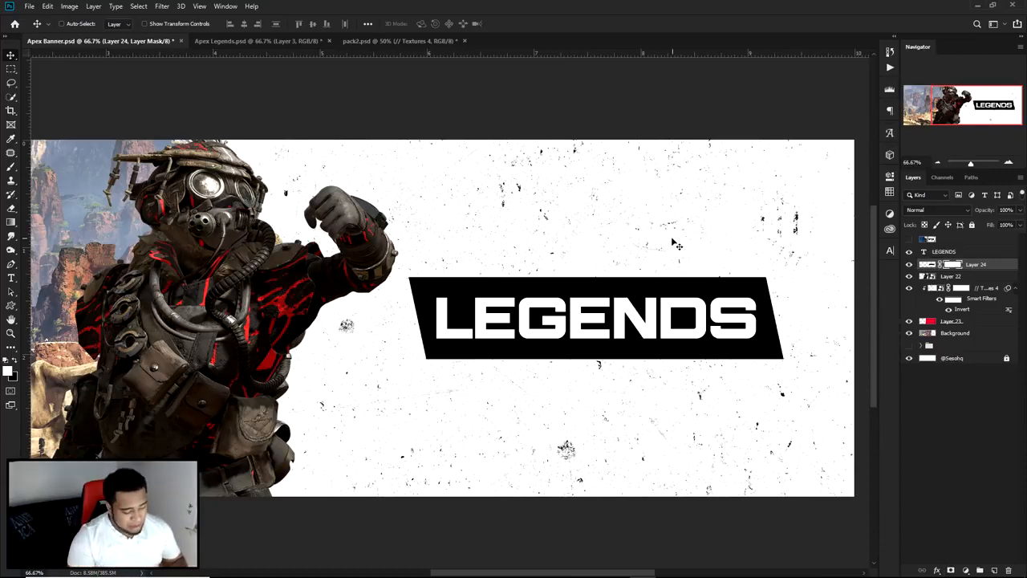
{"action": "key", "text": "p"}
{"action": "left_click", "coordinate": [909, 265]}
{"action": "left_click", "coordinate": [909, 265]}
{"action": "key", "text": "ctrl+z"}
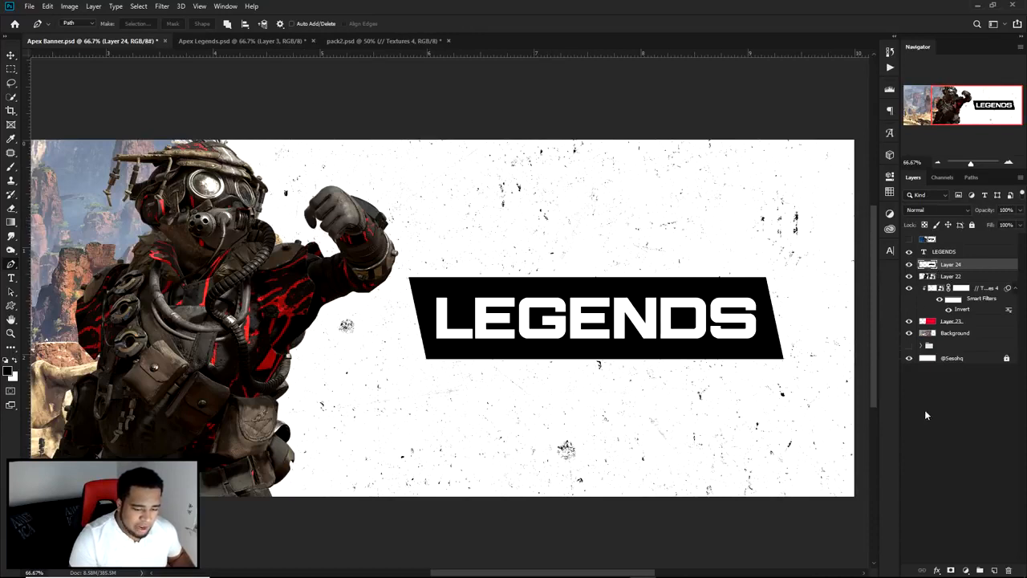
{"action": "left_click", "coordinate": [951, 570]}
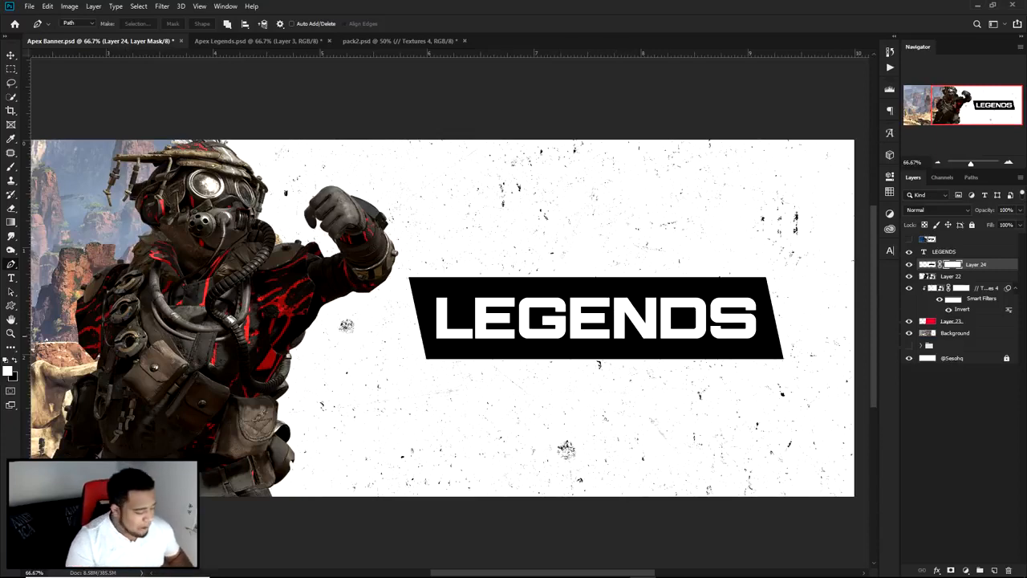
Step: Brush black on the Layer 24 mask to hide parts of the panel, and paint white to restore them
{"action": "key", "text": "b"}
{"action": "left_click_drag", "start_coordinate": [181, 329], "coordinate": [196, 337]}
{"action": "left_click", "coordinate": [14, 362]}
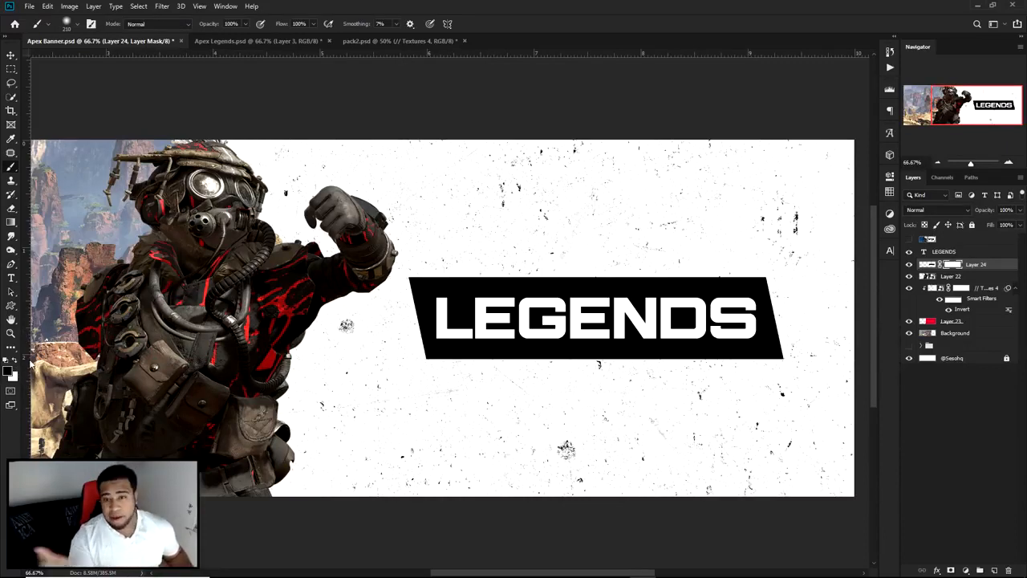
{"action": "mouse_move", "coordinate": [351, 374]}
{"action": "left_mouse_down"}
{"action": "mouse_move", "coordinate": [740, 210]}
{"action": "mouse_move", "coordinate": [275, 431]}
{"action": "mouse_move", "coordinate": [729, 245]}
{"action": "mouse_move", "coordinate": [585, 260]}
{"action": "mouse_move", "coordinate": [347, 410]}
{"action": "mouse_move", "coordinate": [647, 223]}
{"action": "mouse_move", "coordinate": [360, 412]}
{"action": "left_mouse_up"}
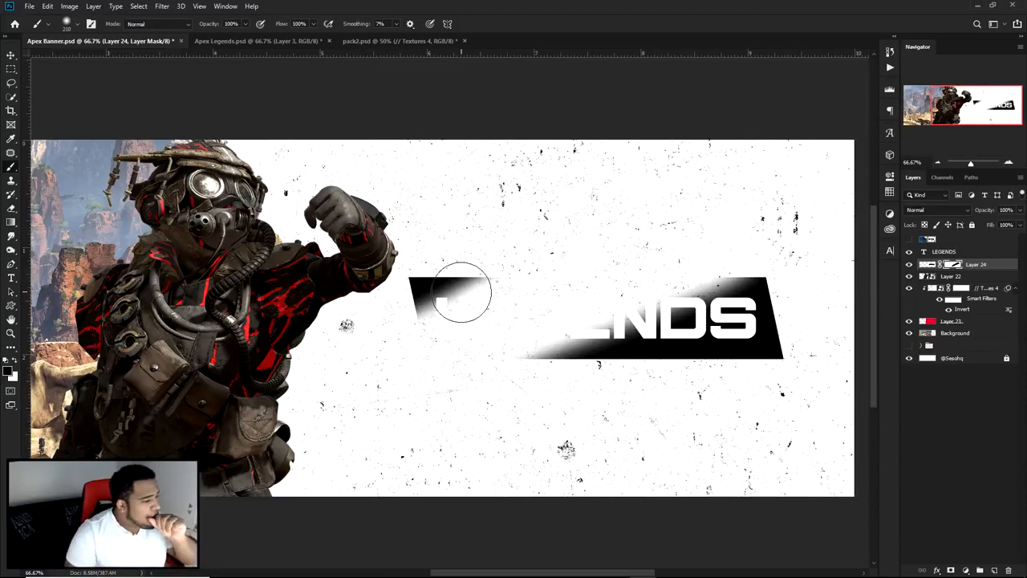
{"action": "left_click", "coordinate": [16, 361]}
{"action": "mouse_move", "coordinate": [576, 290]}
{"action": "left_mouse_down"}
{"action": "mouse_move", "coordinate": [602, 276]}
{"action": "mouse_move", "coordinate": [462, 359]}
{"action": "mouse_move", "coordinate": [636, 244]}
{"action": "mouse_move", "coordinate": [447, 371]}
{"action": "mouse_move", "coordinate": [637, 309]}
{"action": "mouse_move", "coordinate": [451, 365]}
{"action": "mouse_move", "coordinate": [695, 272]}
{"action": "mouse_move", "coordinate": [510, 371]}
{"action": "mouse_move", "coordinate": [431, 359]}
{"action": "mouse_move", "coordinate": [455, 329]}
{"action": "mouse_move", "coordinate": [360, 337]}
{"action": "mouse_move", "coordinate": [526, 332]}
{"action": "left_mouse_up"}
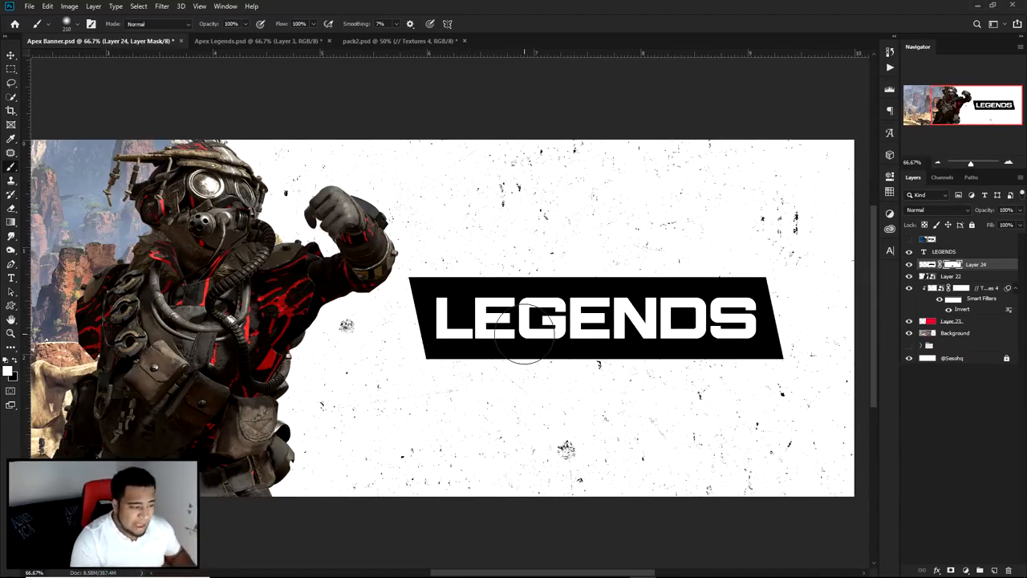
{"action": "key", "text": "v"}
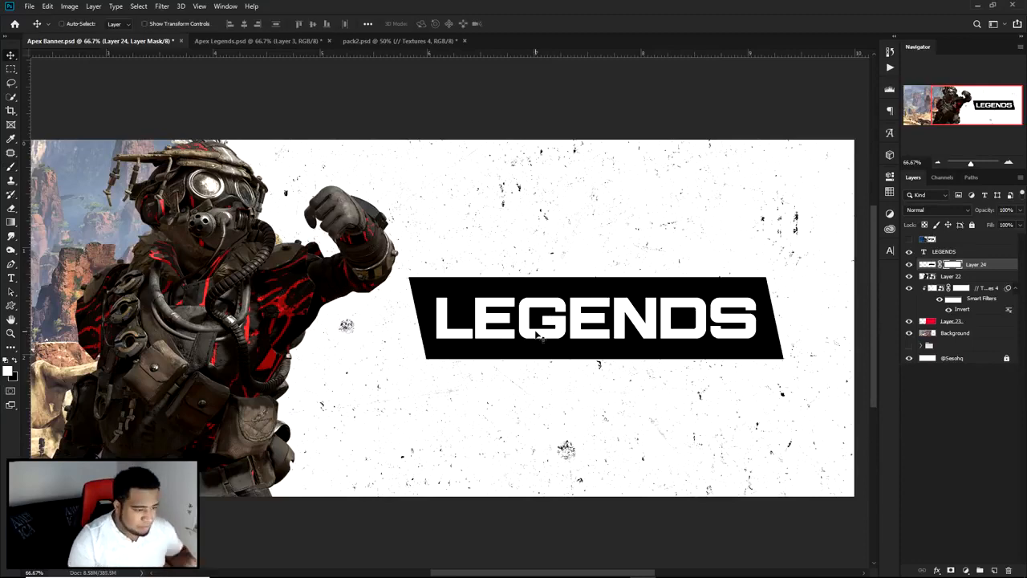
Step: Draw a closed triangular Pen path cutting diagonally across the black panel's upper-left corner
{"action": "key", "text": "p"}
{"action": "scroll", "coordinate": [408, 306], "scroll_direction": "up", "scroll_amount": 3}
{"action": "left_click", "coordinate": [386, 300]}
{"action": "left_click", "coordinate": [621, 133]}
{"action": "left_click", "coordinate": [355, 138]}
{"action": "left_click", "coordinate": [386, 300]}
Step: Draw a second closed triangular Pen path cutting diagonally across the panel's lower-right corner
{"action": "scroll", "coordinate": [389, 297], "scroll_direction": "down", "scroll_amount": 2}
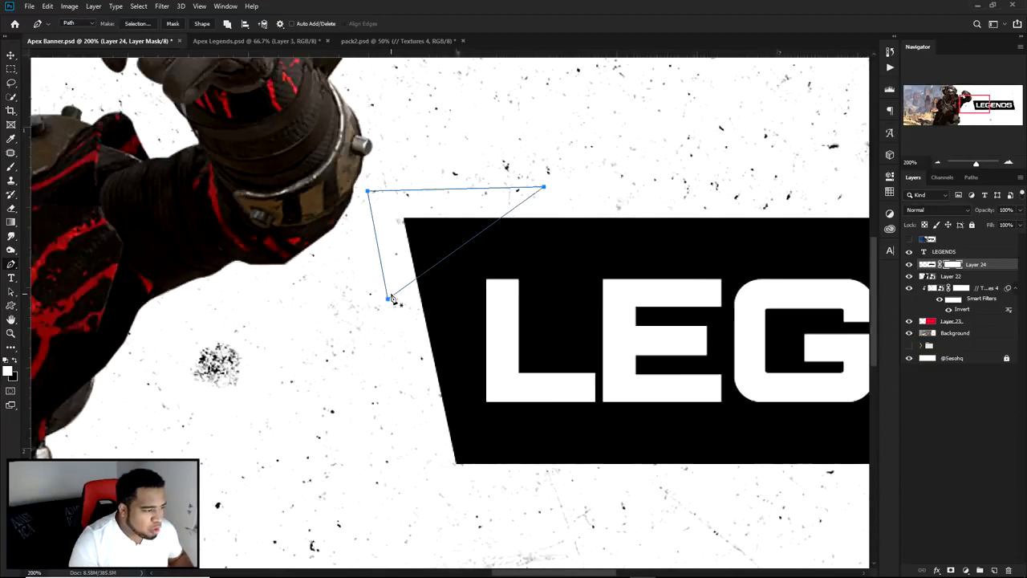
{"action": "left_click_drag", "start_coordinate": [513, 334], "coordinate": [355, 340]}
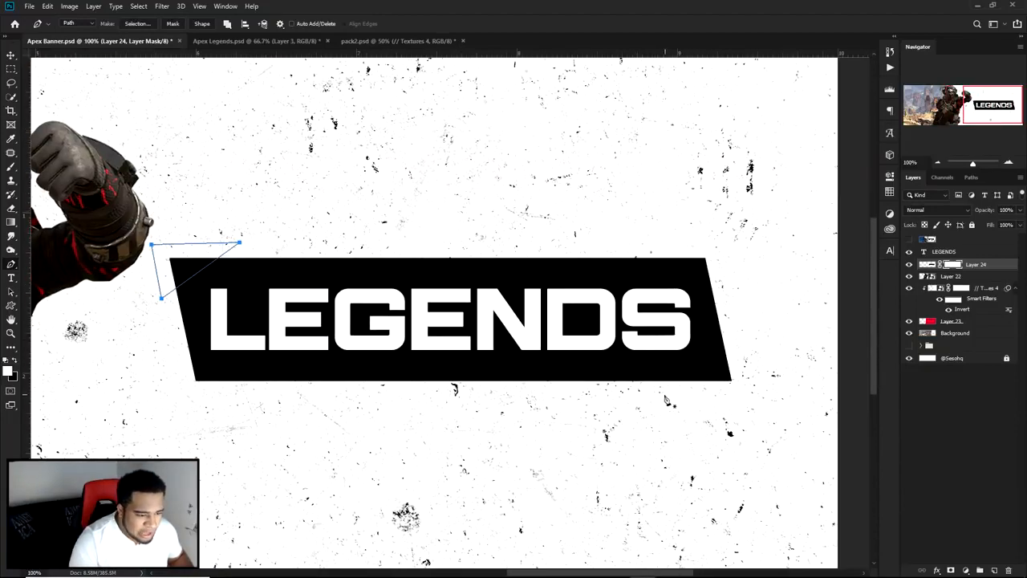
{"action": "left_click", "coordinate": [754, 325]}
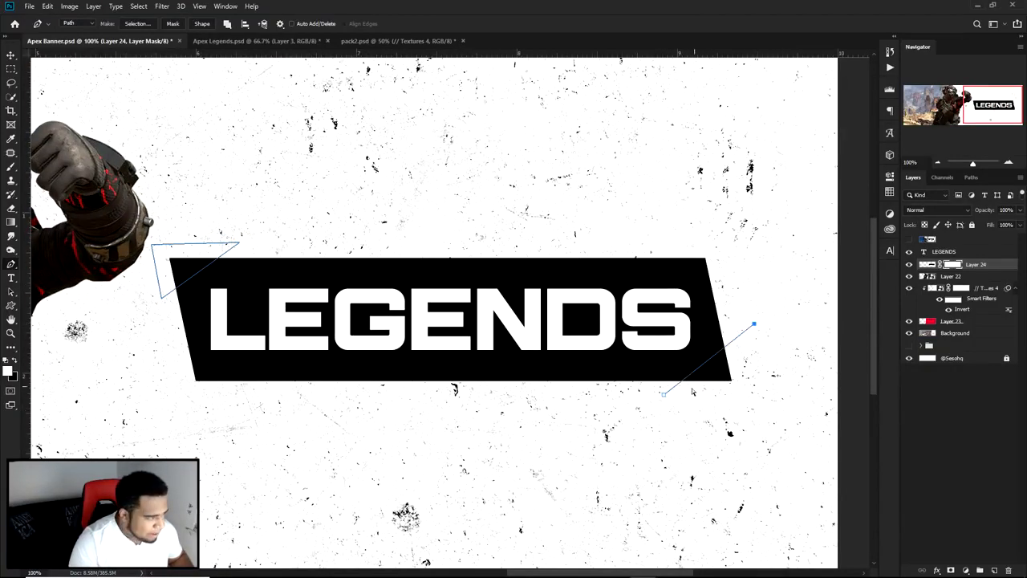
{"action": "left_click", "coordinate": [769, 428]}
{"action": "left_click", "coordinate": [663, 394]}
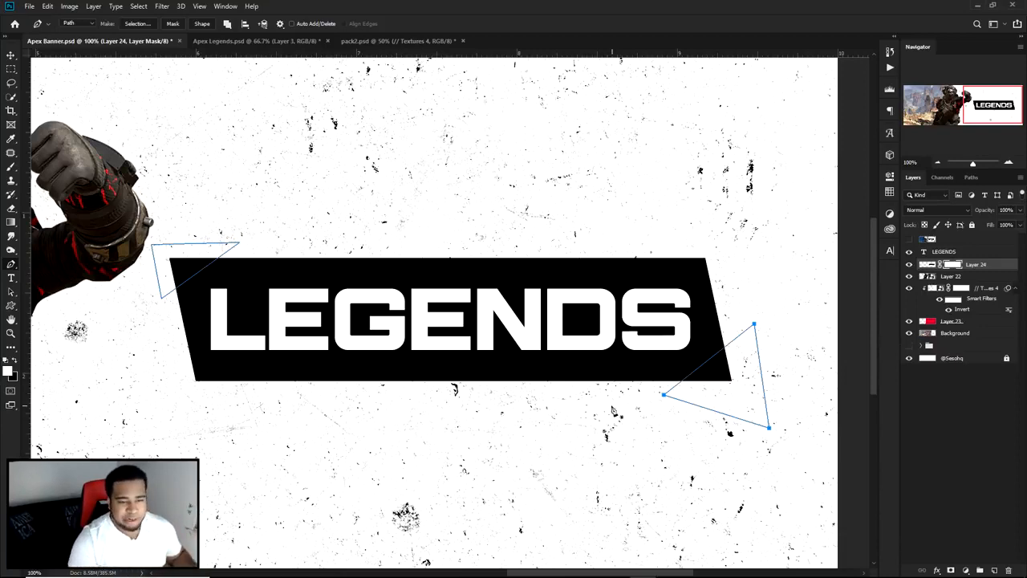
Step: Convert both triangular paths to a selection, fill it with black on the Layer 24 mask to cut the corners, and deselect
{"action": "right_click", "coordinate": [450, 227]}
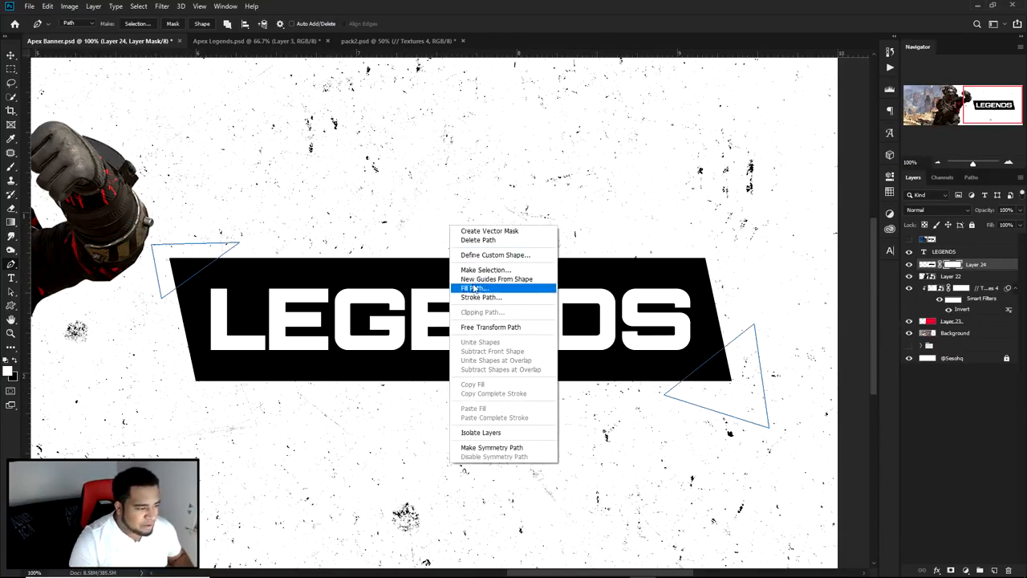
{"action": "left_click", "coordinate": [481, 269]}
{"action": "left_click", "coordinate": [574, 170]}
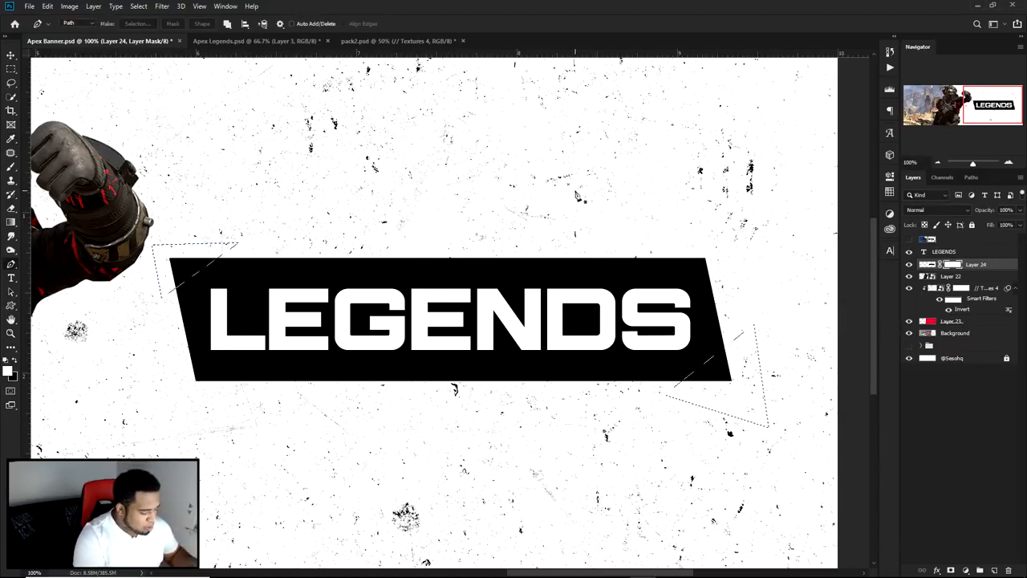
{"action": "key", "text": "Delete"}
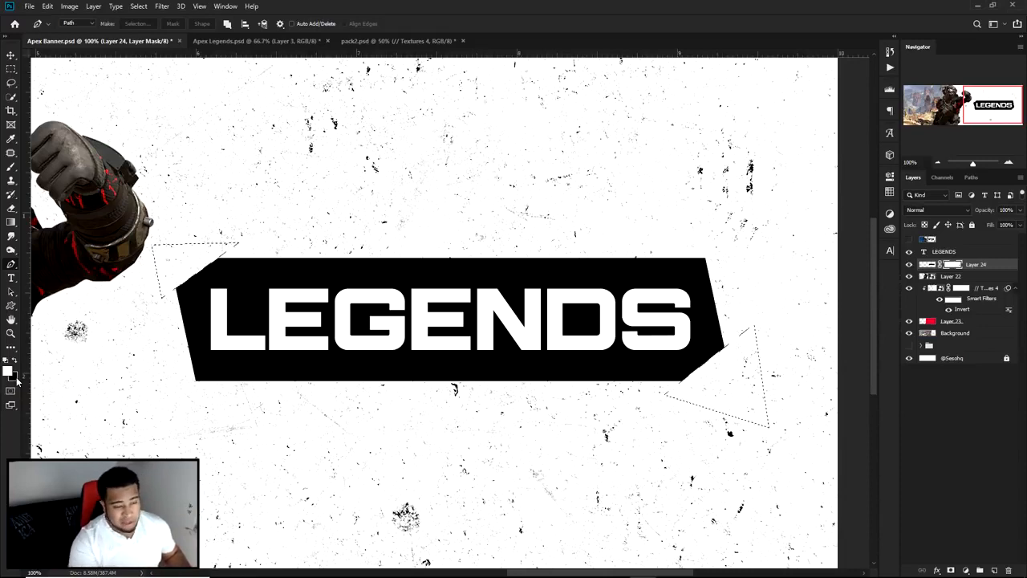
{"action": "key", "text": "ctrl+d"}
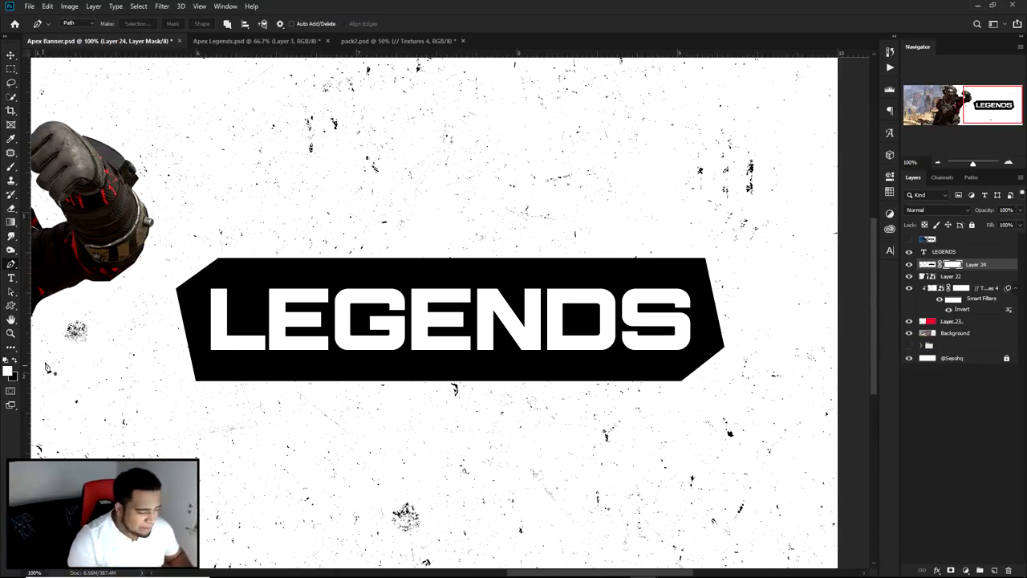
Step: Add a new empty layer above Layer 22, beneath the black panel's layer
{"action": "left_click_drag", "start_coordinate": [241, 287], "coordinate": [636, 277]}
{"action": "left_click", "coordinate": [987, 276]}
{"action": "left_click", "coordinate": [994, 570]}
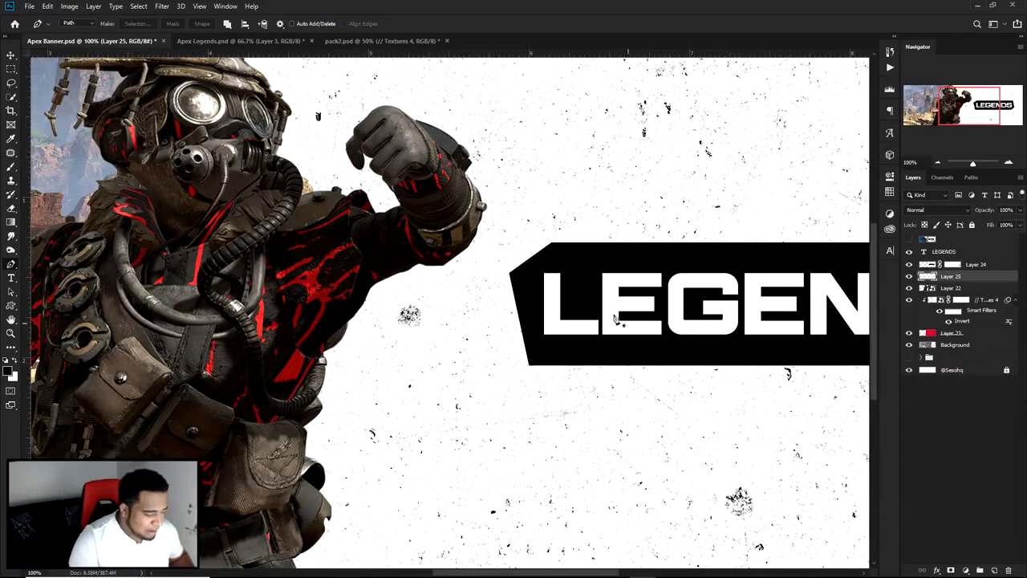
{"action": "scroll", "coordinate": [557, 234], "scroll_direction": "up", "scroll_amount": 3}
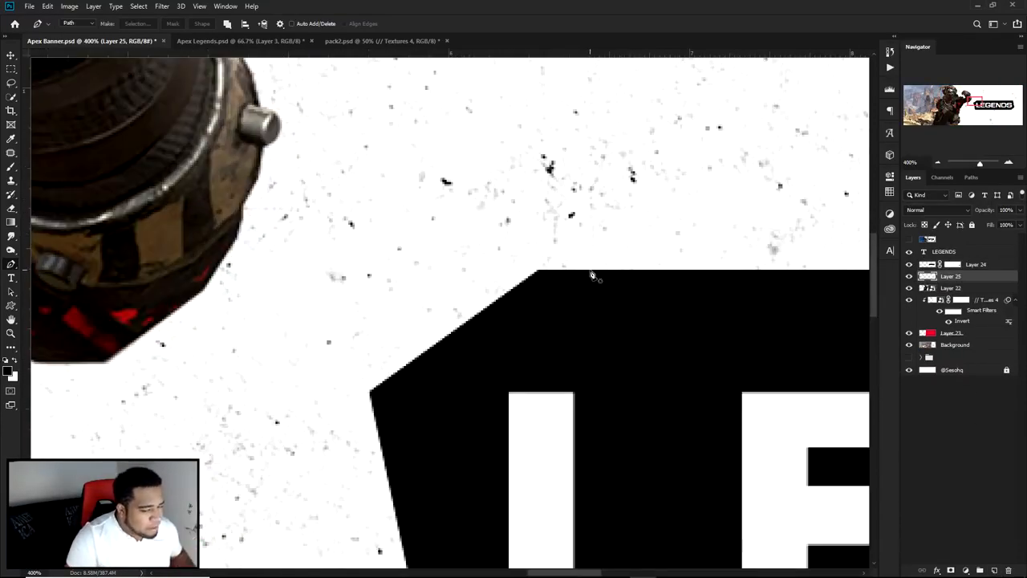
{"action": "left_click", "coordinate": [588, 273]}
{"action": "scroll", "coordinate": [599, 275], "scroll_direction": "up", "scroll_amount": 2}
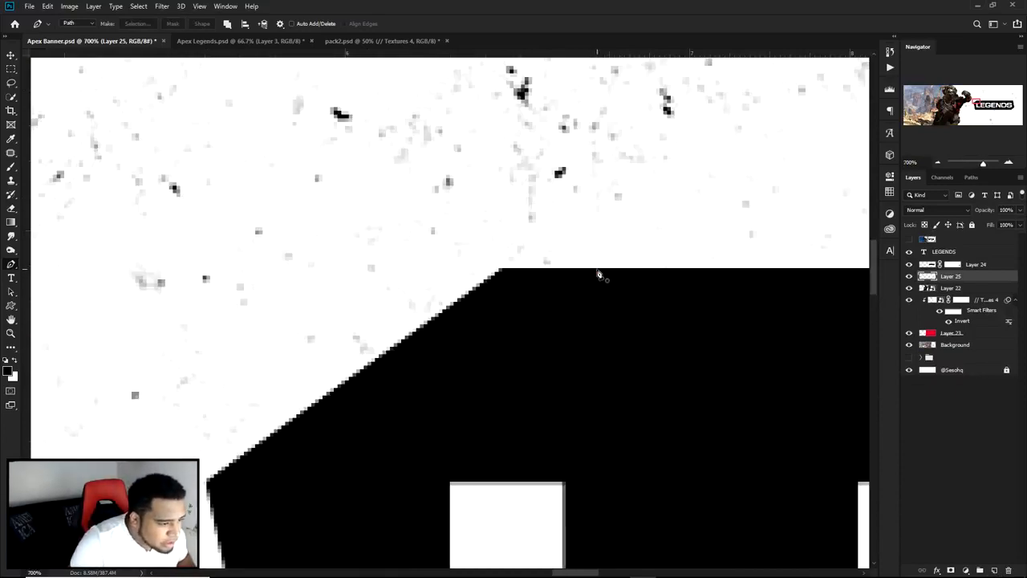
{"action": "scroll", "coordinate": [596, 292], "scroll_direction": "down", "scroll_amount": 2}
{"action": "scroll", "coordinate": [545, 293], "scroll_direction": "down", "scroll_amount": 2}
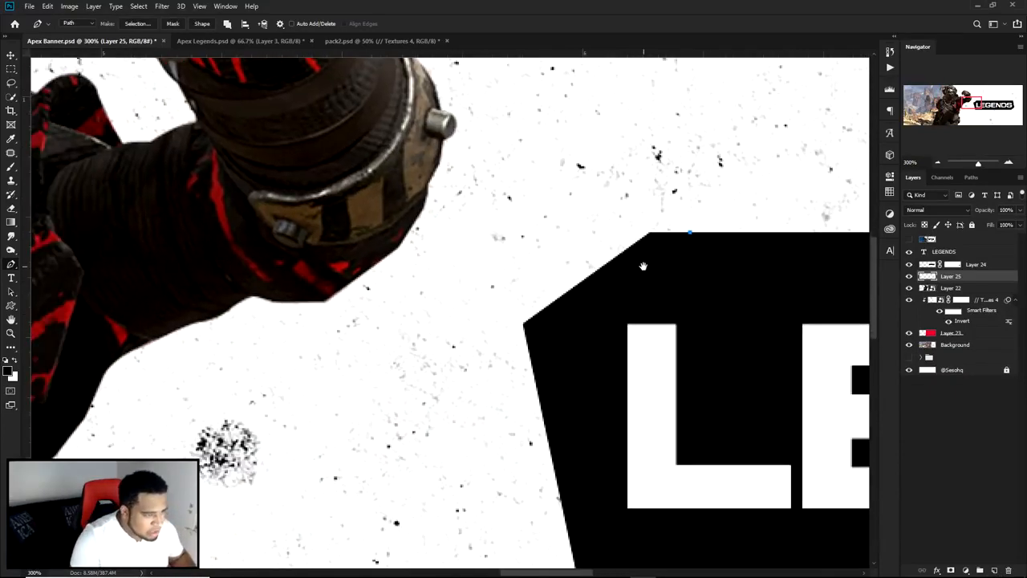
{"action": "key", "text": "ctrl+z"}
Step: Draw a closed Pen path on Layer 25 that follows the black panel's angled left edge slightly outside it and closes behind the panel
{"action": "left_click", "coordinate": [658, 248]}
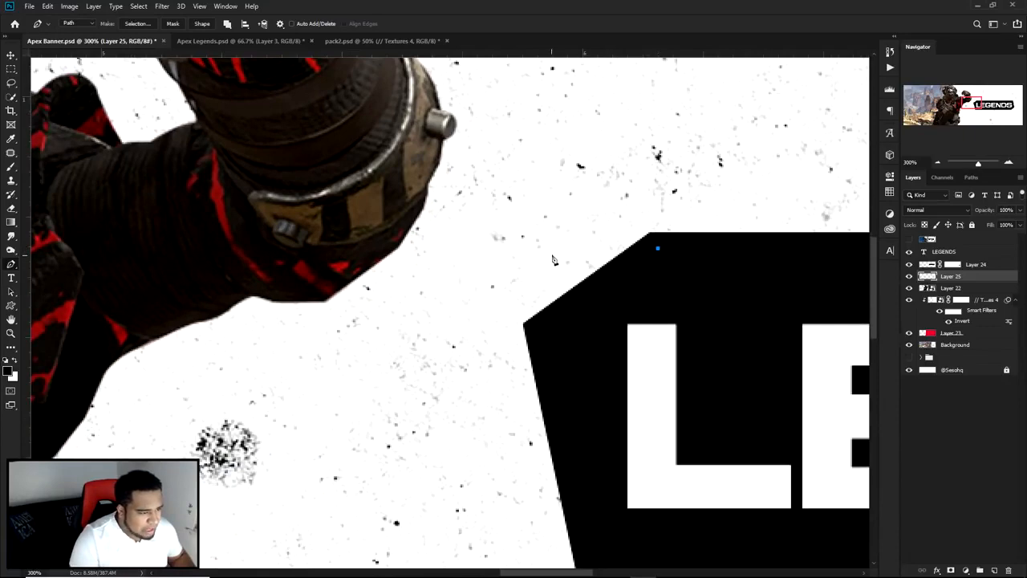
{"action": "left_click", "coordinate": [595, 249]}
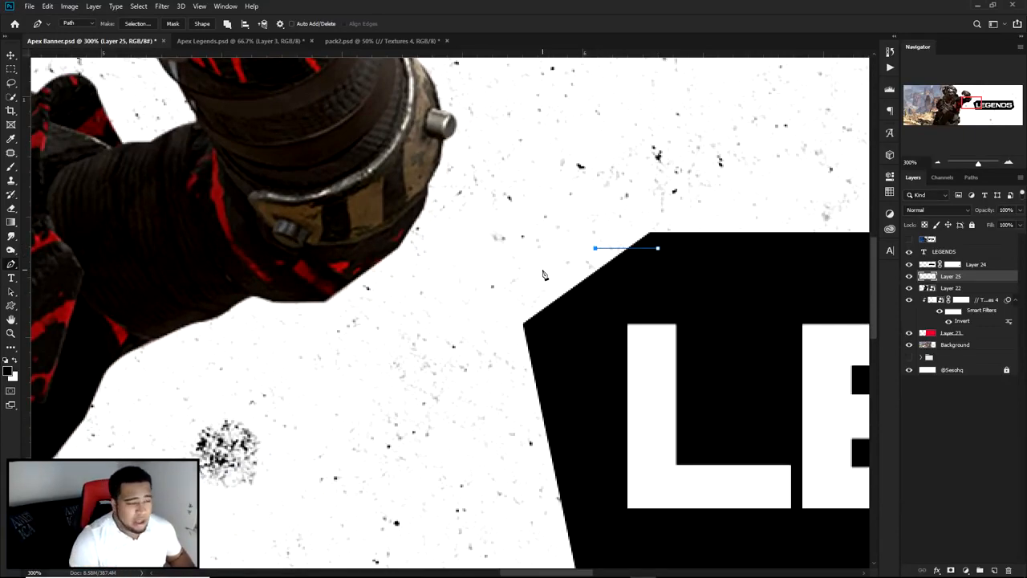
{"action": "left_click", "coordinate": [487, 324]}
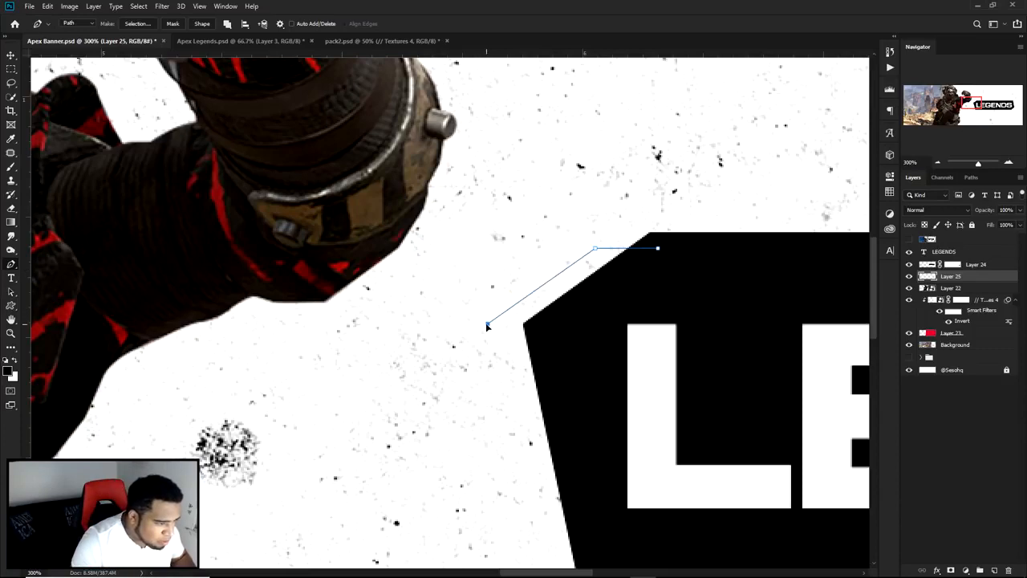
{"action": "scroll", "coordinate": [514, 401], "scroll_direction": "down", "scroll_amount": 3}
{"action": "left_click", "coordinate": [504, 428]}
{"action": "left_click", "coordinate": [635, 427]}
{"action": "left_click", "coordinate": [588, 397]}
{"action": "left_click", "coordinate": [512, 213]}
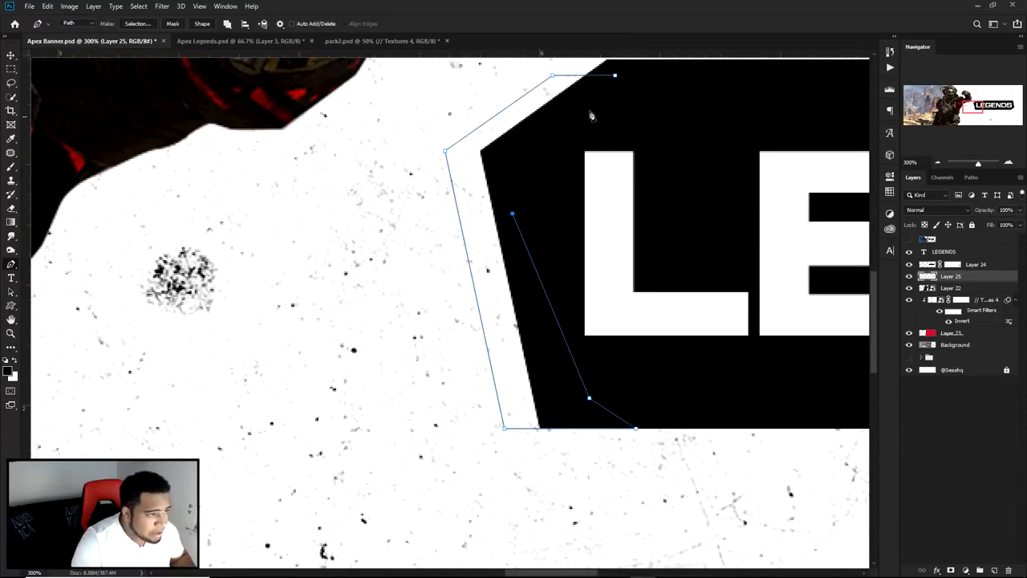
{"action": "left_click", "coordinate": [615, 75]}
Step: Fill the path with grey 969696 on Layer 25 and delete the path
{"action": "scroll", "coordinate": [617, 382], "scroll_direction": "up", "scroll_amount": 6}
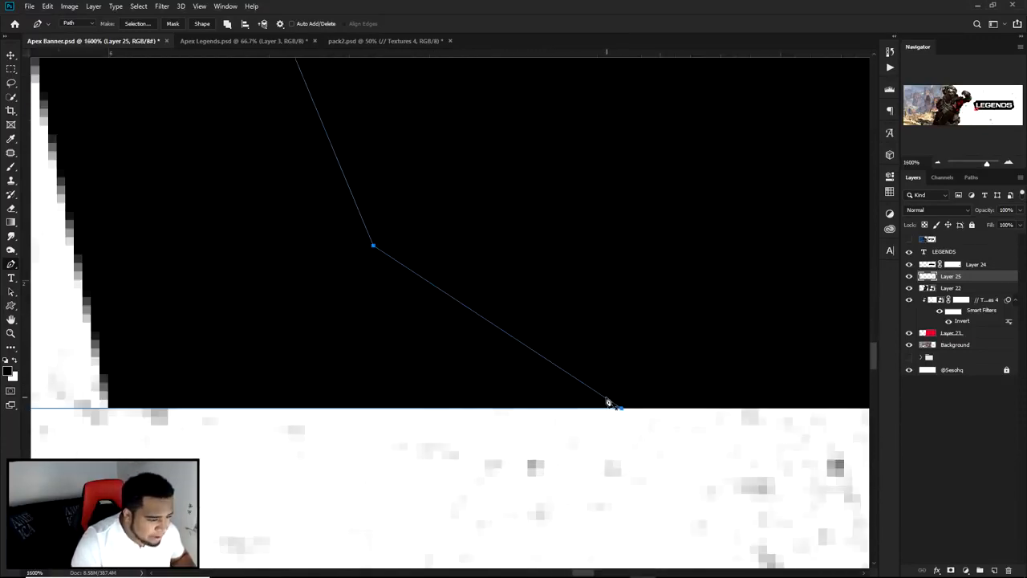
{"action": "scroll", "coordinate": [618, 382], "scroll_direction": "down", "scroll_amount": 5}
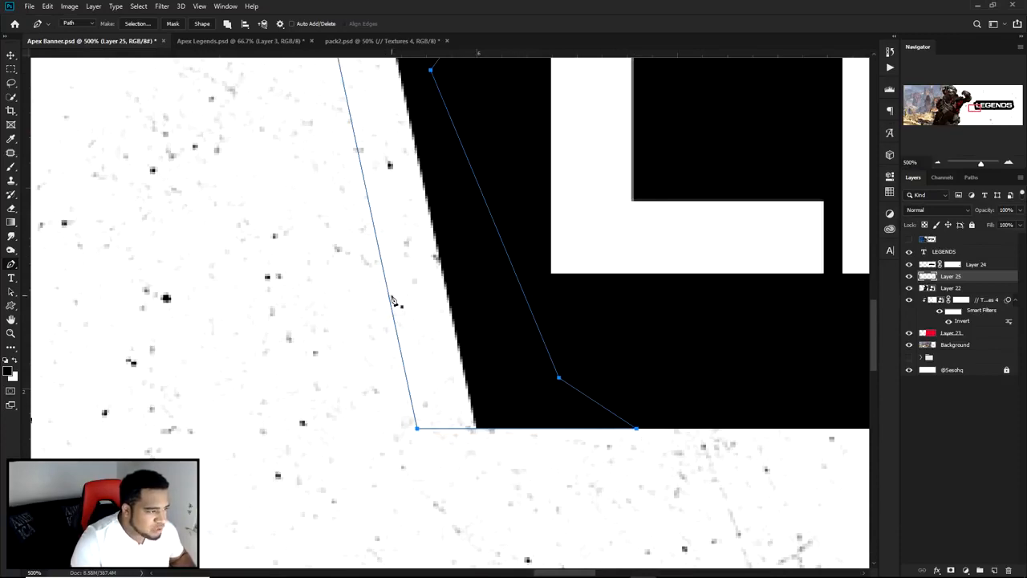
{"action": "left_click_drag", "start_coordinate": [421, 285], "coordinate": [527, 422]}
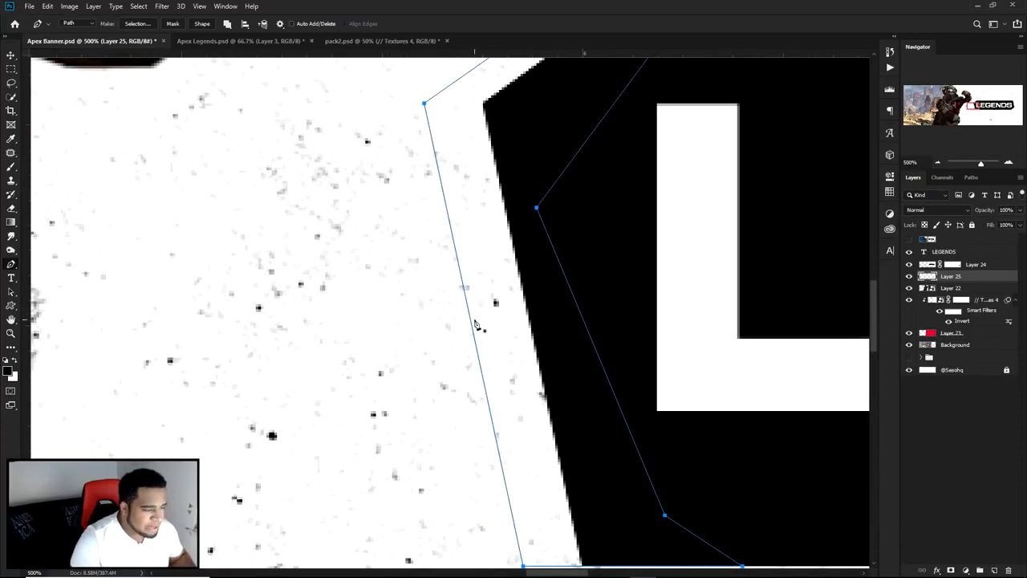
{"action": "scroll", "coordinate": [475, 325], "scroll_direction": "down", "scroll_amount": 1}
{"action": "scroll", "coordinate": [506, 297], "scroll_direction": "up", "scroll_amount": 3}
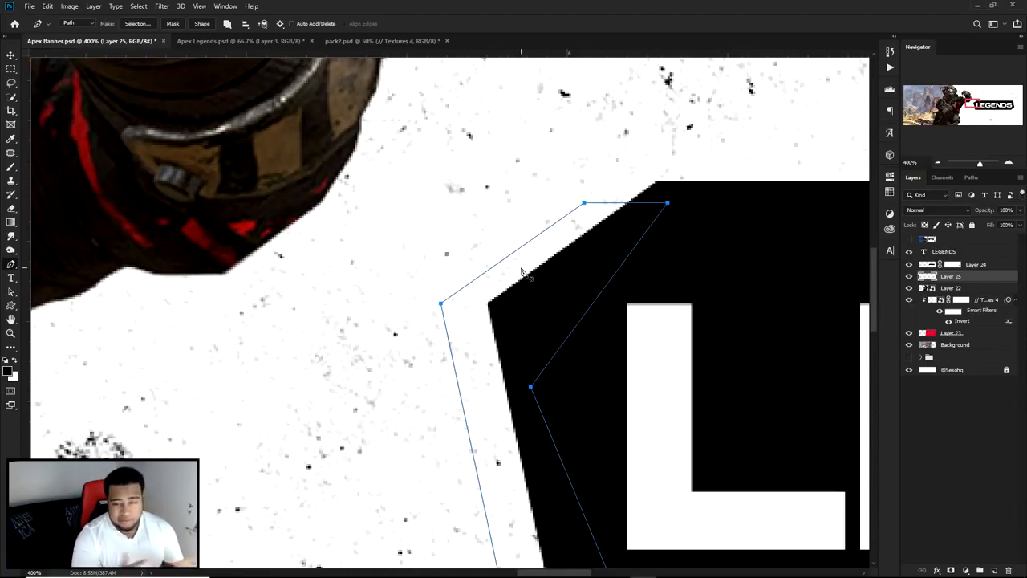
{"action": "scroll", "coordinate": [597, 295], "scroll_direction": "down", "scroll_amount": 2}
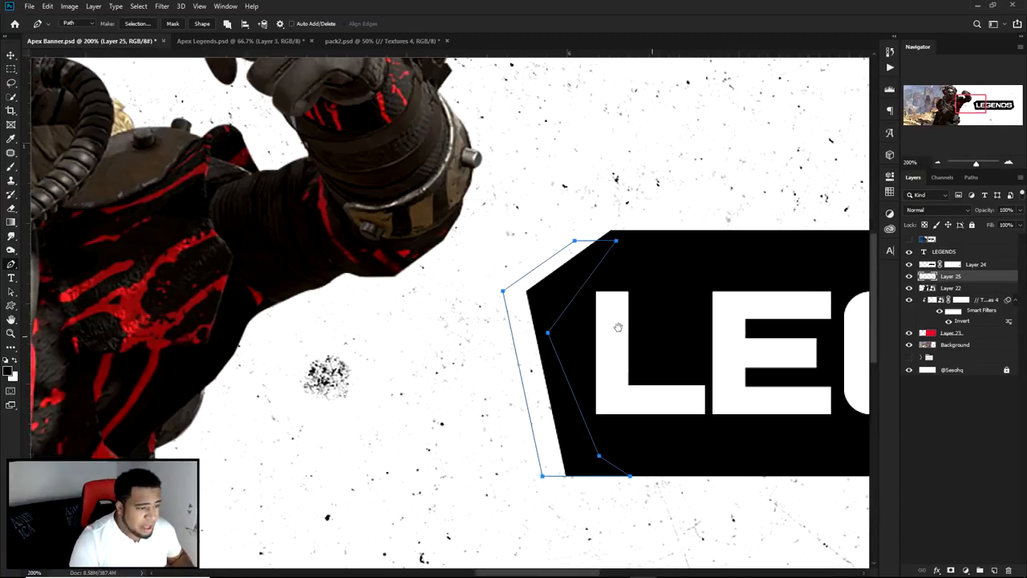
{"action": "left_click_drag", "start_coordinate": [618, 327], "coordinate": [507, 313]}
{"action": "right_click", "coordinate": [647, 267]}
{"action": "left_click", "coordinate": [682, 331]}
{"action": "left_click", "coordinate": [742, 203]}
{"action": "left_click", "coordinate": [718, 227]}
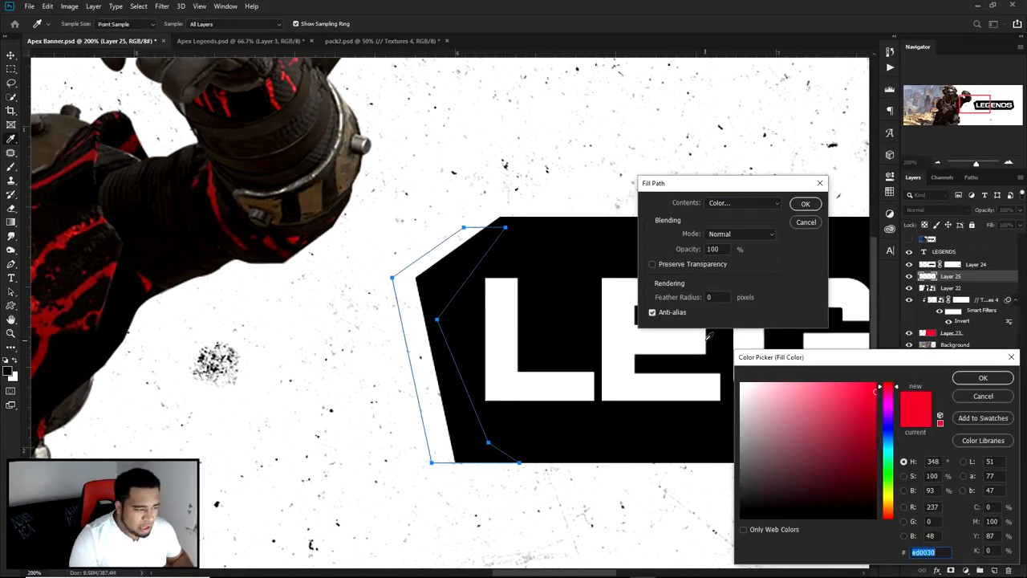
{"action": "left_click", "coordinate": [717, 428]}
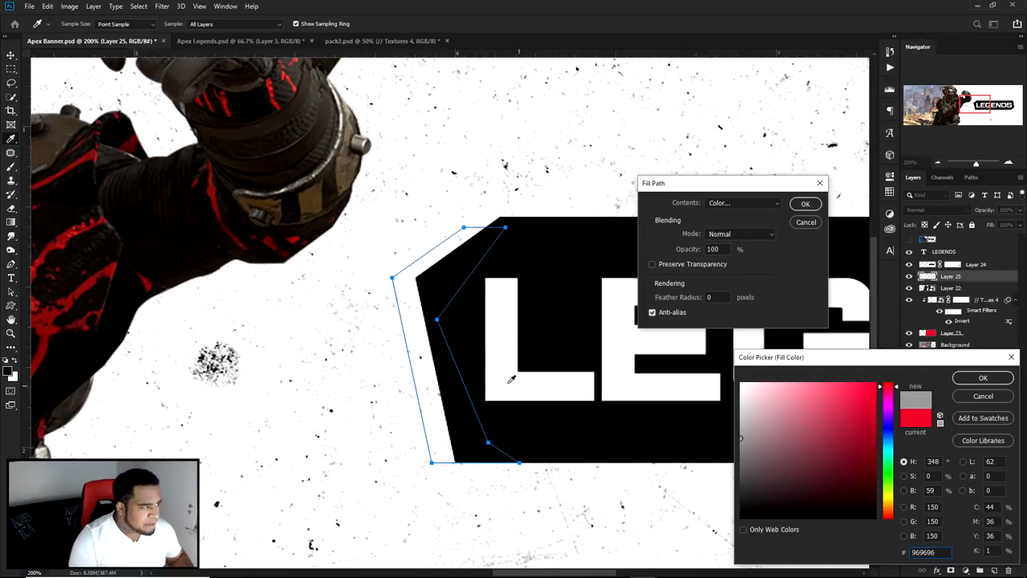
{"action": "left_click", "coordinate": [969, 377]}
{"action": "left_click", "coordinate": [805, 204]}
{"action": "right_click", "coordinate": [636, 243]}
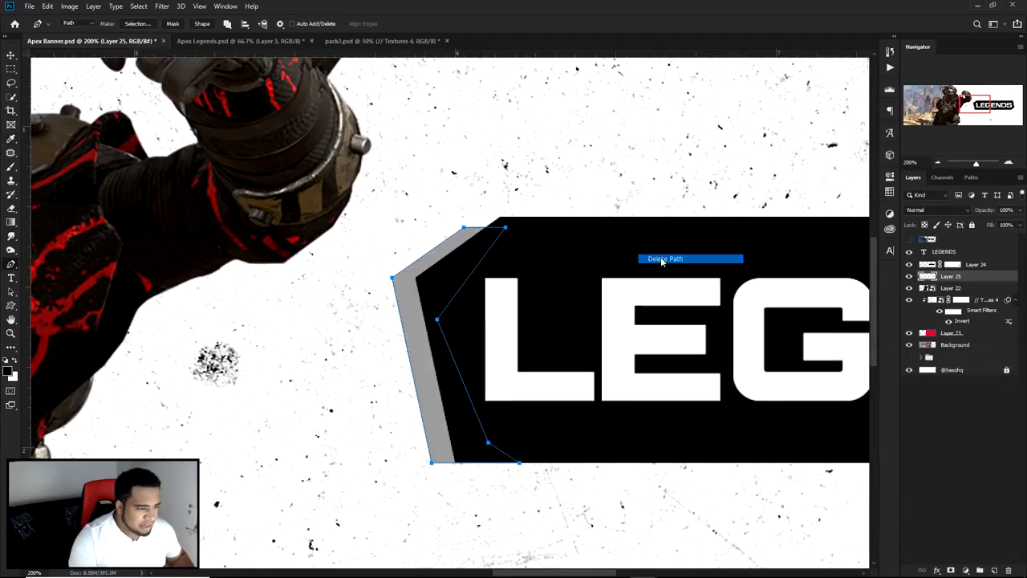
{"action": "left_click", "coordinate": [661, 261]}
Step: Try duplicating the grey edge shape and moving the copy away from the panel, undoing each trial move
{"action": "key", "text": "v"}
{"action": "key", "text": "ctrl+minus"}
{"action": "key", "text": "ctrl+minus"}
{"action": "left_click_drag", "start_coordinate": [507, 350], "coordinate": [662, 360]}
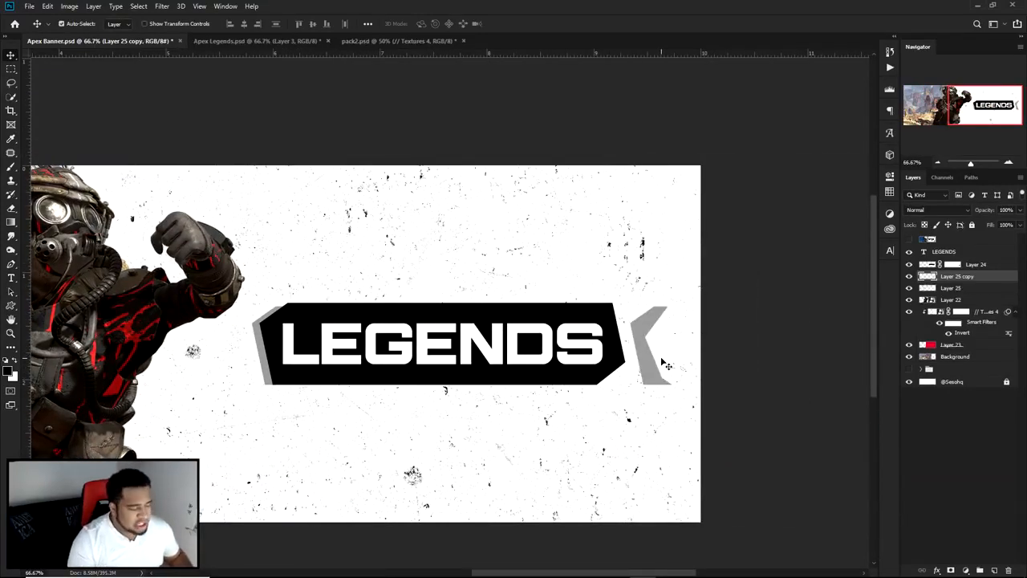
{"action": "key", "text": "ctrl+z"}
{"action": "left_click_drag", "start_coordinate": [271, 343], "coordinate": [484, 251]}
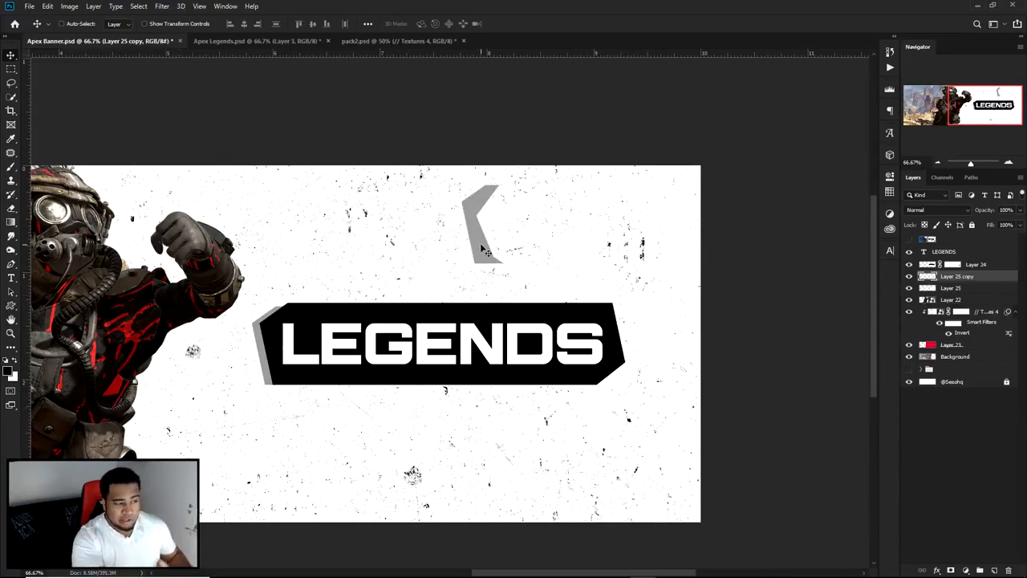
{"action": "key", "text": "ctrl+z"}
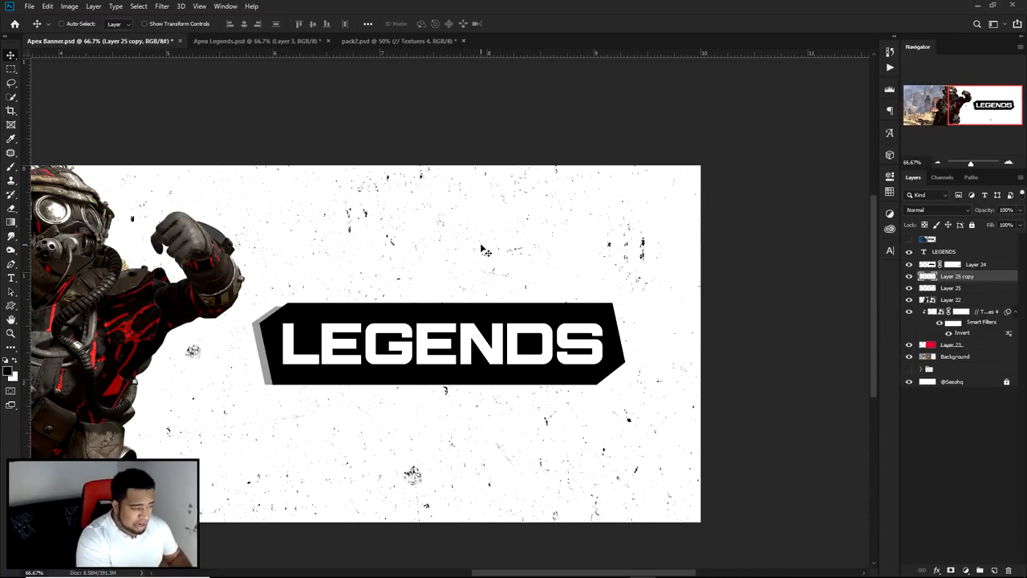
{"action": "left_click_drag", "start_coordinate": [343, 323], "coordinate": [471, 197]}
{"action": "key", "text": "ctrl+z"}
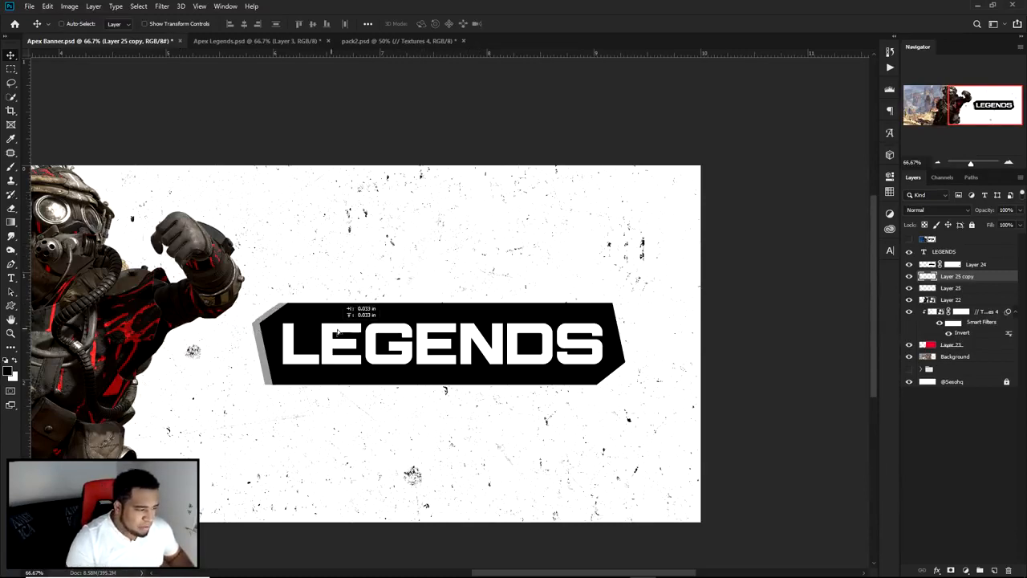
Step: Duplicate the grey edge shape again and place the new copy just beyond the black panel's right end
{"action": "left_click_drag", "start_coordinate": [615, 339], "coordinate": [619, 343]}
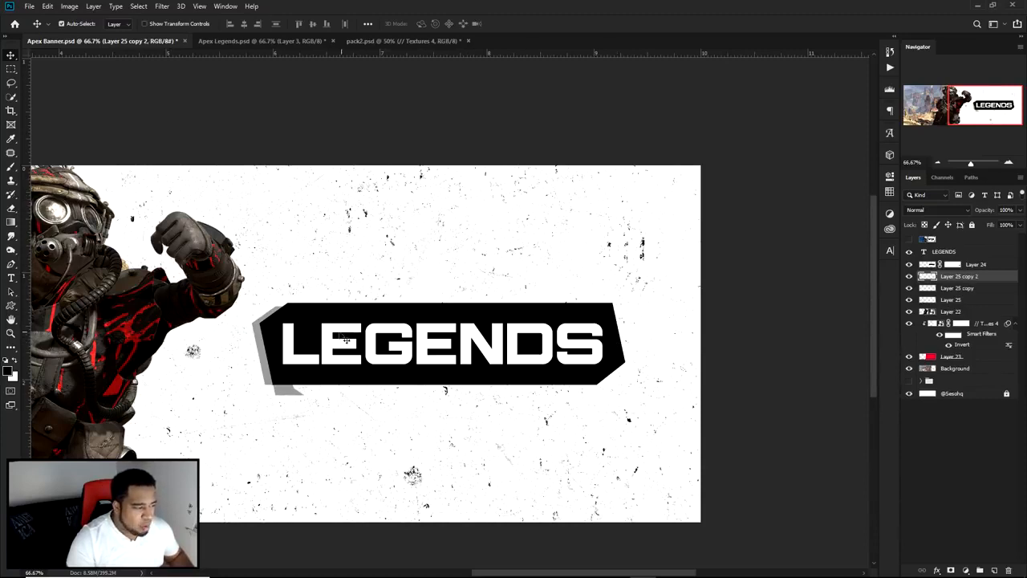
{"action": "left_click_drag", "start_coordinate": [258, 352], "coordinate": [632, 329]}
{"action": "key", "text": "ctrl+j"}
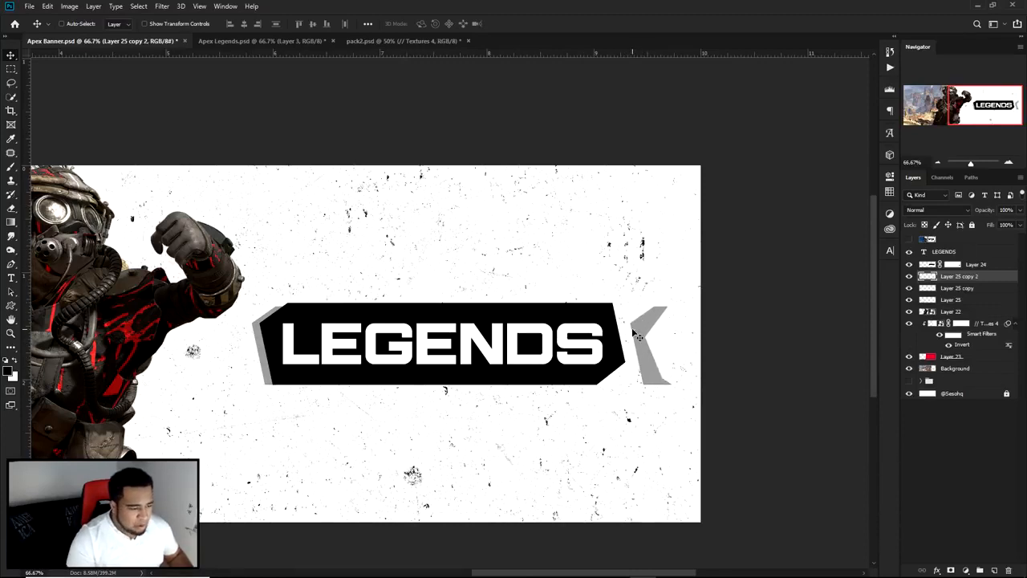
Step: Flip the right-hand grey copy horizontally and vertically with Free Transform and apply it
{"action": "key", "text": "ctrl+t"}
{"action": "right_click", "coordinate": [639, 340]}
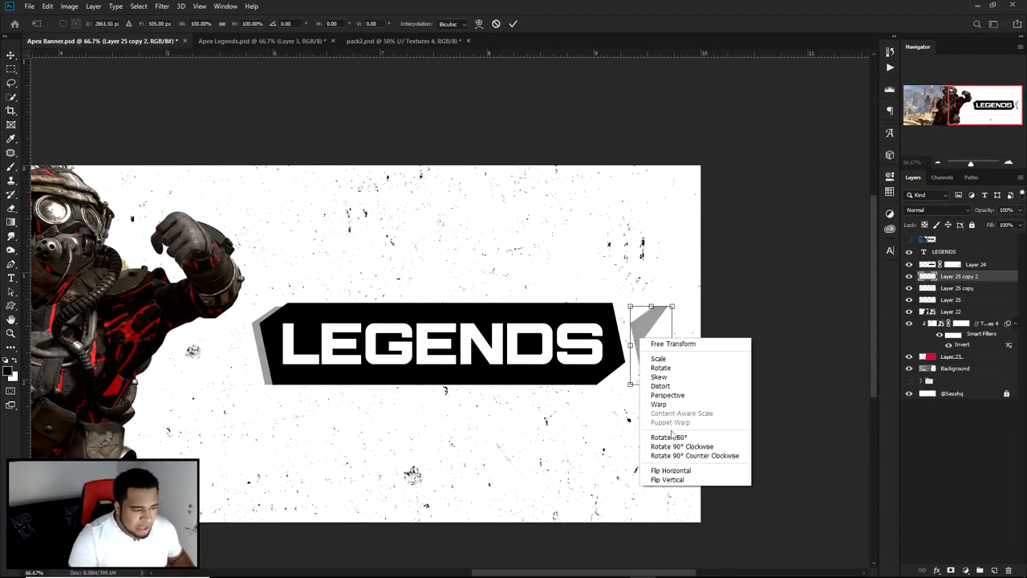
{"action": "left_click", "coordinate": [676, 473]}
{"action": "right_click", "coordinate": [654, 322]}
{"action": "left_click", "coordinate": [684, 468]}
{"action": "key", "text": "Return"}
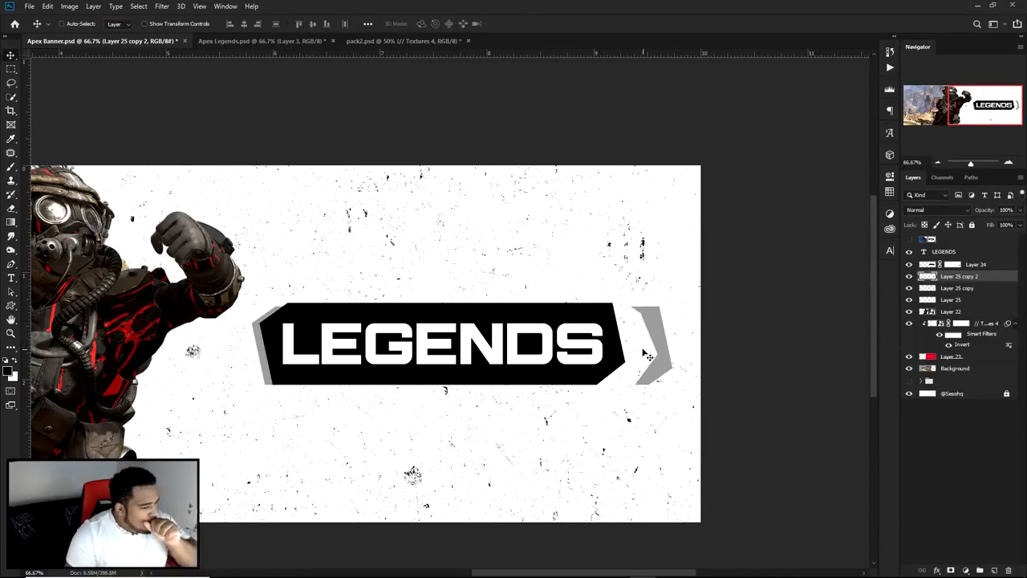
Step: Move the flipped grey copy behind the panel's right end so a grey strip follows its angled edge
{"action": "scroll", "coordinate": [650, 325], "scroll_direction": "up", "scroll_amount": 5}
{"action": "left_click_drag", "start_coordinate": [655, 320], "coordinate": [557, 341]}
{"action": "left_click_drag", "start_coordinate": [559, 427], "coordinate": [677, 225]}
{"action": "left_click_drag", "start_coordinate": [689, 337], "coordinate": [843, 346]}
{"action": "scroll", "coordinate": [647, 344], "scroll_direction": "down", "scroll_amount": 1}
{"action": "left_click_drag", "start_coordinate": [529, 342], "coordinate": [728, 331]}
{"action": "scroll", "coordinate": [734, 345], "scroll_direction": "down", "scroll_amount": 3}
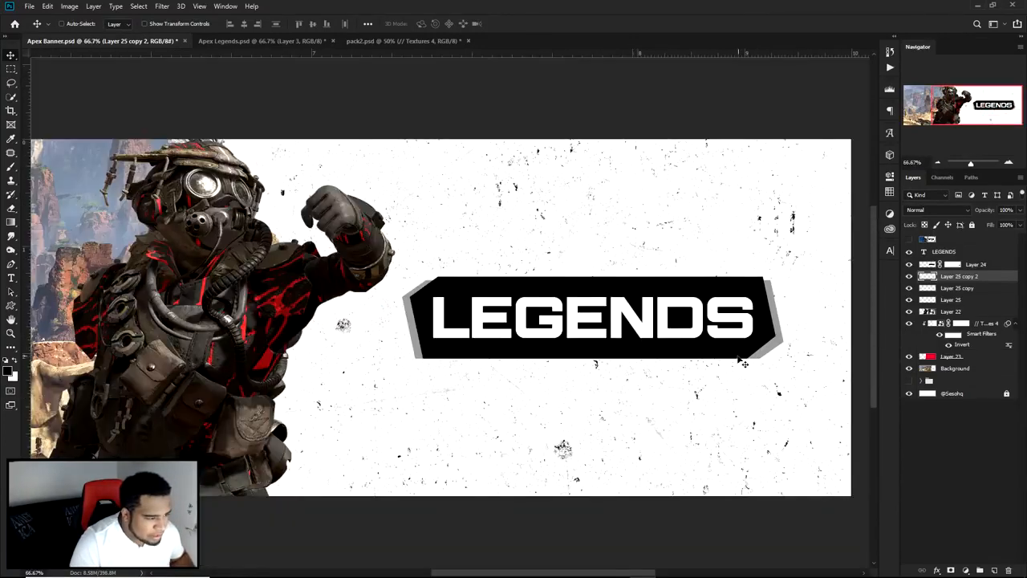
Step: Fine-tune the right grey strip's position in small nudges so it mirrors the strip on the panel's left edge
{"action": "scroll", "coordinate": [790, 340], "scroll_direction": "up", "scroll_amount": 1}
{"action": "left_click_drag", "start_coordinate": [770, 350], "coordinate": [765, 353]}
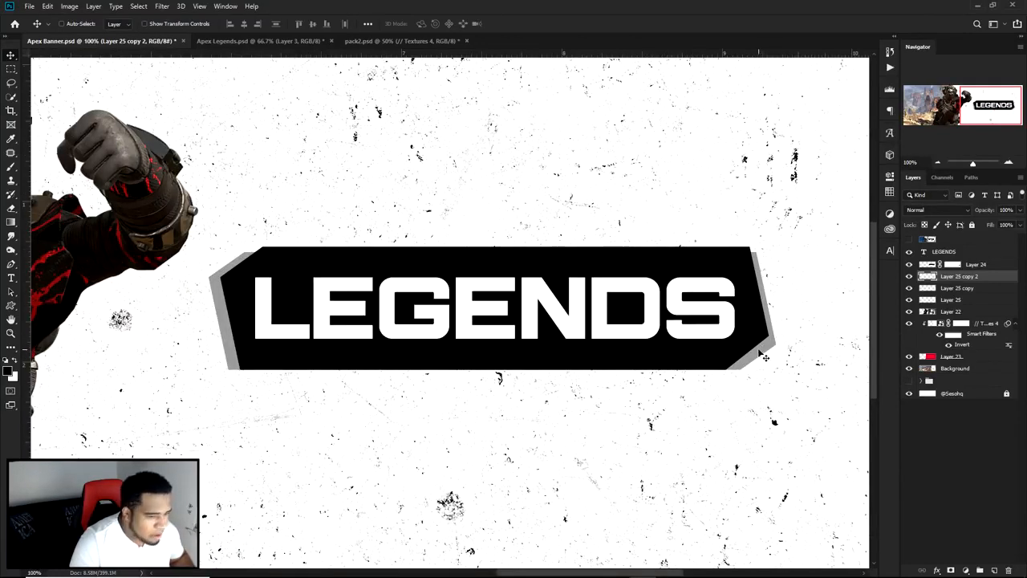
{"action": "left_click_drag", "start_coordinate": [765, 357], "coordinate": [759, 350]}
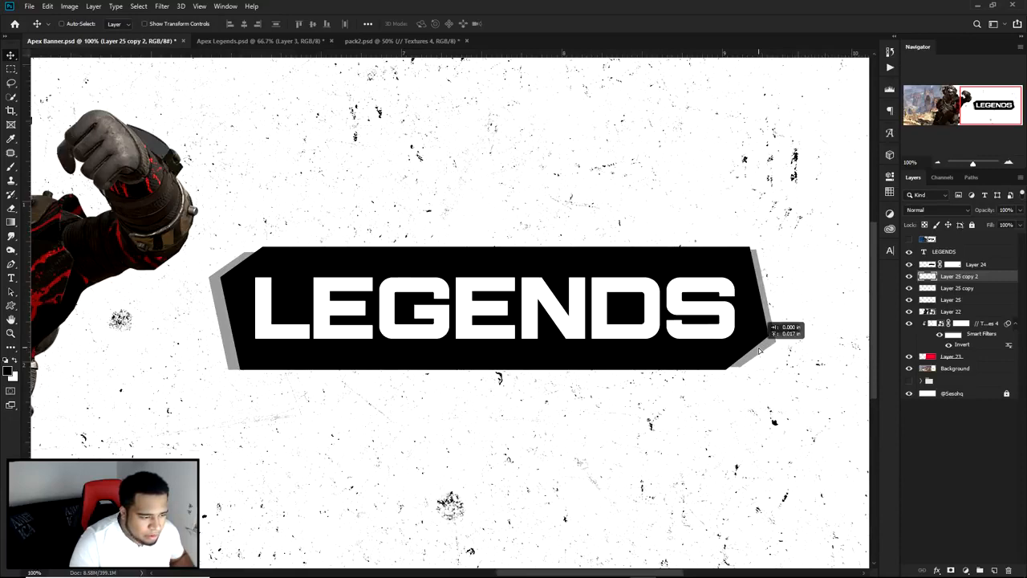
{"action": "left_click_drag", "start_coordinate": [774, 311], "coordinate": [758, 319]}
{"action": "key", "text": "Left"}
{"action": "key", "text": "Left"}
{"action": "key", "text": "Left"}
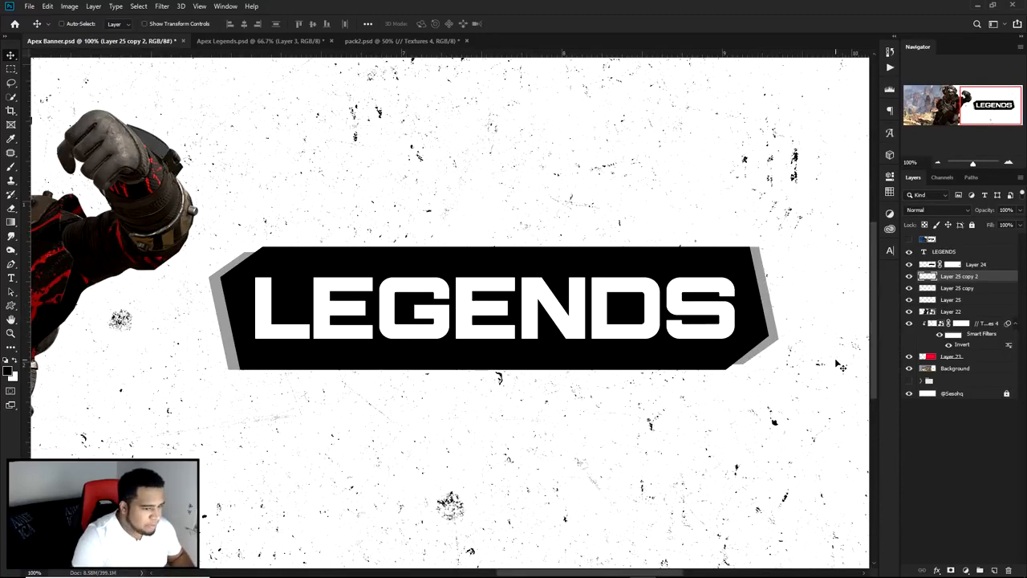
{"action": "key", "text": "Right"}
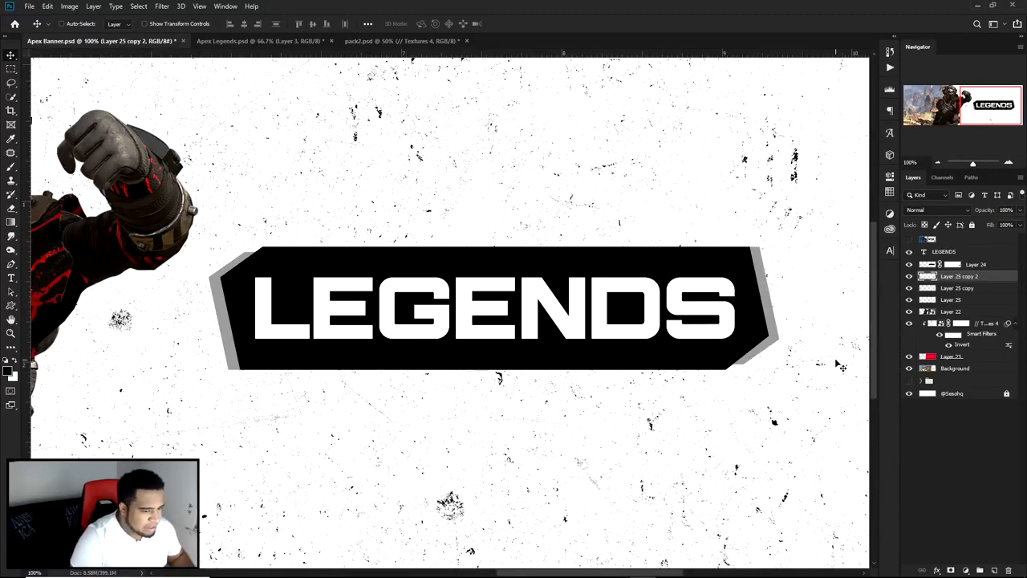
{"action": "key", "text": "Right"}
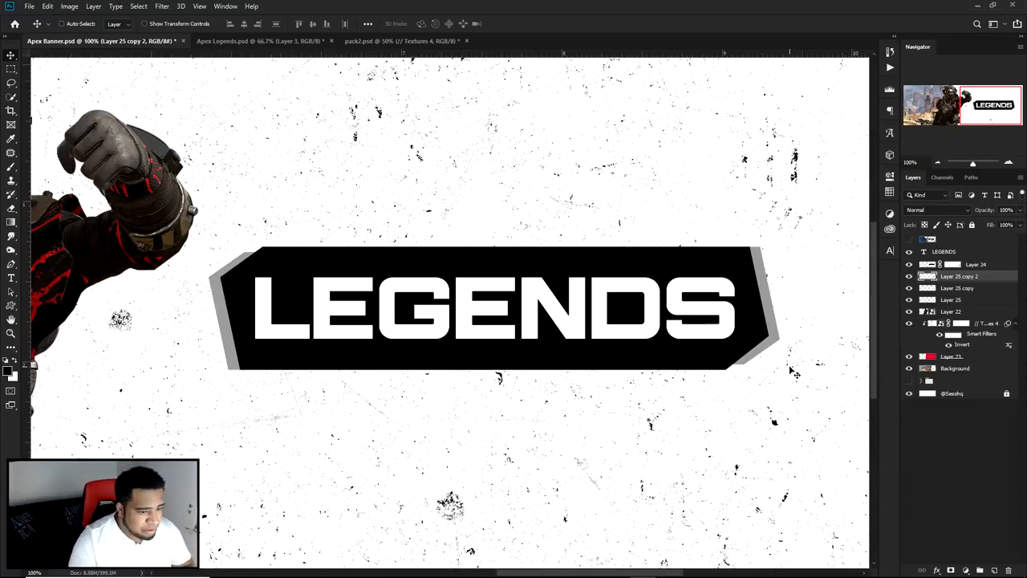
Step: Show the hidden reference banner layer at the top of the stack for comparison and hide it again
{"action": "scroll", "coordinate": [734, 369], "scroll_direction": "down", "scroll_amount": 3}
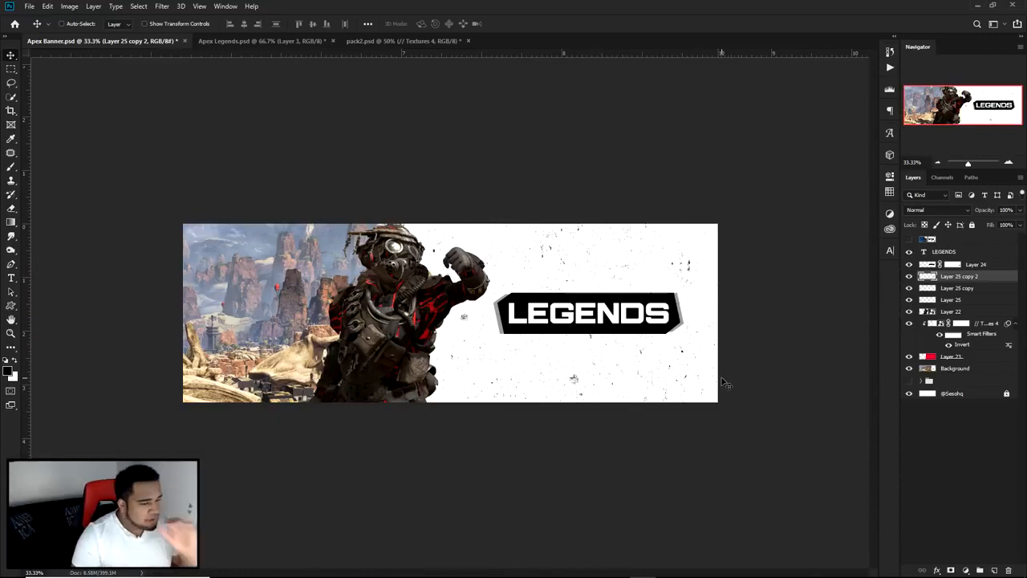
{"action": "left_click", "coordinate": [908, 240]}
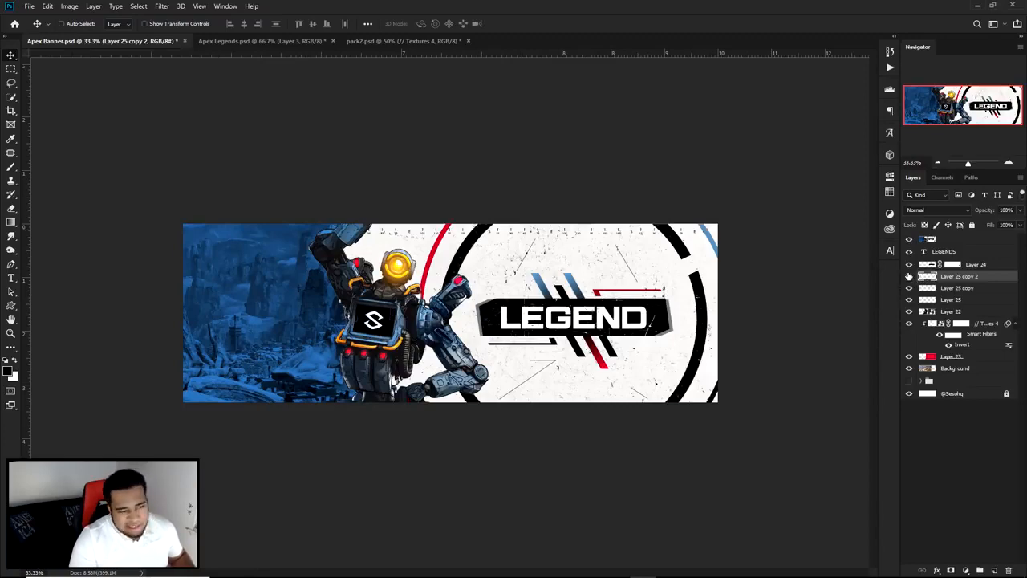
{"action": "left_click", "coordinate": [909, 240]}
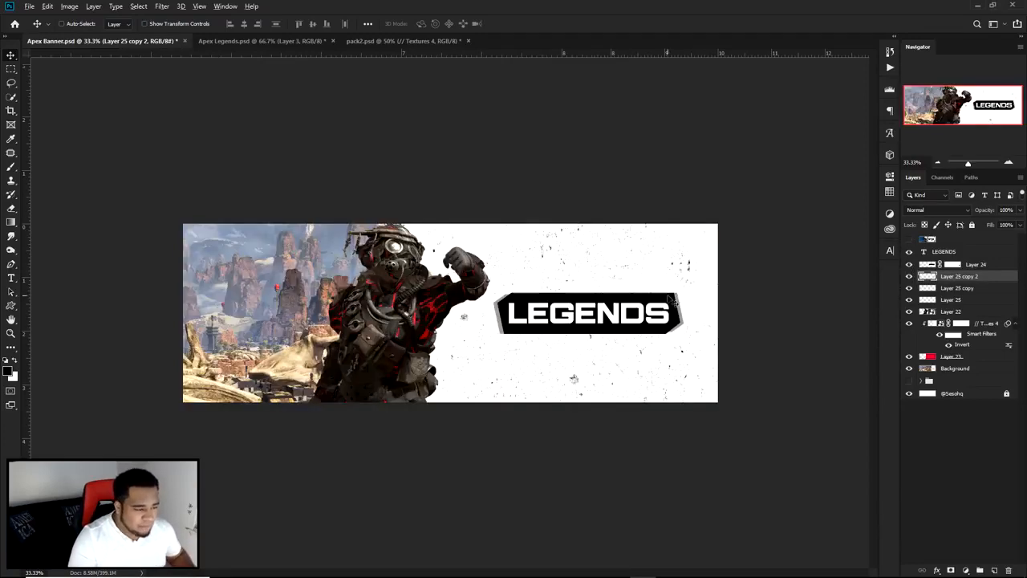
Step: Select the black panel's Layer 24 together with Layer 25 copy 2 and Layer 25 copy
{"action": "scroll", "coordinate": [698, 289], "scroll_direction": "up", "scroll_amount": 3}
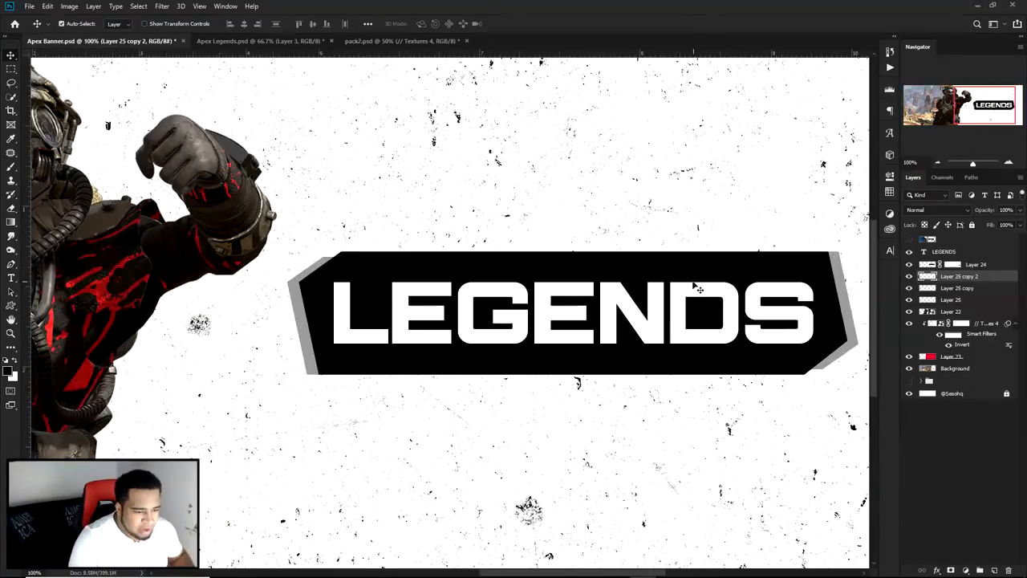
{"action": "left_click", "coordinate": [698, 289]}
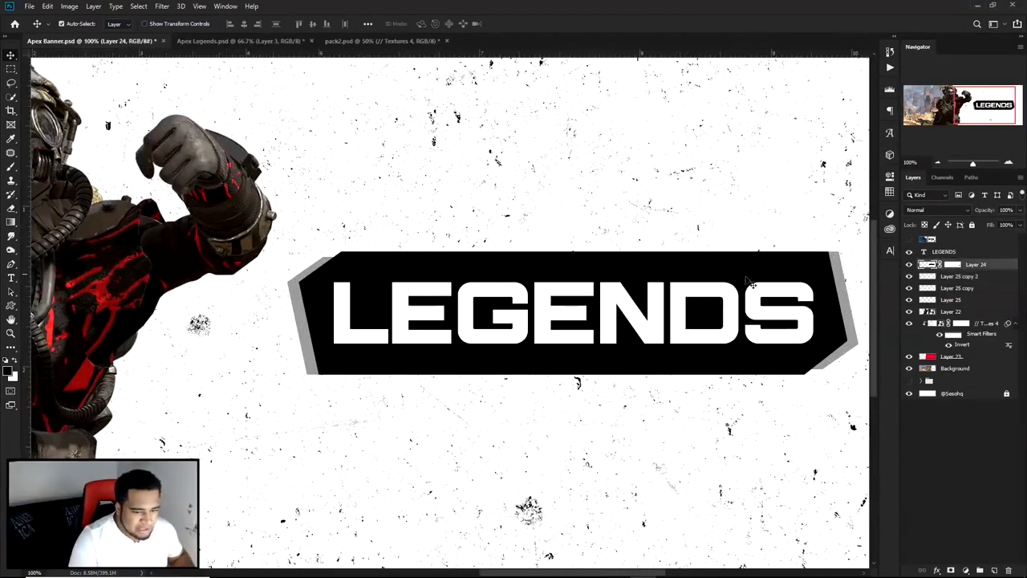
{"action": "left_click", "coordinate": [963, 287], "text": "shift"}
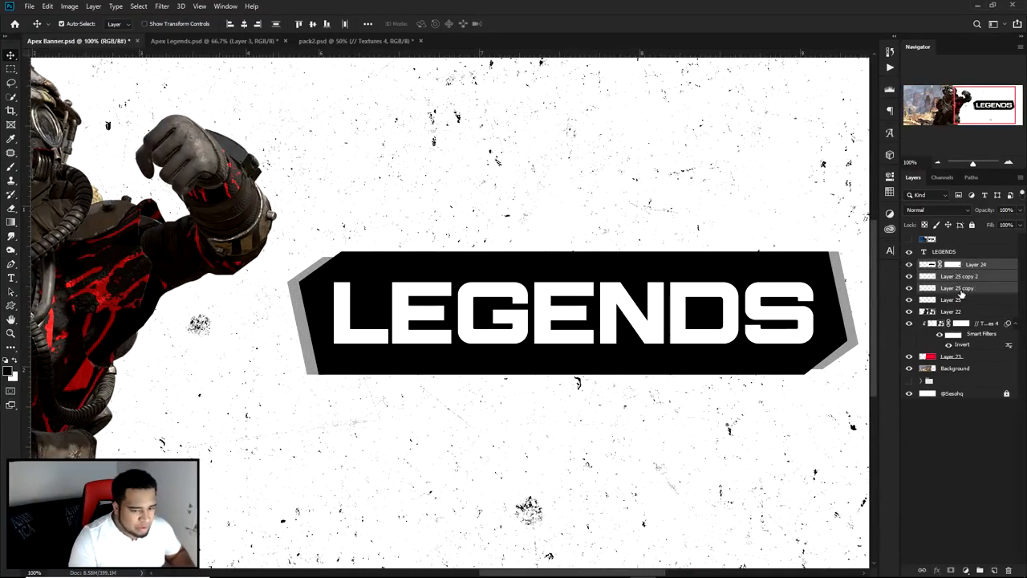
{"action": "key", "text": "ctrl+t"}
{"action": "left_click_drag", "start_coordinate": [643, 274], "coordinate": [610, 219]}
{"action": "key", "text": "ctrl+z"}
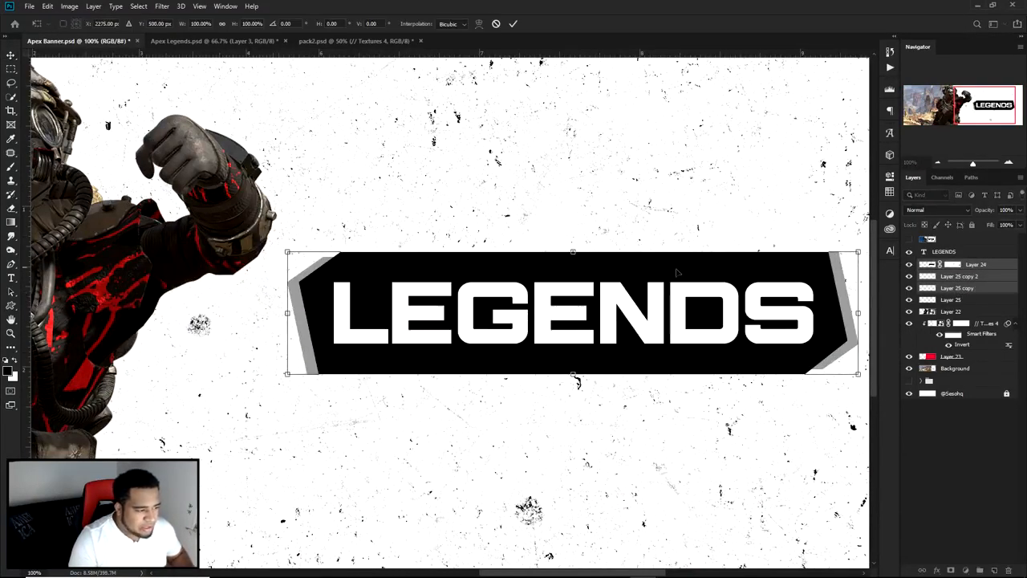
{"action": "key", "text": "Escape"}
Step: Add Layer 25 to the selected panel layers and slightly reduce the height of the black panel together with its grey strips
{"action": "left_click", "coordinate": [940, 302], "text": "shift"}
{"action": "left_click_drag", "start_coordinate": [681, 324], "coordinate": [599, 282]}
{"action": "key", "text": "ctrl+z"}
{"action": "key", "text": "ctrl+t"}
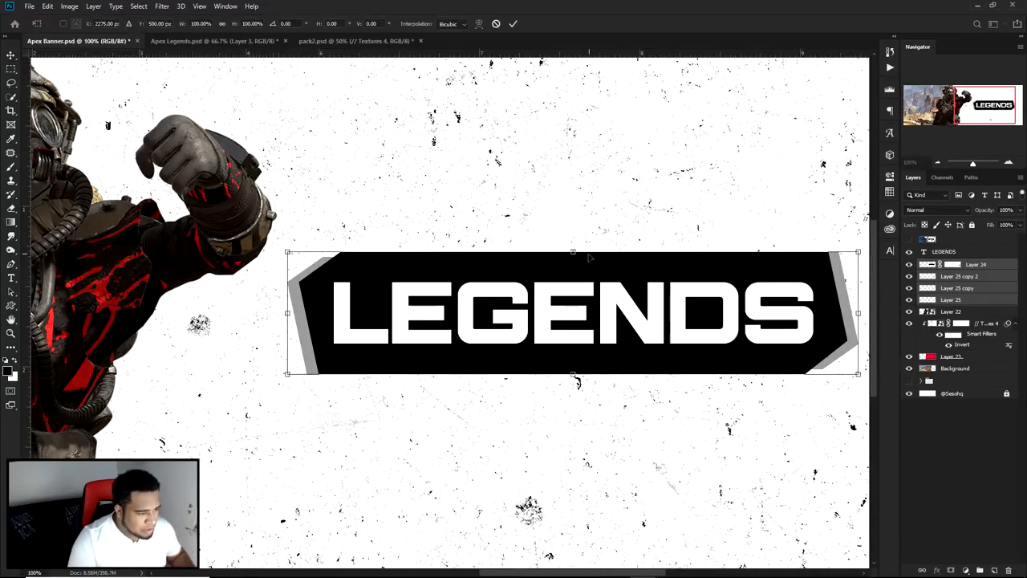
{"action": "left_click_drag", "start_coordinate": [572, 252], "coordinate": [573, 260]}
{"action": "key", "text": "Return"}
{"action": "scroll", "coordinate": [601, 290], "scroll_direction": "down", "scroll_amount": 1}
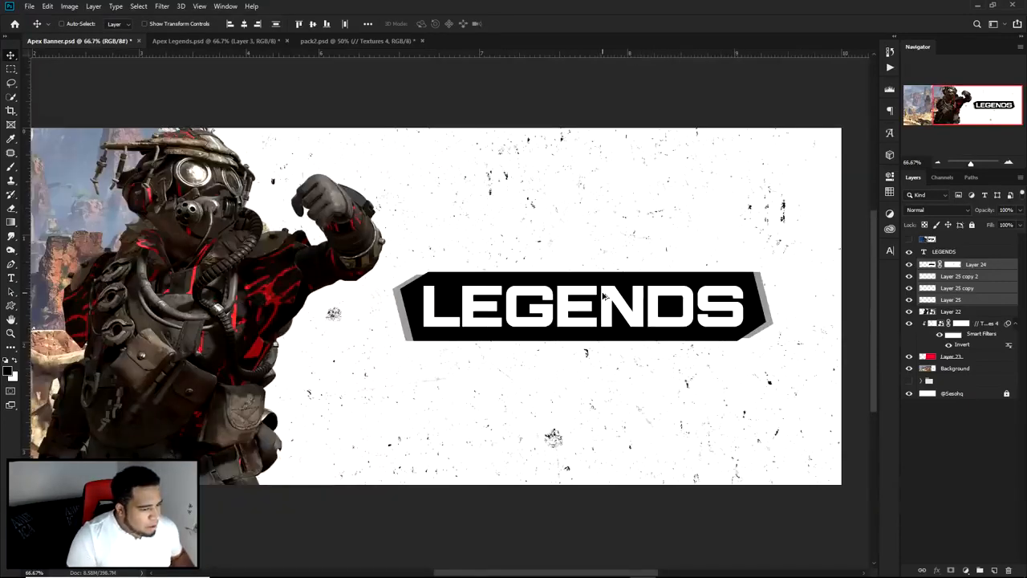
Step: Select the black panel's Layer 24 and copy the Textures 4 layer from pack2.psd into the banner directly above it
{"action": "scroll", "coordinate": [608, 315], "scroll_direction": "right", "scroll_amount": 5}
{"action": "left_click", "coordinate": [909, 264]}
{"action": "left_click", "coordinate": [909, 264]}
{"action": "left_click", "coordinate": [977, 267]}
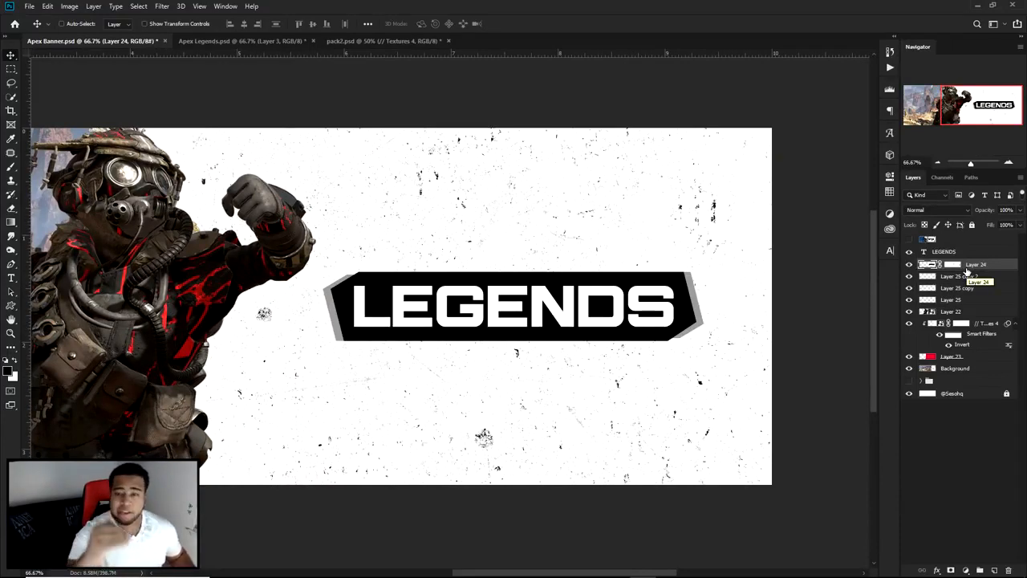
{"action": "left_click", "coordinate": [216, 40]}
{"action": "left_click", "coordinate": [370, 41]}
{"action": "left_click_drag", "start_coordinate": [449, 102], "coordinate": [476, 304]}
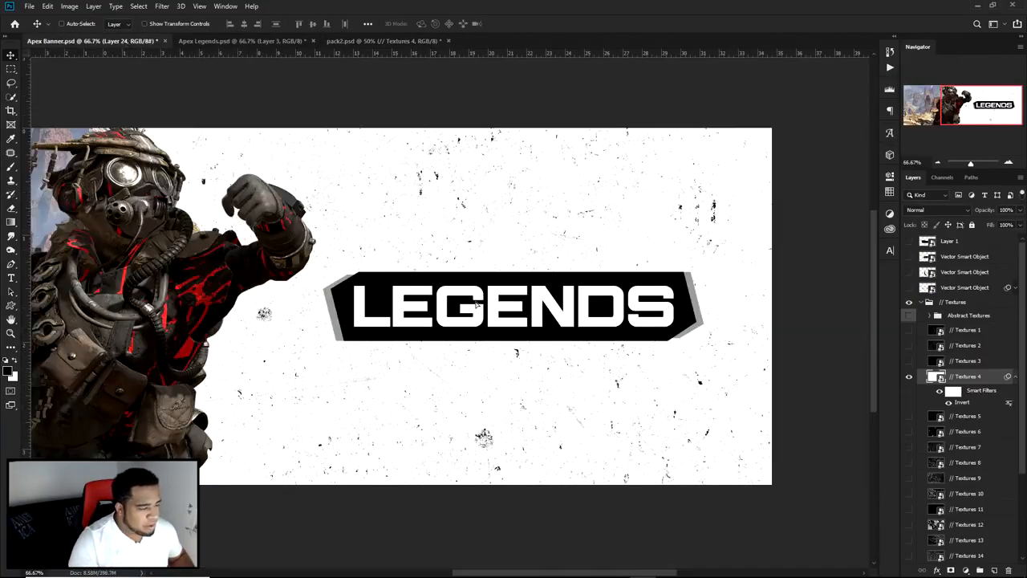
Step: Clip the copied Textures 4 layer to the black panel's Layer 24 with a clipping mask
{"action": "right_click", "coordinate": [960, 266]}
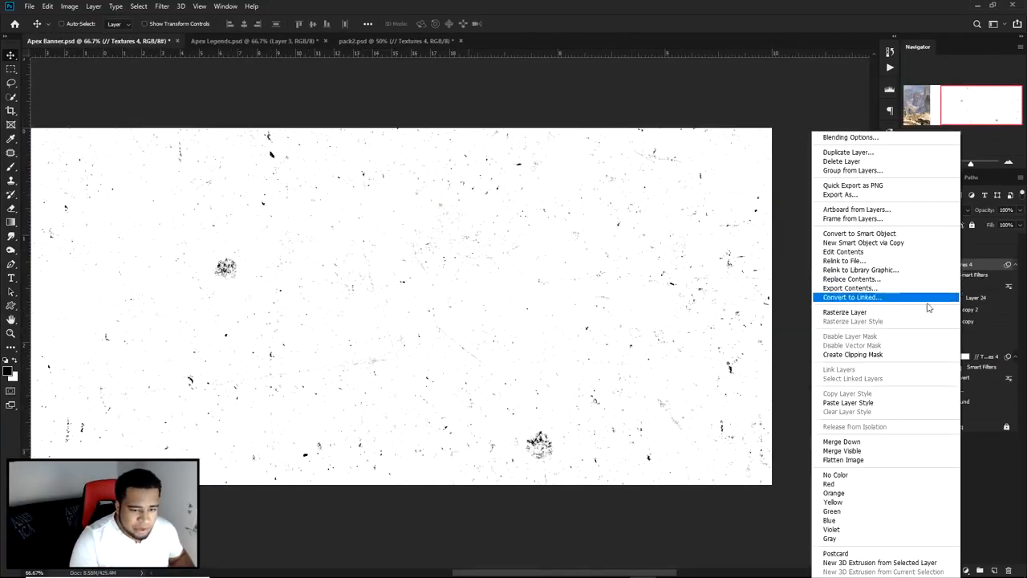
{"action": "left_click", "coordinate": [852, 353]}
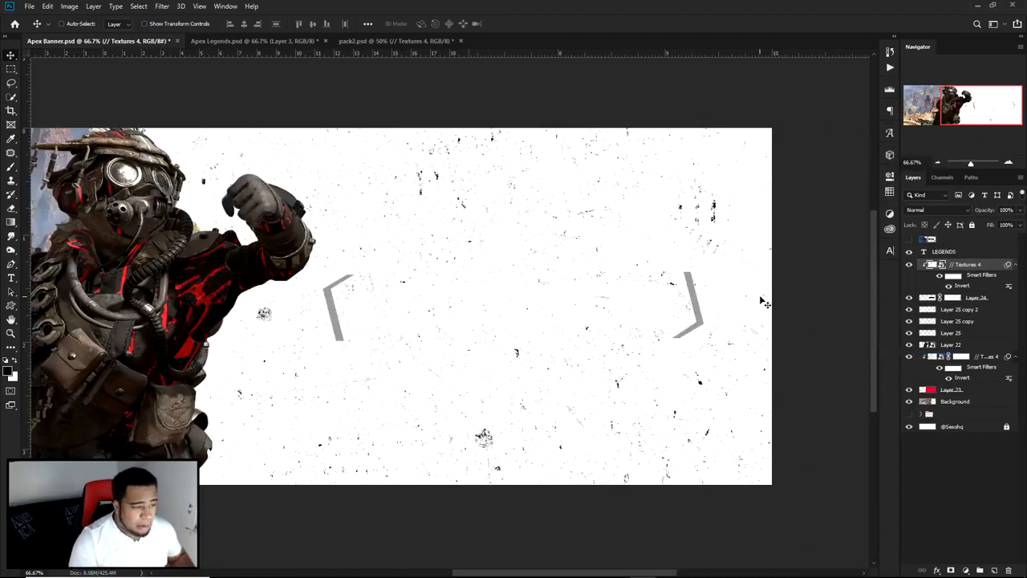
{"action": "left_click", "coordinate": [933, 293], "text": "alt"}
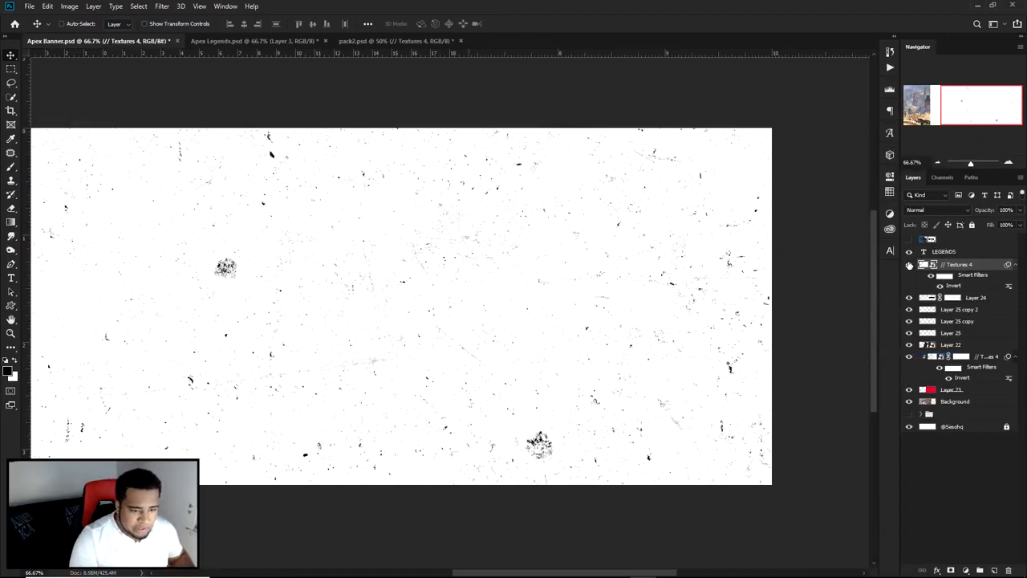
{"action": "right_click", "coordinate": [971, 269]}
{"action": "left_click", "coordinate": [855, 354]}
Step: Reposition the clipped texture over the panel and turn off its Invert smart filter so it forms white specks on black
{"action": "key", "text": "ctrl+minus"}
{"action": "key", "text": "ctrl+minus"}
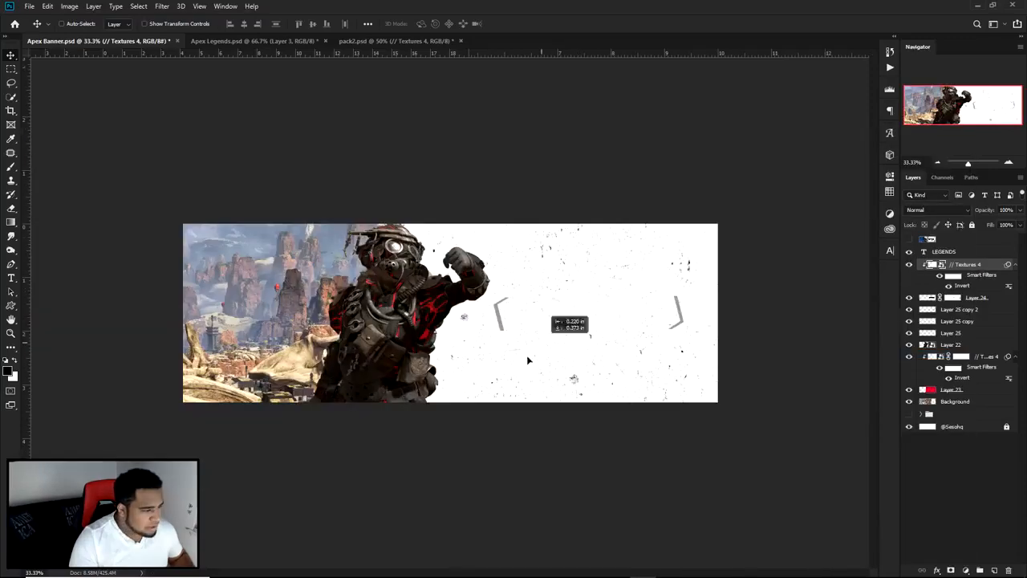
{"action": "key", "text": "ctrl+plus"}
{"action": "key", "text": "ctrl+plus"}
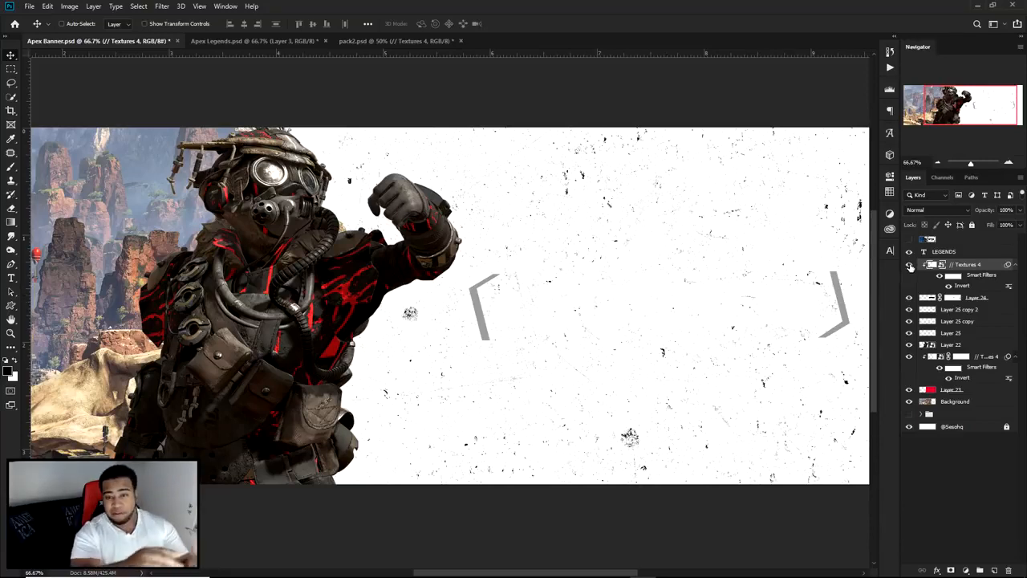
{"action": "left_click", "coordinate": [949, 286]}
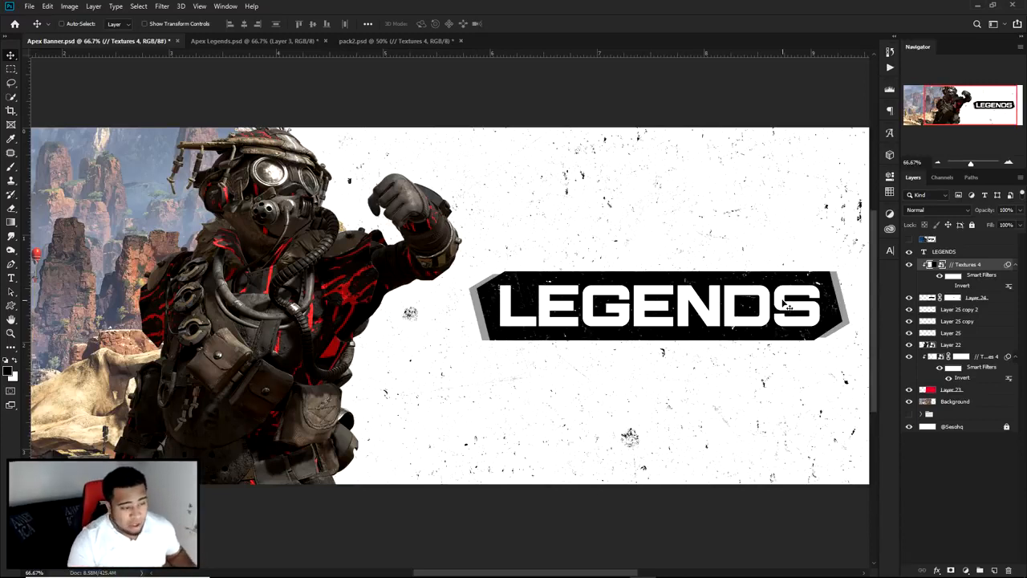
{"action": "left_click_drag", "start_coordinate": [764, 301], "coordinate": [688, 328]}
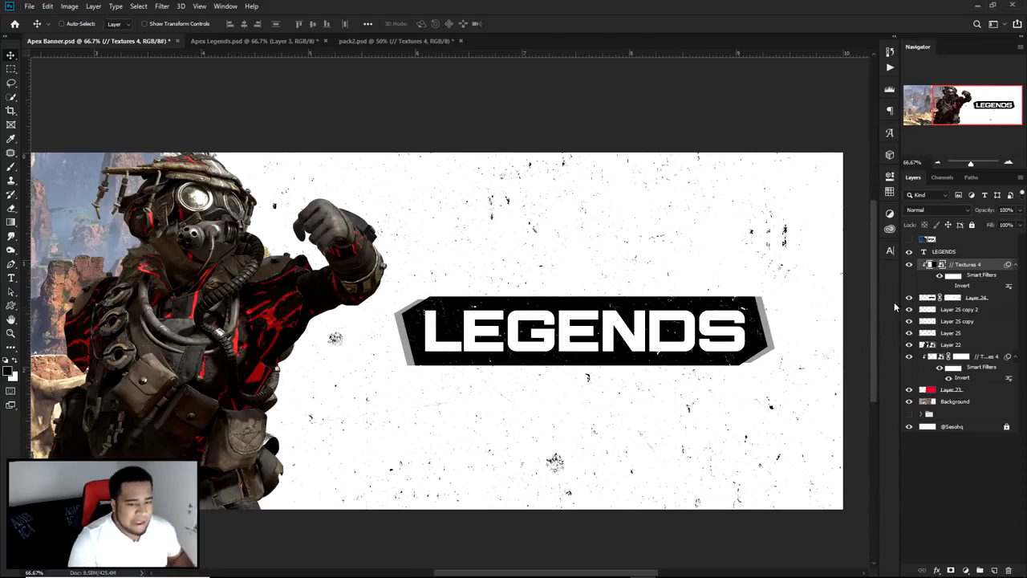
Step: Duplicate the panel's Textures 4 layer above the LEGENDS text, clip it to the text and turn its Invert filter on
{"action": "key", "text": "ctrl+j"}
{"action": "right_click", "coordinate": [959, 255]}
{"action": "left_click", "coordinate": [852, 354]}
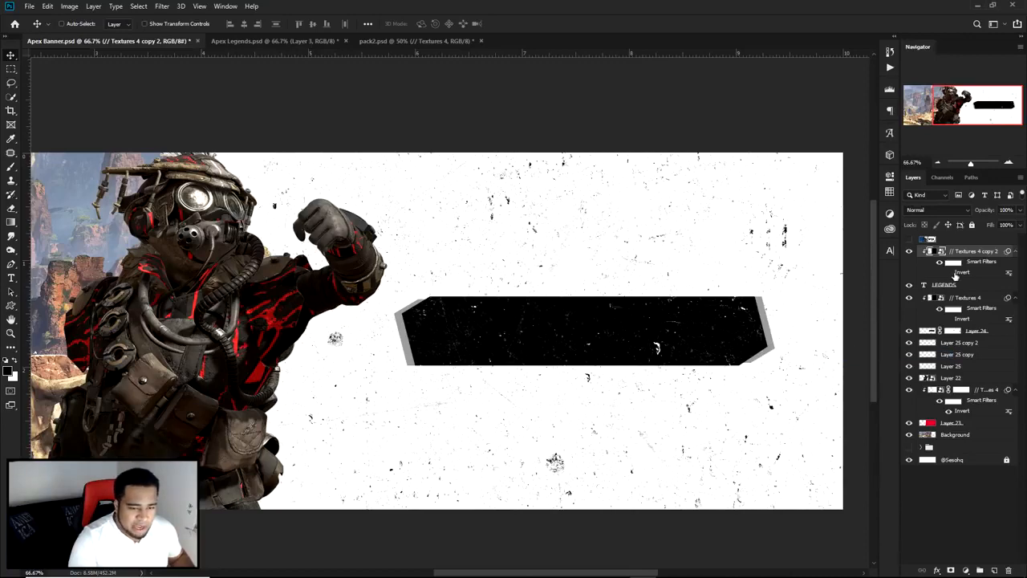
{"action": "left_click", "coordinate": [948, 273]}
{"action": "scroll", "coordinate": [662, 341], "scroll_direction": "up", "scroll_amount": 1}
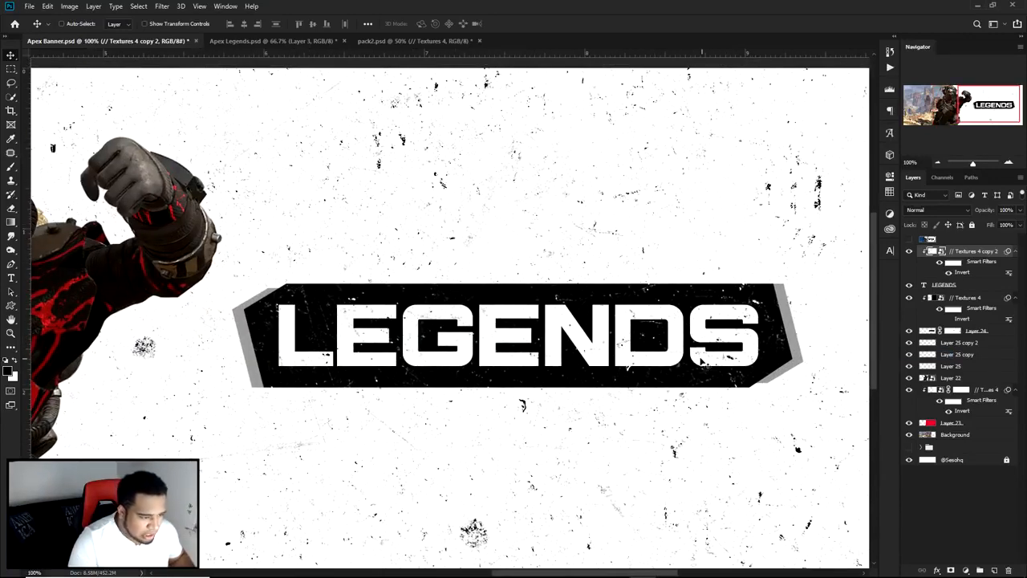
Step: Scale down the Textures 4 copy clipped to the LEGENDS text so finer grunge marks cover the letters
{"action": "key", "text": "ctrl+t"}
{"action": "scroll", "coordinate": [666, 337], "scroll_direction": "down", "scroll_amount": 4}
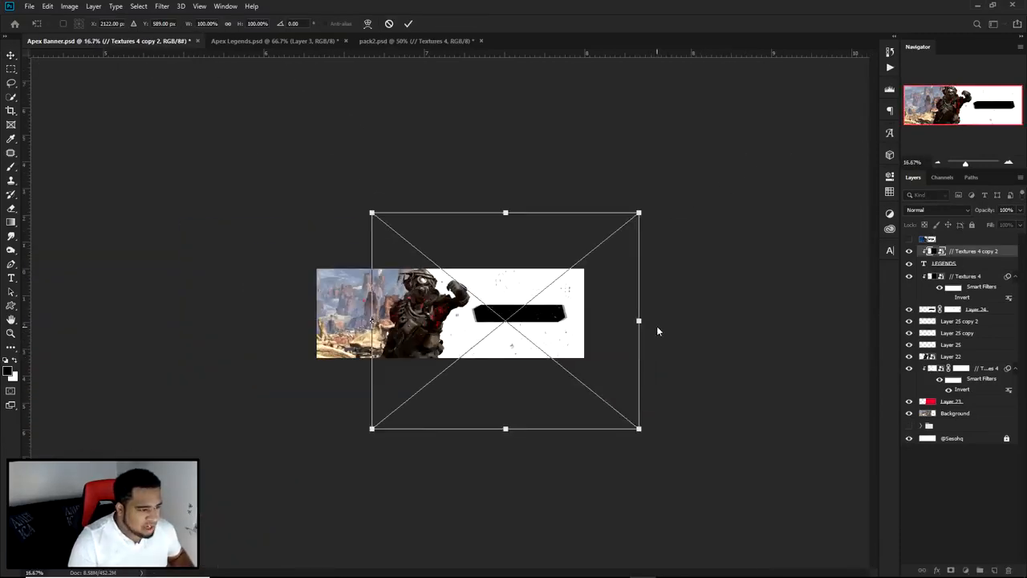
{"action": "left_click_drag", "start_coordinate": [637, 214], "coordinate": [560, 279]}
{"action": "key", "text": "Return"}
{"action": "scroll", "coordinate": [470, 313], "scroll_direction": "up", "scroll_amount": 5}
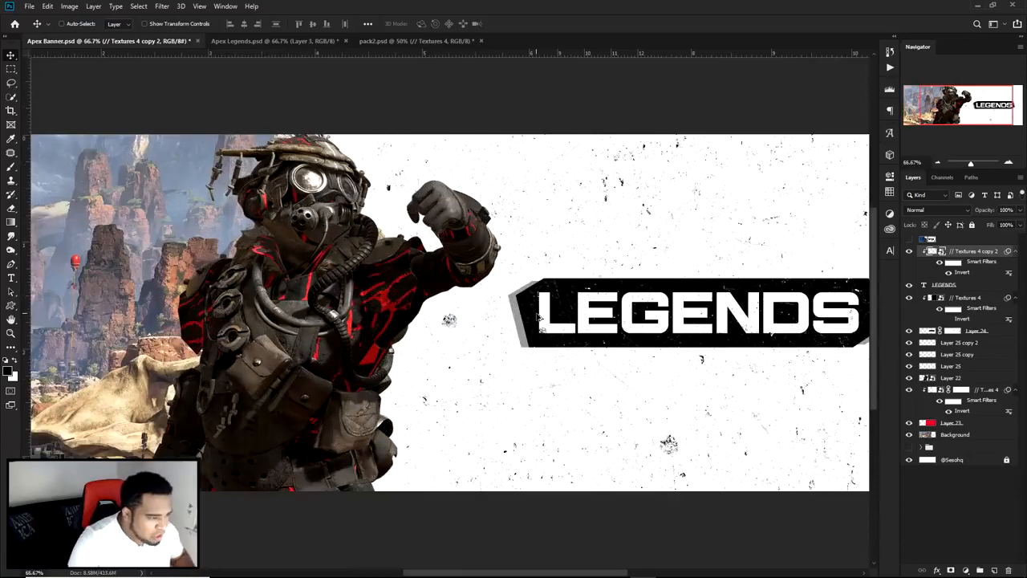
{"action": "scroll", "coordinate": [469, 315], "scroll_direction": "down", "scroll_amount": 1}
{"action": "scroll", "coordinate": [554, 321], "scroll_direction": "down", "scroll_amount": 2}
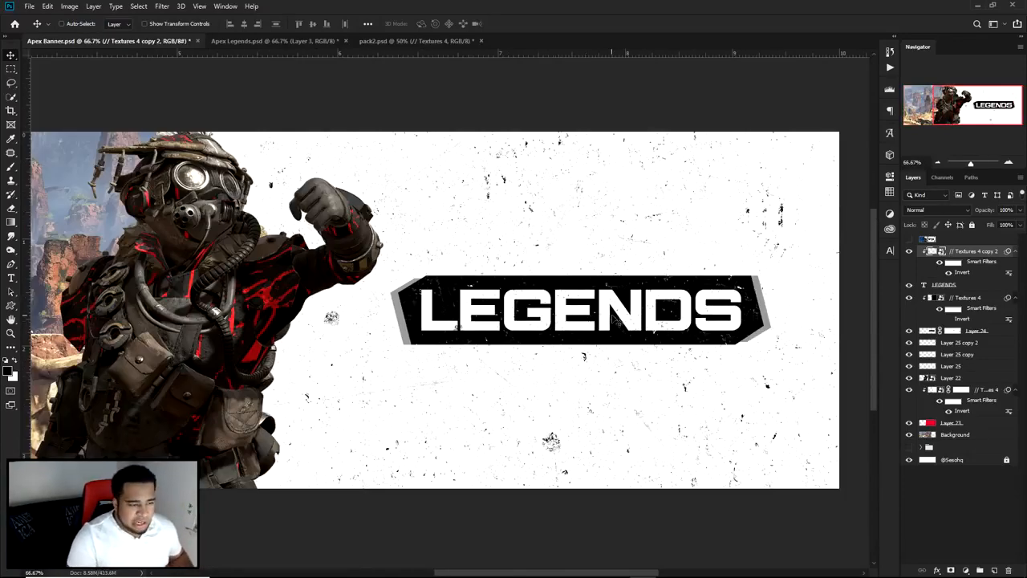
Step: In pack2.psd, collapse and hide the Textures group, open the Grunge group and show its Grunge 1 layer
{"action": "left_click", "coordinate": [397, 44]}
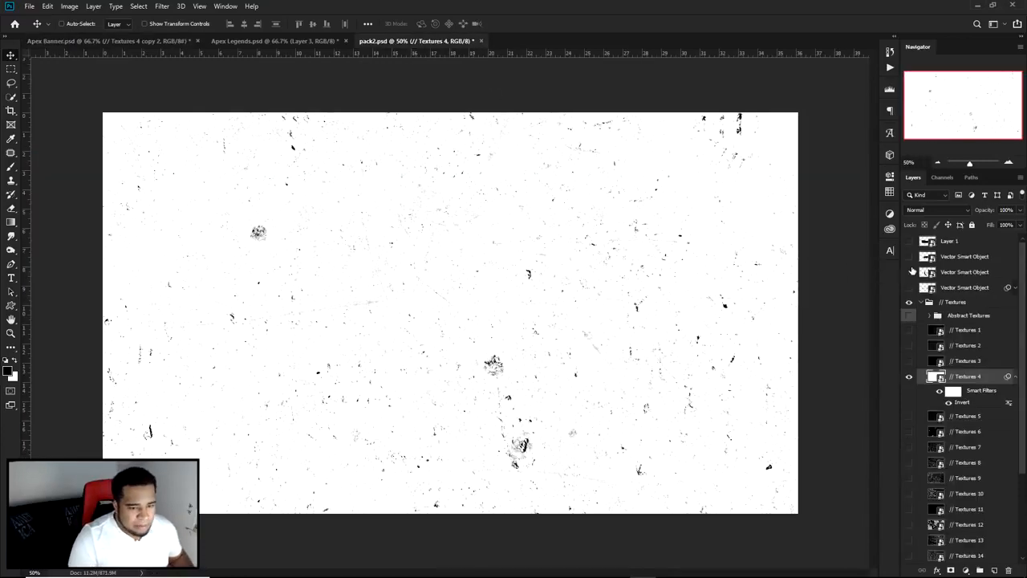
{"action": "left_click", "coordinate": [922, 302]}
{"action": "left_click", "coordinate": [909, 301]}
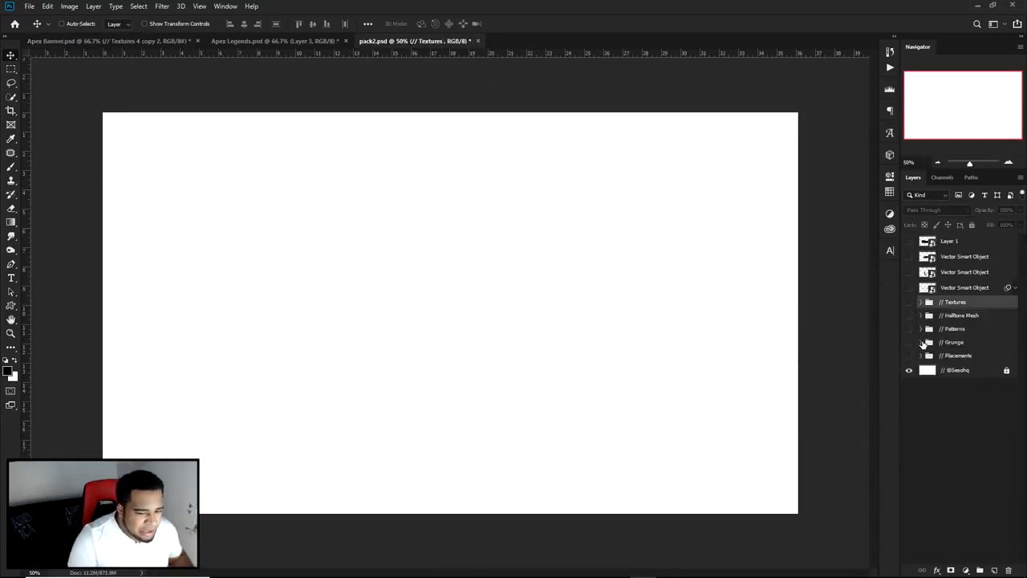
{"action": "left_click", "coordinate": [922, 342]}
{"action": "left_click", "coordinate": [909, 372]}
{"action": "left_click", "coordinate": [909, 372]}
{"action": "left_click", "coordinate": [909, 356]}
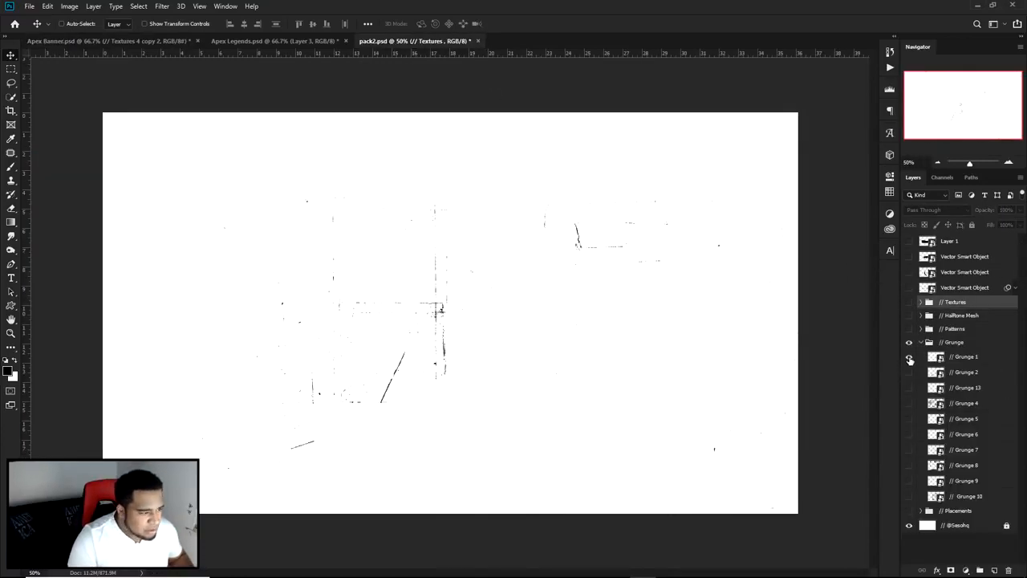
Step: Copy the Grunge 1 layer from pack2.psd into the banner document above the texture clipped to the LEGENDS text
{"action": "left_click", "coordinate": [958, 356]}
{"action": "left_click_drag", "start_coordinate": [556, 246], "coordinate": [537, 253]}
{"action": "left_click", "coordinate": [217, 42]}
{"action": "left_click_drag", "start_coordinate": [126, 48], "coordinate": [613, 337]}
Step: Scale down and rotate the Grunge 1 layer, and place its scratches over the LEGENDS title
{"action": "key", "text": "ctrl+t"}
{"action": "left_click_drag", "start_coordinate": [632, 270], "coordinate": [408, 259]}
{"action": "left_click_drag", "start_coordinate": [653, 142], "coordinate": [446, 285]}
{"action": "key", "text": "Return"}
{"action": "left_click_drag", "start_coordinate": [360, 349], "coordinate": [682, 278]}
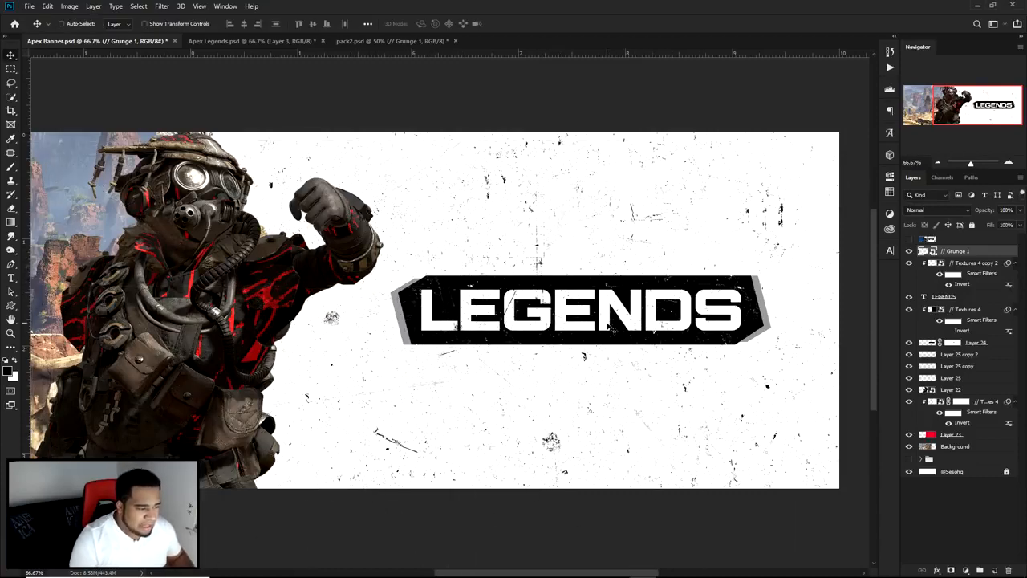
Step: Clip Grunge 1 to the LEGENDS text and place a duplicate of it over another part of the letters
{"action": "right_click", "coordinate": [961, 254]}
{"action": "left_click", "coordinate": [878, 353]}
{"action": "left_click_drag", "start_coordinate": [598, 289], "coordinate": [686, 370]}
{"action": "left_click_drag", "start_coordinate": [704, 370], "coordinate": [700, 374], "text": "alt"}
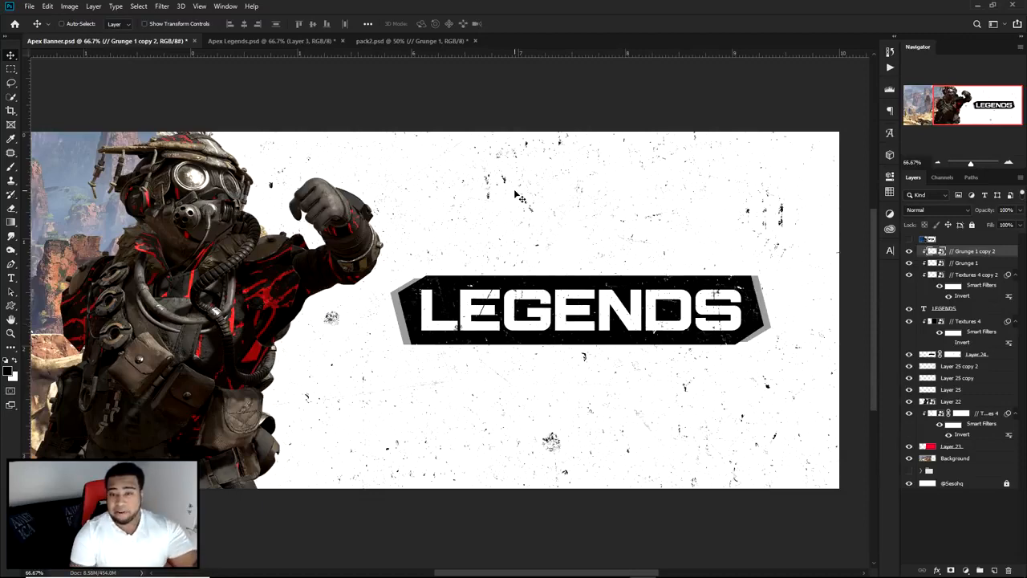
Step: Show the reference banner layer at the top of the stack to compare the title design and hide it again
{"action": "left_click_drag", "start_coordinate": [760, 261], "coordinate": [751, 237]}
{"action": "left_click", "coordinate": [909, 239]}
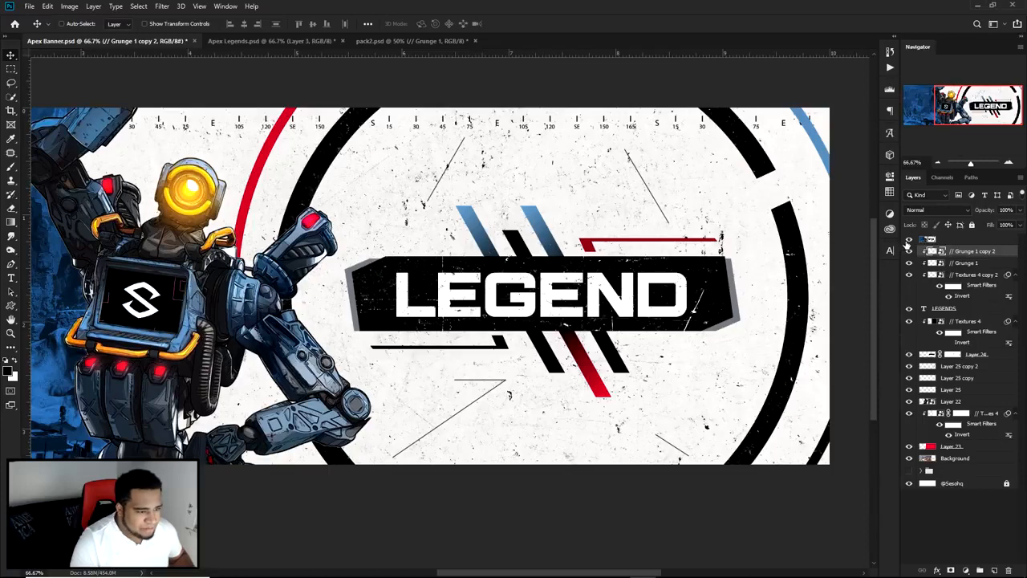
{"action": "left_click", "coordinate": [908, 240]}
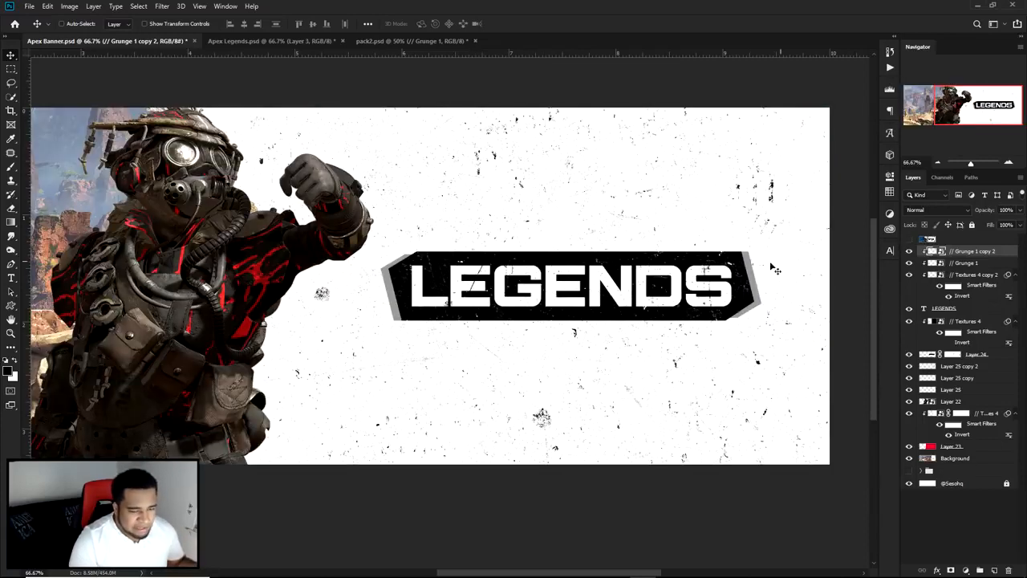
Step: Add a new empty layer above Grunge 1 copy 2
{"action": "left_click", "coordinate": [993, 569]}
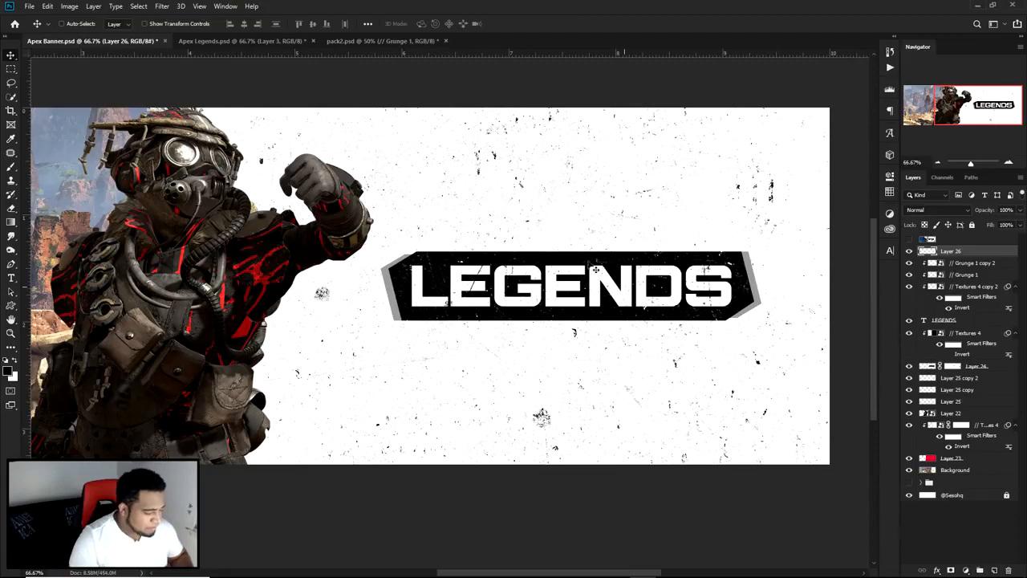
{"action": "key", "text": "m"}
{"action": "left_click_drag", "start_coordinate": [433, 203], "coordinate": [630, 212]}
{"action": "key", "text": "alt+BackSpace"}
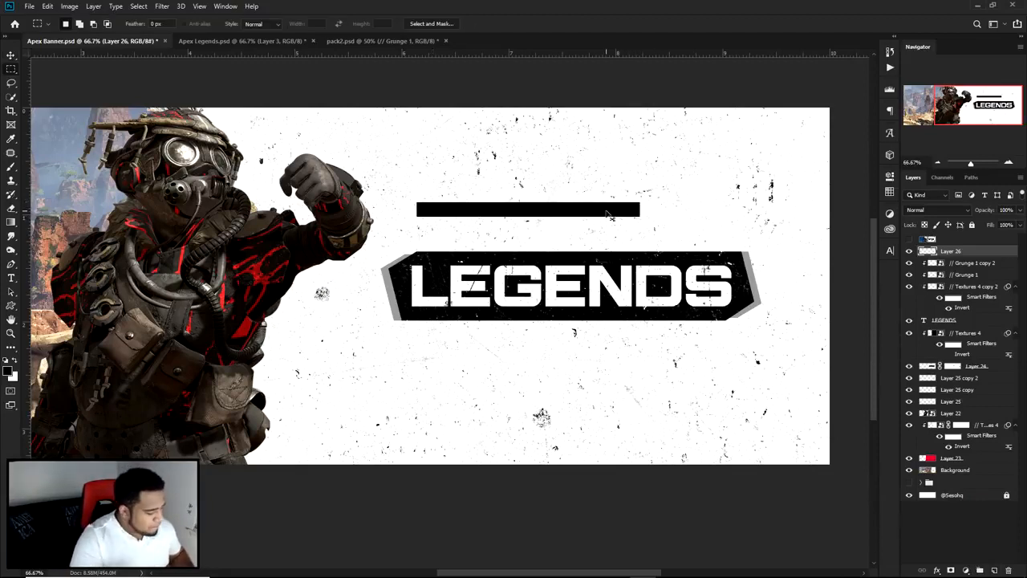
{"action": "key", "text": "v"}
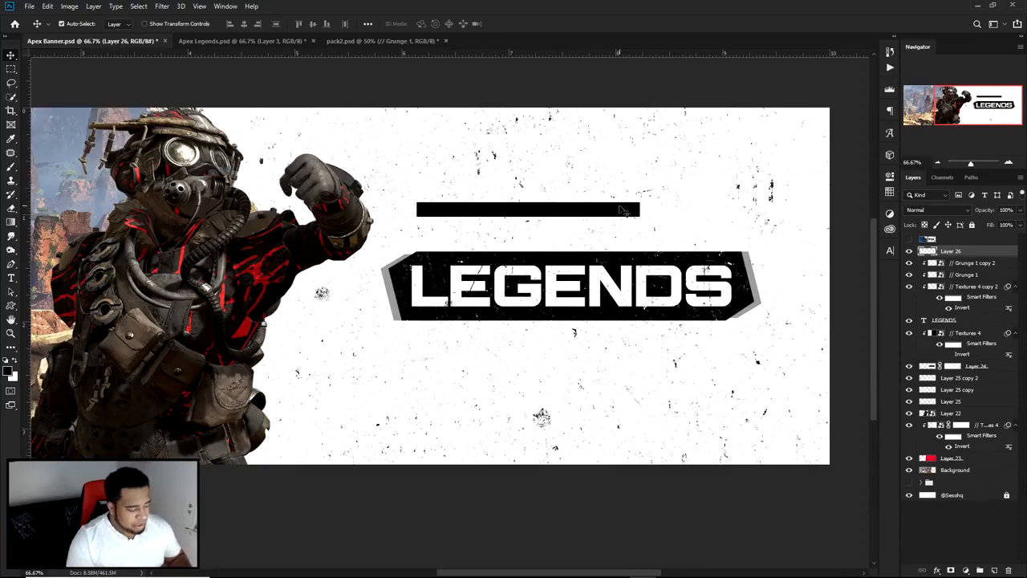
{"action": "key", "text": "ctrl+t"}
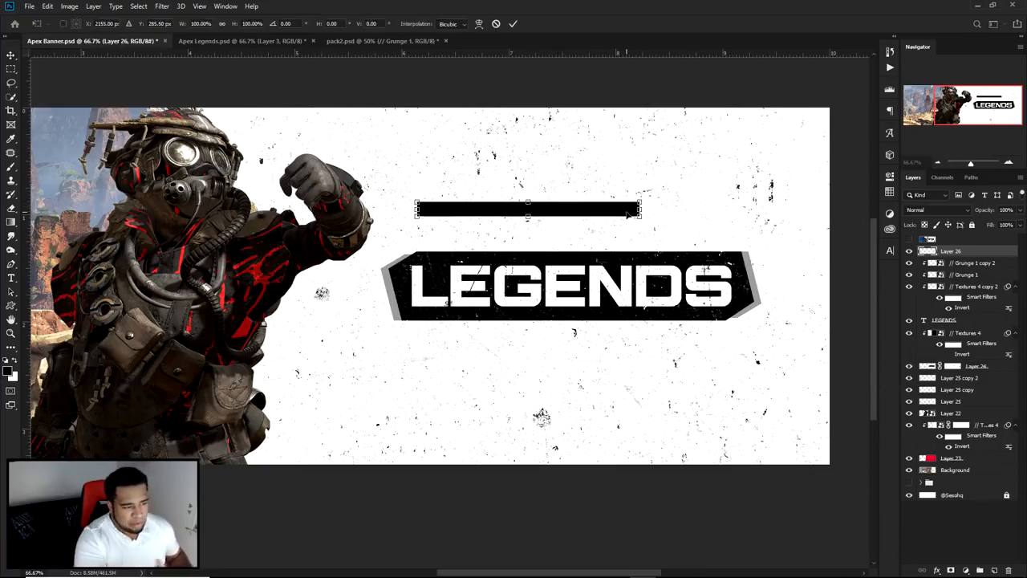
{"action": "key", "text": "Return"}
{"action": "key", "text": "Delete"}
Step: Marquee-select a long thin rectangle above the title panel on Layer 26, fill it with Black and deselect
{"action": "right_click", "coordinate": [11, 69]}
{"action": "left_click", "coordinate": [72, 72]}
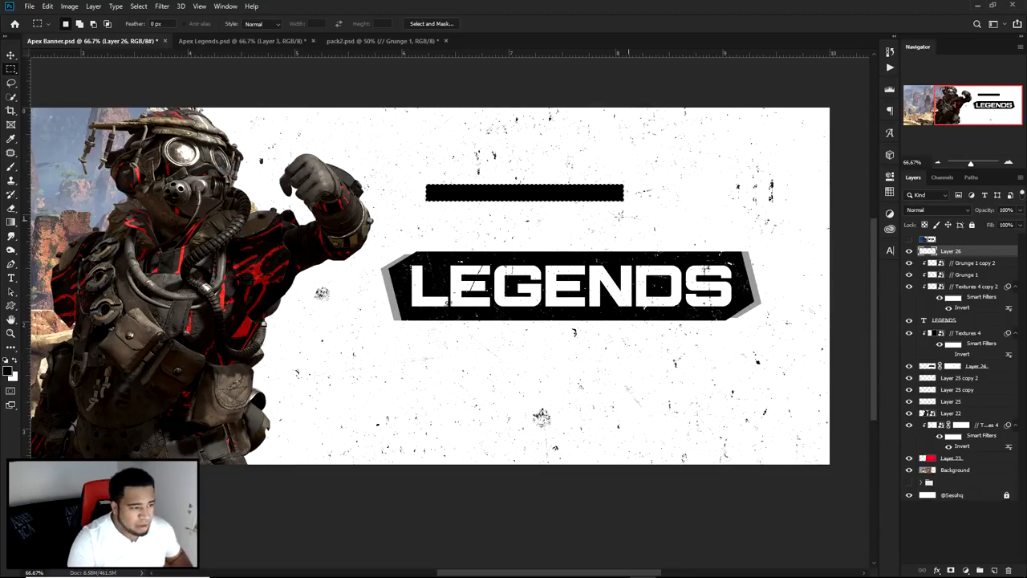
{"action": "right_click", "coordinate": [580, 195]}
{"action": "left_click", "coordinate": [617, 324]}
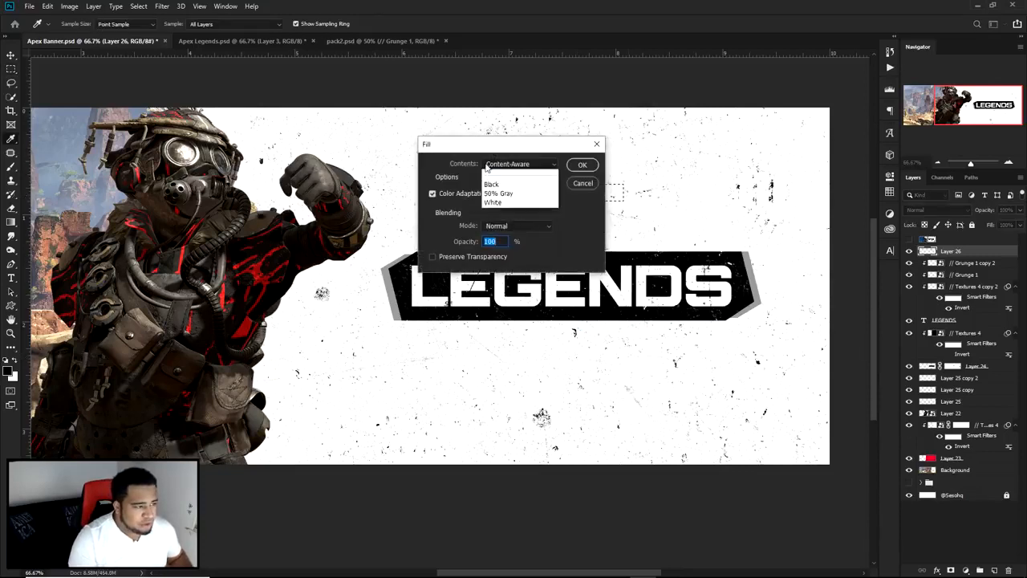
{"action": "left_click", "coordinate": [493, 246]}
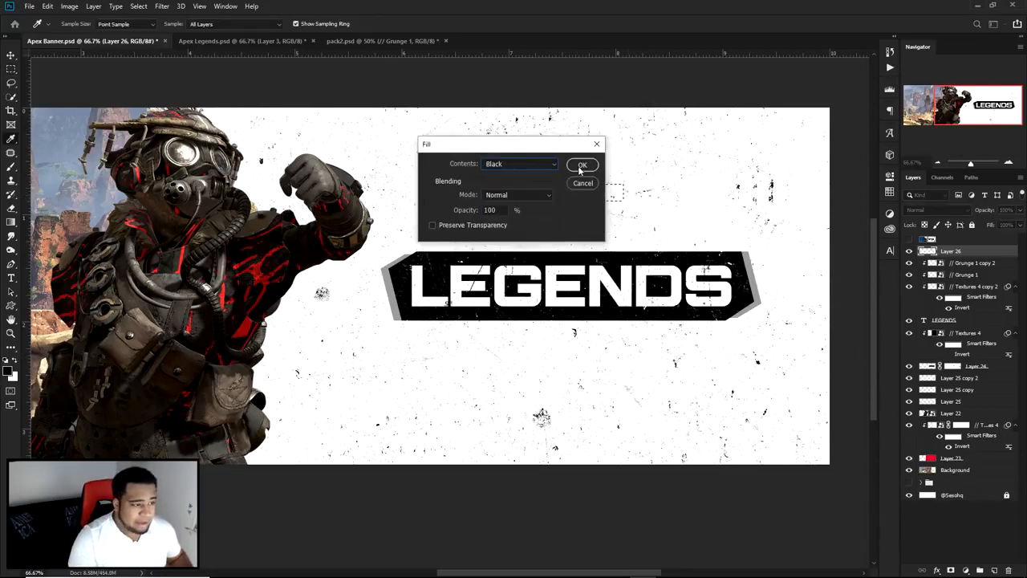
{"action": "left_click", "coordinate": [582, 165]}
{"action": "right_click", "coordinate": [566, 168]}
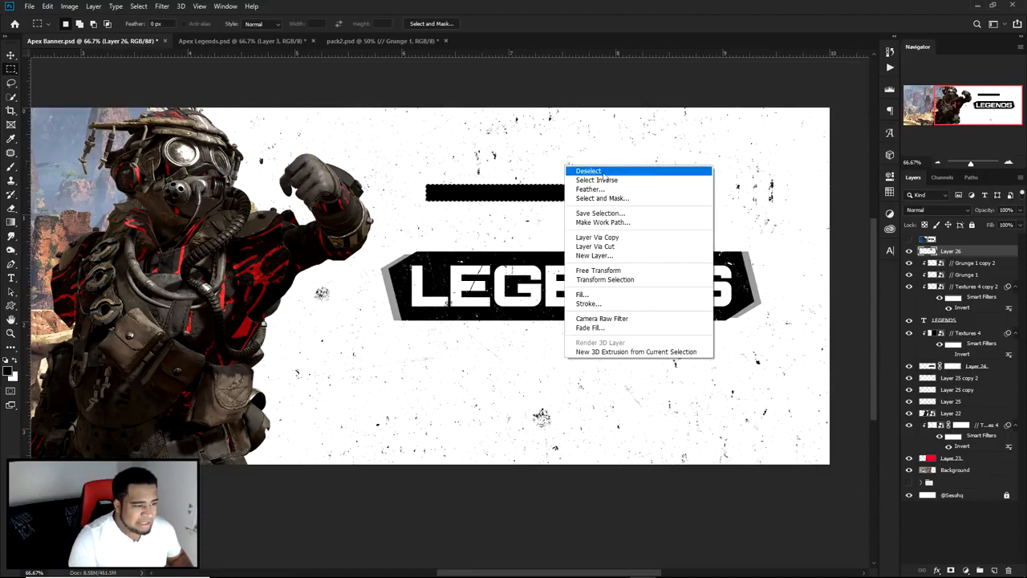
{"action": "left_click", "coordinate": [602, 172]}
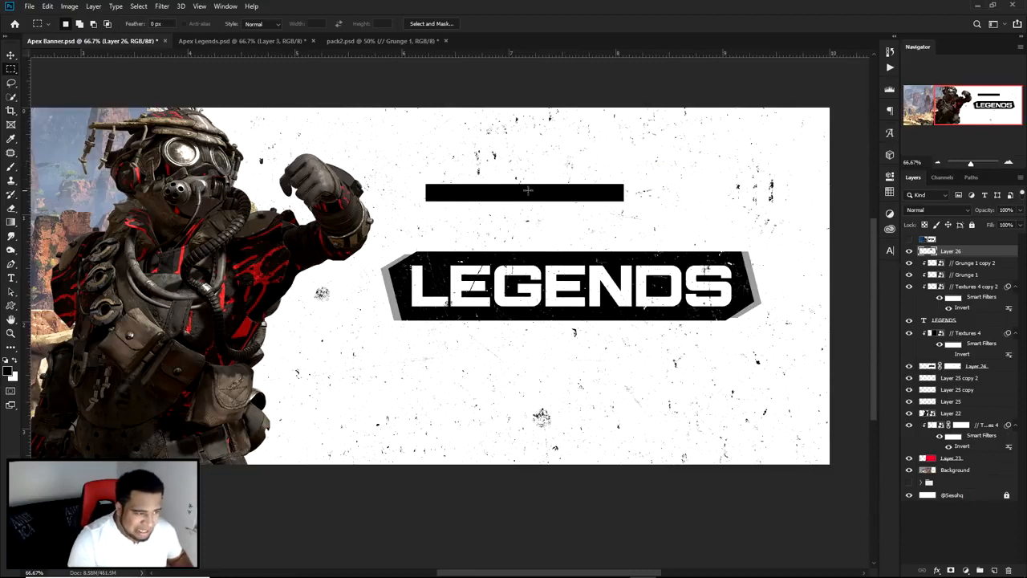
Step: Rotate the black bar into a steep diagonal and move it across the middle of the LEGENDS panel
{"action": "key", "text": "v"}
{"action": "left_click_drag", "start_coordinate": [528, 190], "coordinate": [536, 213]}
{"action": "key", "text": "ctrl+t"}
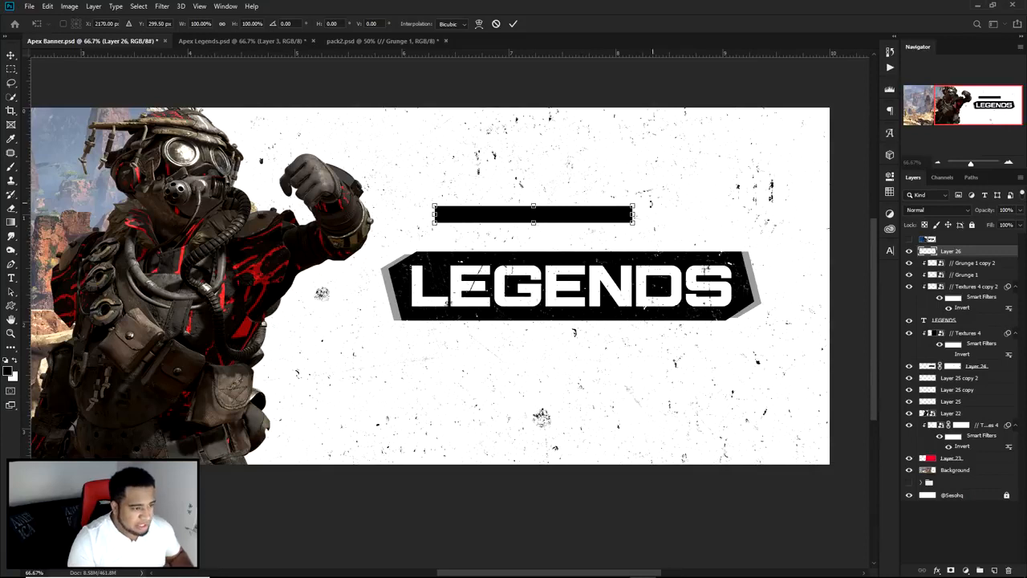
{"action": "left_click_drag", "start_coordinate": [644, 215], "coordinate": [589, 312]}
{"action": "key", "text": "Return"}
{"action": "left_click_drag", "start_coordinate": [527, 219], "coordinate": [542, 293]}
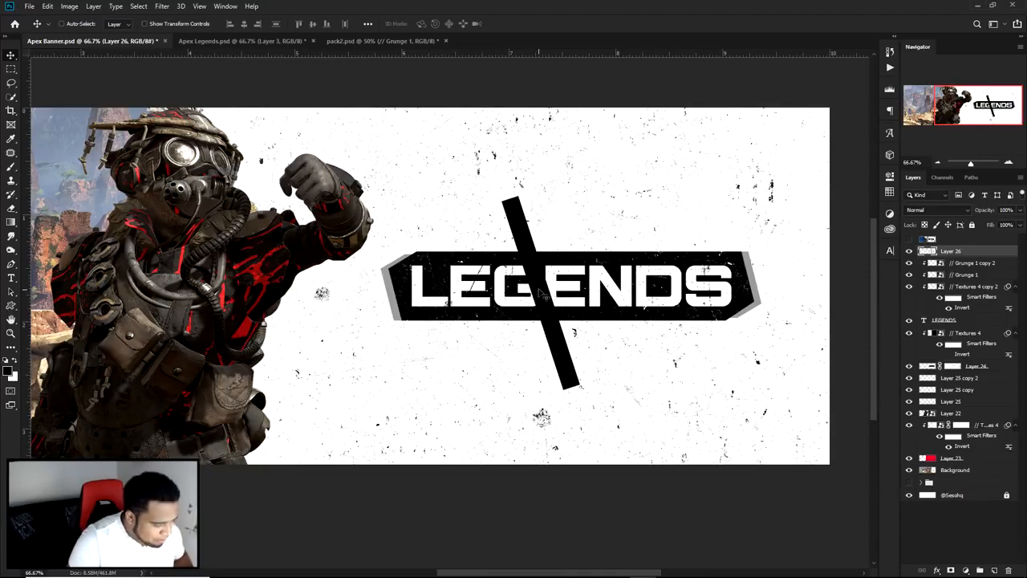
Step: Trim the upper and lower ends of the diagonal black bar flat by deleting rectangular selections over them, and deselect
{"action": "key", "text": "m"}
{"action": "right_click", "coordinate": [8, 69]}
{"action": "left_click", "coordinate": [56, 72]}
{"action": "left_click_drag", "start_coordinate": [429, 180], "coordinate": [590, 210]}
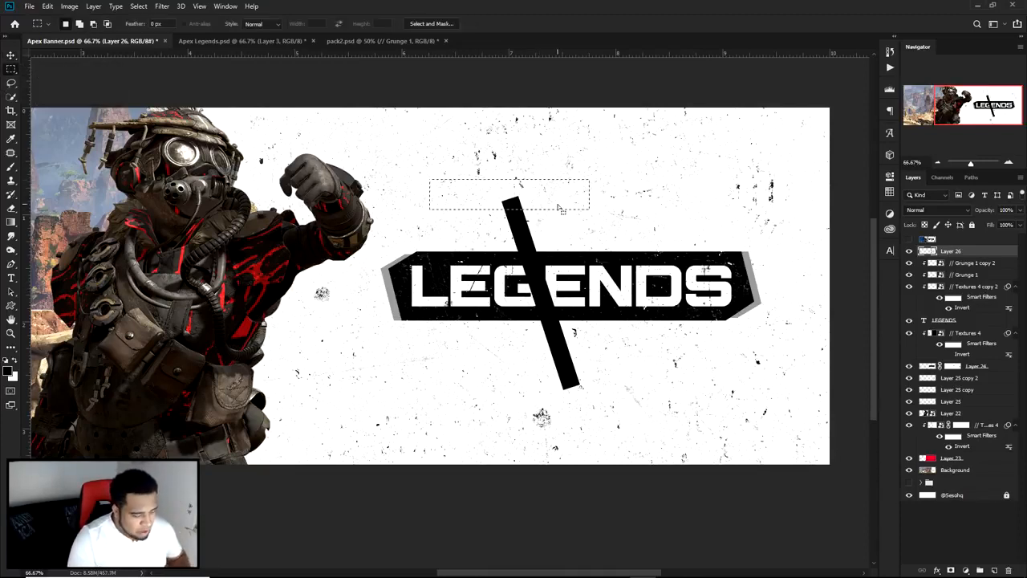
{"action": "left_click_drag", "start_coordinate": [532, 375], "coordinate": [652, 426]}
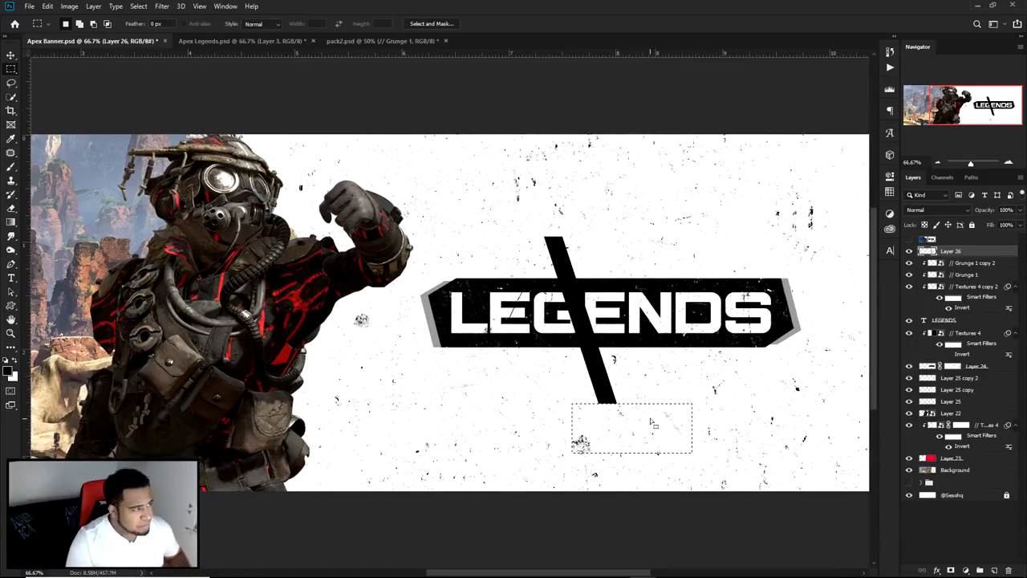
{"action": "key", "text": "ctrl+d"}
{"action": "key", "text": "v"}
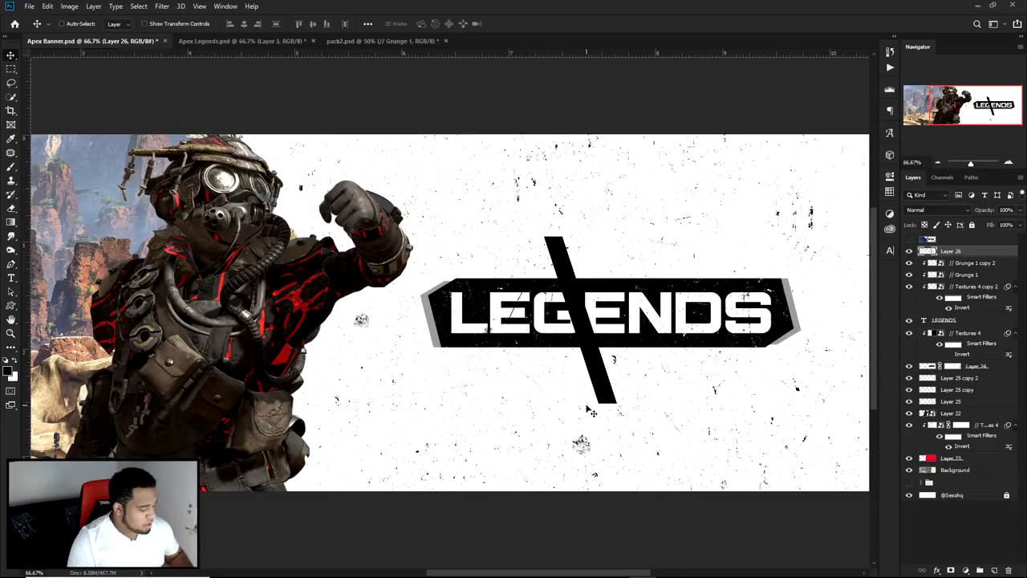
Step: Hide the document rulers
{"action": "key", "text": "r"}
{"action": "key", "text": "ctrl+r"}
{"action": "key", "text": "v"}
{"action": "left_click_drag", "start_coordinate": [562, 398], "coordinate": [593, 385]}
{"action": "scroll", "coordinate": [641, 348], "scroll_direction": "down", "scroll_amount": 1}
{"action": "scroll", "coordinate": [669, 349], "scroll_direction": "up", "scroll_amount": 1}
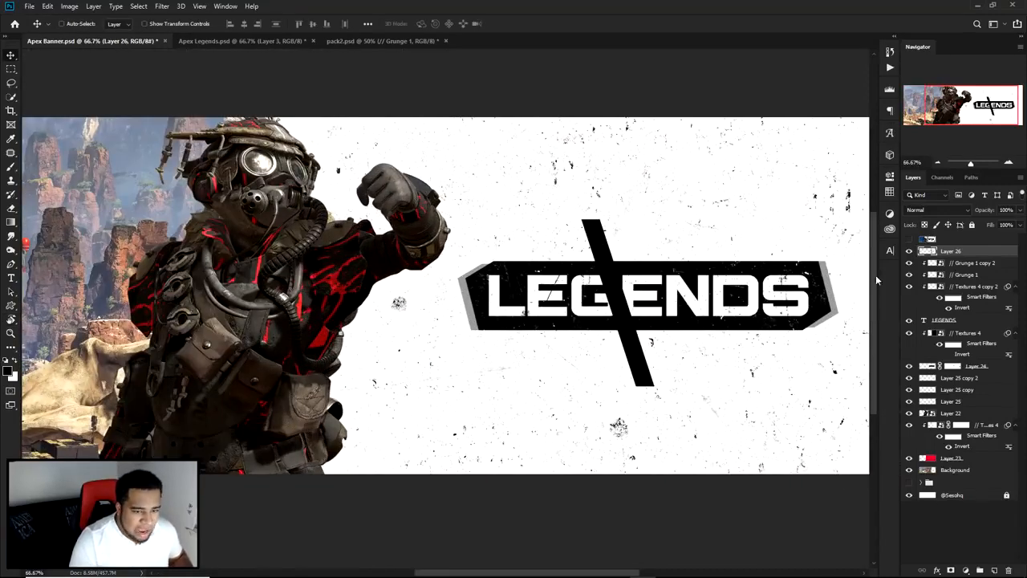
Step: Duplicate the diagonal bar twice and stagger the copies to form three parallel bars across the LEGENDS title
{"action": "left_click_drag", "start_coordinate": [625, 355], "coordinate": [684, 362]}
{"action": "scroll", "coordinate": [710, 365], "scroll_direction": "up", "scroll_amount": 2}
{"action": "scroll", "coordinate": [711, 365], "scroll_direction": "down", "scroll_amount": 2}
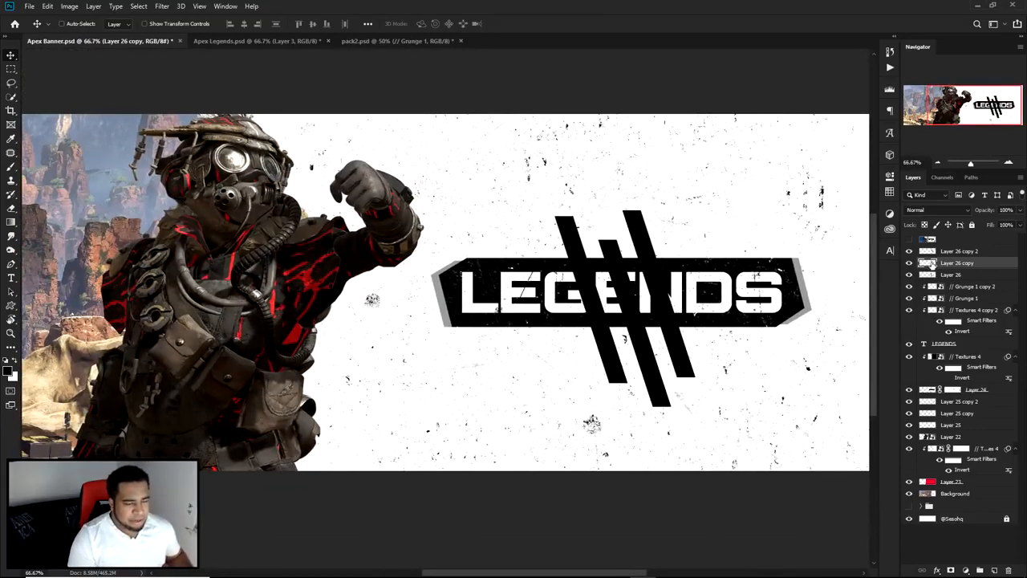
Step: Group Layer 26 and its two copies and name the group Streaks
{"action": "left_click", "coordinate": [961, 252]}
{"action": "left_click", "coordinate": [952, 275], "text": "shift"}
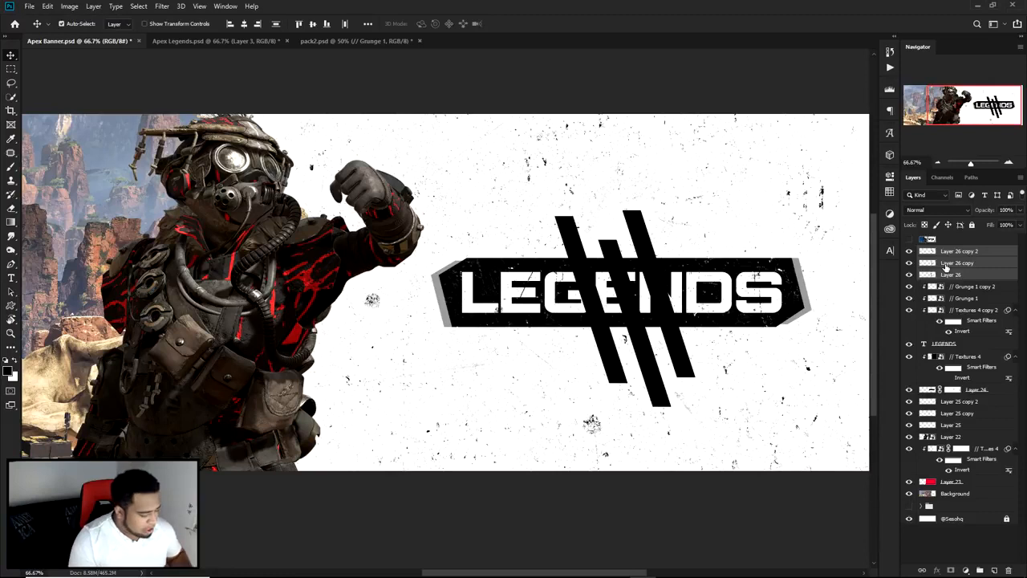
{"action": "key", "text": "ctrl+g"}
{"action": "double_click", "coordinate": [949, 252]}
{"action": "type", "text": "Streaks"}
{"action": "key", "text": "Return"}
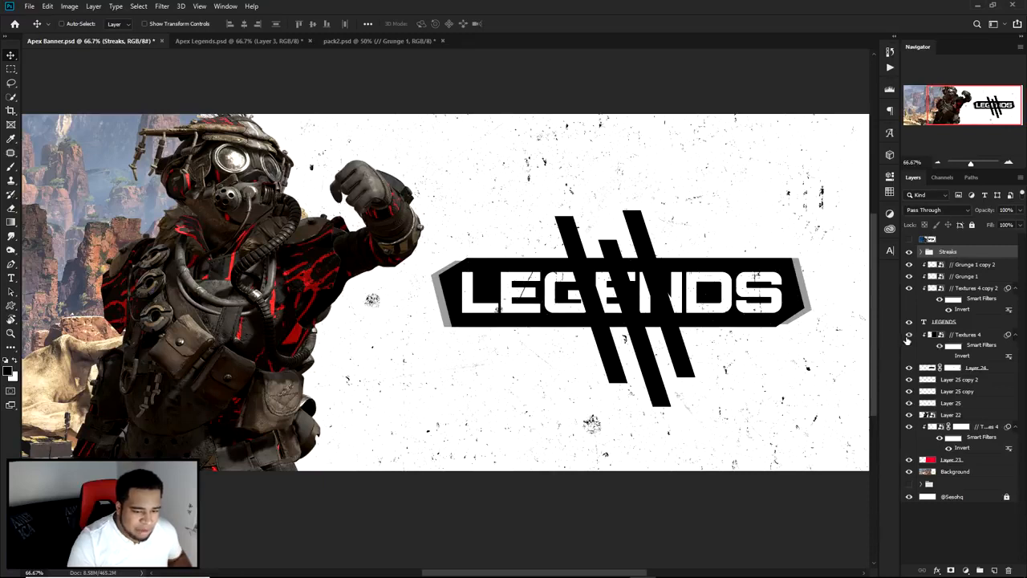
Step: Rename the Textures 4 layer beneath the LEGENDS text as Blk Box
{"action": "double_click", "coordinate": [969, 333]}
{"action": "type", "text": "Blk Box"}
{"action": "key", "text": "Return"}
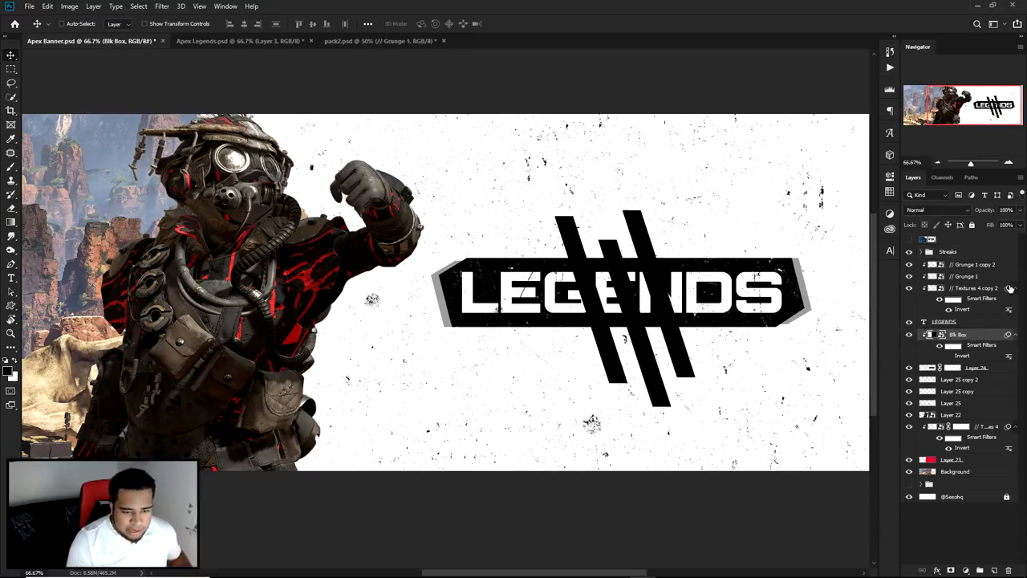
Step: Move the Streaks group beneath the black title panel layer so the bars sit behind the panel
{"action": "mouse_move", "coordinate": [947, 252]}
{"action": "left_mouse_down"}
{"action": "mouse_move", "coordinate": [960, 264]}
{"action": "mouse_move", "coordinate": [953, 358]}
{"action": "mouse_move", "coordinate": [969, 360]}
{"action": "left_mouse_up"}
{"action": "key", "text": "ctrl+z"}
{"action": "key", "text": "ctrl+z"}
{"action": "mouse_move", "coordinate": [966, 276]}
{"action": "left_mouse_down"}
{"action": "mouse_move", "coordinate": [960, 377]}
{"action": "mouse_move", "coordinate": [957, 366]}
{"action": "left_mouse_up"}
Step: Rename the black title panel layer as Blk Box and its clipped texture layer as TYexture
{"action": "left_click", "coordinate": [967, 356]}
{"action": "double_click", "coordinate": [972, 354]}
{"action": "type", "text": "Blk Box"}
{"action": "key", "text": "Return"}
{"action": "double_click", "coordinate": [956, 321]}
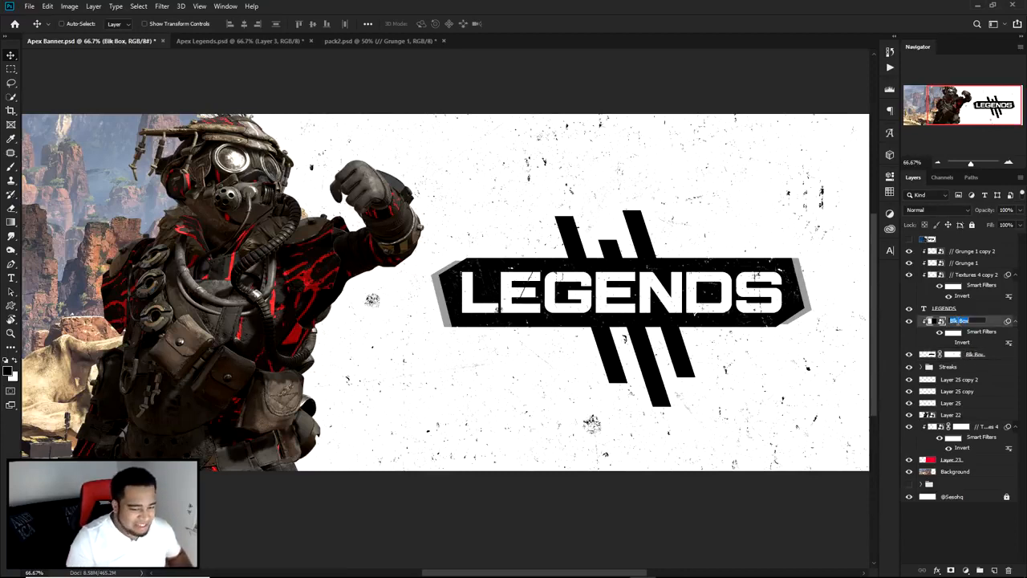
{"action": "type", "text": "Txt"}
{"action": "key", "text": "Return"}
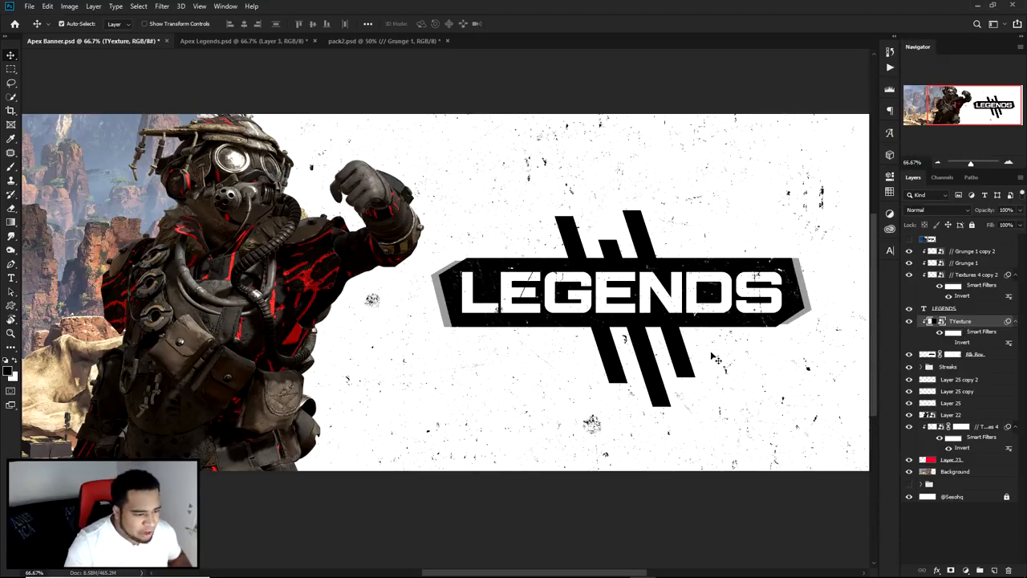
Step: Shift the Streaks group slightly up and to the left behind the title panel
{"action": "left_click", "coordinate": [955, 366]}
{"action": "left_click_drag", "start_coordinate": [617, 350], "coordinate": [611, 341]}
{"action": "scroll", "coordinate": [672, 353], "scroll_direction": "up", "scroll_amount": 1}
{"action": "scroll", "coordinate": [672, 352], "scroll_direction": "down", "scroll_amount": 1}
{"action": "left_click_drag", "start_coordinate": [674, 356], "coordinate": [663, 357]}
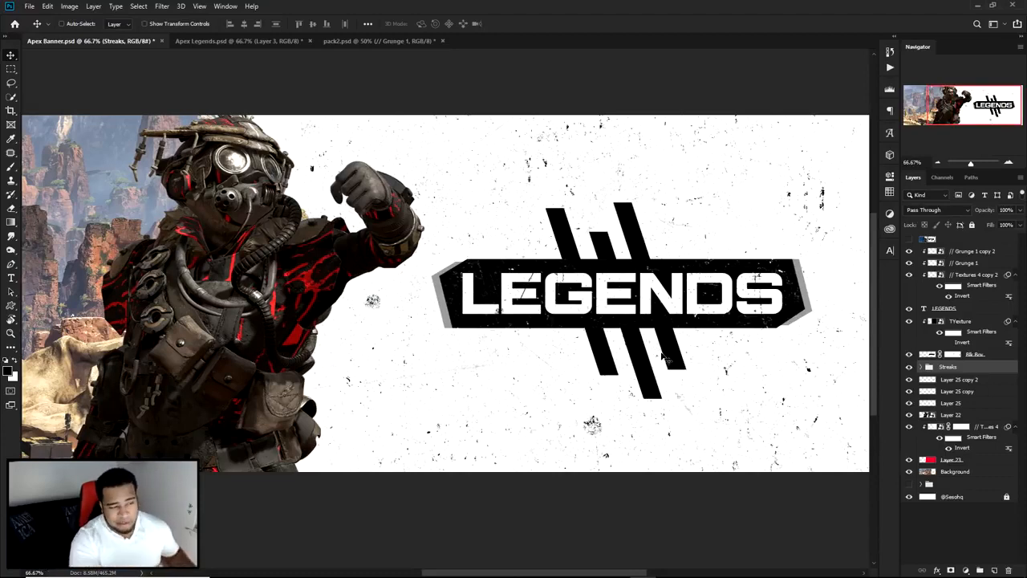
Step: Add a linear black-to-red Gradient Overlay to the middle streak, Layer 26 copy, with a -48° angle and 65% scale
{"action": "left_click", "coordinate": [662, 359], "text": "ctrl"}
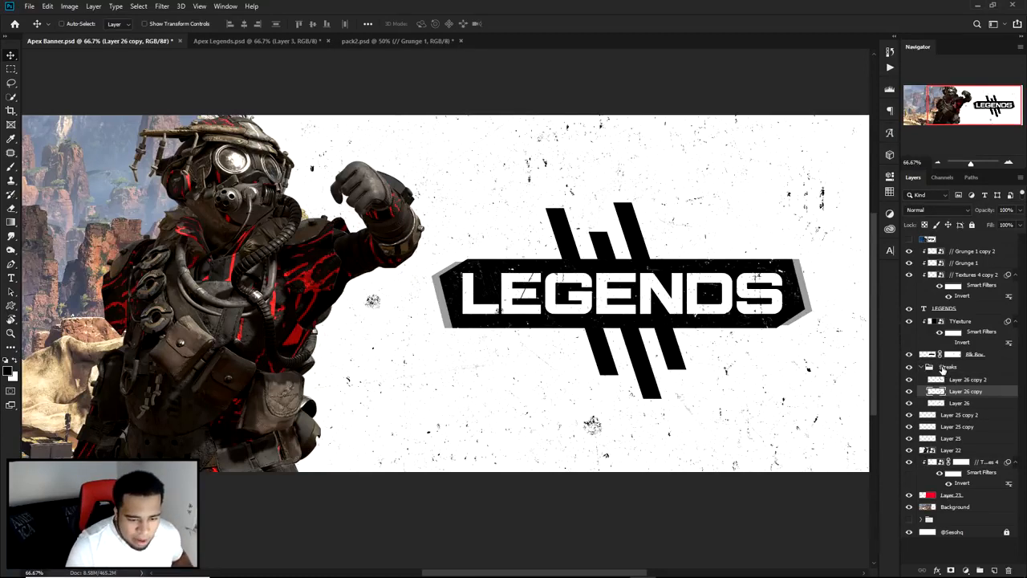
{"action": "left_click", "coordinate": [910, 391]}
{"action": "left_click", "coordinate": [910, 390]}
{"action": "left_click", "coordinate": [909, 391]}
{"action": "left_click", "coordinate": [910, 390]}
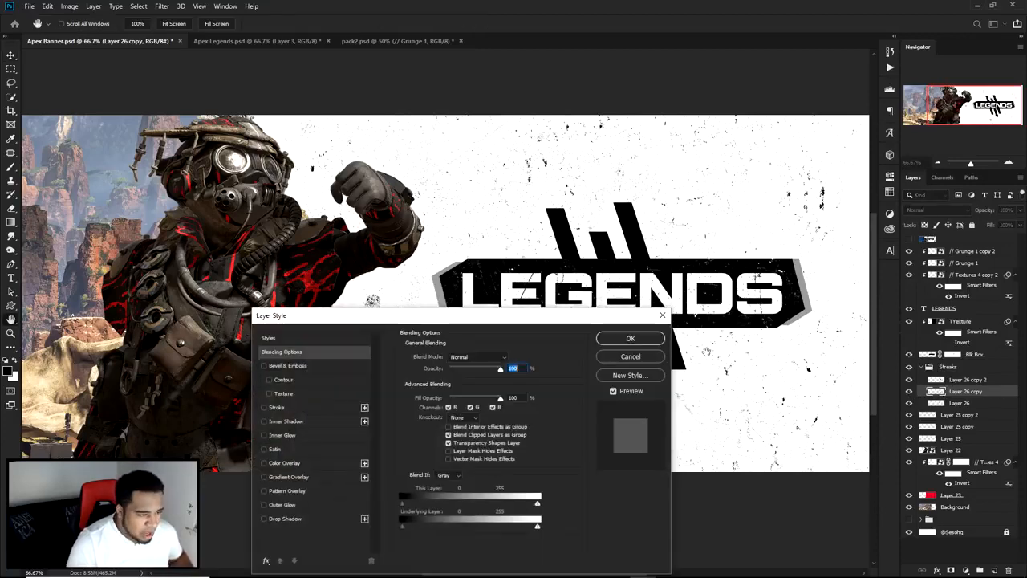
{"action": "left_click", "coordinate": [601, 360]}
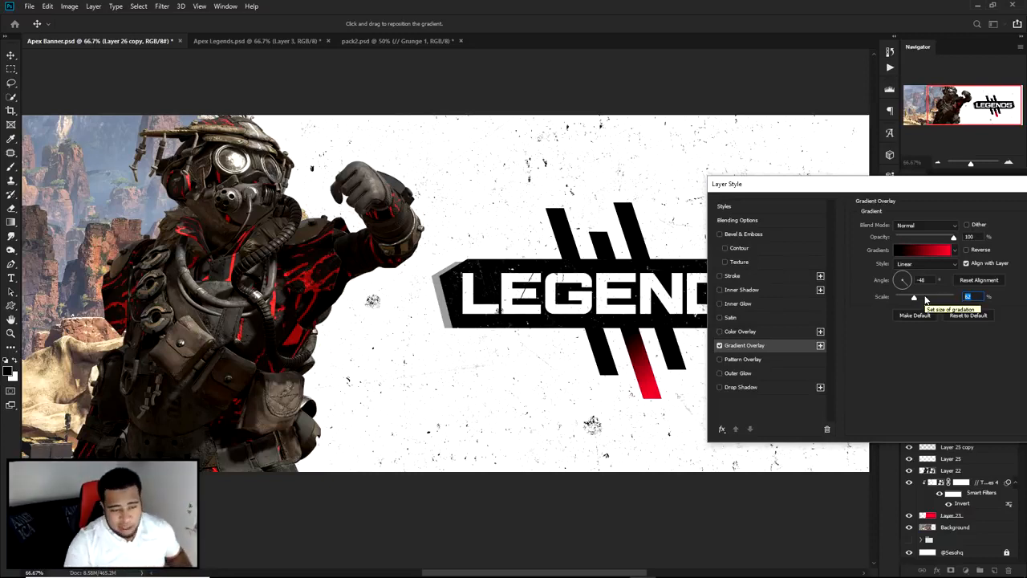
{"action": "type", "text": "100"}
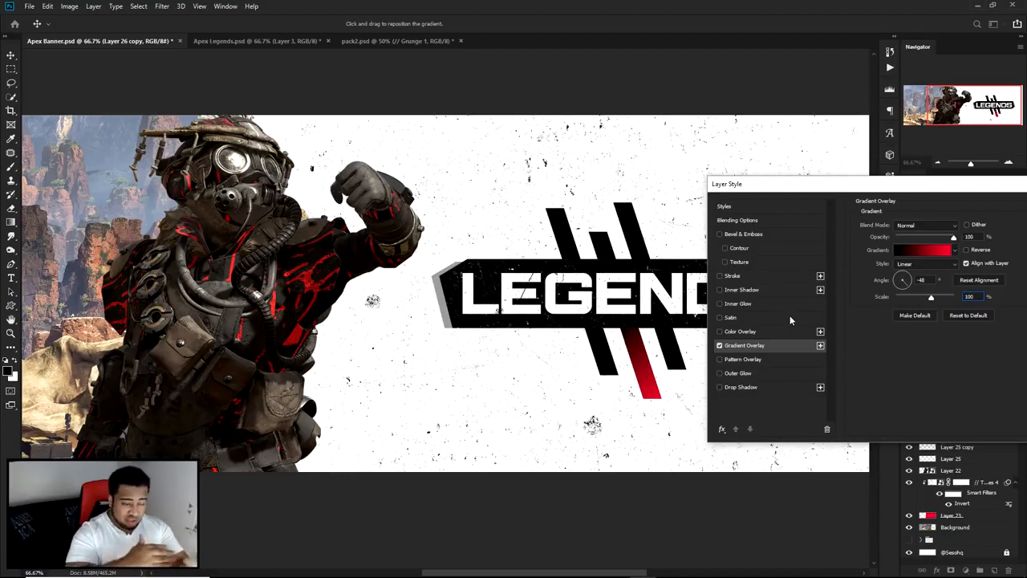
{"action": "left_click", "coordinate": [928, 299]}
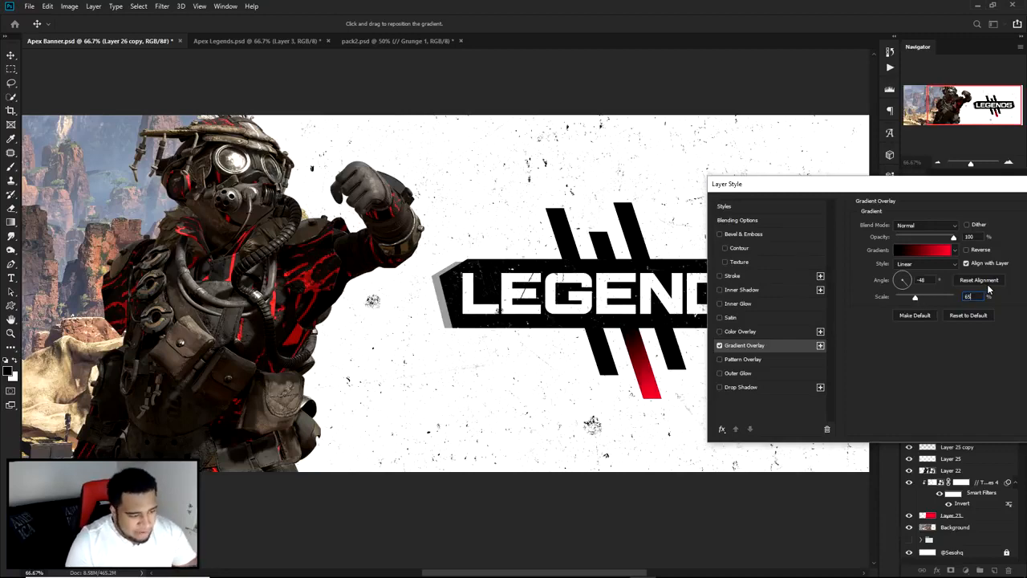
Step: Change the gradient's red end stop to f43529, sampled from the character's red details, and apply the layer style
{"action": "left_click_drag", "start_coordinate": [889, 186], "coordinate": [830, 149]}
{"action": "left_click", "coordinate": [873, 213]}
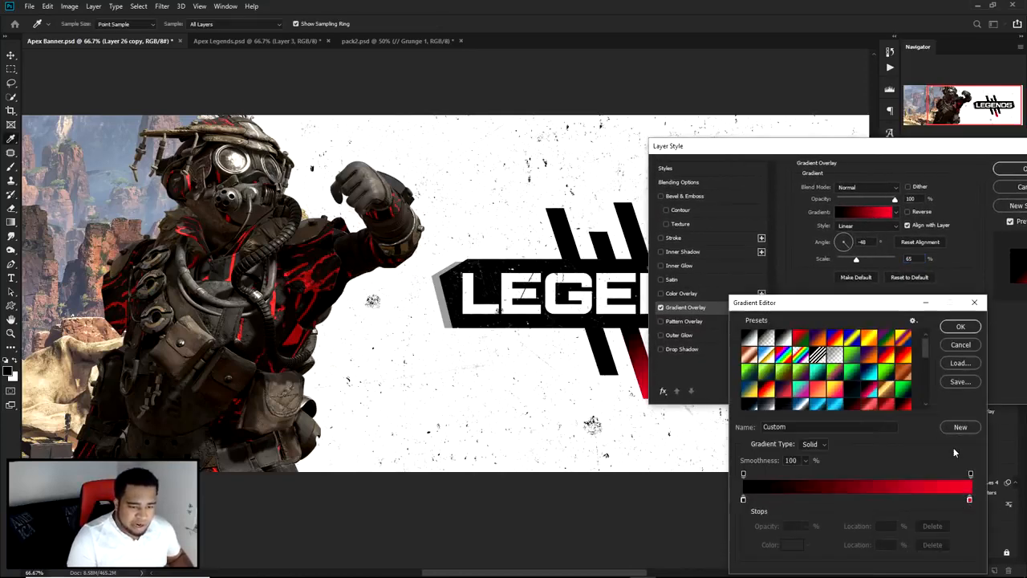
{"action": "double_click", "coordinate": [969, 501]}
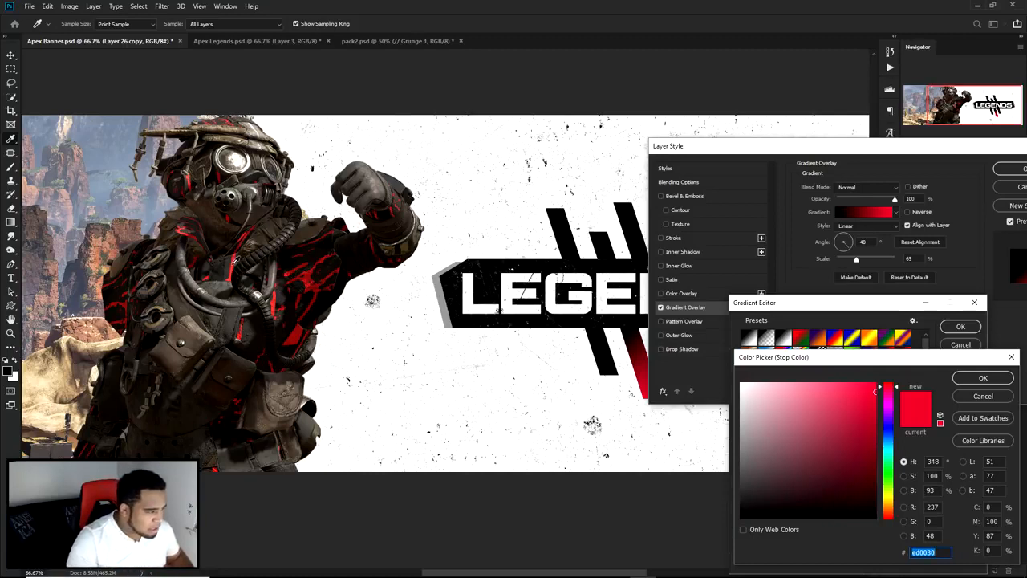
{"action": "left_click", "coordinate": [235, 261]}
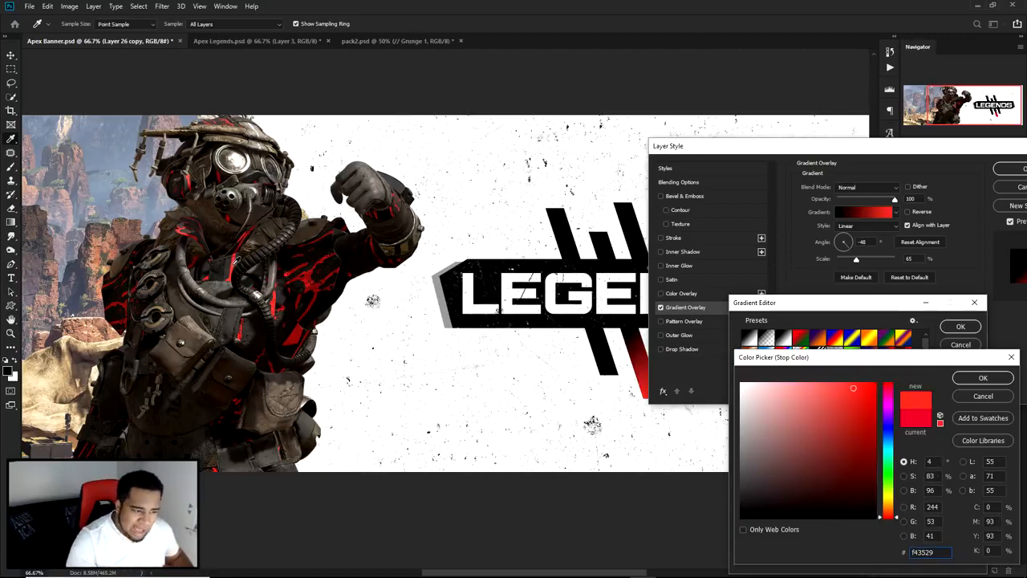
{"action": "left_click", "coordinate": [983, 377]}
{"action": "left_click", "coordinate": [960, 326]}
{"action": "left_click", "coordinate": [1009, 172]}
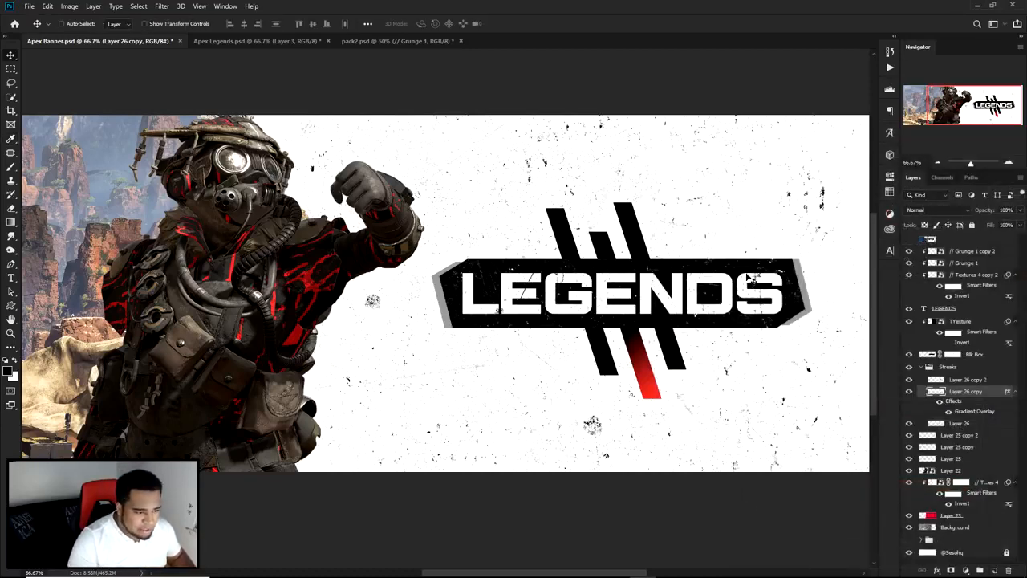
Step: Copy the layer style from Layer 26 copy and paste it onto the right streak, Layer 26 copy 2
{"action": "left_click", "coordinate": [603, 352], "text": "ctrl"}
{"action": "left_click", "coordinate": [672, 351], "text": "ctrl"}
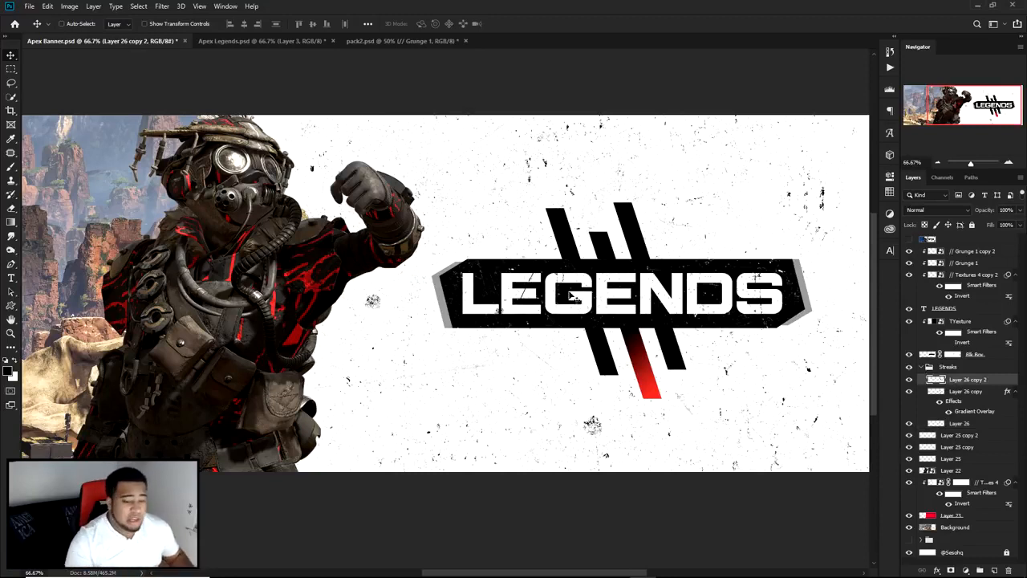
{"action": "left_click", "coordinate": [908, 380]}
{"action": "left_click", "coordinate": [909, 380]}
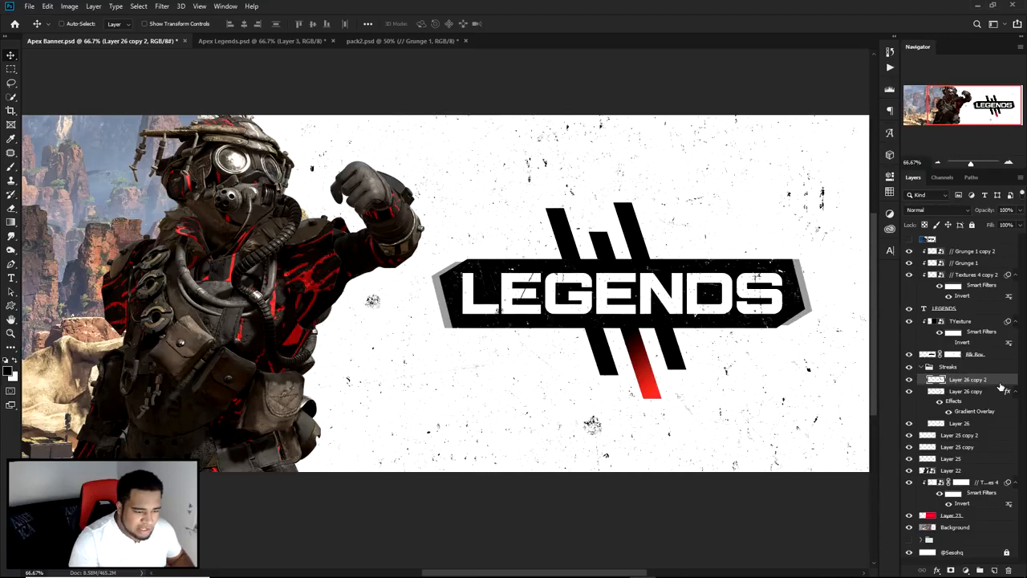
{"action": "double_click", "coordinate": [1000, 389]}
{"action": "key", "text": "Escape"}
{"action": "right_click", "coordinate": [966, 397]}
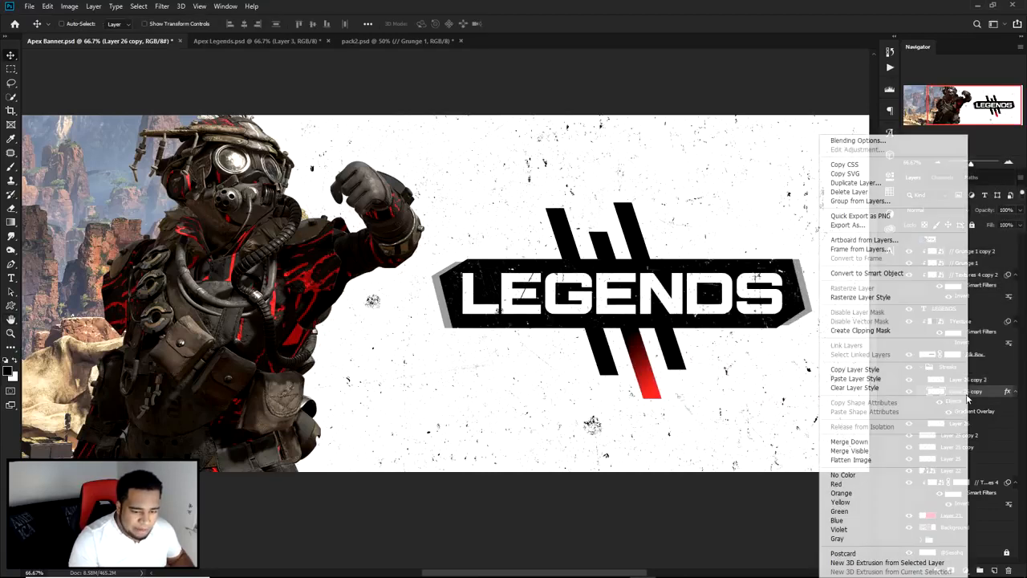
{"action": "left_click", "coordinate": [861, 369]}
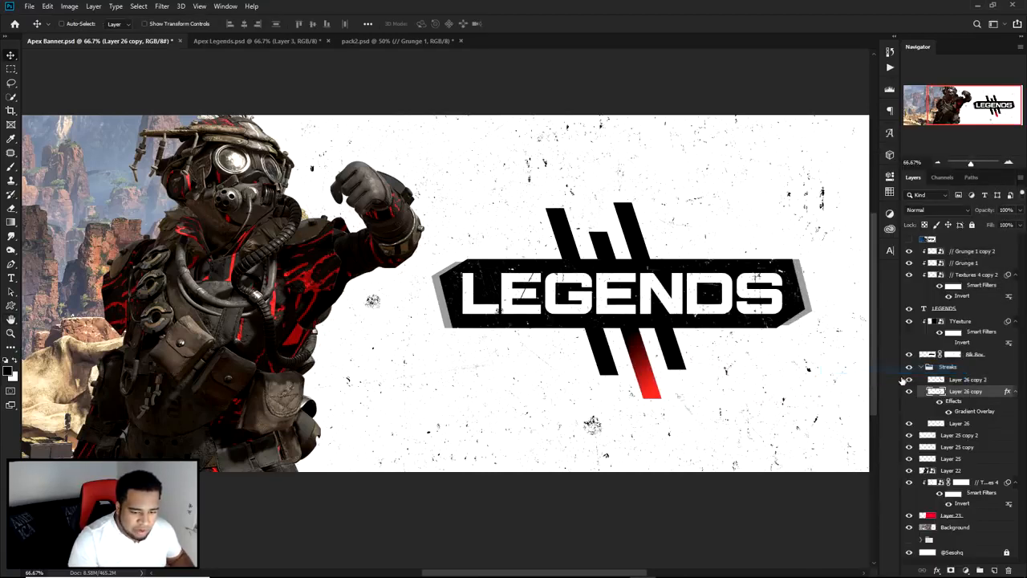
{"action": "right_click", "coordinate": [981, 382]}
{"action": "left_click", "coordinate": [888, 381]}
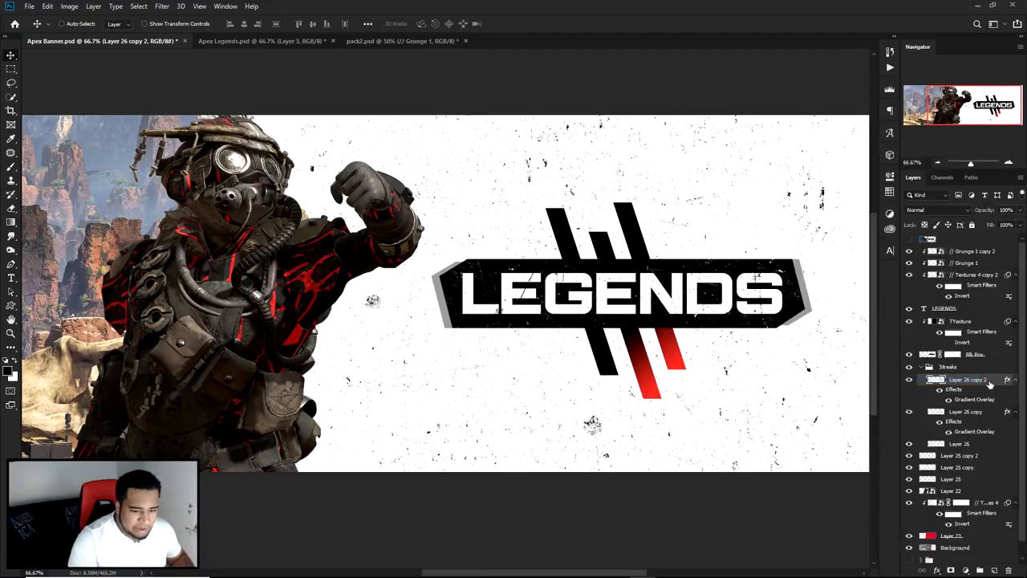
Step: Set the right streak's Gradient Overlay angle to 118° and its scale to 65%
{"action": "left_click_drag", "start_coordinate": [790, 150], "coordinate": [272, 153]}
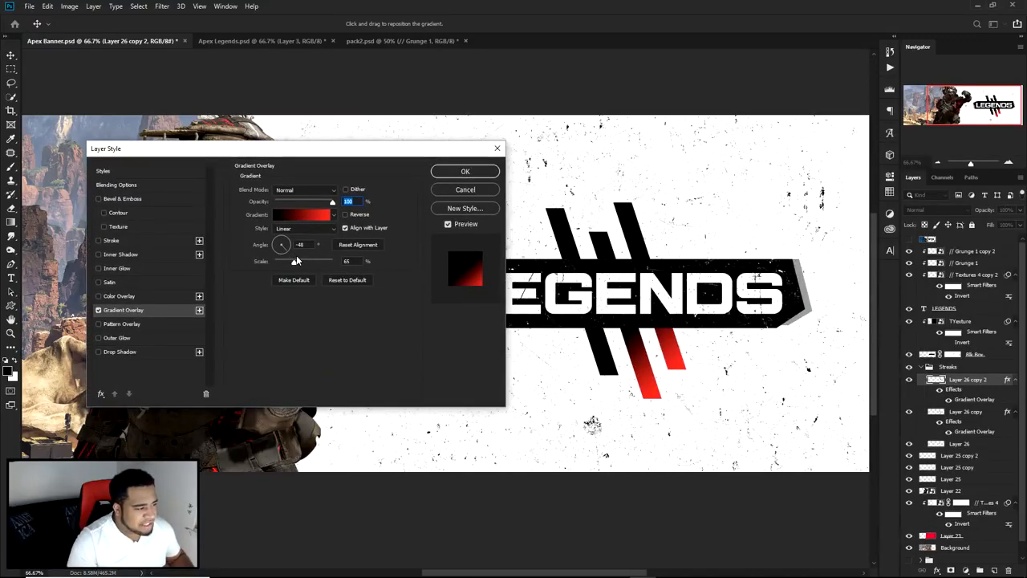
{"action": "left_click_drag", "start_coordinate": [285, 252], "coordinate": [277, 239]}
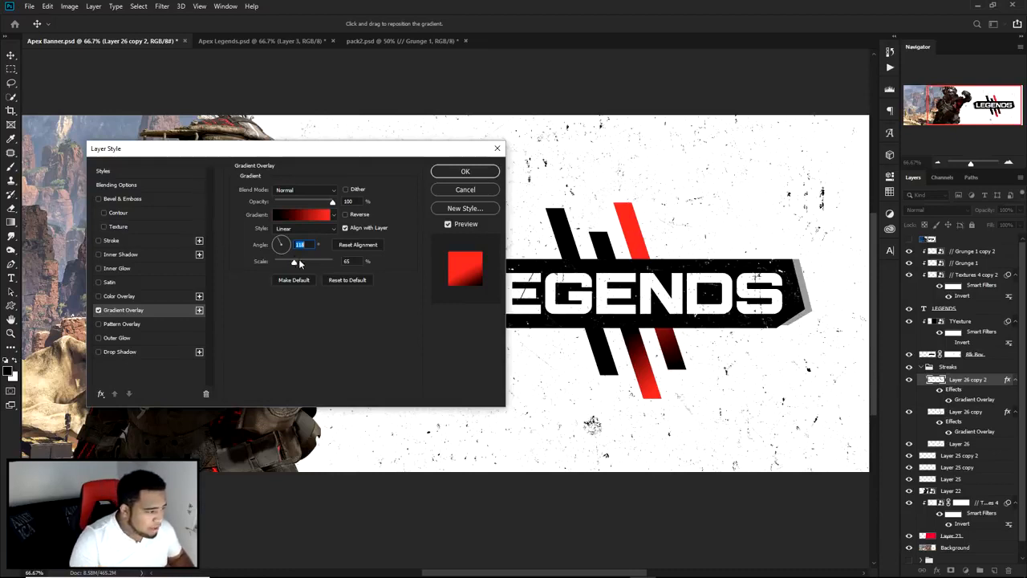
{"action": "mouse_move", "coordinate": [295, 266]}
{"action": "left_mouse_down"}
{"action": "mouse_move", "coordinate": [284, 264]}
{"action": "mouse_move", "coordinate": [301, 267]}
{"action": "left_mouse_up"}
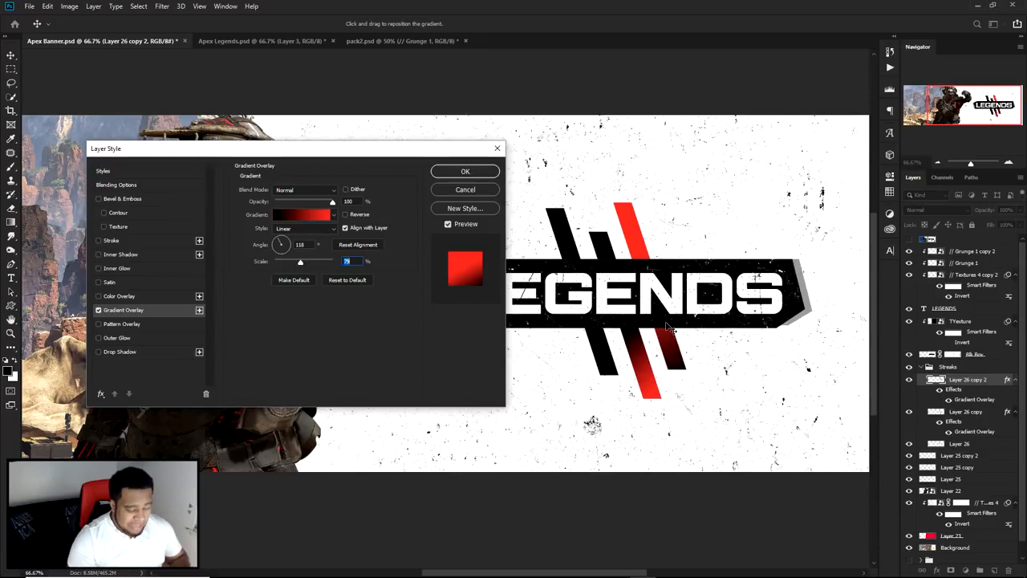
{"action": "type", "text": "5"}
{"action": "key", "text": "Return"}
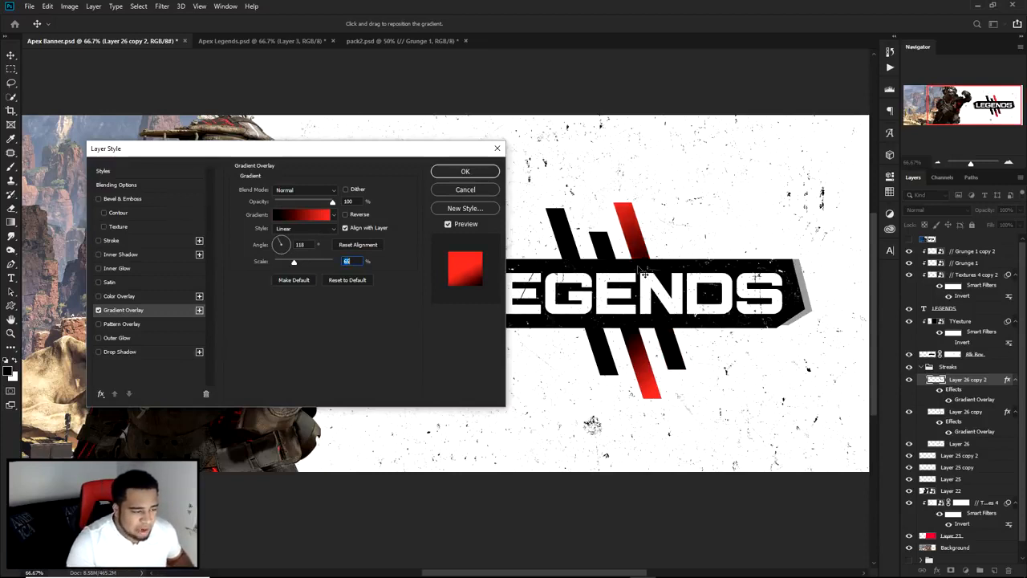
Step: Change the end stop of the right streak's gradient to dark grey 51595b and apply the layer style
{"action": "left_click", "coordinate": [313, 219]}
{"action": "left_click", "coordinate": [973, 499]}
{"action": "double_click", "coordinate": [973, 499]}
{"action": "left_click", "coordinate": [885, 443]}
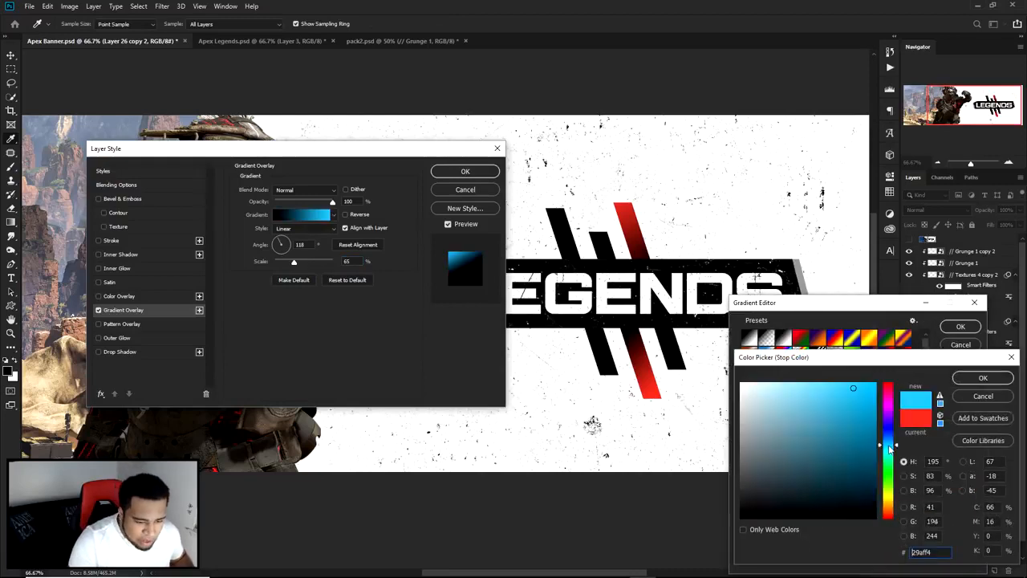
{"action": "left_click", "coordinate": [758, 412]}
{"action": "left_click_drag", "start_coordinate": [758, 411], "coordinate": [755, 469]}
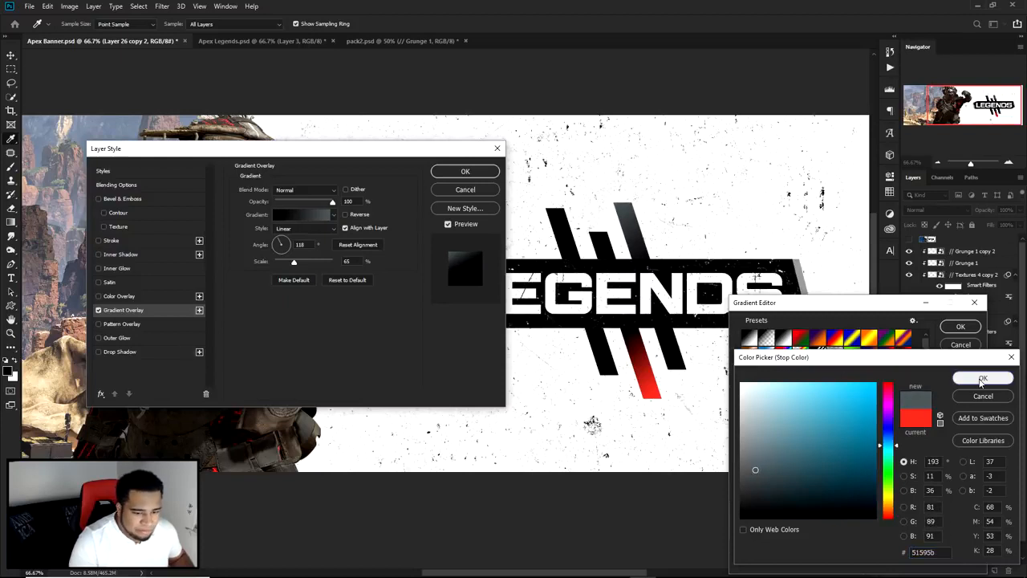
{"action": "left_click_drag", "start_coordinate": [944, 554], "coordinate": [900, 555]}
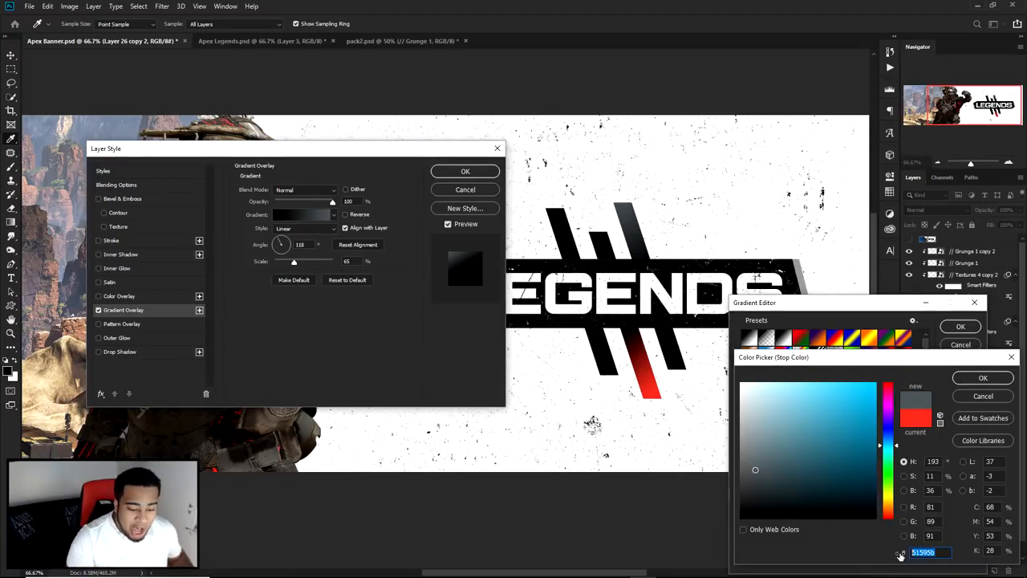
{"action": "left_click", "coordinate": [983, 379]}
{"action": "left_click", "coordinate": [960, 326]}
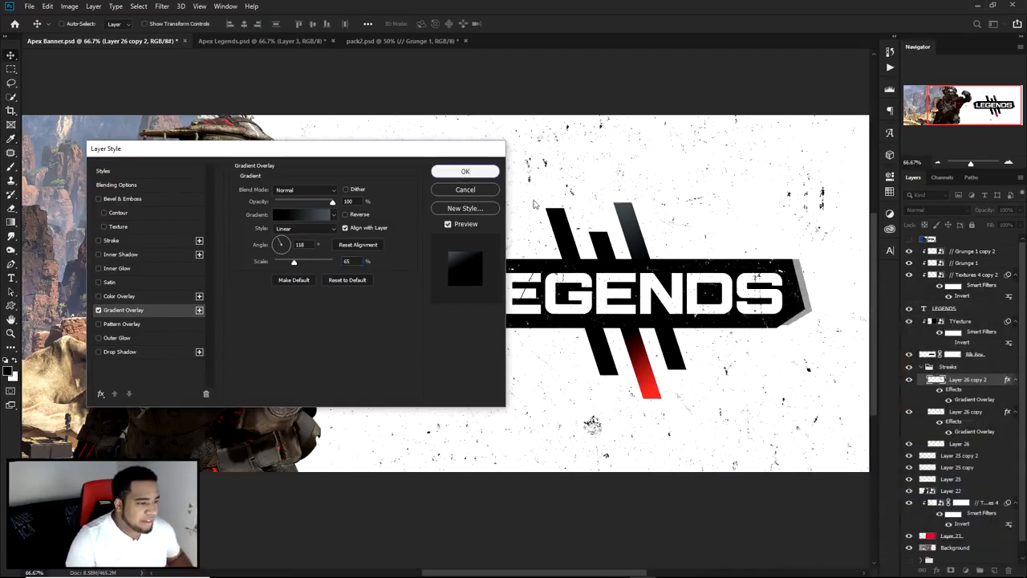
{"action": "left_click", "coordinate": [482, 186]}
Step: Copy the grey gradient layer style from Layer 26 copy 2 and paste it onto the left streak, Layer 26
{"action": "right_click", "coordinate": [990, 384]}
{"action": "left_click", "coordinate": [875, 371]}
{"action": "left_click_drag", "start_coordinate": [633, 398], "coordinate": [711, 288]}
{"action": "key", "text": "ctrl+z"}
{"action": "key", "text": "ctrl+z"}
{"action": "mouse_move", "coordinate": [611, 366]}
{"action": "left_mouse_down"}
{"action": "mouse_move", "coordinate": [654, 240]}
{"action": "mouse_move", "coordinate": [661, 374]}
{"action": "left_mouse_up"}
{"action": "right_click", "coordinate": [963, 446]}
{"action": "left_click", "coordinate": [871, 381]}
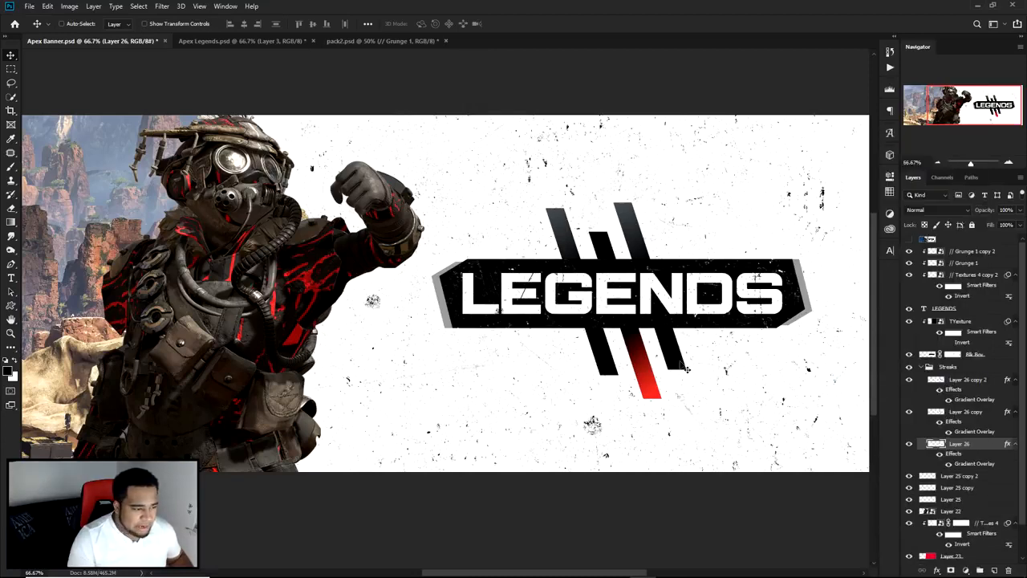
{"action": "key", "text": "ctrl+minus"}
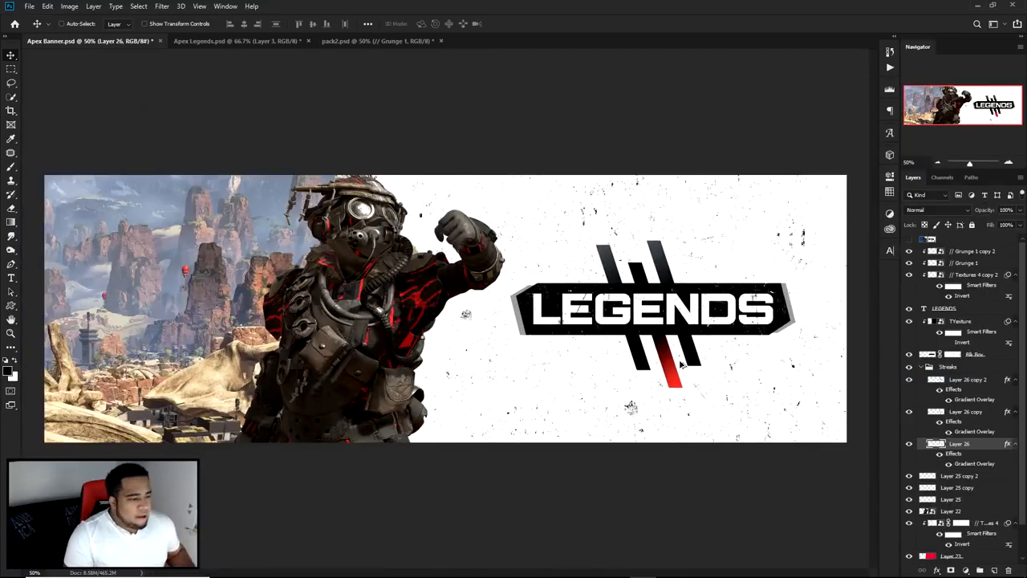
Step: Switch to Illustrator, show only Layer 1, and copy its compass scale of tick marks and numbers
{"action": "left_click", "coordinate": [909, 240]}
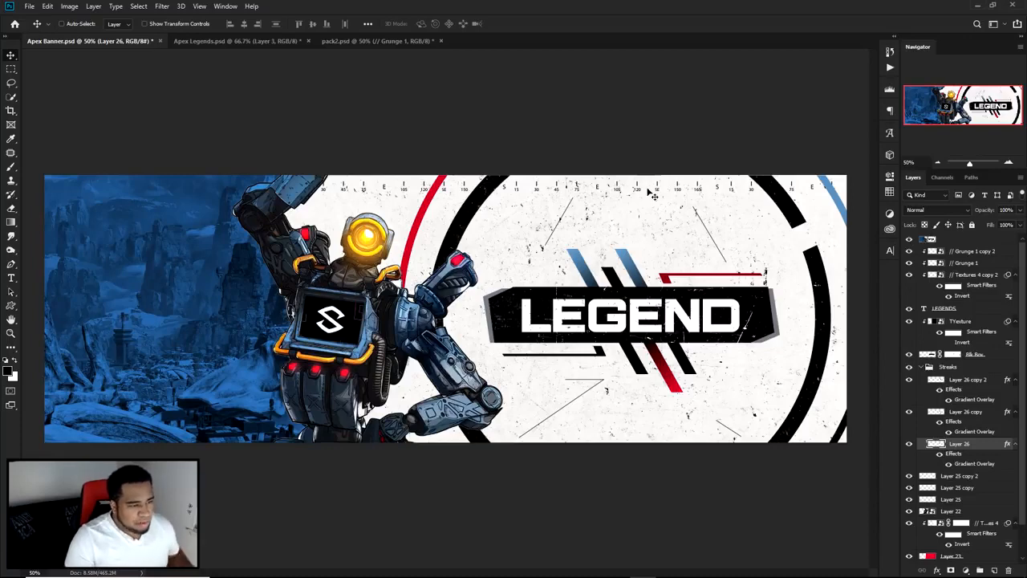
{"action": "left_click", "coordinate": [909, 240]}
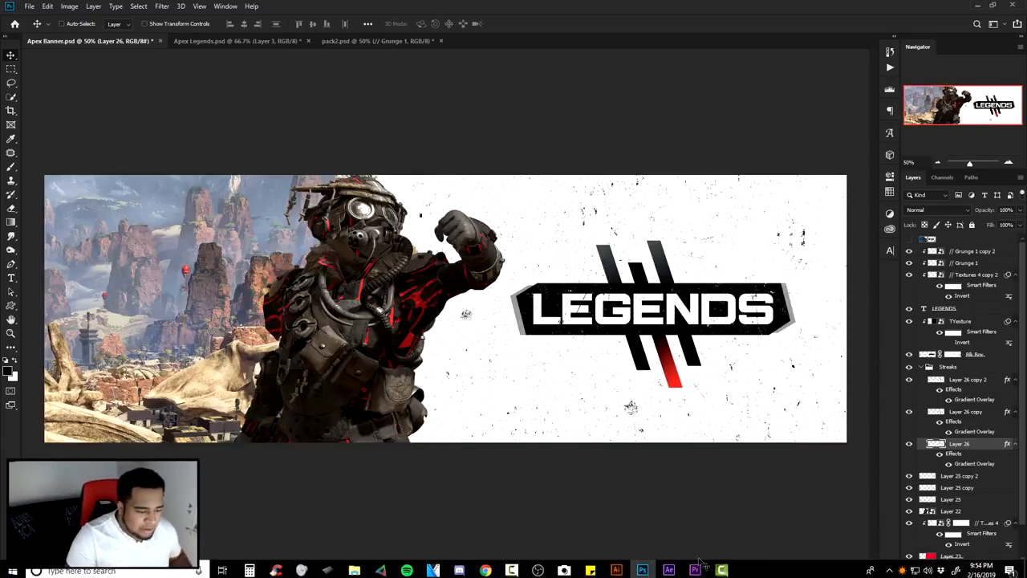
{"action": "left_click", "coordinate": [616, 569]}
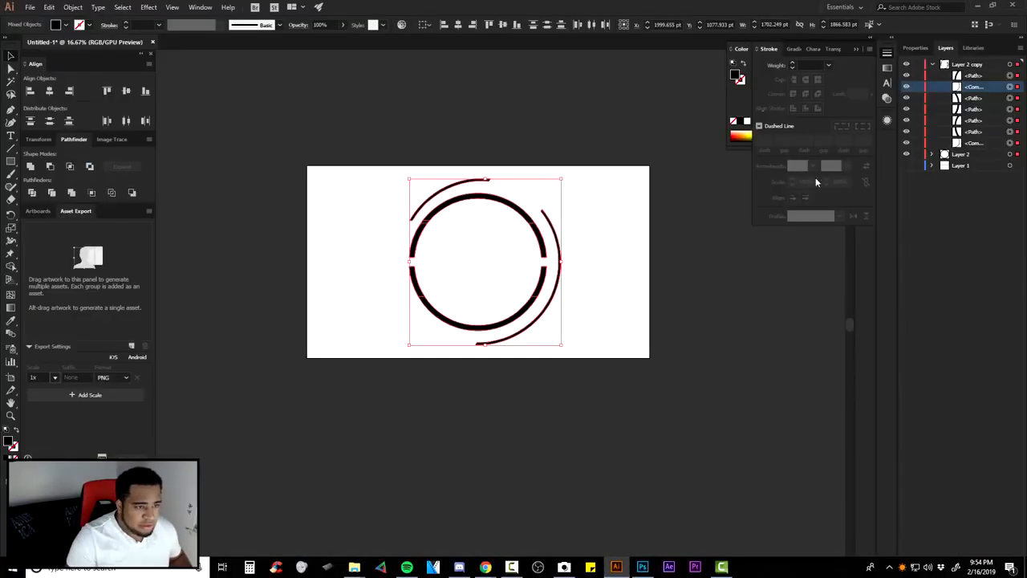
{"action": "left_click", "coordinate": [907, 65]}
{"action": "left_click", "coordinate": [906, 154]}
{"action": "left_click", "coordinate": [906, 164]}
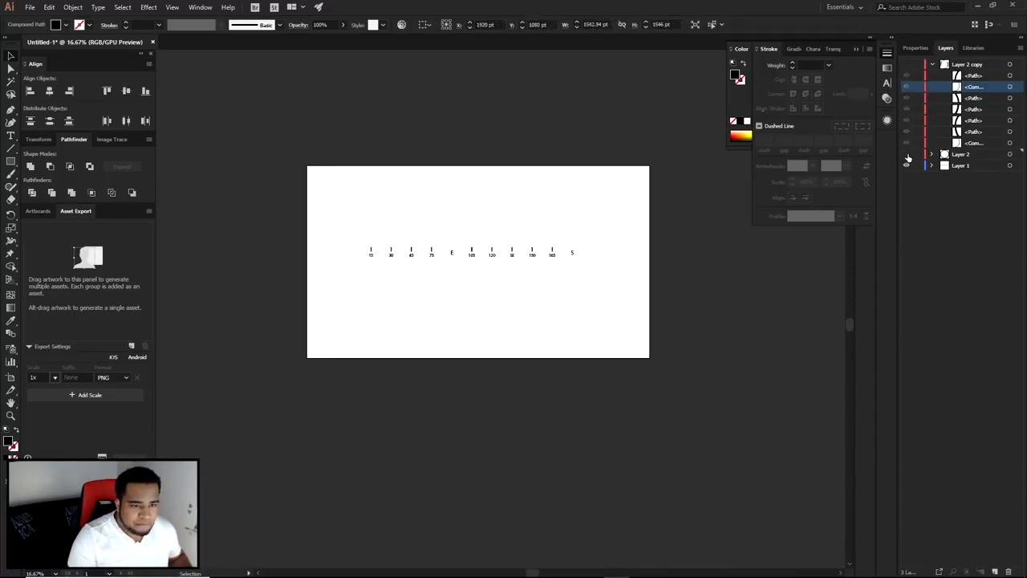
{"action": "left_click", "coordinate": [553, 256]}
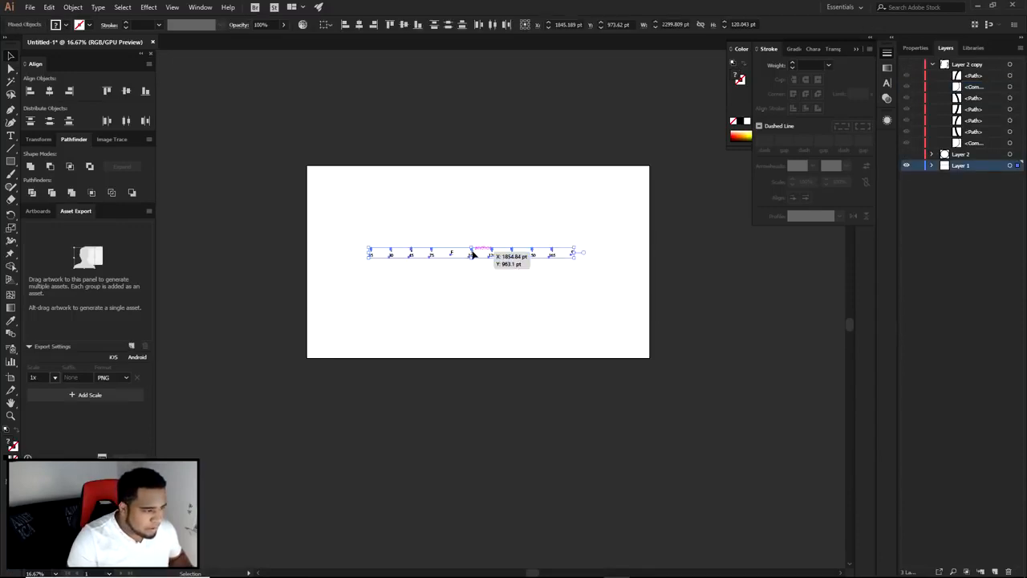
Step: Switch to Photoshop and paste the compass scale as a smart object, scaled down to about 6.6%
{"action": "left_click", "coordinate": [644, 569]}
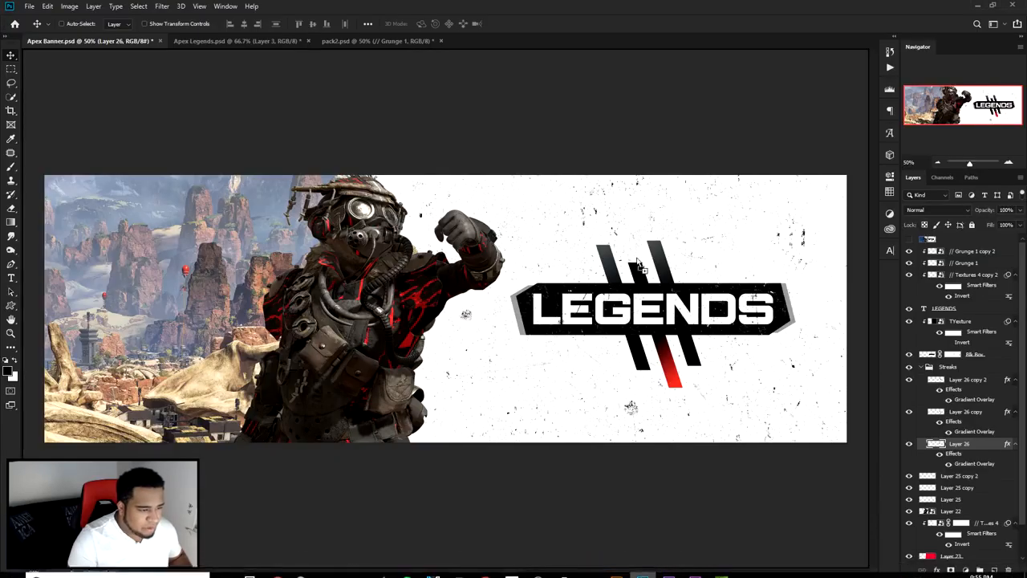
{"action": "key", "text": "ctrl+v"}
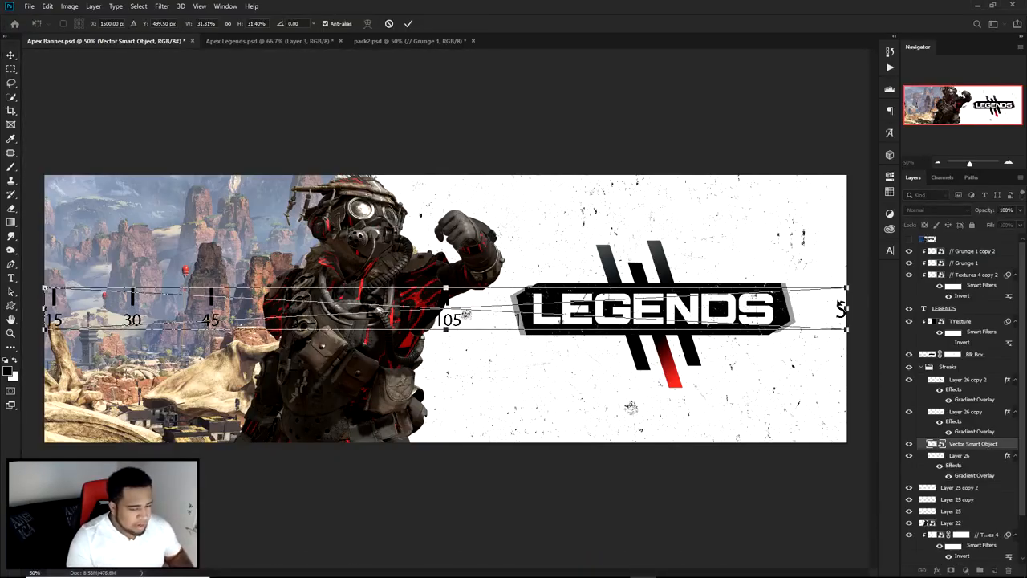
{"action": "left_click_drag", "start_coordinate": [850, 288], "coordinate": [526, 304]}
{"action": "key", "text": "Return"}
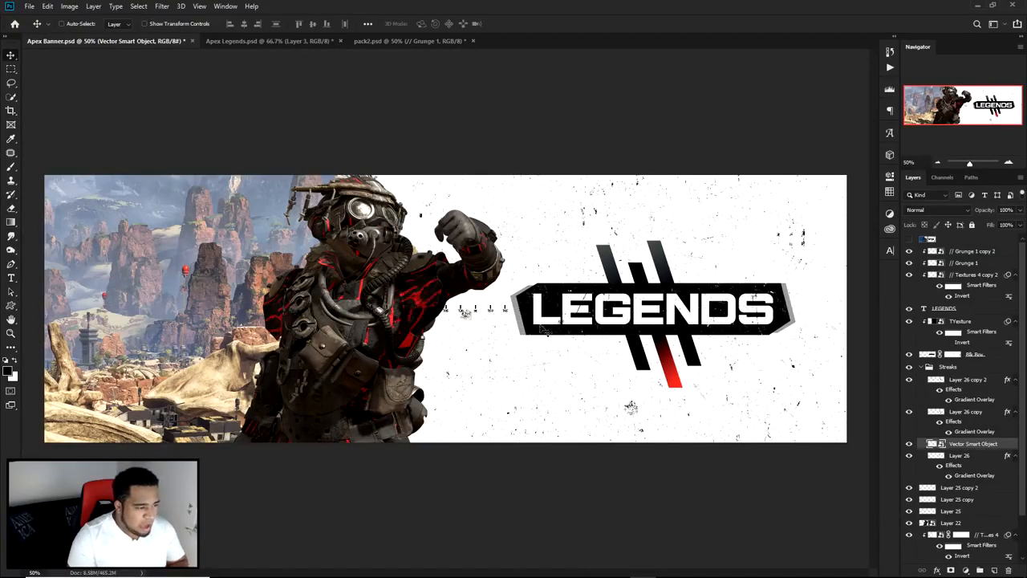
Step: Compare with the reference image, and move the compass scale up to the banner's upper edge above the LEGENDS title
{"action": "left_click", "coordinate": [907, 242]}
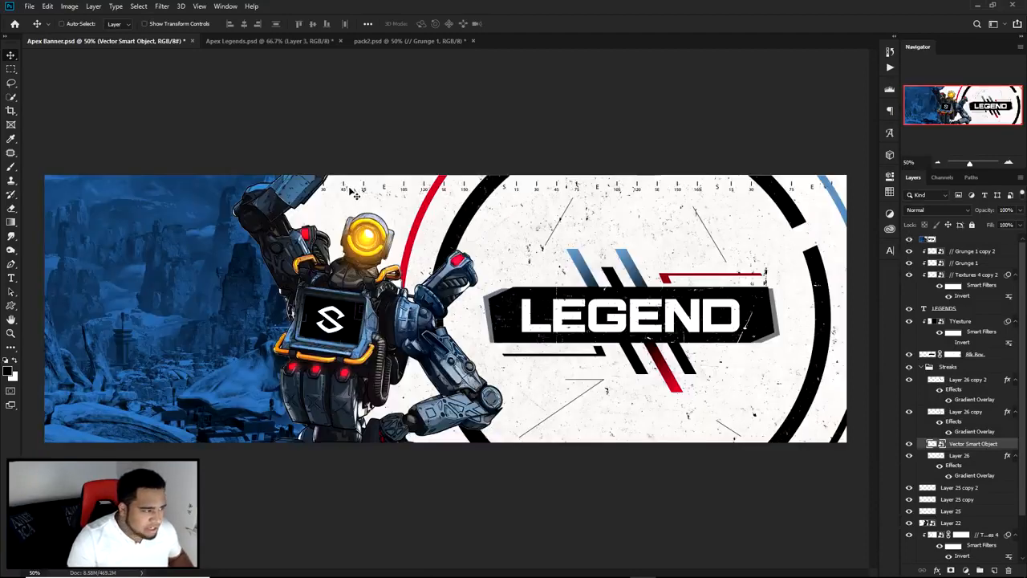
{"action": "left_click", "coordinate": [908, 240]}
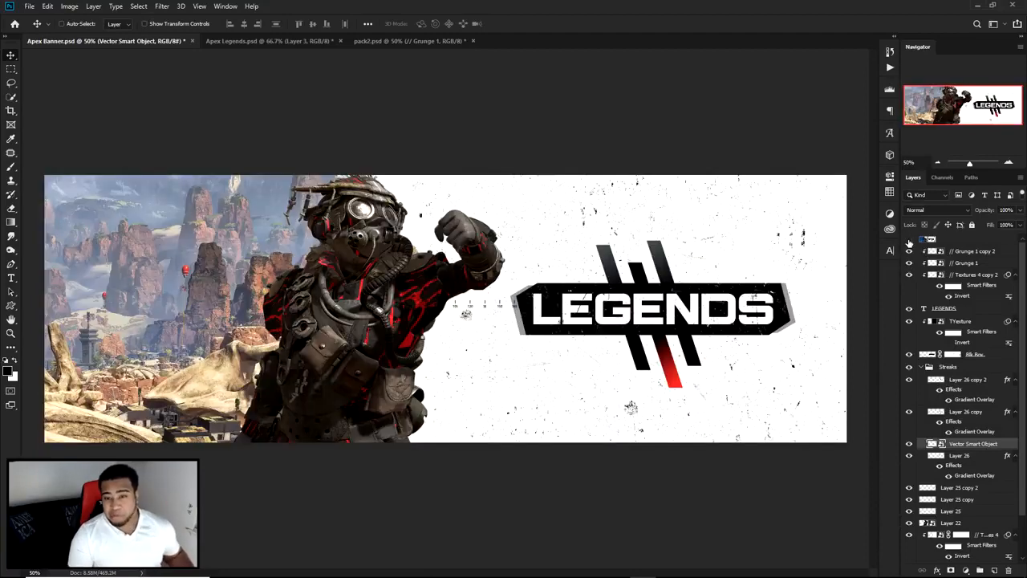
{"action": "left_click_drag", "start_coordinate": [520, 325], "coordinate": [688, 187]}
{"action": "left_click", "coordinate": [626, 194], "text": "ctrl"}
{"action": "key", "text": "ctrl+t"}
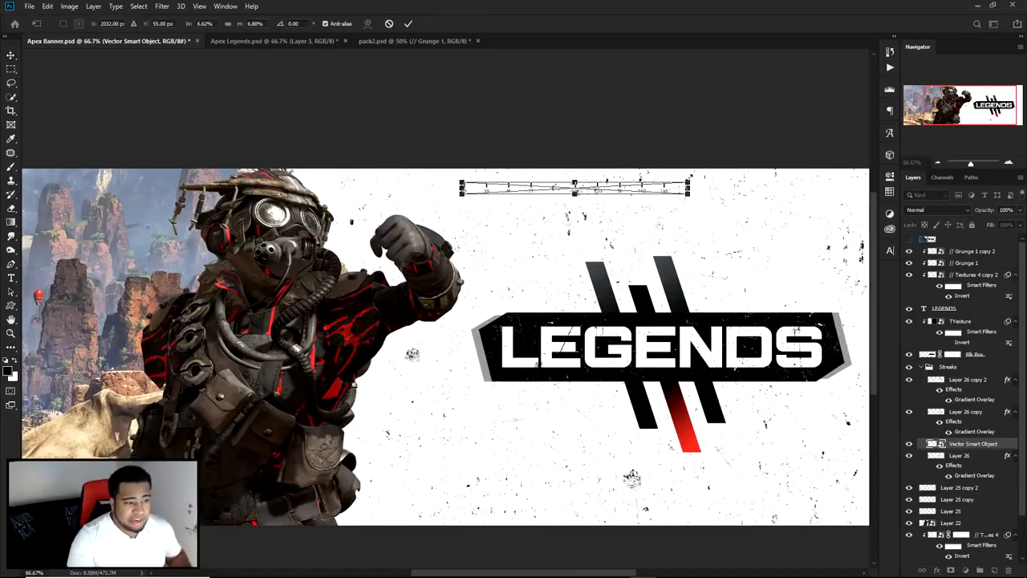
{"action": "key", "text": "Return"}
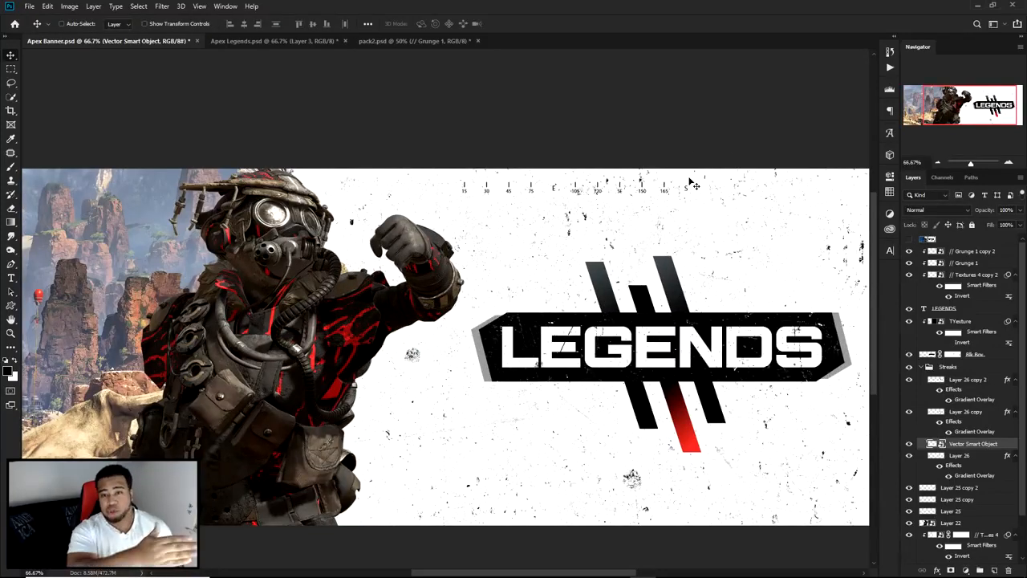
Step: Duplicate the compass scale twice into a continuous row along the banner's upper edge and shift all three pieces into alignment
{"action": "left_click_drag", "start_coordinate": [642, 192], "coordinate": [709, 196]}
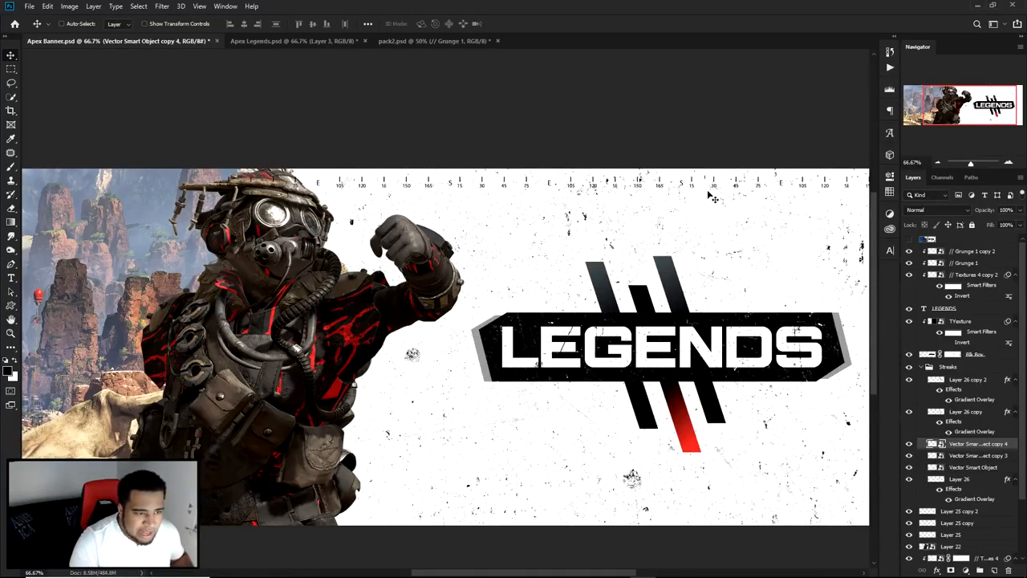
{"action": "left_click", "coordinate": [967, 467], "text": "shift"}
{"action": "key", "text": "ctrl+minus"}
{"action": "left_click_drag", "start_coordinate": [595, 193], "coordinate": [603, 193]}
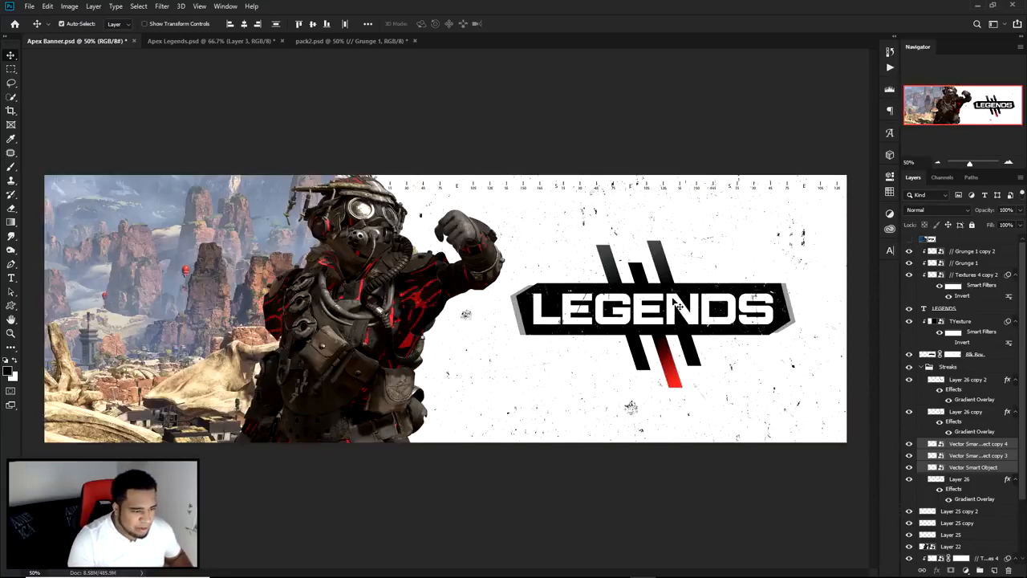
Step: Collapse the Streaks group and add a new empty layer directly above it
{"action": "scroll", "coordinate": [697, 290], "scroll_direction": "up", "scroll_amount": 1}
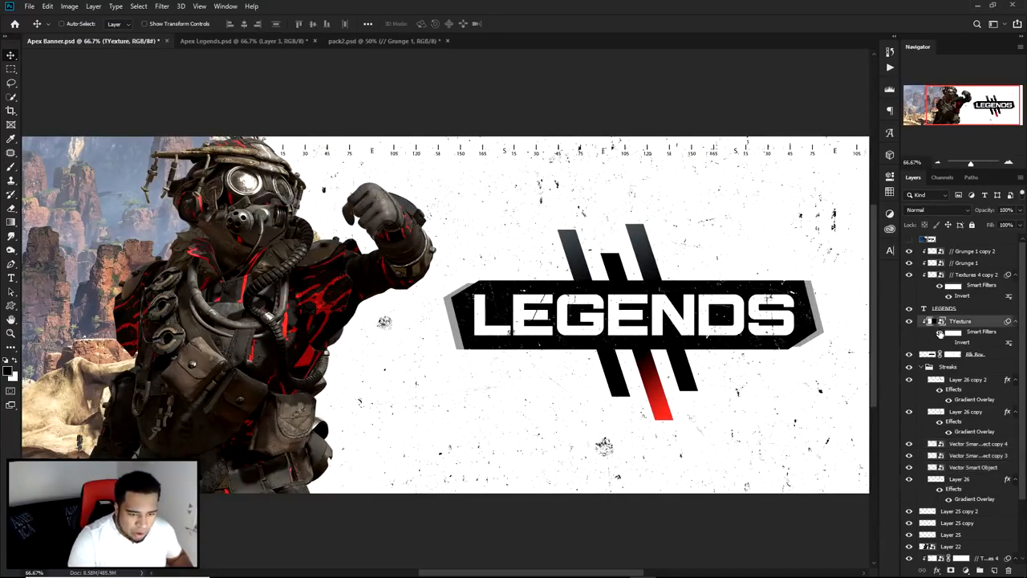
{"action": "left_click", "coordinate": [946, 354]}
{"action": "left_click", "coordinate": [929, 367]}
{"action": "left_click", "coordinate": [955, 367]}
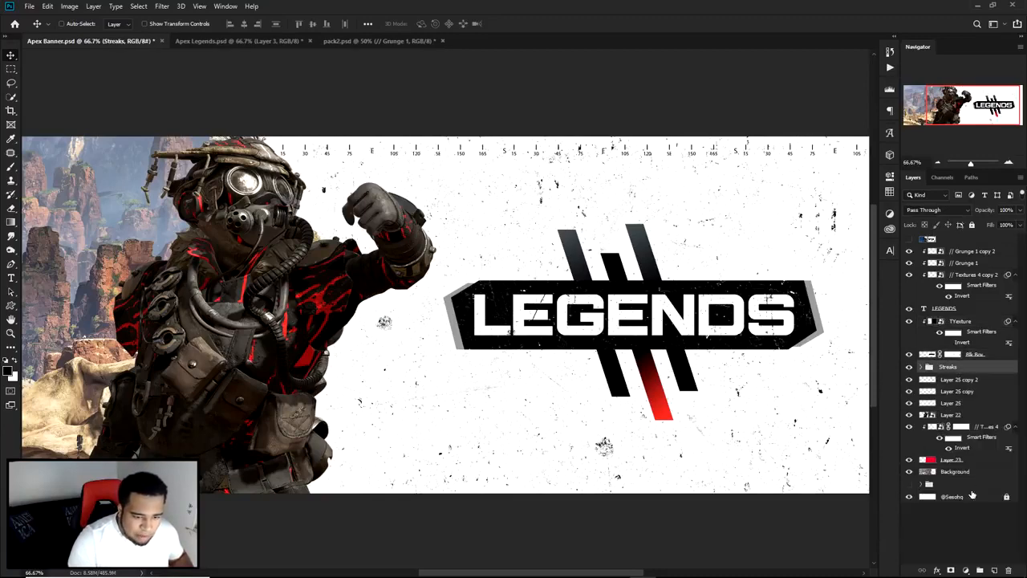
{"action": "left_click", "coordinate": [993, 568]}
Step: Draw a closed Pen path of a long, thin bar with a raised slanted end, beside the right streak just above the title panel
{"action": "key", "text": "p"}
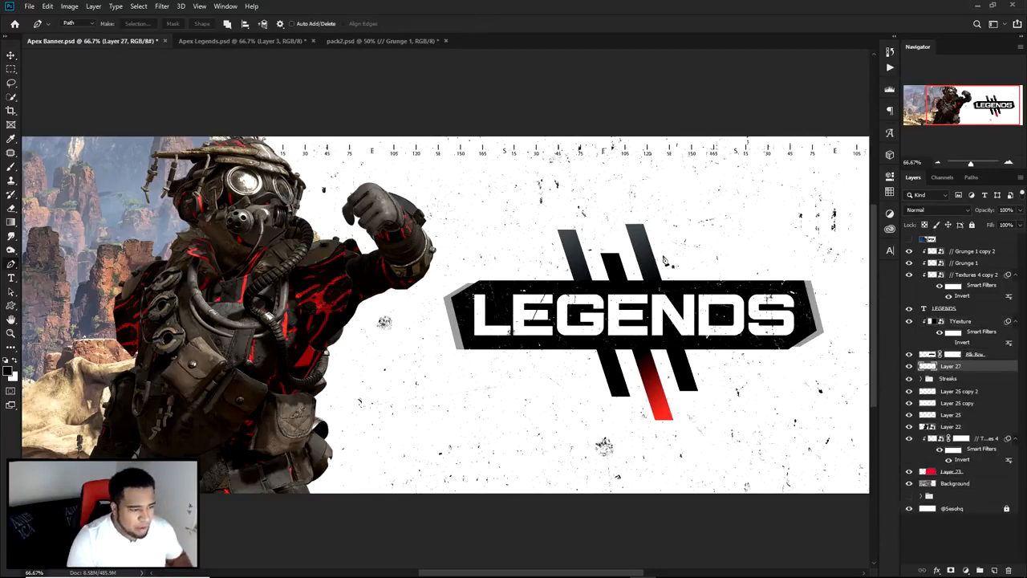
{"action": "scroll", "coordinate": [668, 285], "scroll_direction": "up", "scroll_amount": 3}
{"action": "left_click", "coordinate": [644, 268]}
{"action": "left_click", "coordinate": [661, 320]}
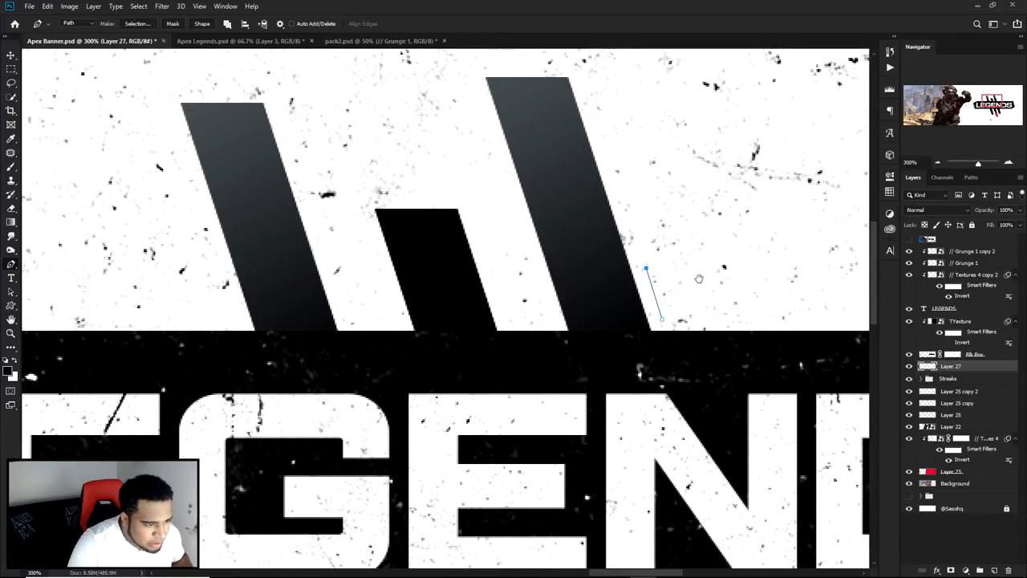
{"action": "left_click_drag", "start_coordinate": [700, 279], "coordinate": [528, 249]}
{"action": "left_click", "coordinate": [526, 239]}
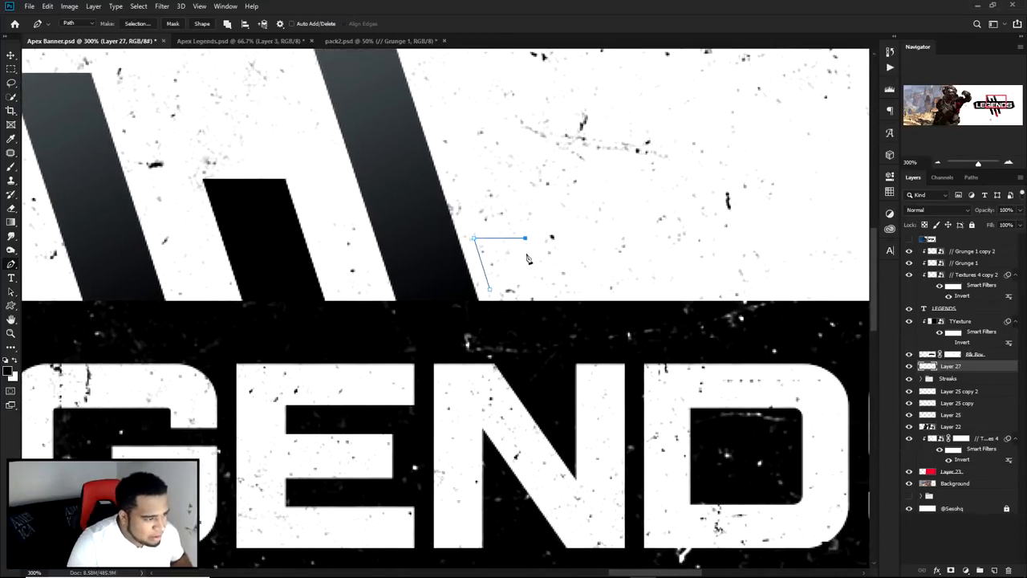
{"action": "left_click_drag", "start_coordinate": [528, 258], "coordinate": [425, 248]}
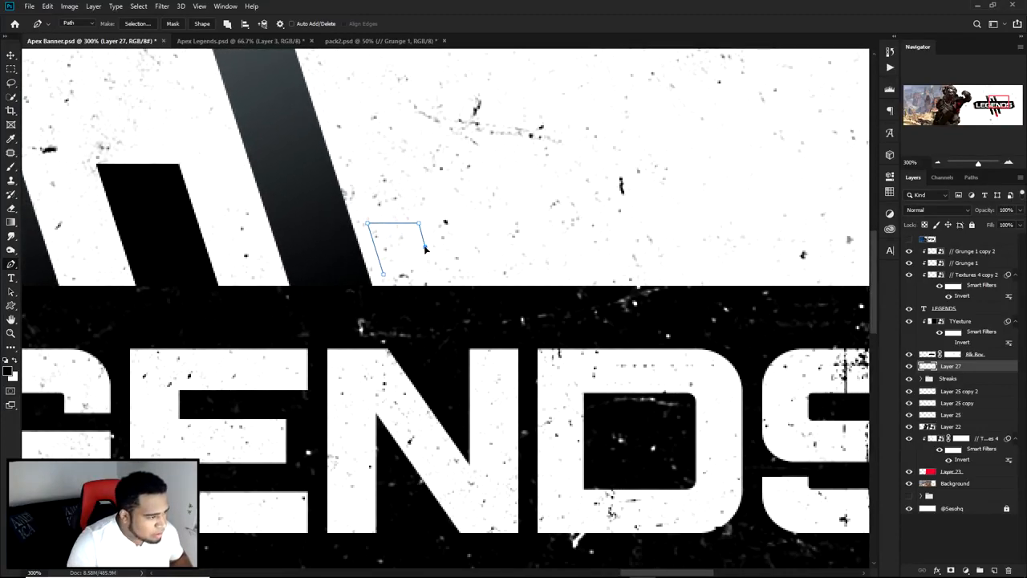
{"action": "left_click", "coordinate": [827, 247]}
{"action": "left_click_drag", "start_coordinate": [796, 270], "coordinate": [787, 275]}
{"action": "left_click", "coordinate": [787, 275]}
{"action": "left_click", "coordinate": [374, 280]}
{"action": "left_click_drag", "start_coordinate": [777, 277], "coordinate": [791, 290]}
{"action": "key", "text": "ctrl+z"}
{"action": "key", "text": "ctrl+z"}
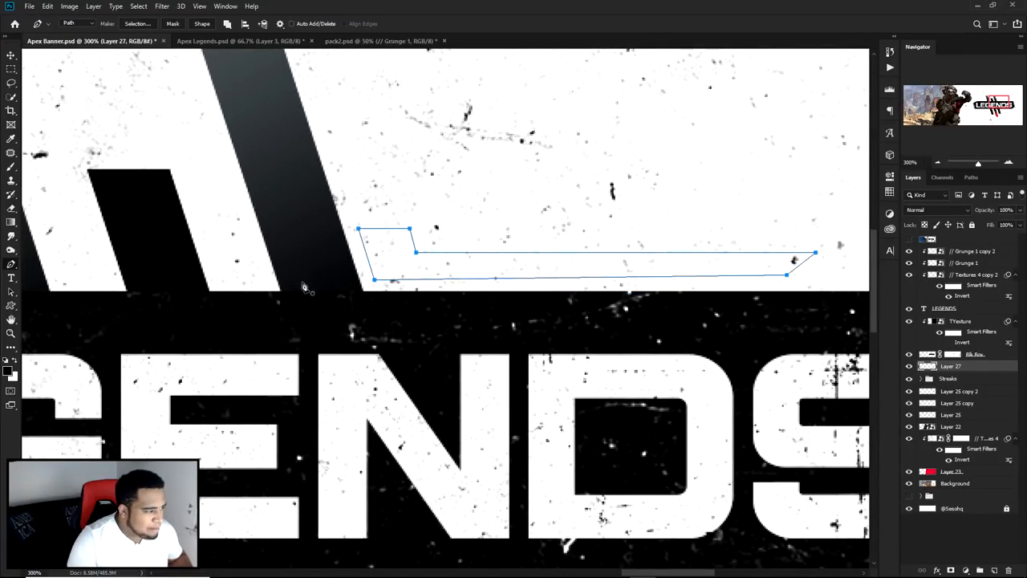
Step: Refine the bar path by levelling its lower edge, lowering the upper edge to thin it, and adjusting the slanted corners
{"action": "left_click", "coordinate": [794, 284], "text": "ctrl"}
{"action": "left_click_drag", "start_coordinate": [786, 275], "coordinate": [787, 280]}
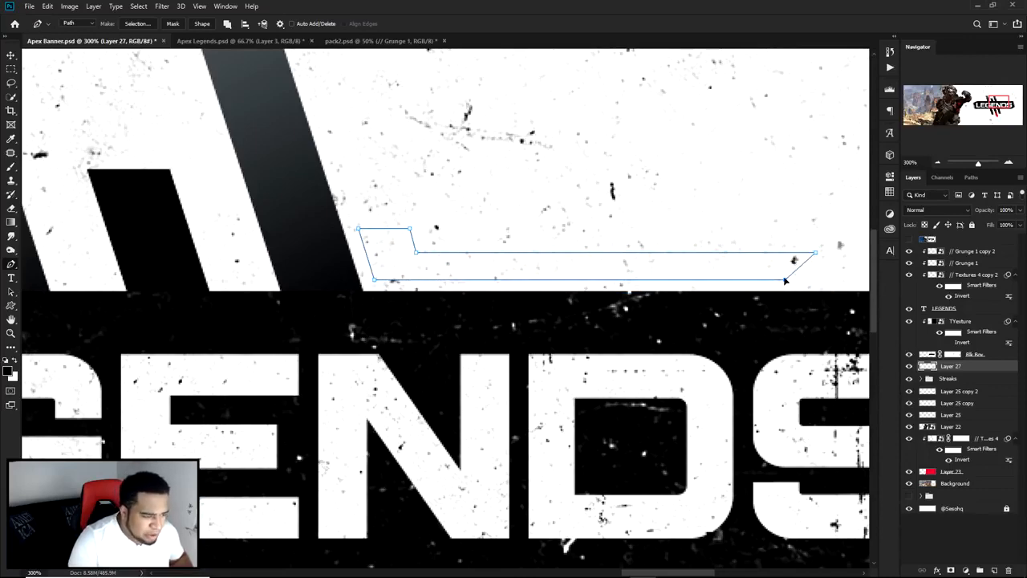
{"action": "left_click_drag", "start_coordinate": [402, 244], "coordinate": [772, 263]}
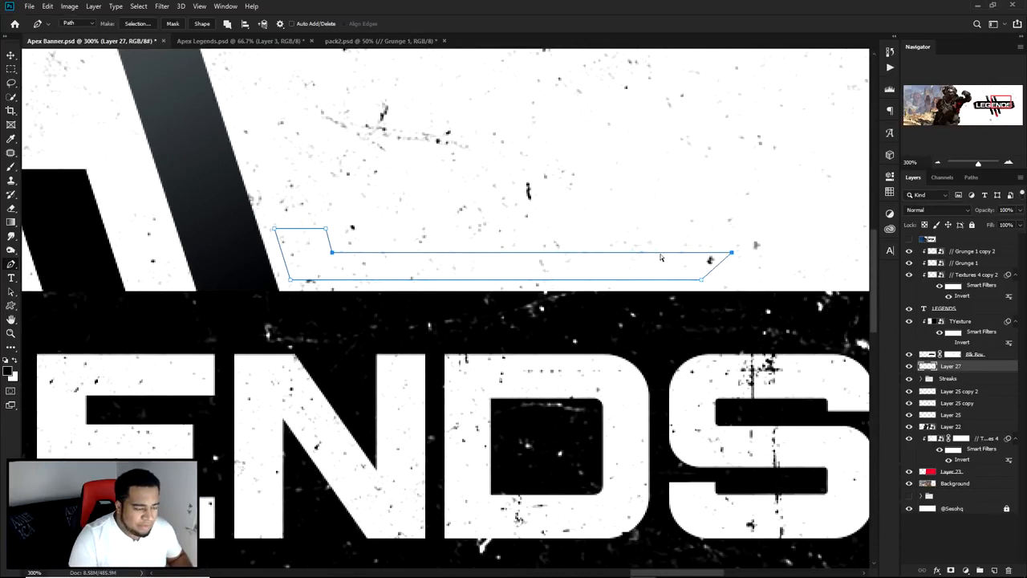
{"action": "left_click_drag", "start_coordinate": [334, 256], "coordinate": [335, 263]}
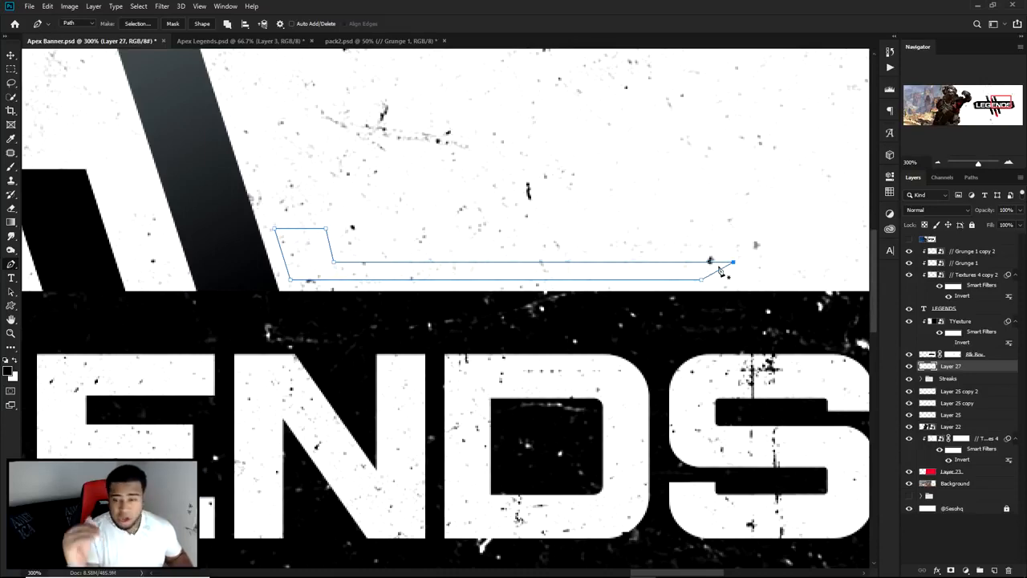
{"action": "left_click_drag", "start_coordinate": [735, 265], "coordinate": [723, 265]}
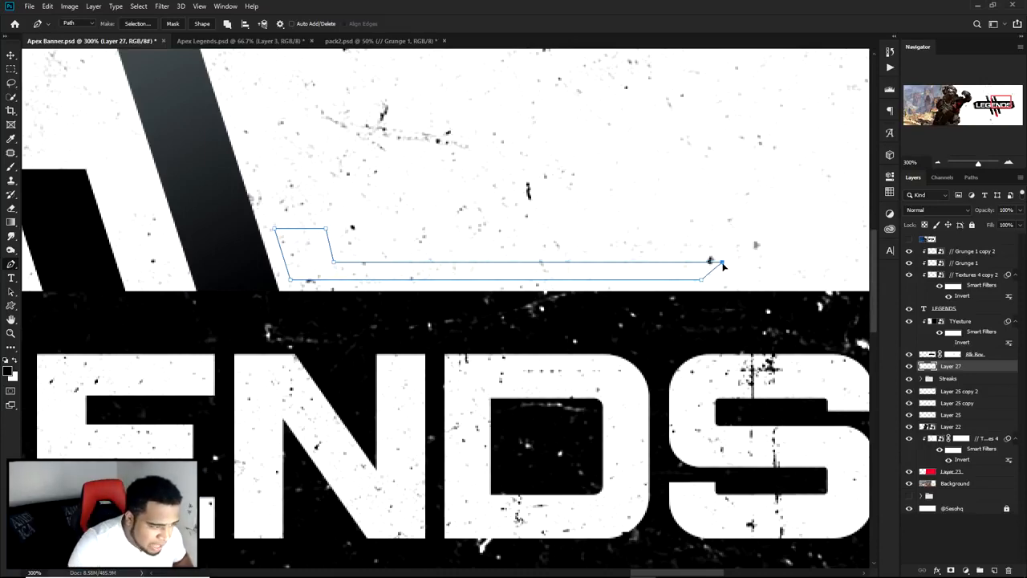
{"action": "left_click_drag", "start_coordinate": [327, 230], "coordinate": [326, 230]}
{"action": "left_click", "coordinate": [350, 230]}
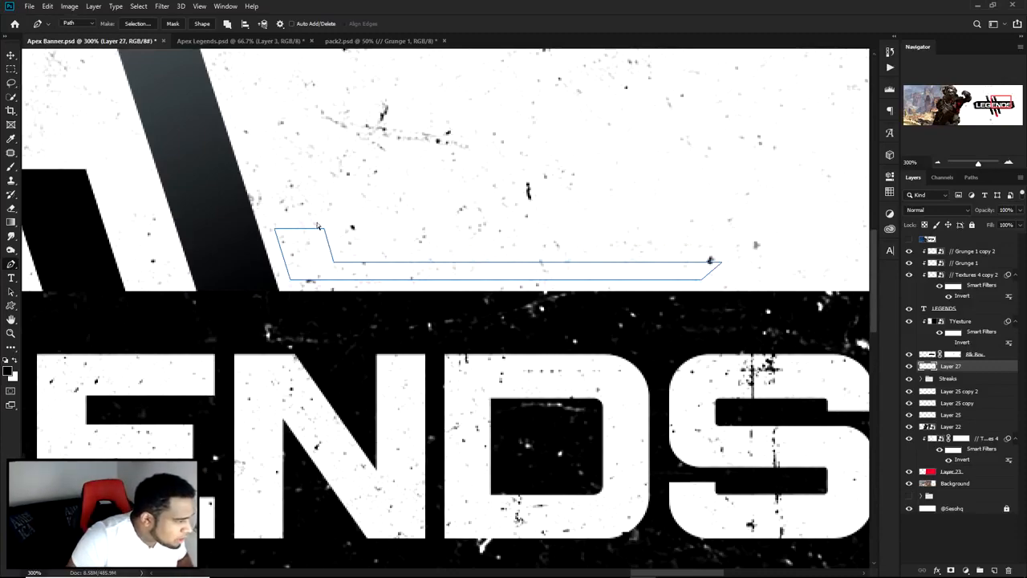
Step: Fill the bar path with the red of the middle streak and delete the path
{"action": "scroll", "coordinate": [409, 241], "scroll_direction": "down", "scroll_amount": 1}
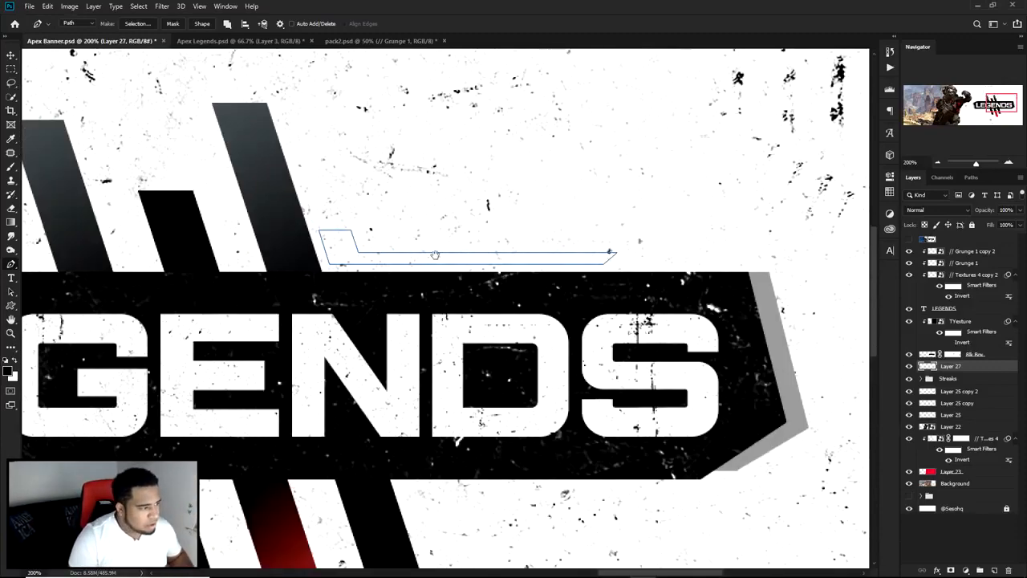
{"action": "left_click_drag", "start_coordinate": [429, 252], "coordinate": [617, 278]}
{"action": "scroll", "coordinate": [617, 278], "scroll_direction": "down", "scroll_amount": 1}
{"action": "right_click", "coordinate": [613, 230]}
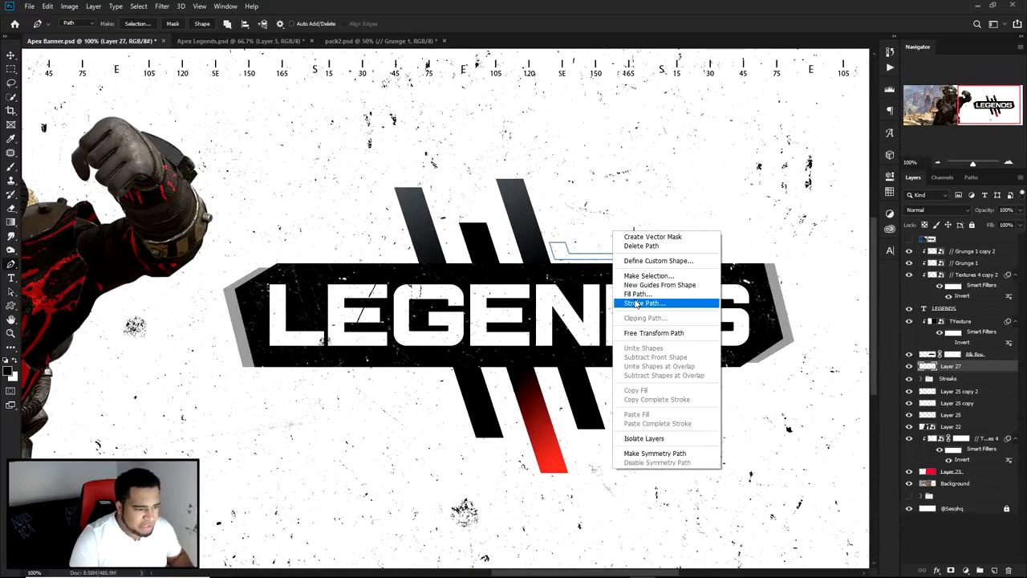
{"action": "left_click", "coordinate": [634, 294]}
{"action": "left_click", "coordinate": [742, 203]}
{"action": "left_click", "coordinate": [717, 229]}
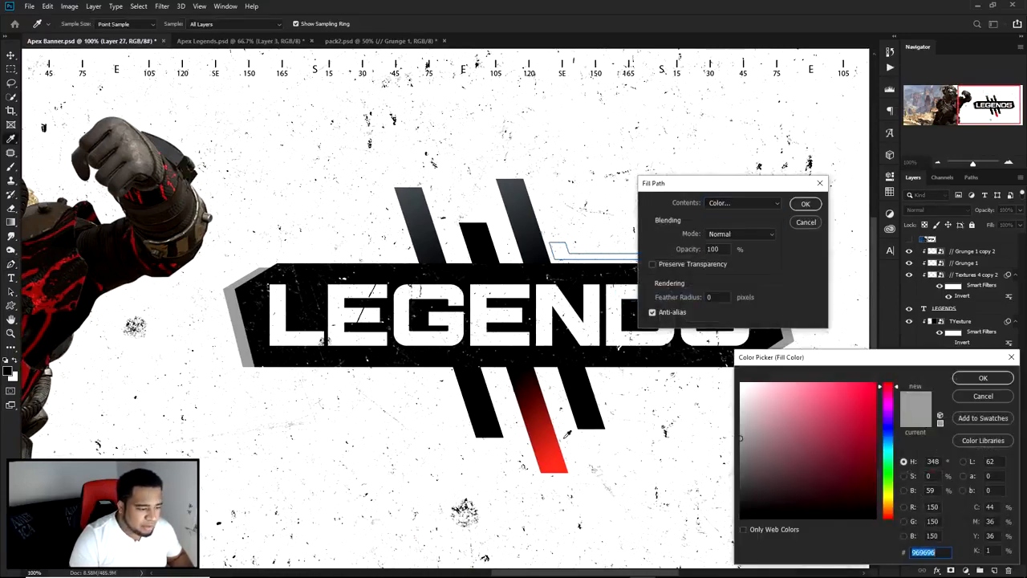
{"action": "left_click", "coordinate": [984, 379]}
{"action": "left_click", "coordinate": [805, 205]}
{"action": "right_click", "coordinate": [663, 215]}
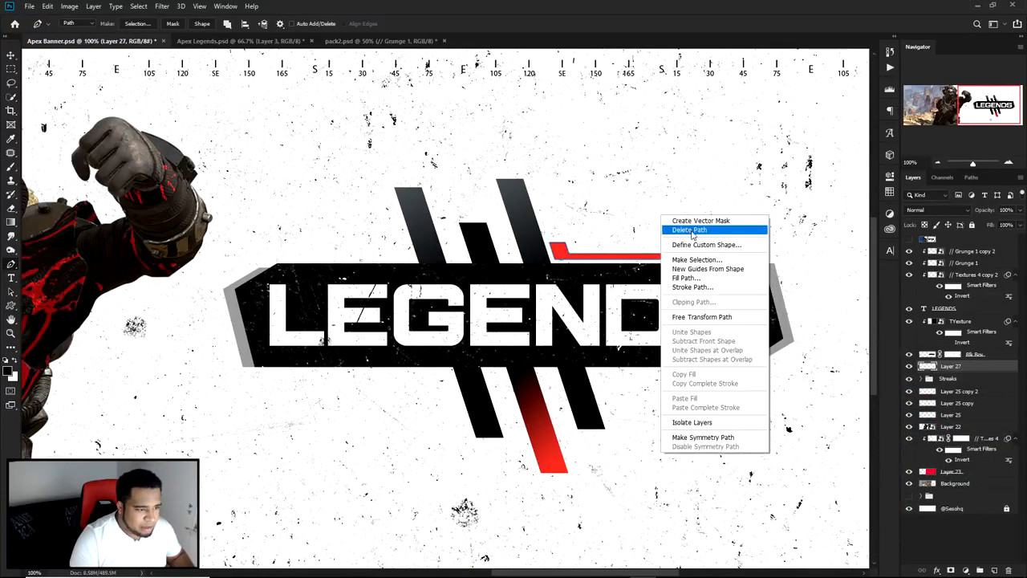
{"action": "left_click", "coordinate": [689, 231]}
Step: Duplicate the red bar to the lower left of the title panel and flip the copy vertically and horizontally
{"action": "key", "text": "v"}
{"action": "left_click_drag", "start_coordinate": [590, 259], "coordinate": [394, 390]}
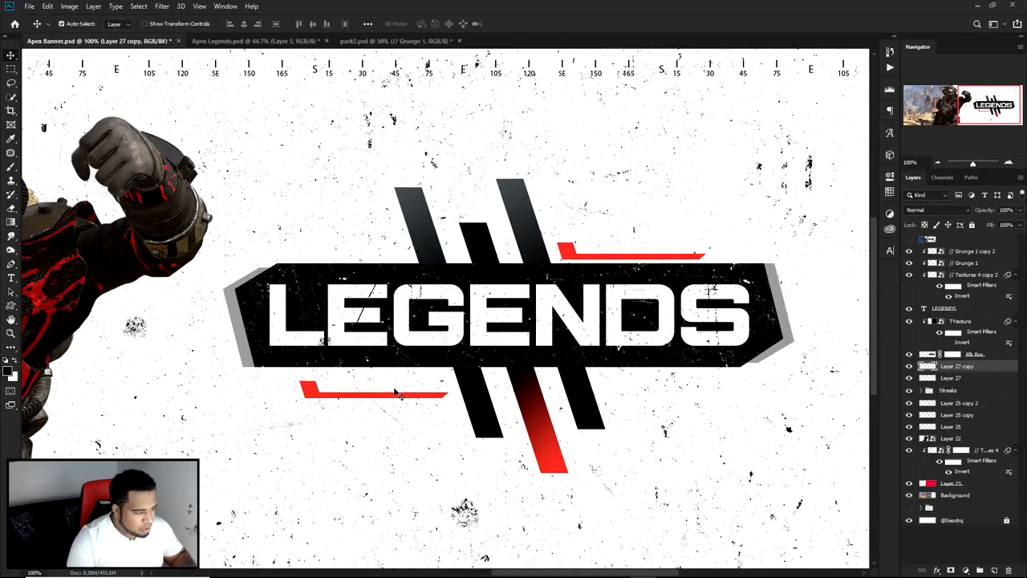
{"action": "key", "text": "ctrl+t"}
{"action": "right_click", "coordinate": [410, 377]}
{"action": "left_click", "coordinate": [453, 518]}
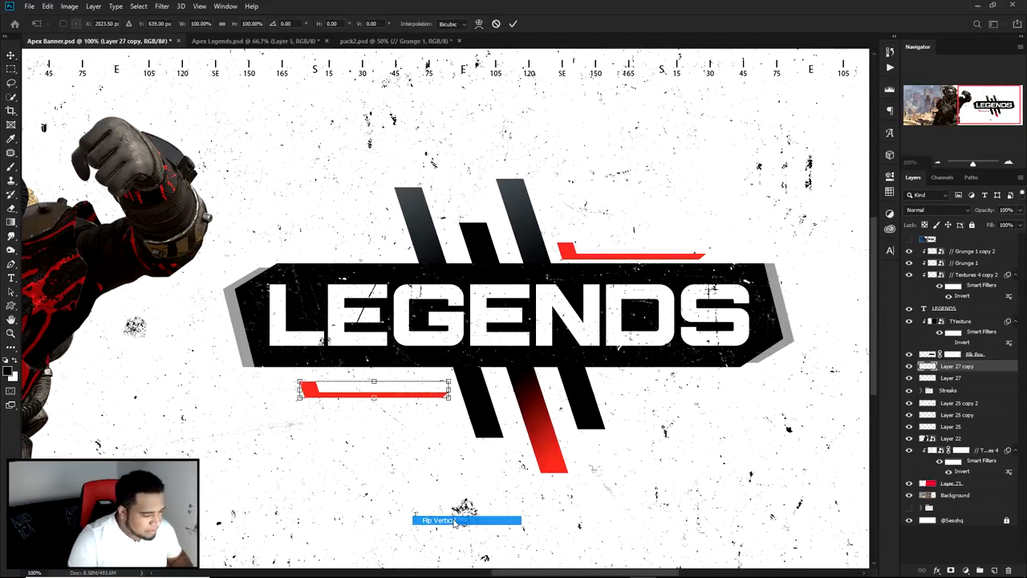
{"action": "right_click", "coordinate": [425, 392]}
{"action": "left_click", "coordinate": [450, 532]}
{"action": "key", "text": "Return"}
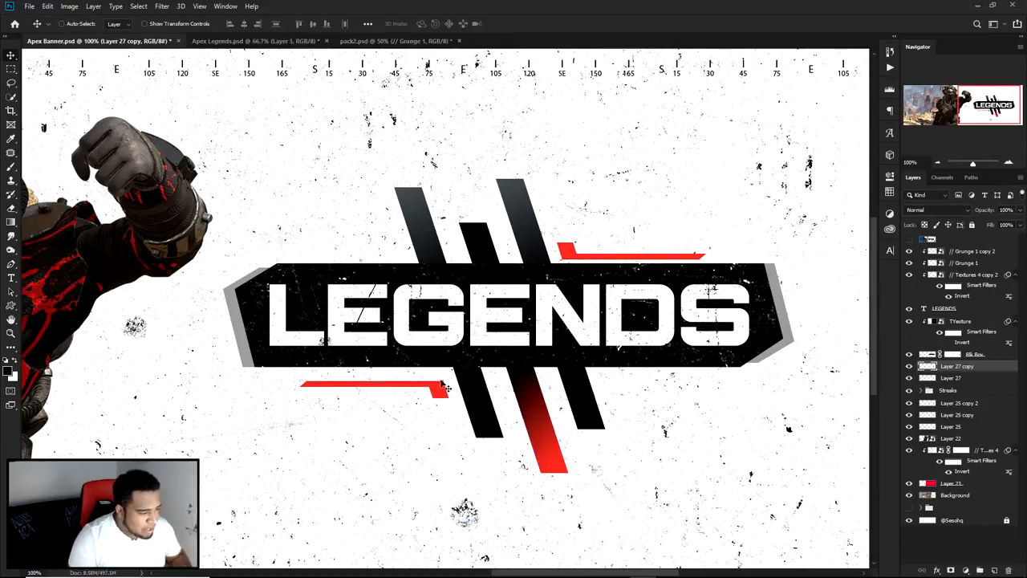
Step: Fine-tune both red bars' positions, placing the copy near the lower left streak and the original just above the title panel
{"action": "scroll", "coordinate": [445, 393], "scroll_direction": "up", "scroll_amount": 3}
{"action": "left_click_drag", "start_coordinate": [453, 419], "coordinate": [464, 398]}
{"action": "scroll", "coordinate": [464, 398], "scroll_direction": "down", "scroll_amount": 3}
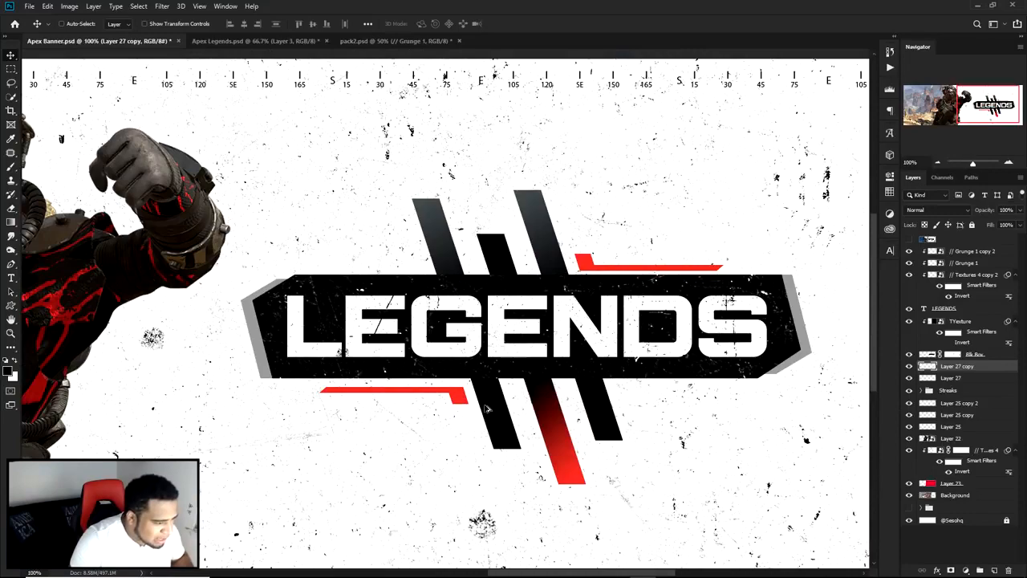
{"action": "left_click", "coordinate": [585, 263], "text": "ctrl"}
{"action": "scroll", "coordinate": [586, 263], "scroll_direction": "up", "scroll_amount": 2}
{"action": "left_click_drag", "start_coordinate": [587, 261], "coordinate": [586, 256]}
{"action": "scroll", "coordinate": [597, 268], "scroll_direction": "down", "scroll_amount": 4}
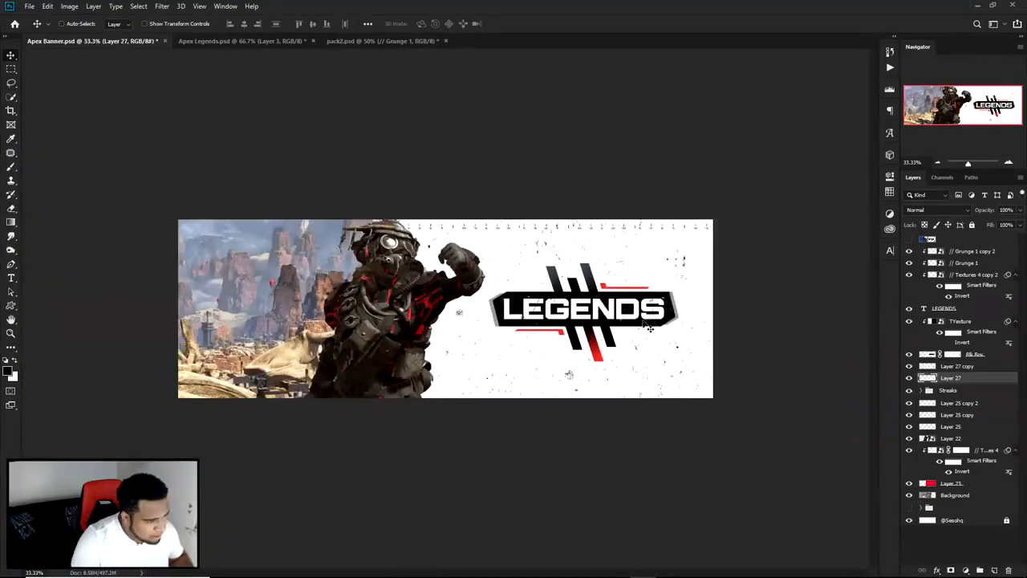
Step: Move the two red accent bars outward, the lower one further left and the upper one further right along the title panel
{"action": "scroll", "coordinate": [650, 327], "scroll_direction": "up", "scroll_amount": 1}
{"action": "scroll", "coordinate": [674, 337], "scroll_direction": "up", "scroll_amount": 1}
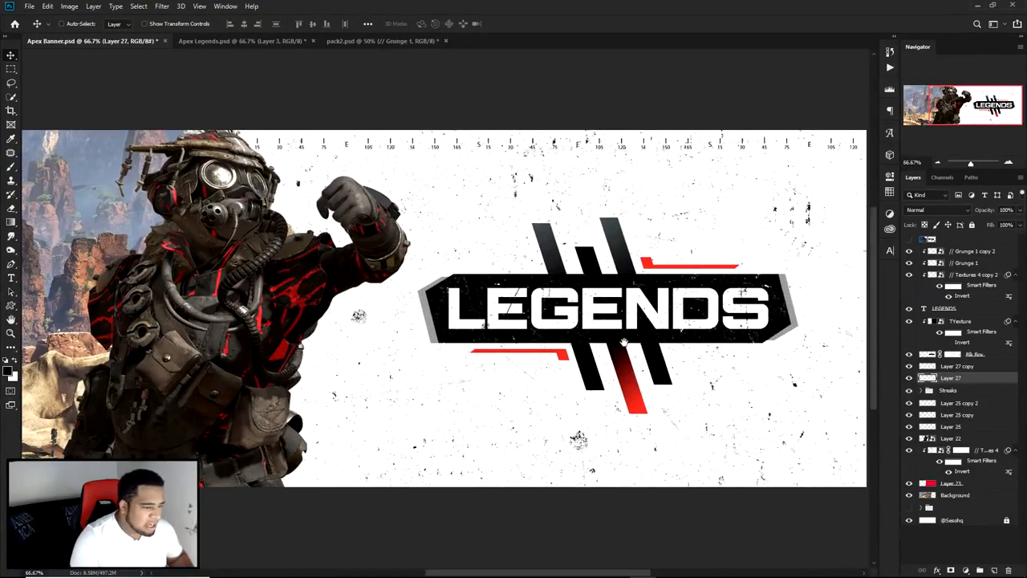
{"action": "left_click_drag", "start_coordinate": [562, 356], "coordinate": [495, 366]}
{"action": "left_click_drag", "start_coordinate": [653, 267], "coordinate": [720, 269]}
{"action": "left_click_drag", "start_coordinate": [738, 329], "coordinate": [720, 367]}
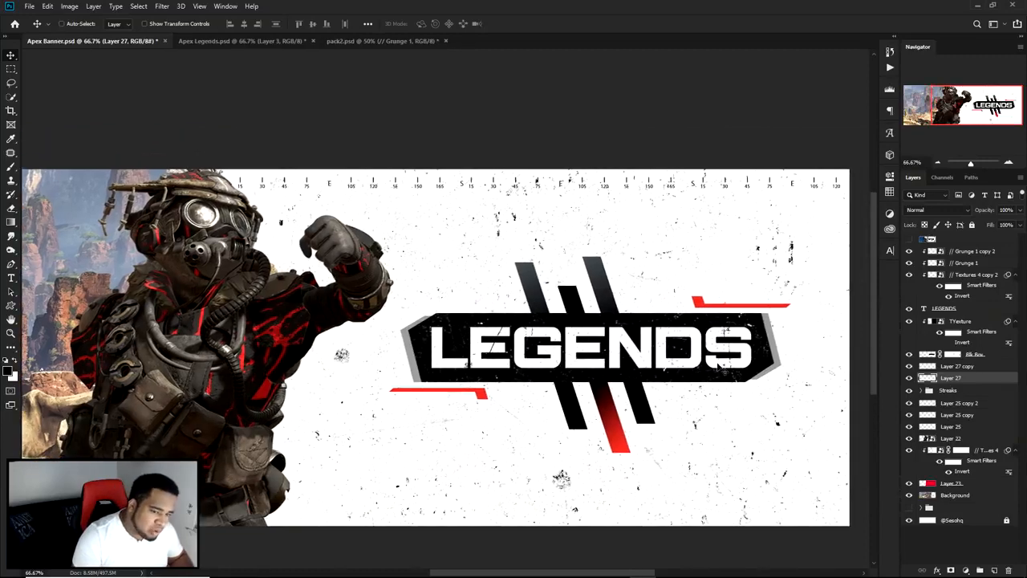
Step: Turn both red accent bars black with Hue/Saturation by lowering the Lightness of each bar's layer to the minimum
{"action": "key", "text": "ctrl+u"}
{"action": "left_click_drag", "start_coordinate": [779, 438], "coordinate": [716, 439]}
{"action": "left_click", "coordinate": [896, 333]}
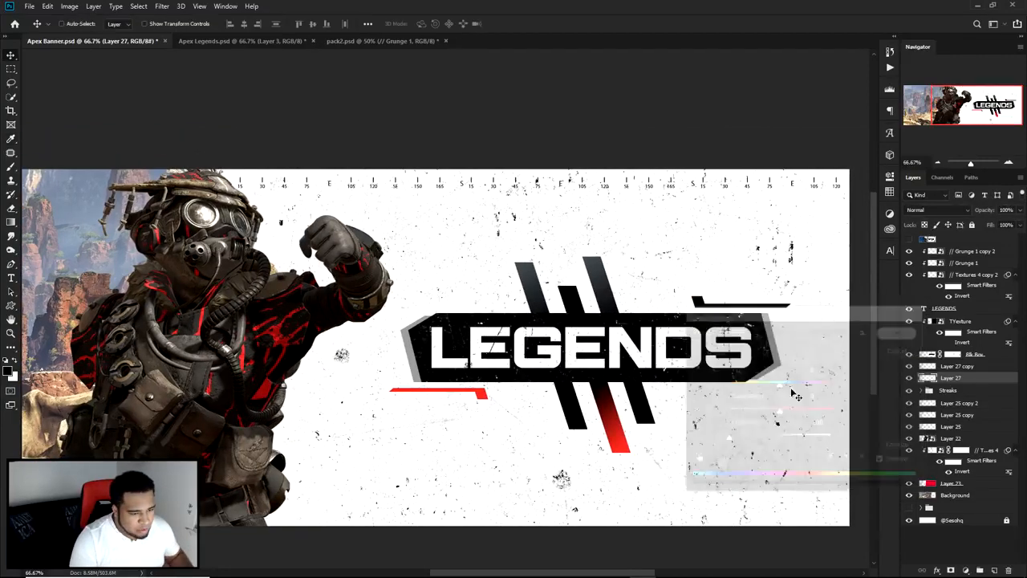
{"action": "left_click", "coordinate": [953, 365]}
{"action": "key", "text": "ctrl+u"}
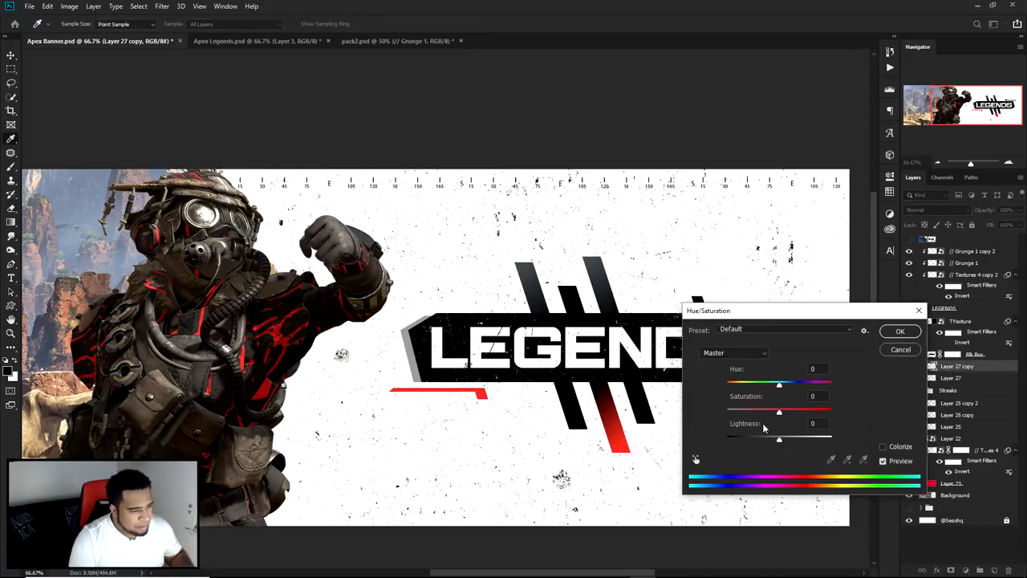
{"action": "left_click_drag", "start_coordinate": [753, 439], "coordinate": [689, 399]}
{"action": "left_click", "coordinate": [898, 332]}
{"action": "key", "text": "v"}
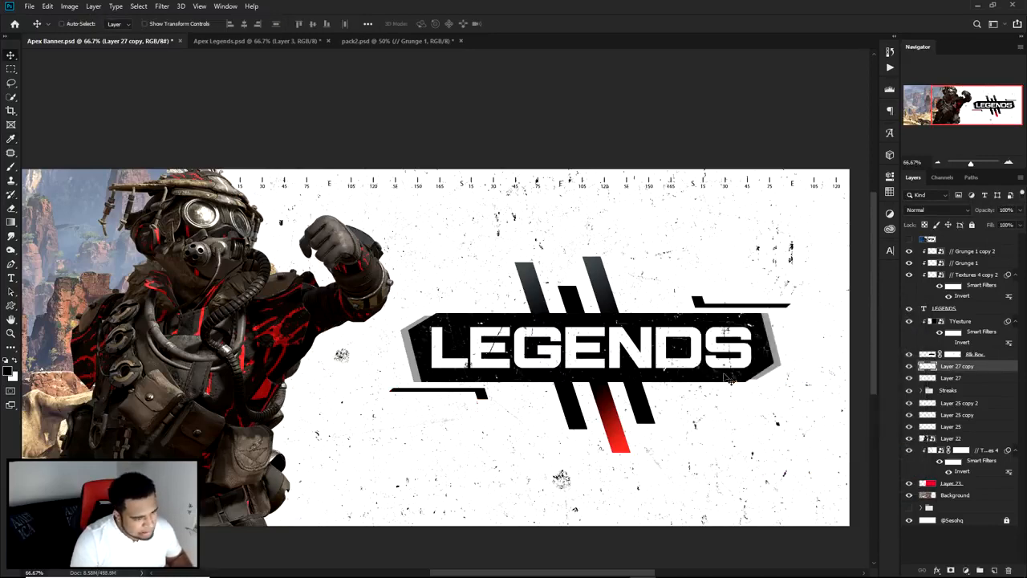
Step: Show the reference banner briefly to compare its title panel and accent bars with the current design, and hide it again
{"action": "key", "text": "ctrl+minus"}
{"action": "scroll", "coordinate": [648, 404], "scroll_direction": "up", "scroll_amount": 1}
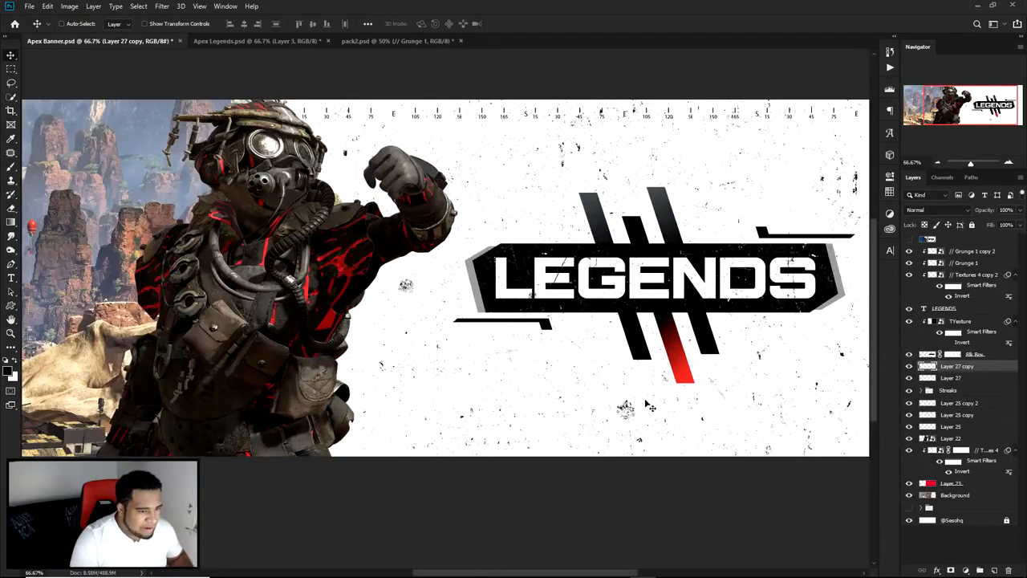
{"action": "left_click", "coordinate": [909, 240]}
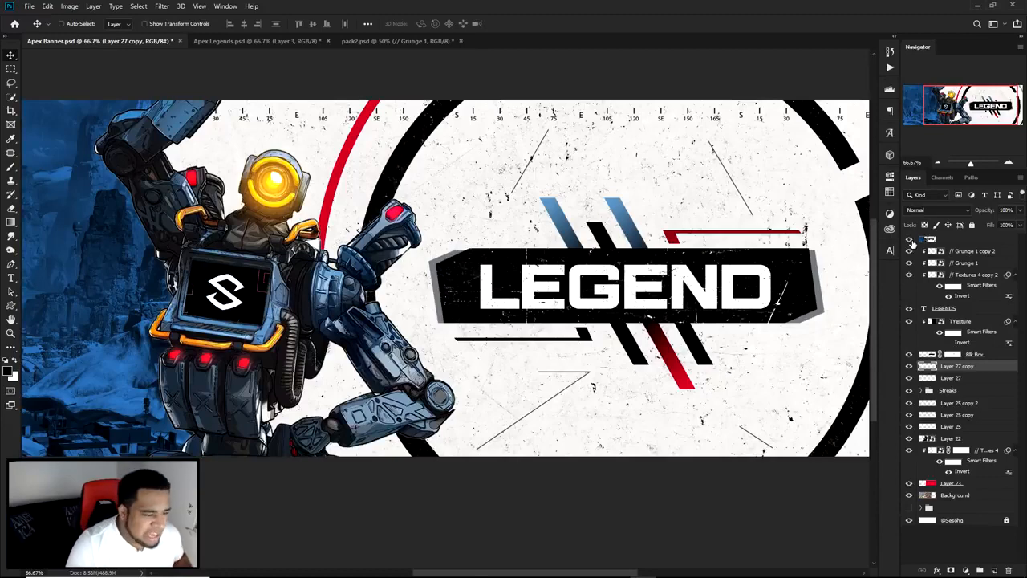
{"action": "left_click", "coordinate": [908, 239]}
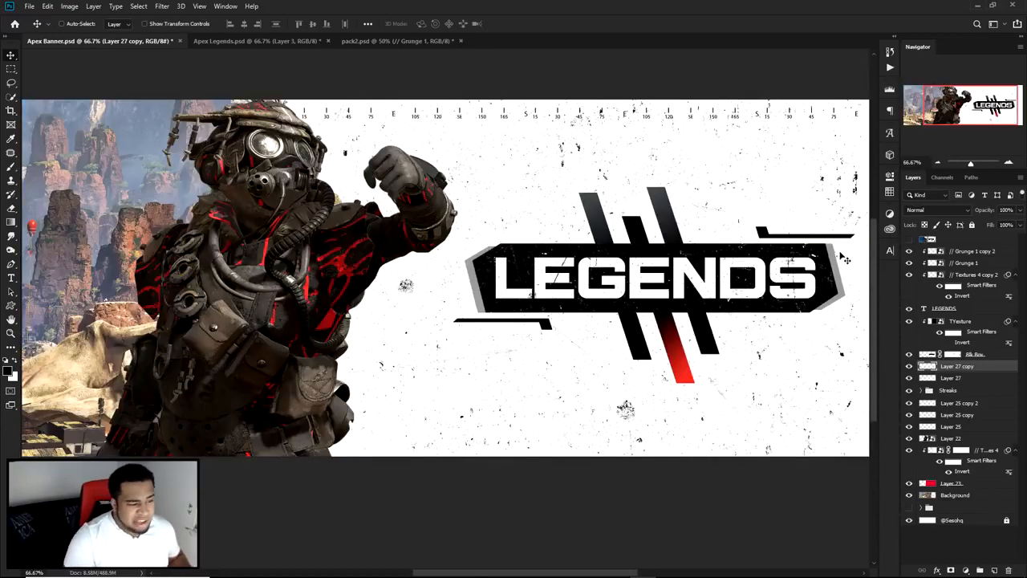
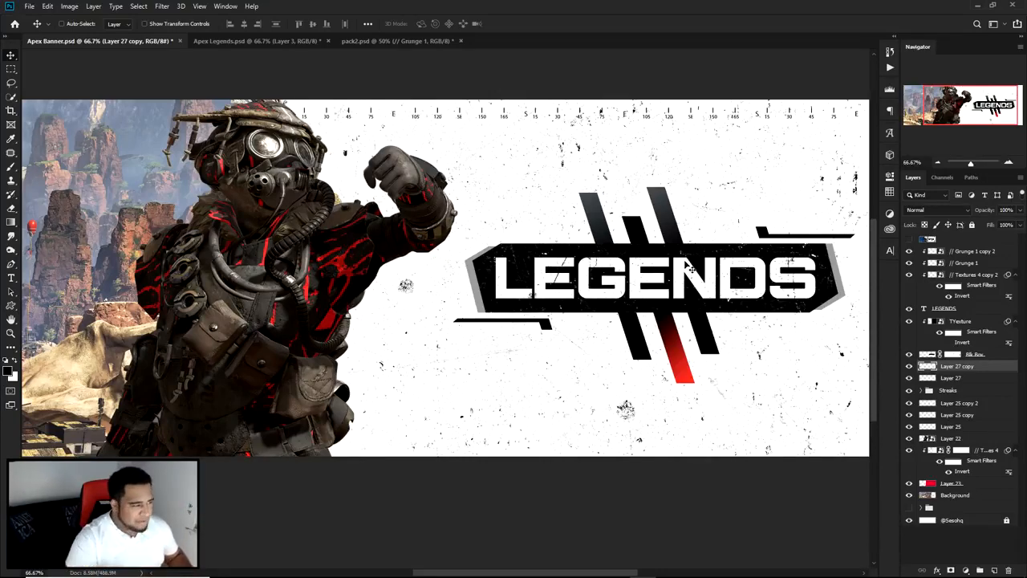
Step: Group the layers of the two black accent bars and name the group "left/right things"
{"action": "key", "text": "ctrl+minus"}
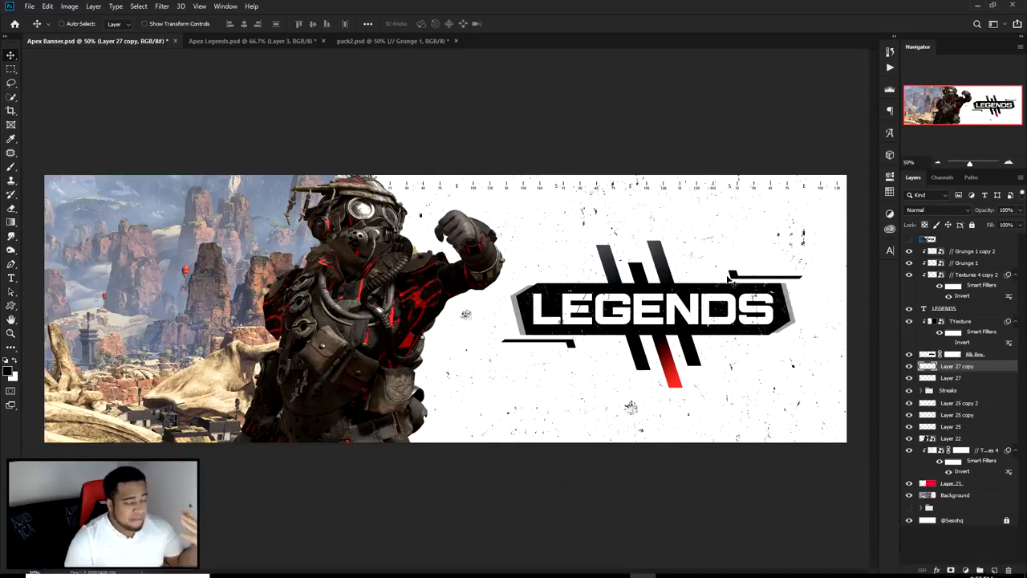
{"action": "left_click", "coordinate": [962, 377], "text": "shift"}
{"action": "key", "text": "ctrl+g"}
{"action": "double_click", "coordinate": [958, 367]}
{"action": "type", "text": "Li"}
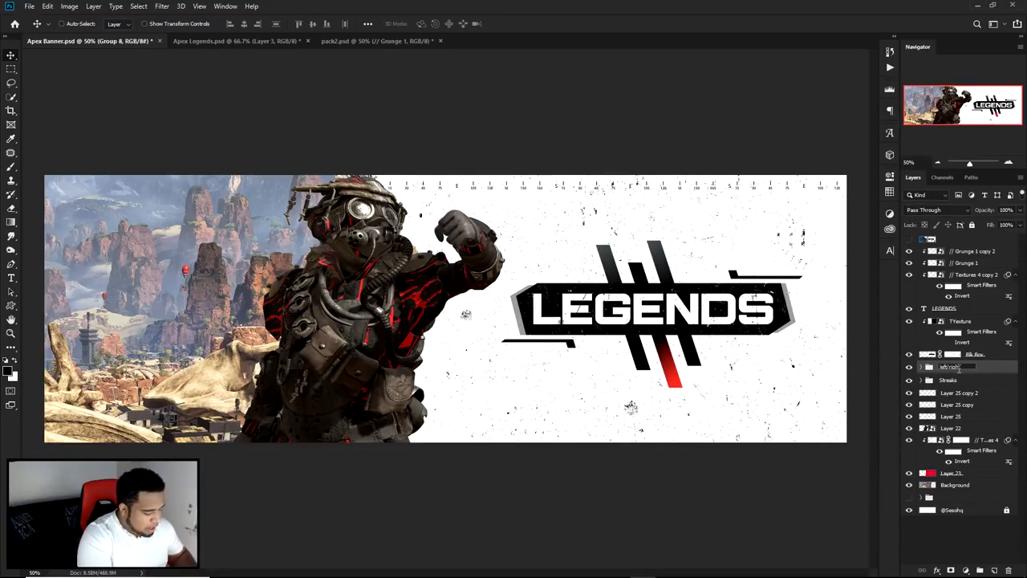
{"action": "type", "text": "ft/right things"}
{"action": "key", "text": "Return"}
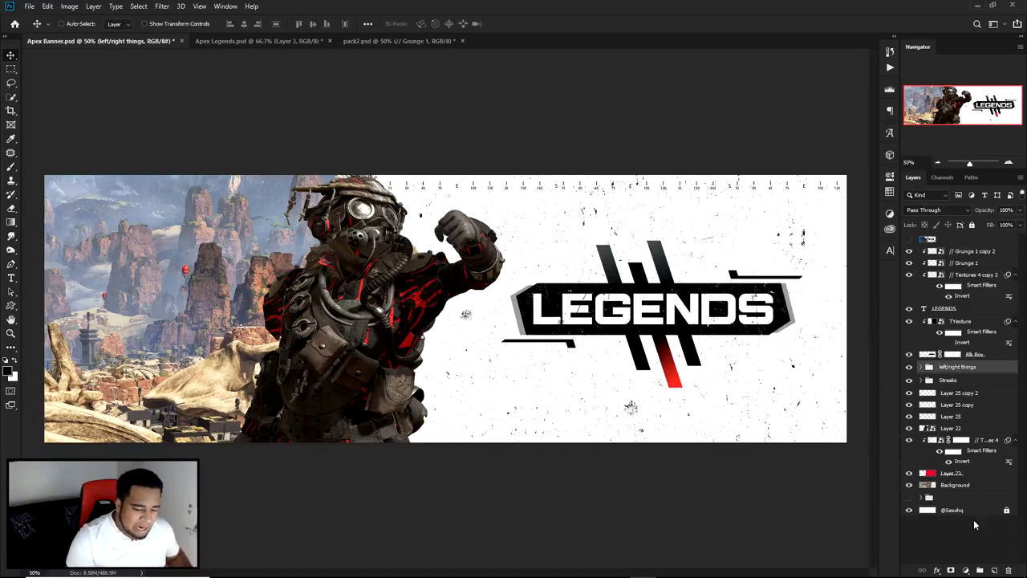
Step: Add a new layer directly above the left/right things group and choose the Ellipse tool
{"action": "left_click", "coordinate": [992, 570]}
{"action": "left_click", "coordinate": [909, 354]}
{"action": "left_click", "coordinate": [909, 354]}
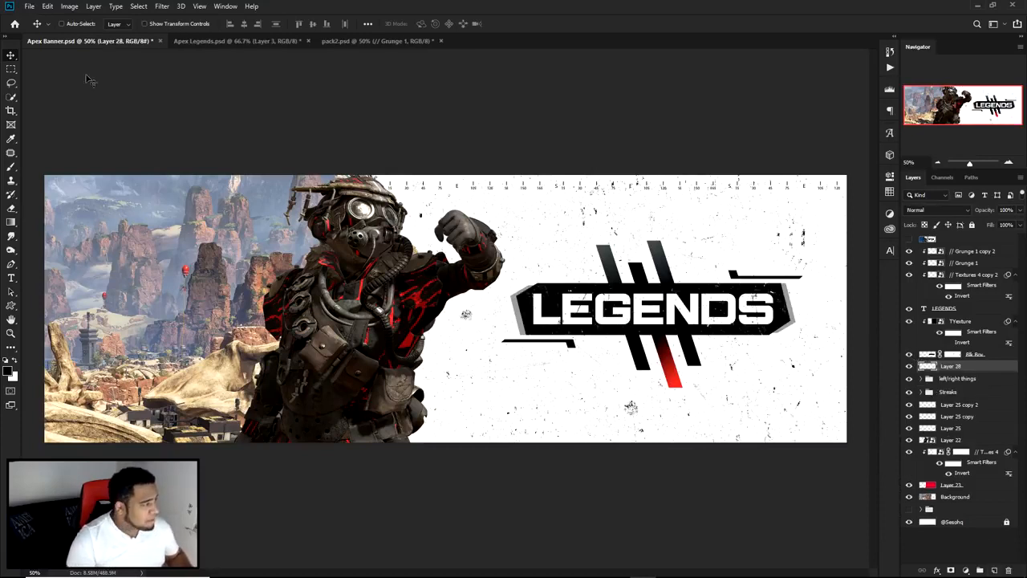
{"action": "left_click", "coordinate": [12, 306]}
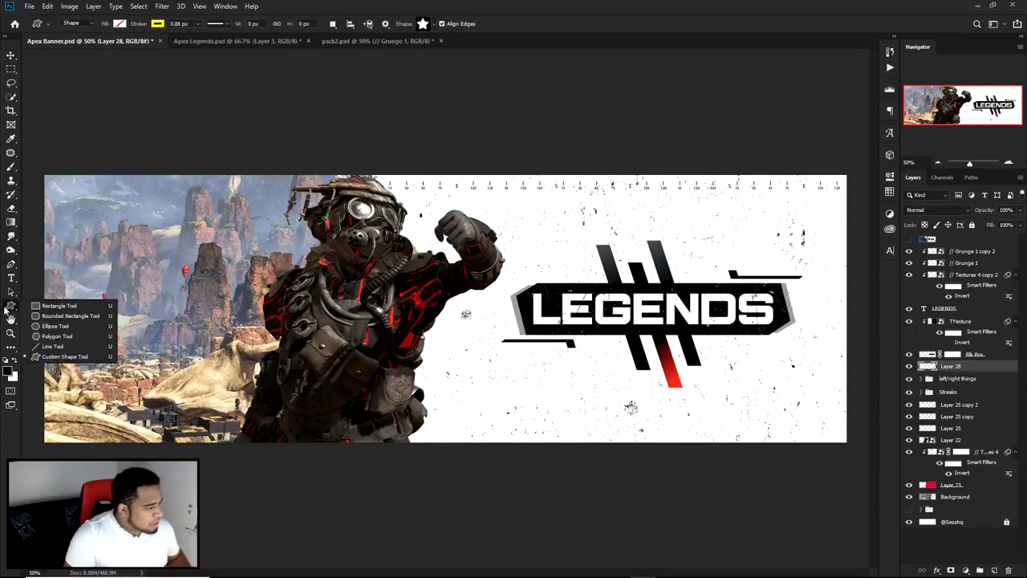
{"action": "left_click", "coordinate": [62, 326]}
{"action": "left_click", "coordinate": [589, 336], "text": "alt"}
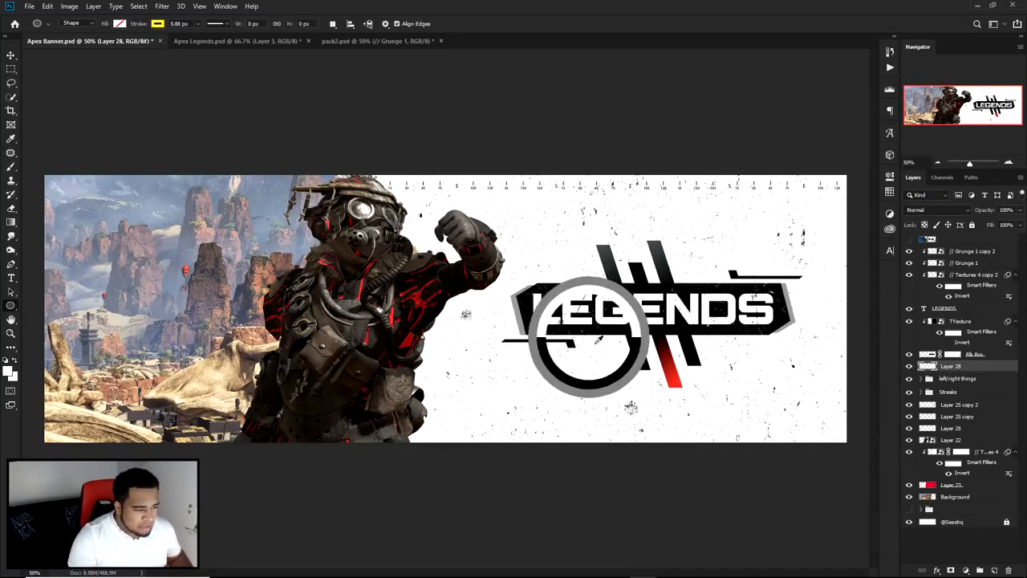
{"action": "left_click", "coordinate": [619, 362], "text": "alt"}
{"action": "left_click_drag", "start_coordinate": [586, 322], "coordinate": [675, 411]}
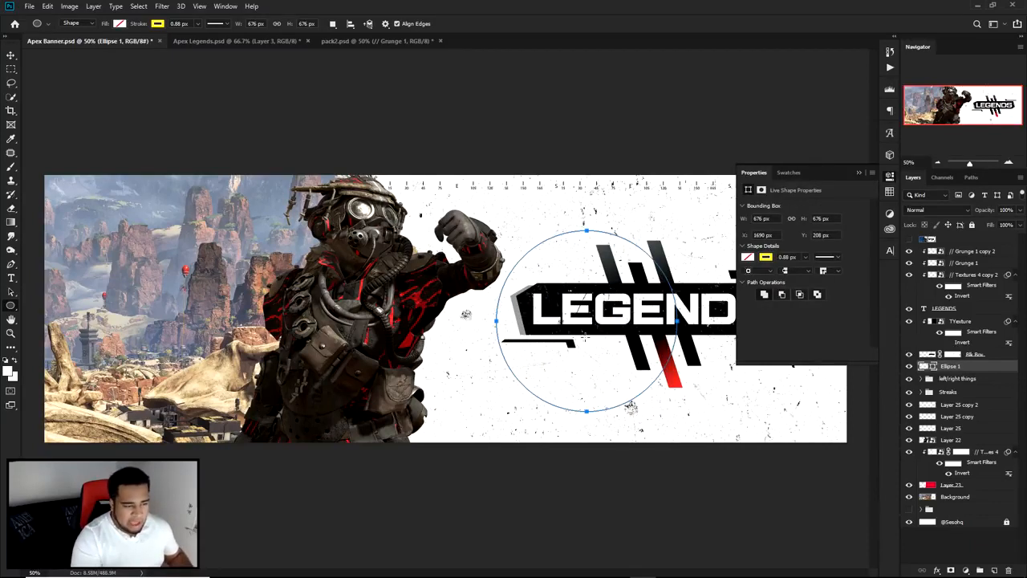
{"action": "left_click", "coordinate": [891, 176]}
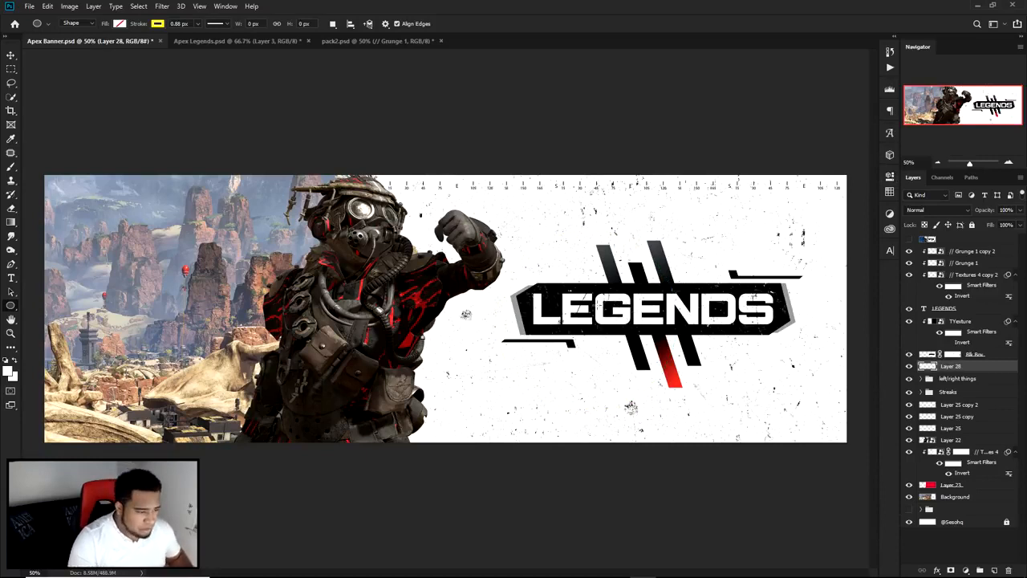
{"action": "left_click_drag", "start_coordinate": [590, 306], "coordinate": [633, 354]}
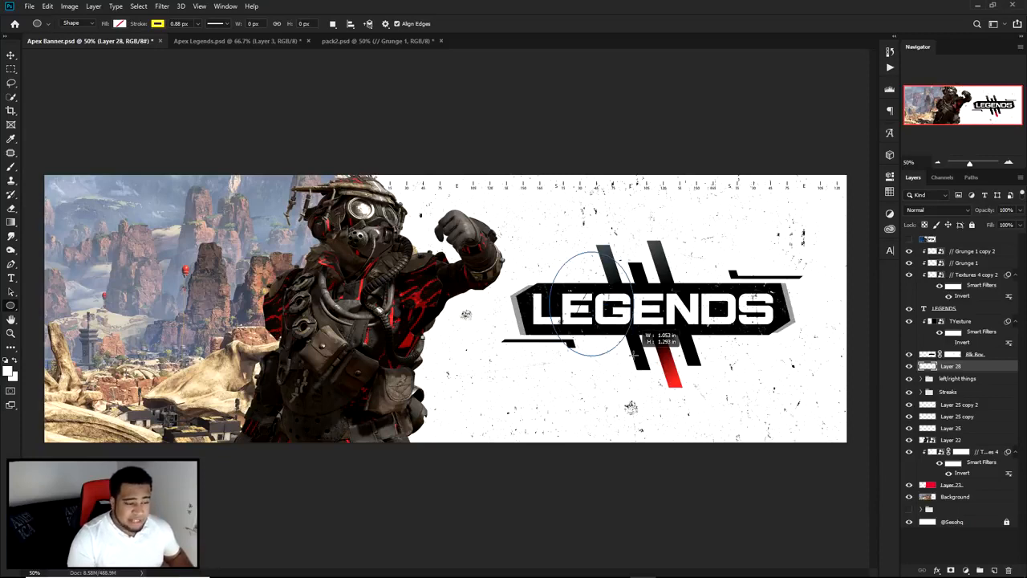
{"action": "left_click_drag", "start_coordinate": [634, 354], "coordinate": [594, 301]}
Step: Draw a circle about 1552 px across around the title panel, with no fill and a black (000000) stroke
{"action": "left_click_drag", "start_coordinate": [607, 286], "coordinate": [799, 536]}
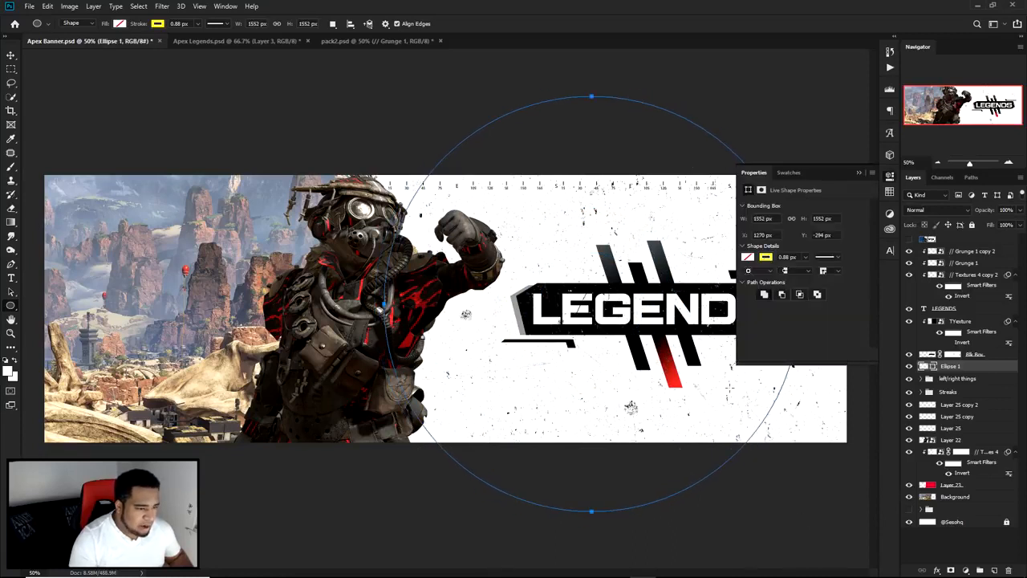
{"action": "left_click", "coordinate": [766, 256]}
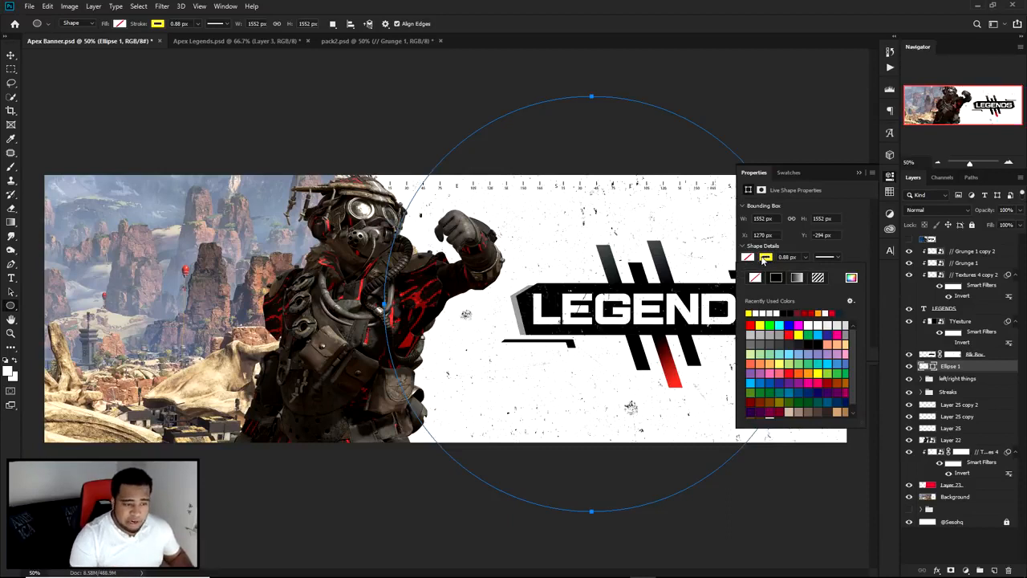
{"action": "left_click", "coordinate": [775, 323]}
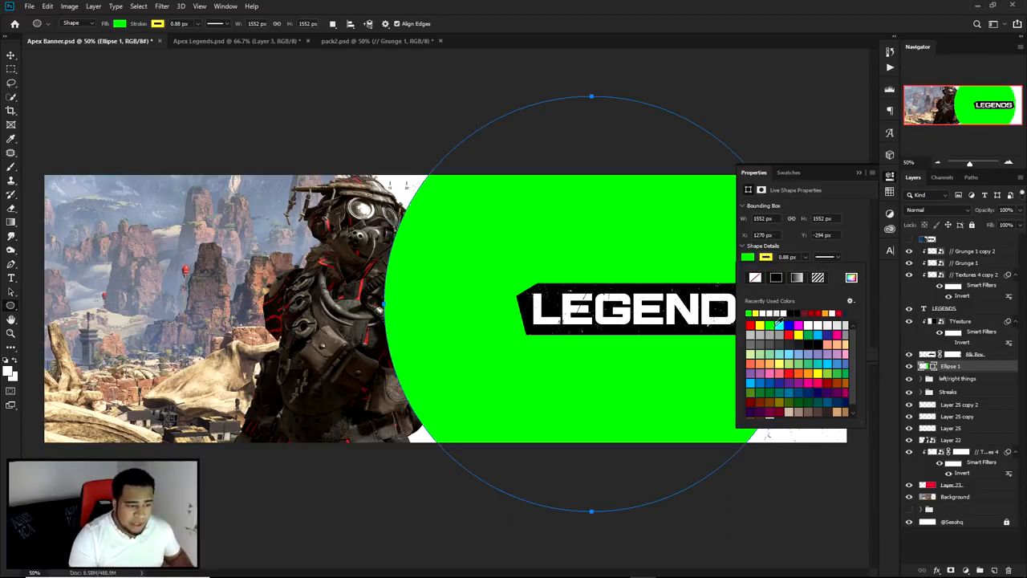
{"action": "left_click", "coordinate": [755, 279]}
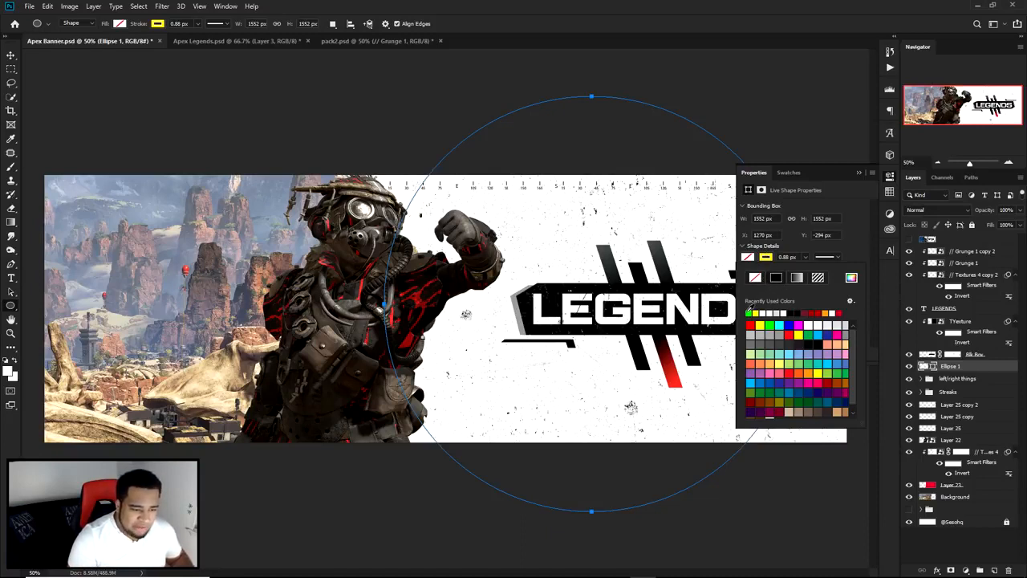
{"action": "left_click", "coordinate": [856, 276]}
{"action": "left_click_drag", "start_coordinate": [770, 481], "coordinate": [730, 513]}
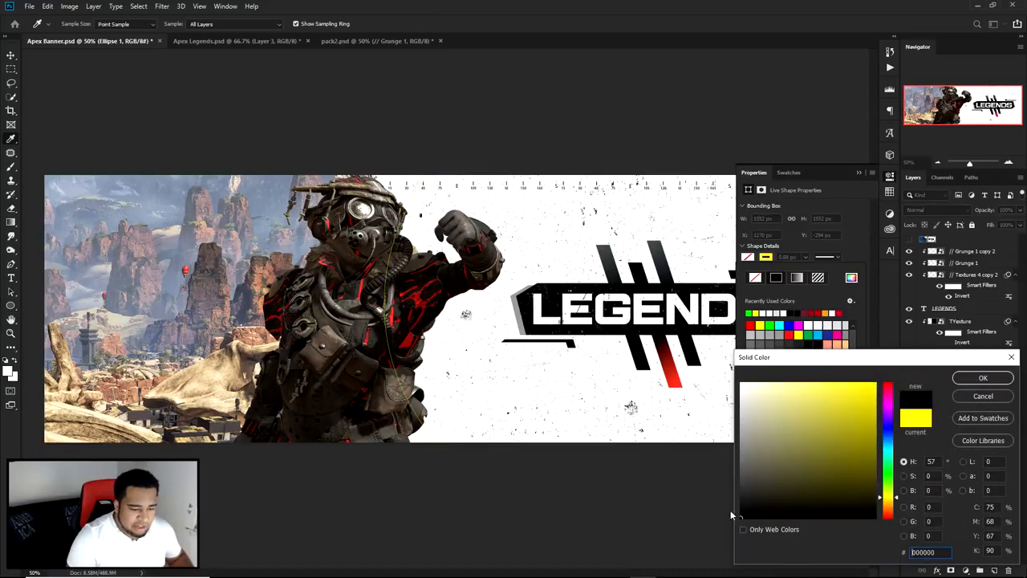
{"action": "left_click", "coordinate": [981, 379]}
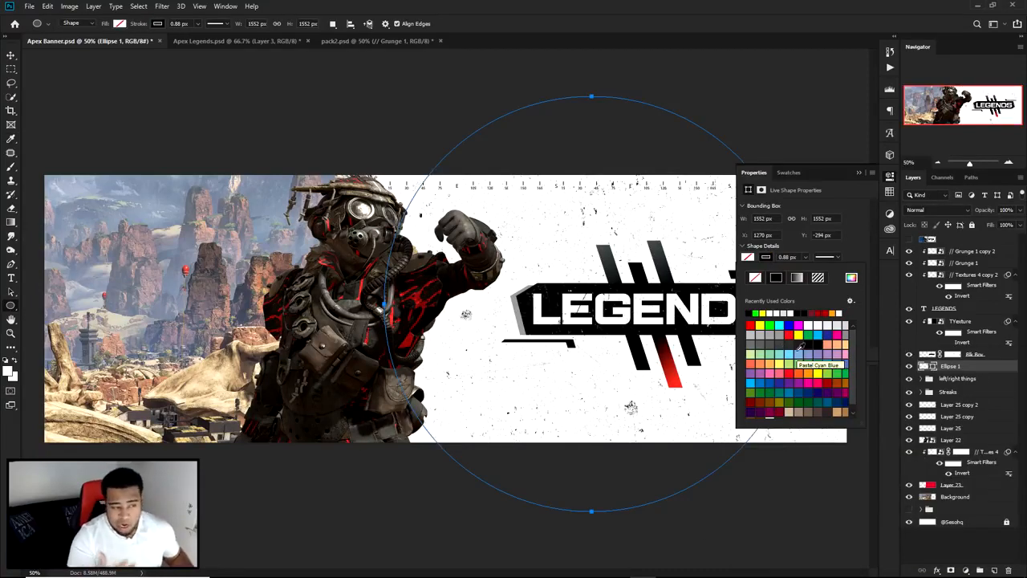
Step: Try stroke widths of 12, 35 and 45 px on the circle
{"action": "left_click", "coordinate": [805, 258]}
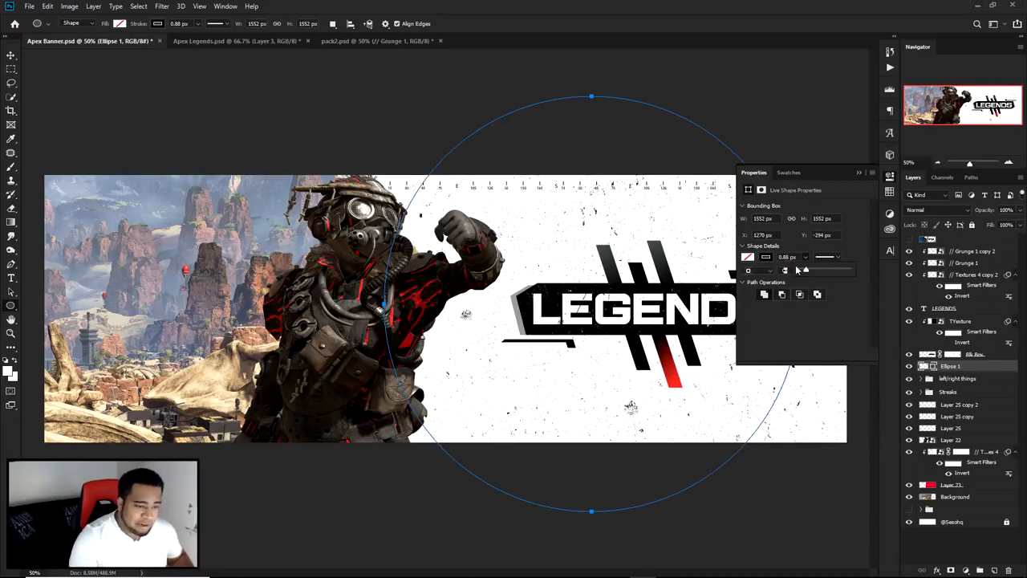
{"action": "left_click", "coordinate": [799, 256]}
{"action": "left_click", "coordinate": [799, 256]}
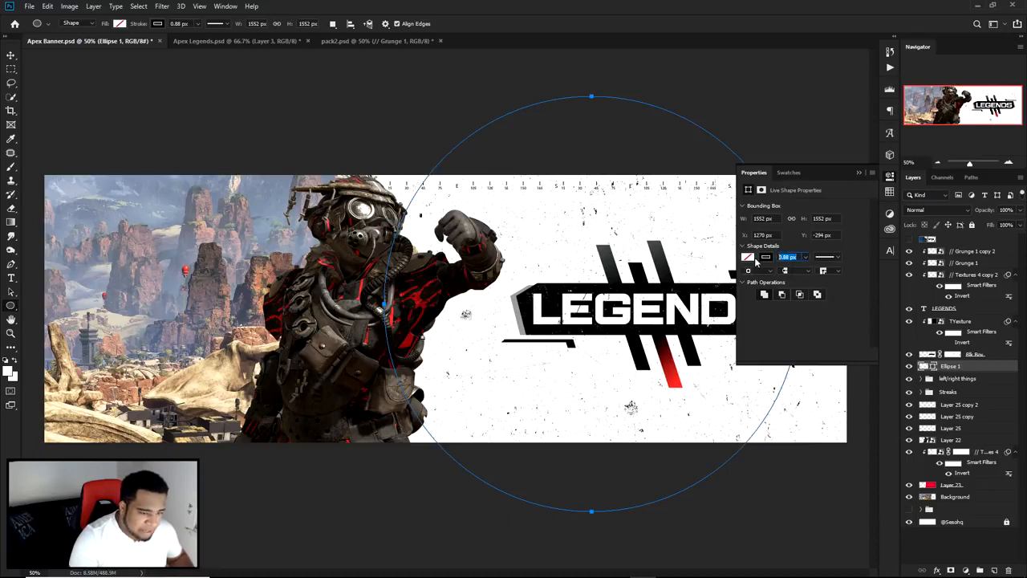
{"action": "type", "text": "12"}
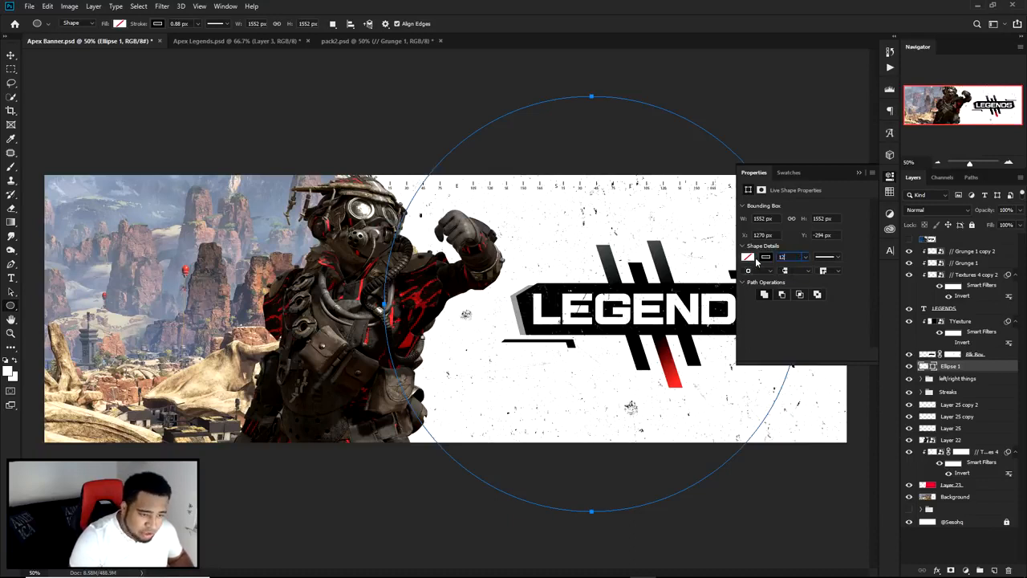
{"action": "key", "text": "Return"}
{"action": "left_click_drag", "start_coordinate": [799, 258], "coordinate": [714, 257]}
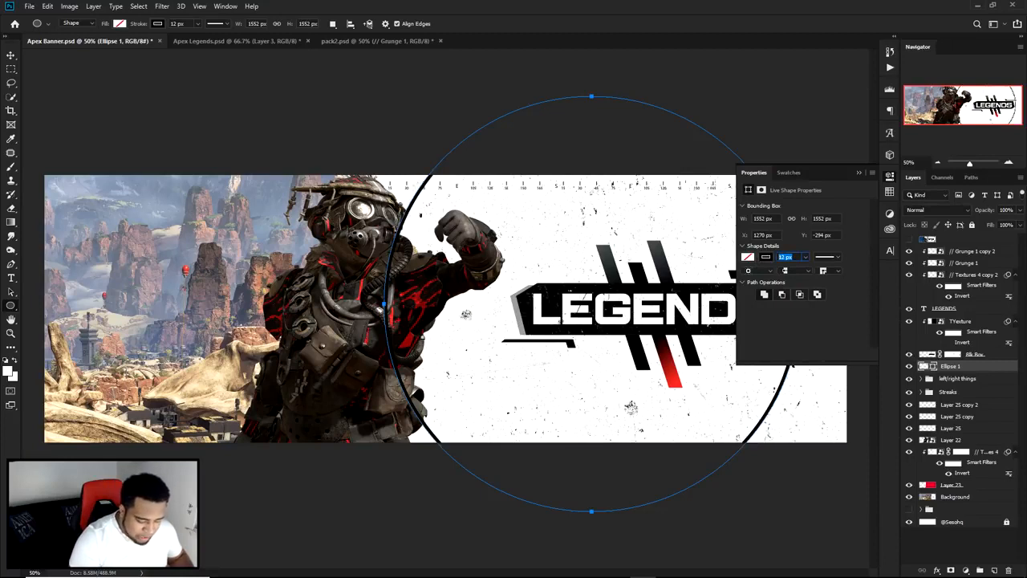
{"action": "key", "text": "Return"}
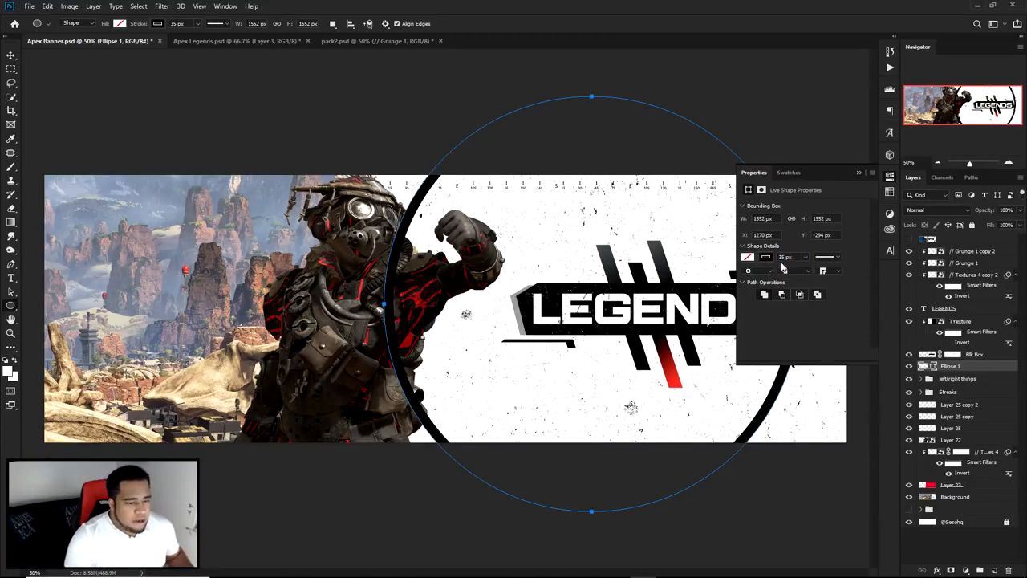
{"action": "left_click_drag", "start_coordinate": [794, 257], "coordinate": [745, 257]}
{"action": "type", "text": "45"}
{"action": "key", "text": "Return"}
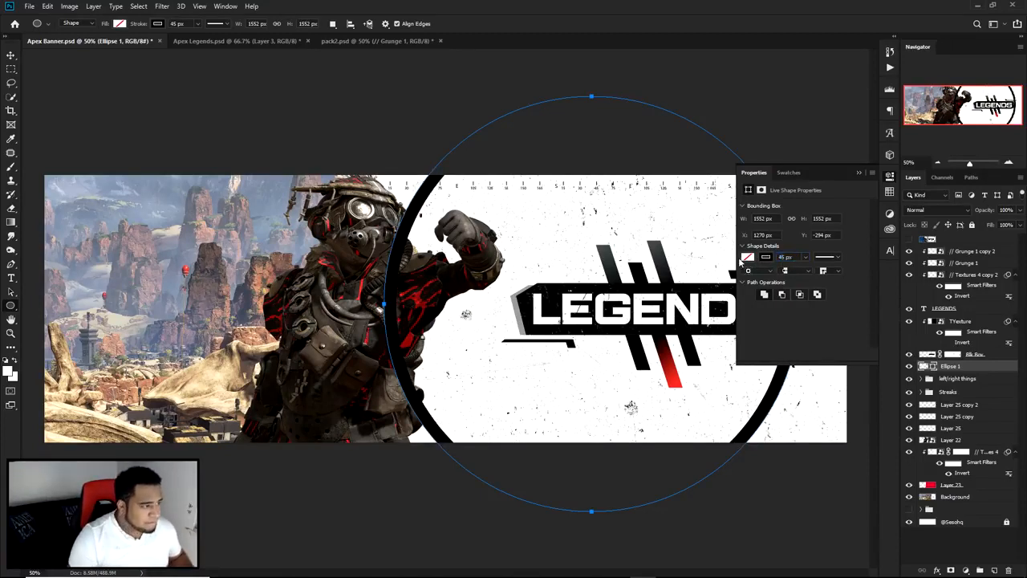
Step: Move the circle right and enlarge it to about 116% so that it surrounds the whole title panel
{"action": "left_click", "coordinate": [10, 57]}
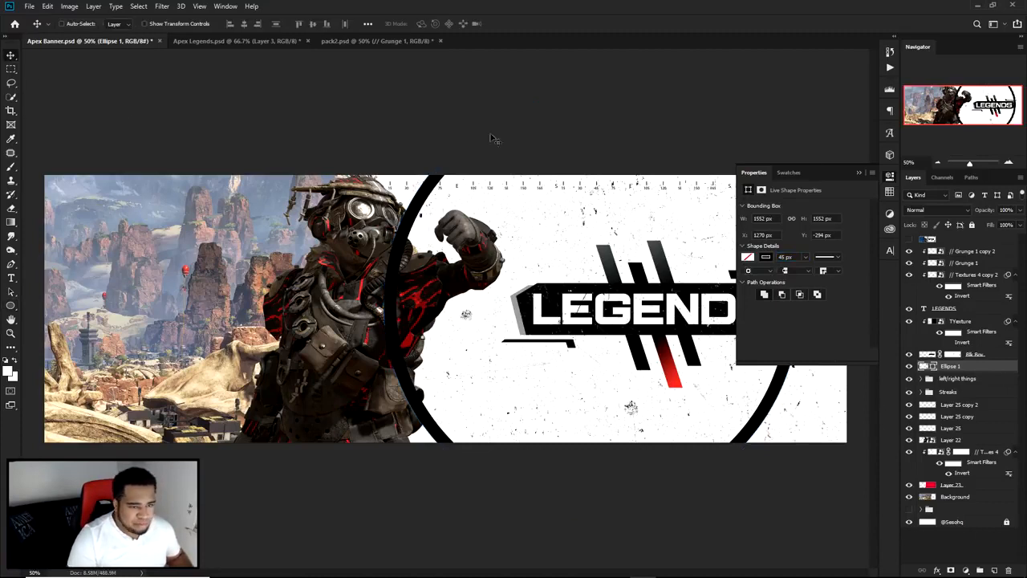
{"action": "left_click", "coordinate": [858, 171]}
{"action": "left_click_drag", "start_coordinate": [714, 263], "coordinate": [767, 265]}
{"action": "key", "text": "ctrl+t"}
{"action": "left_click_drag", "start_coordinate": [424, 514], "coordinate": [389, 547]}
{"action": "left_click_drag", "start_coordinate": [548, 359], "coordinate": [562, 358]}
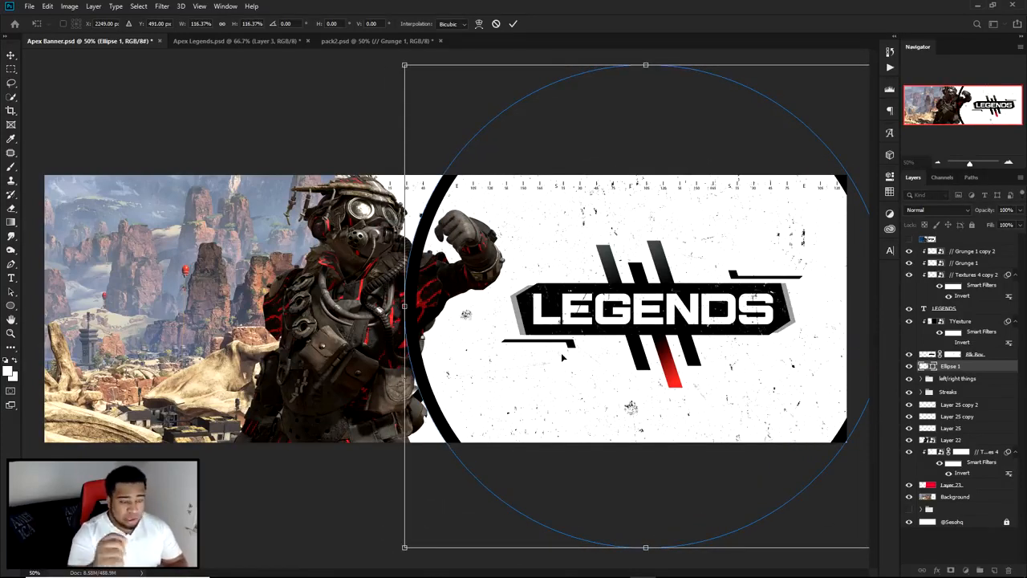
{"action": "key", "text": "Return"}
{"action": "key", "text": "ctrl+t"}
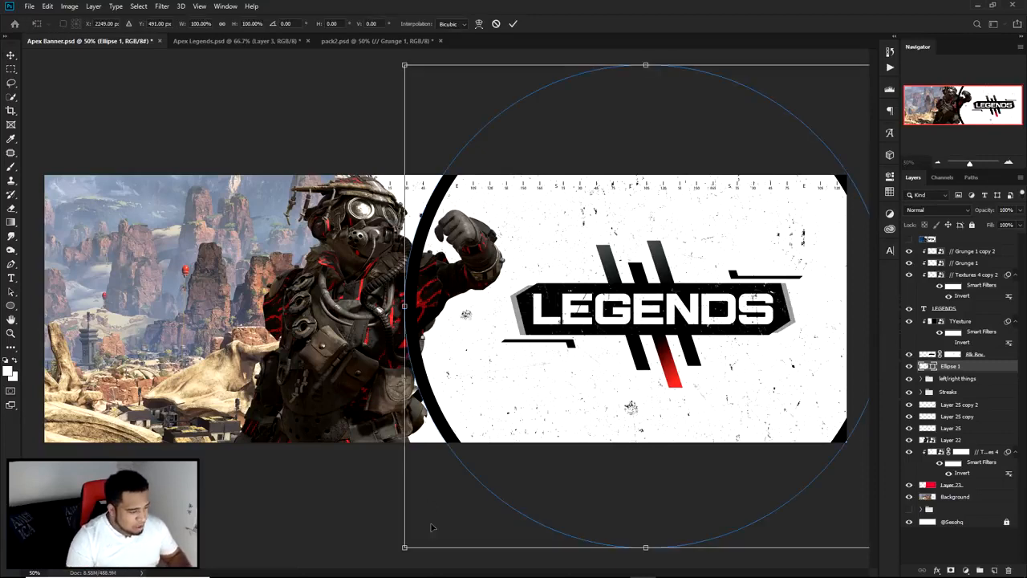
{"action": "left_click_drag", "start_coordinate": [405, 548], "coordinate": [393, 483]}
{"action": "key", "text": "ctrl+z"}
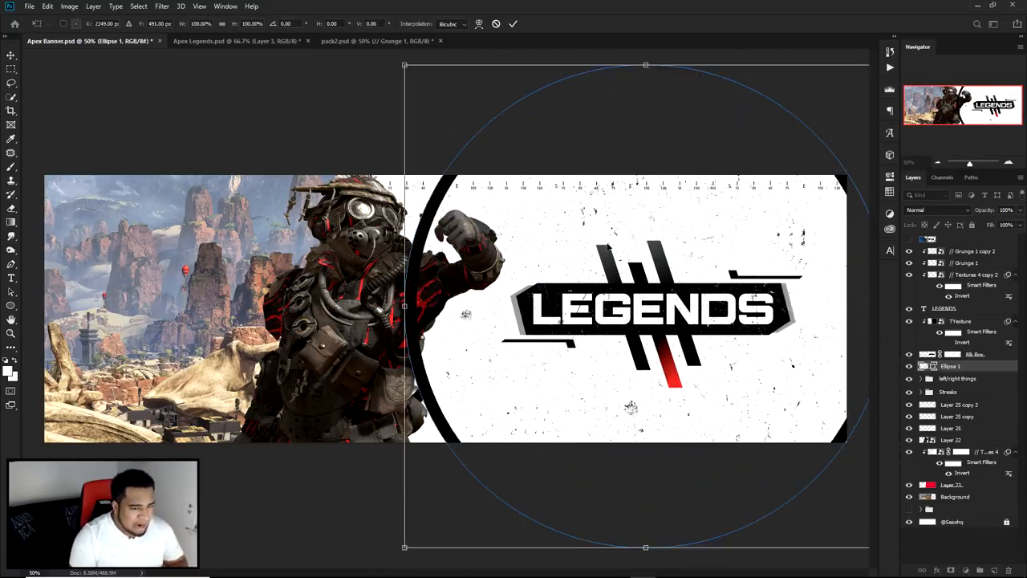
{"action": "key", "text": "Escape"}
Step: Scale the circle to about 95% and shift it slightly left and down around the title, checking it against the reference banner
{"action": "left_click", "coordinate": [909, 239]}
{"action": "left_click", "coordinate": [909, 239]}
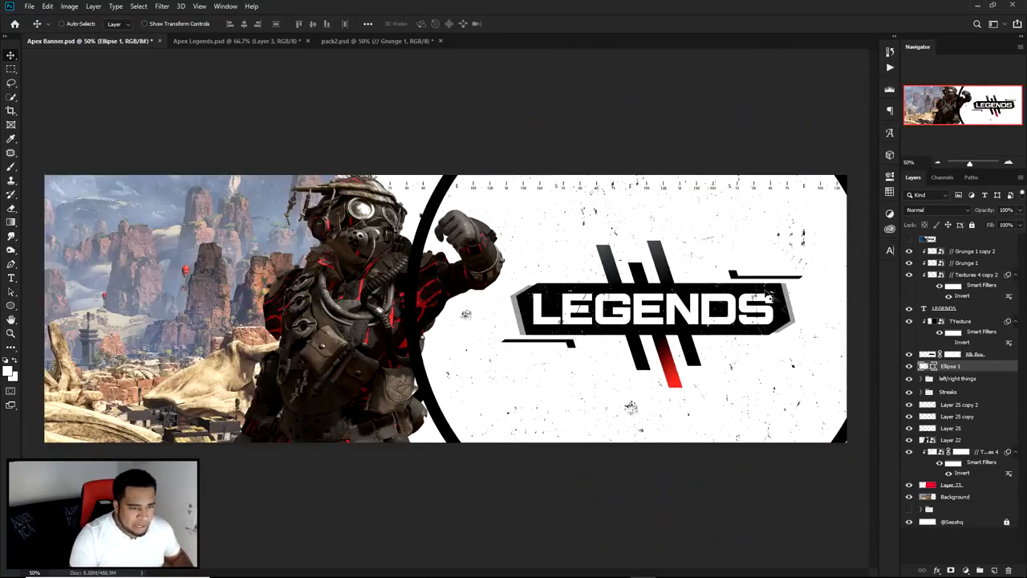
{"action": "key", "text": "ctrl+t"}
{"action": "left_click_drag", "start_coordinate": [406, 546], "coordinate": [452, 514]}
{"action": "left_click_drag", "start_coordinate": [612, 392], "coordinate": [595, 412]}
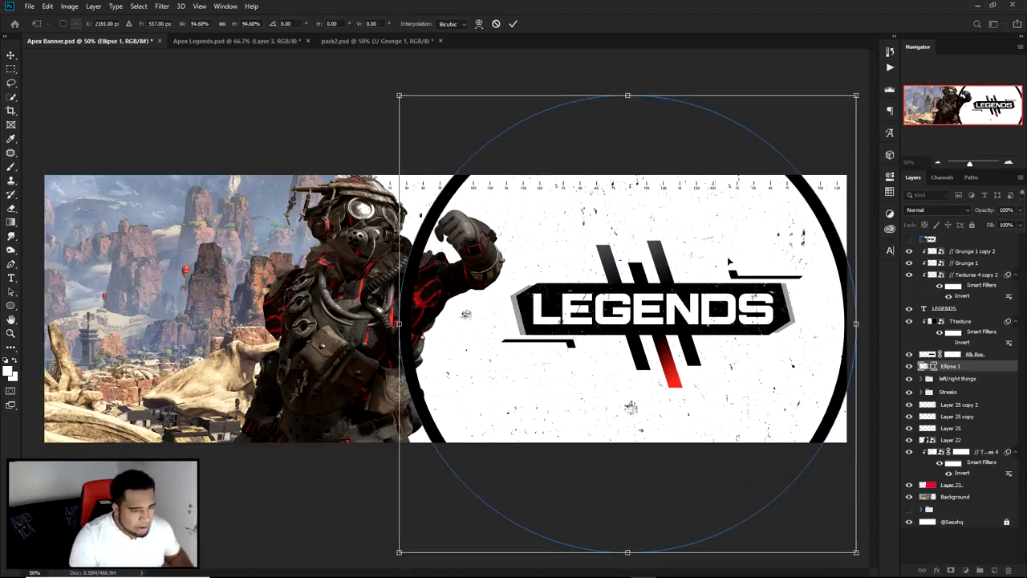
{"action": "key", "text": "Escape"}
{"action": "left_click", "coordinate": [909, 239]}
{"action": "left_click", "coordinate": [909, 239]}
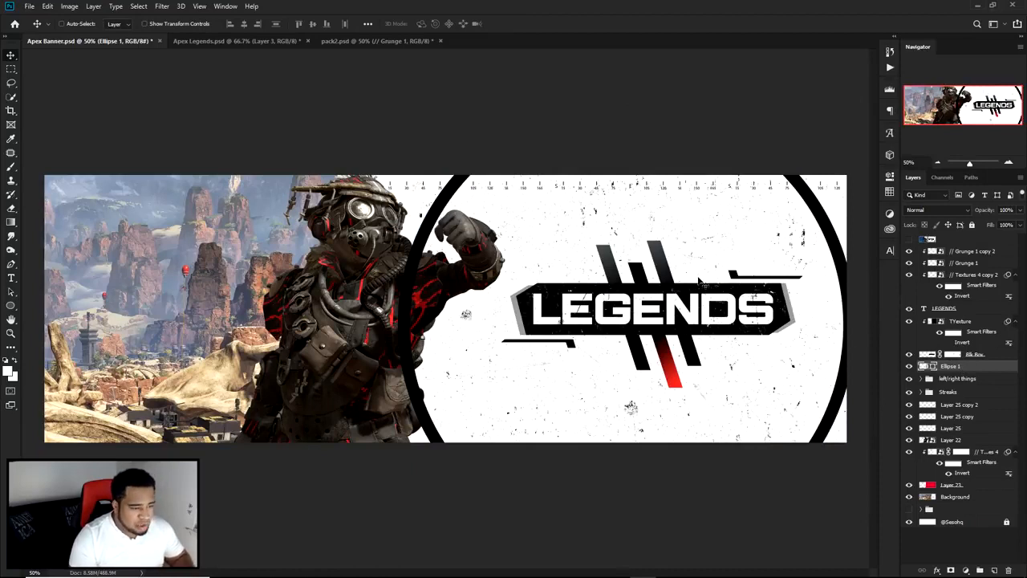
Step: Set the circle's stroke width to 55 px and nudge the circle slightly left
{"action": "key", "text": "u"}
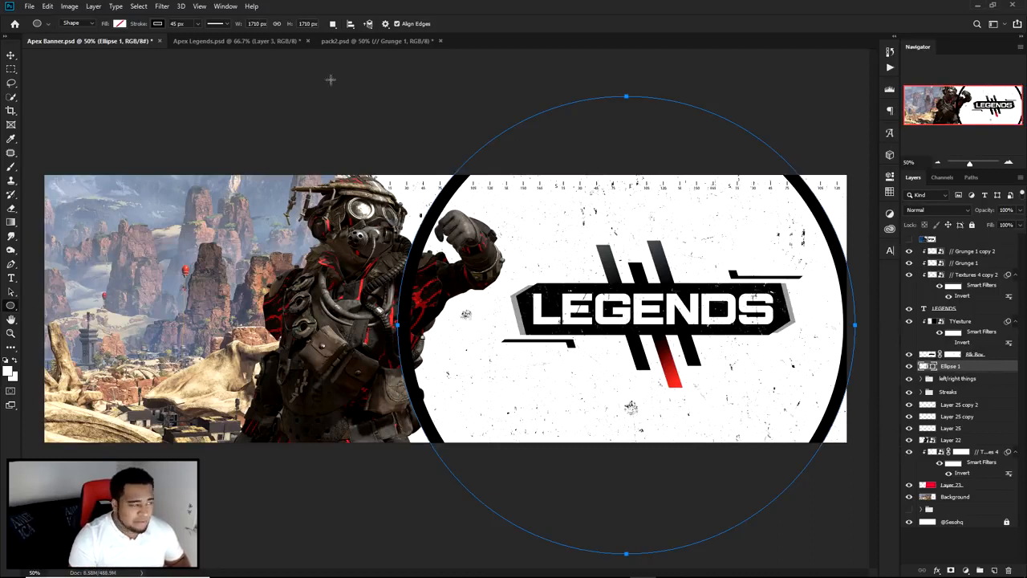
{"action": "left_click", "coordinate": [197, 24]}
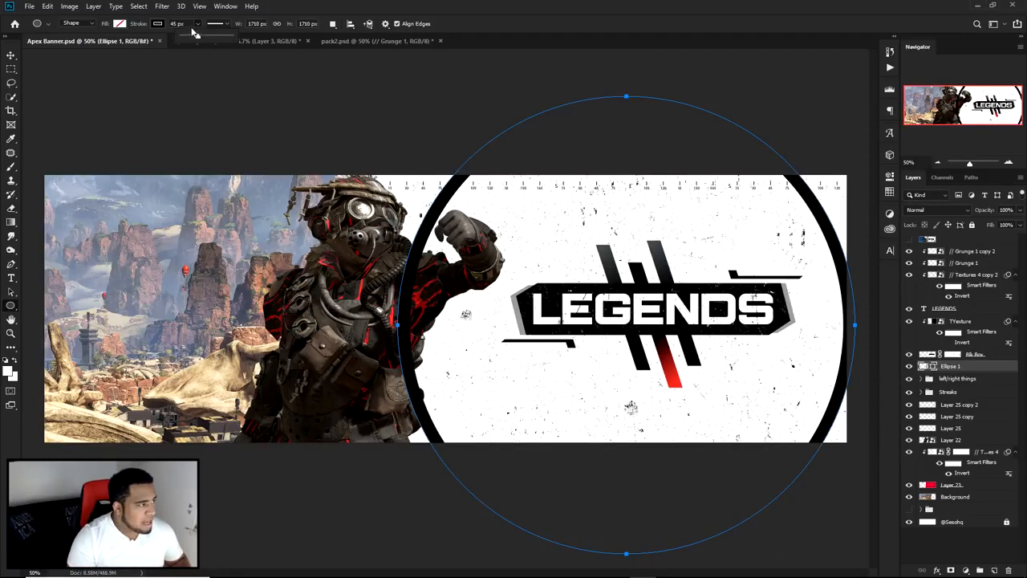
{"action": "left_click", "coordinate": [176, 23]}
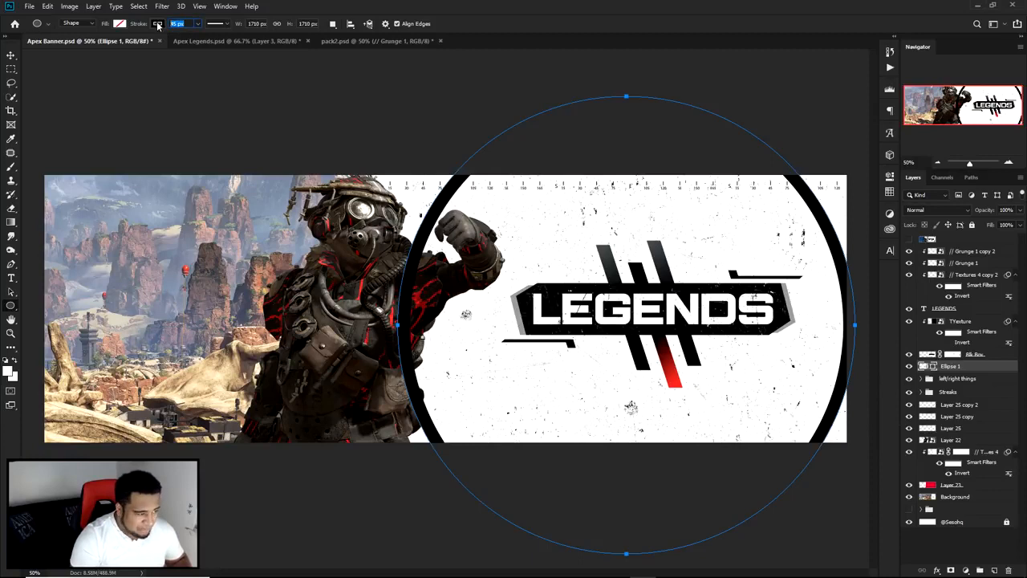
{"action": "type", "text": "55"}
{"action": "key", "text": "Return"}
{"action": "left_click", "coordinate": [11, 54]}
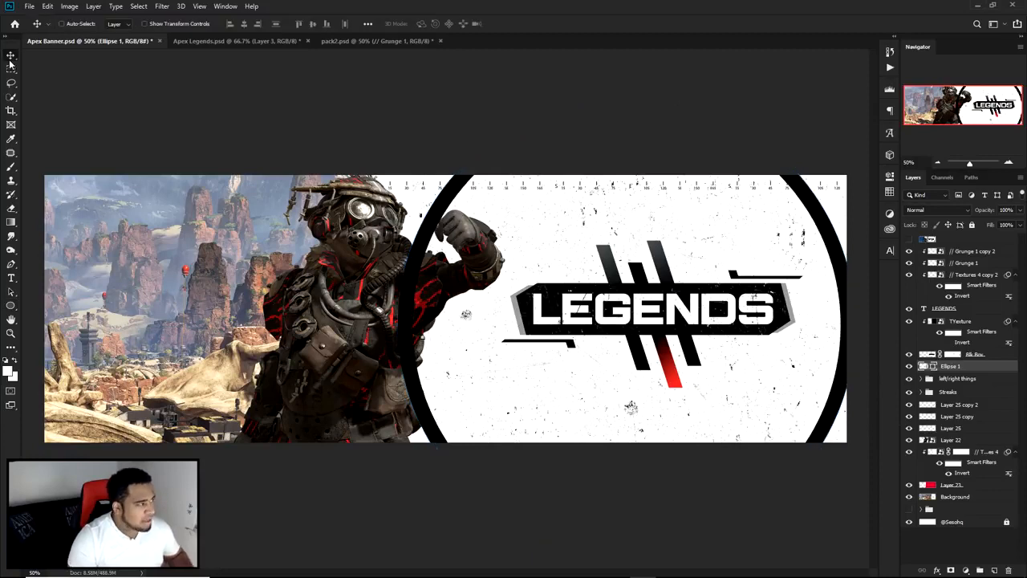
{"action": "left_click_drag", "start_coordinate": [559, 236], "coordinate": [553, 234]}
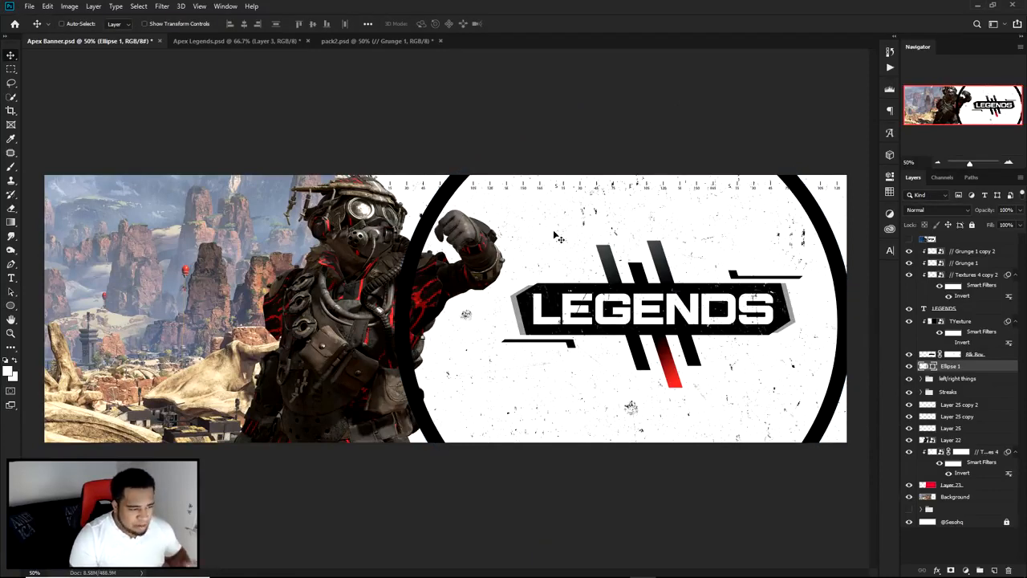
Step: Duplicate the circle and scale the copy down about its center to form a smaller concentric ring around the title
{"action": "key", "text": "ctrl+j"}
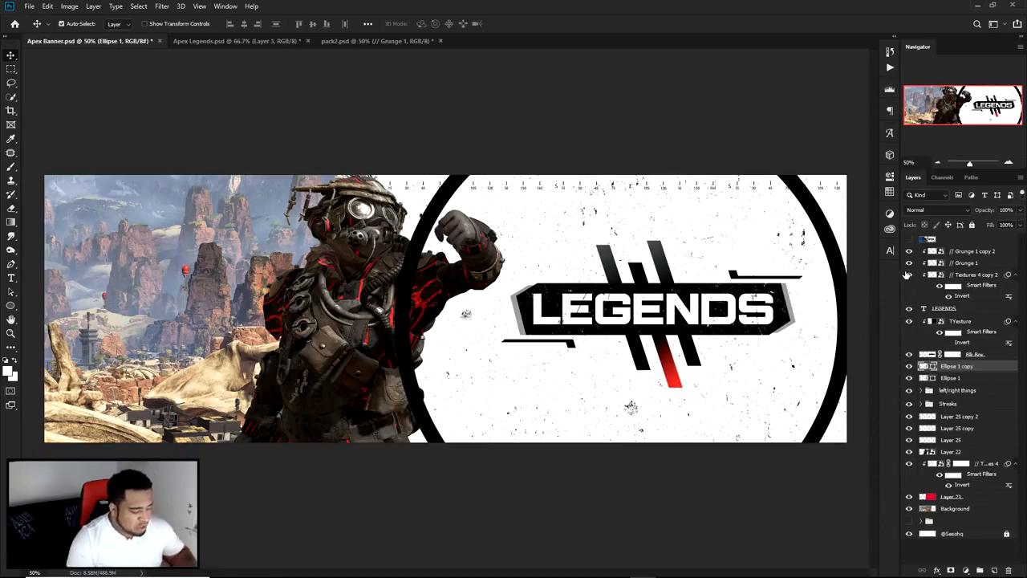
{"action": "key", "text": "ctrl+t"}
{"action": "left_click_drag", "start_coordinate": [853, 98], "coordinate": [805, 133]}
{"action": "key", "text": "Return"}
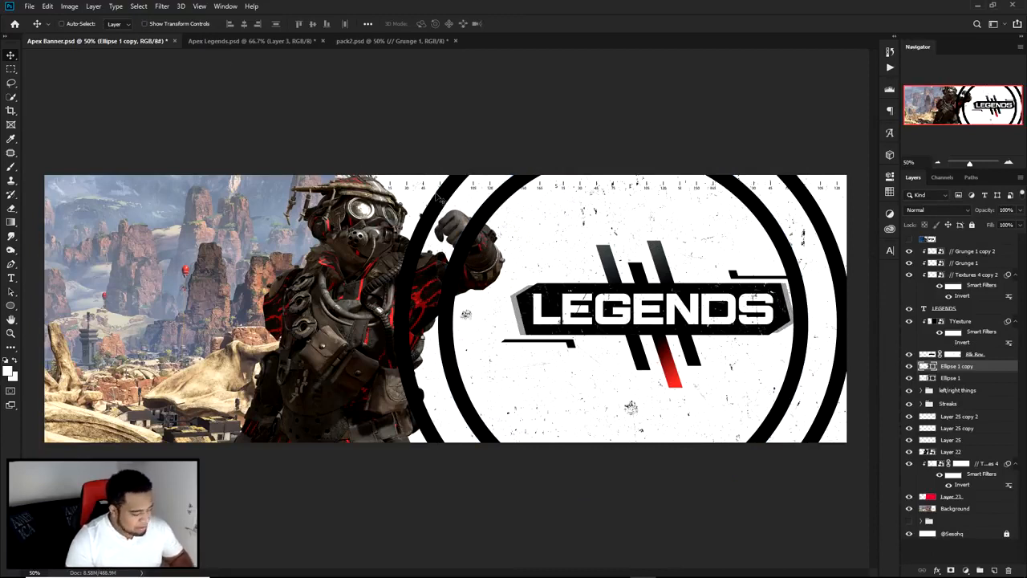
Step: Set the inner ring's stroke width to 25 px
{"action": "key", "text": "u"}
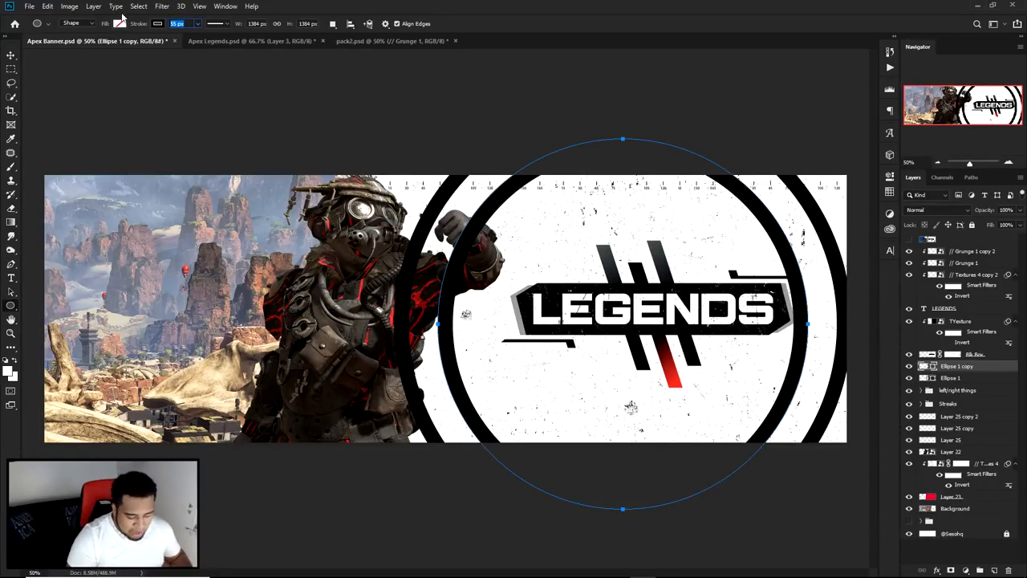
{"action": "type", "text": "25"}
{"action": "key", "text": "Return"}
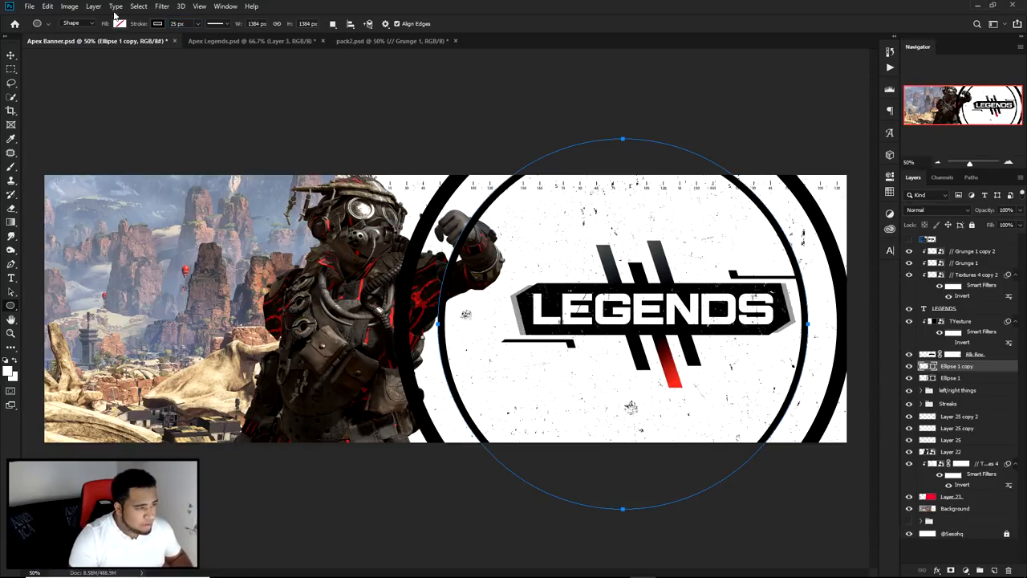
Step: Select the outer ring's shape layer and rasterize it
{"action": "left_click", "coordinate": [8, 54]}
{"action": "left_click", "coordinate": [813, 217], "text": "ctrl"}
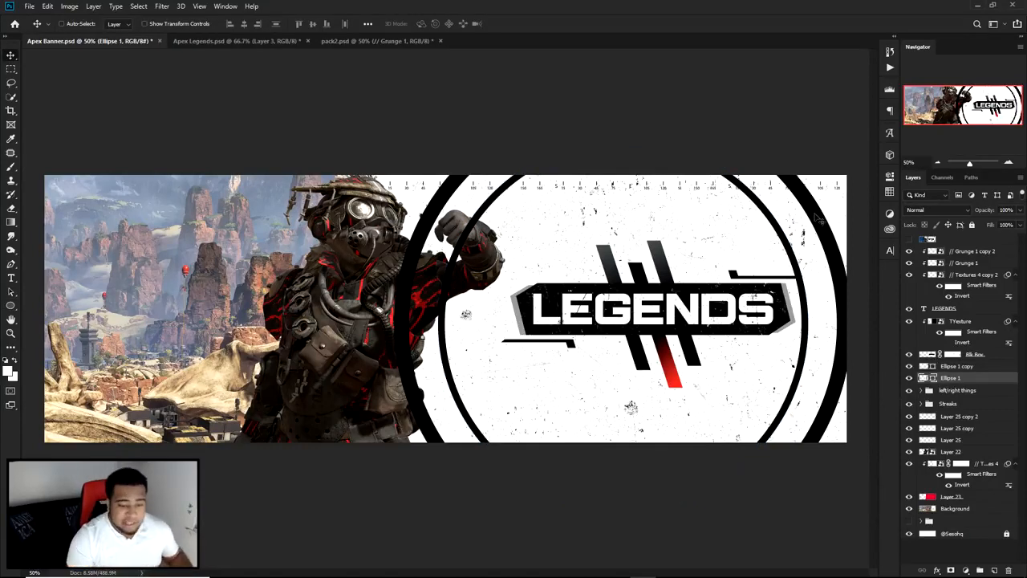
{"action": "left_click", "coordinate": [909, 377]}
{"action": "left_click", "coordinate": [909, 377]}
{"action": "right_click", "coordinate": [972, 384]}
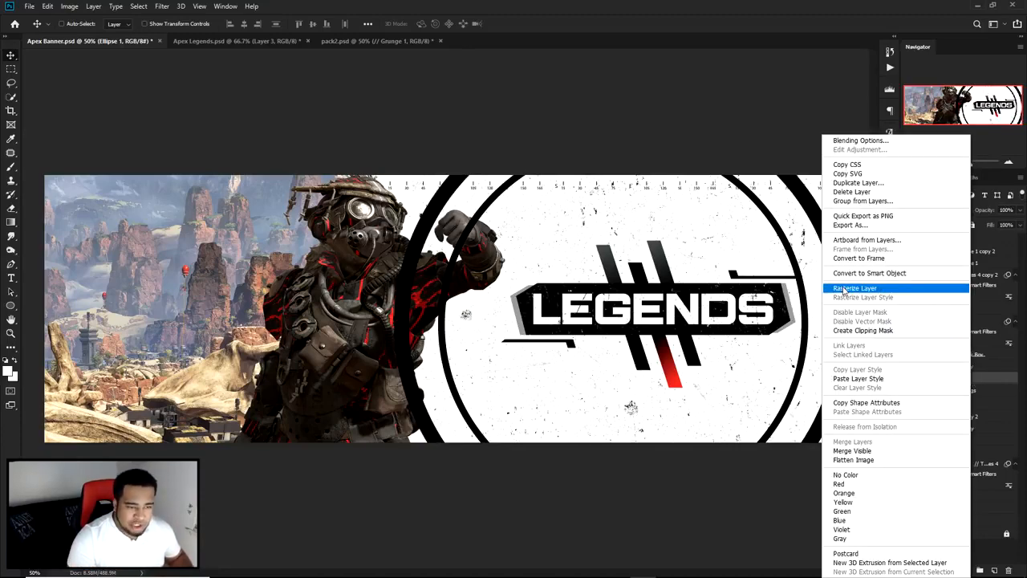
{"action": "left_click", "coordinate": [844, 288]}
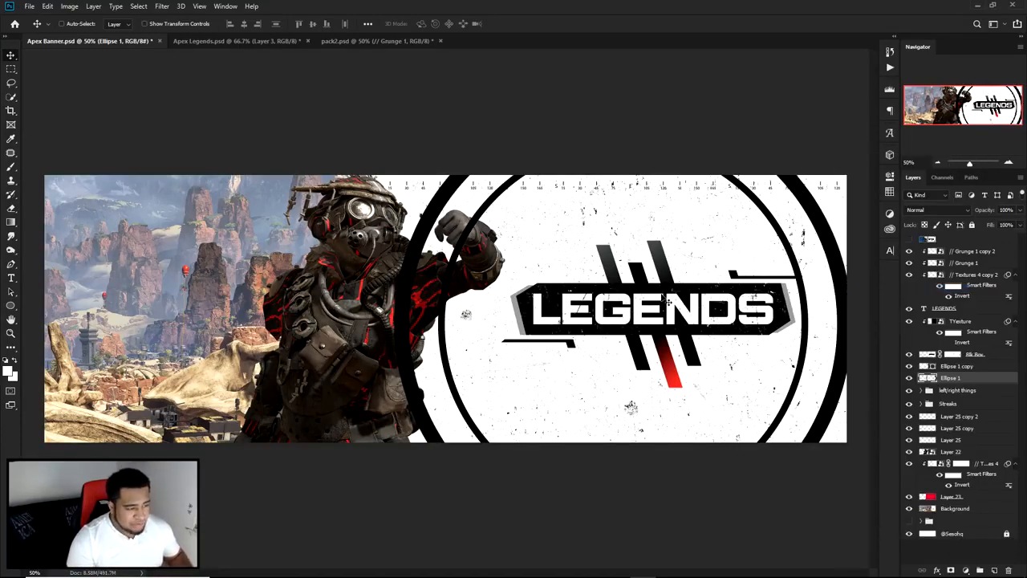
Step: Cut a horizontal band out of the outer ring at the height of the LEGENDS panel using a rectangular selection
{"action": "key", "text": "e"}
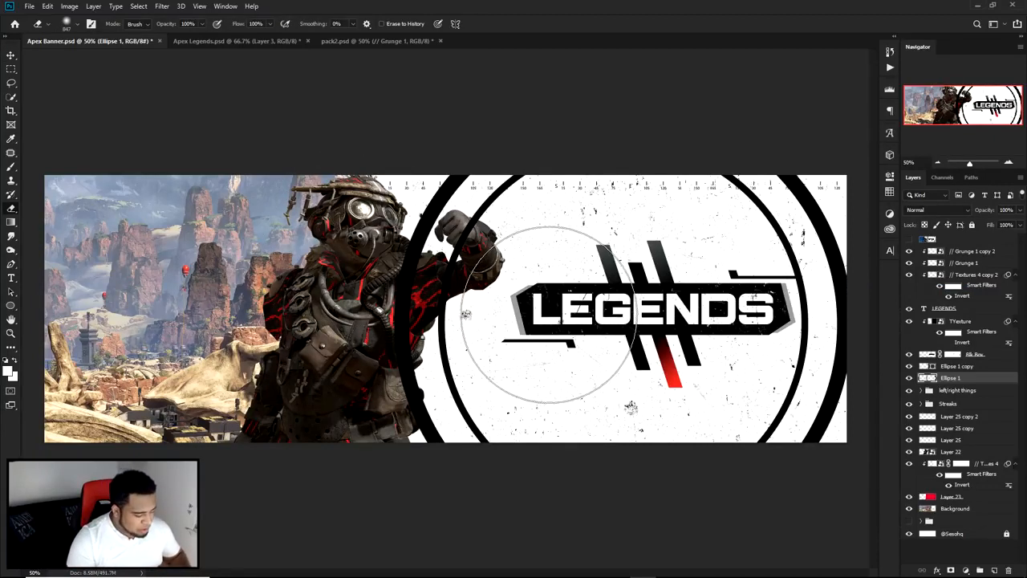
{"action": "key", "text": "m"}
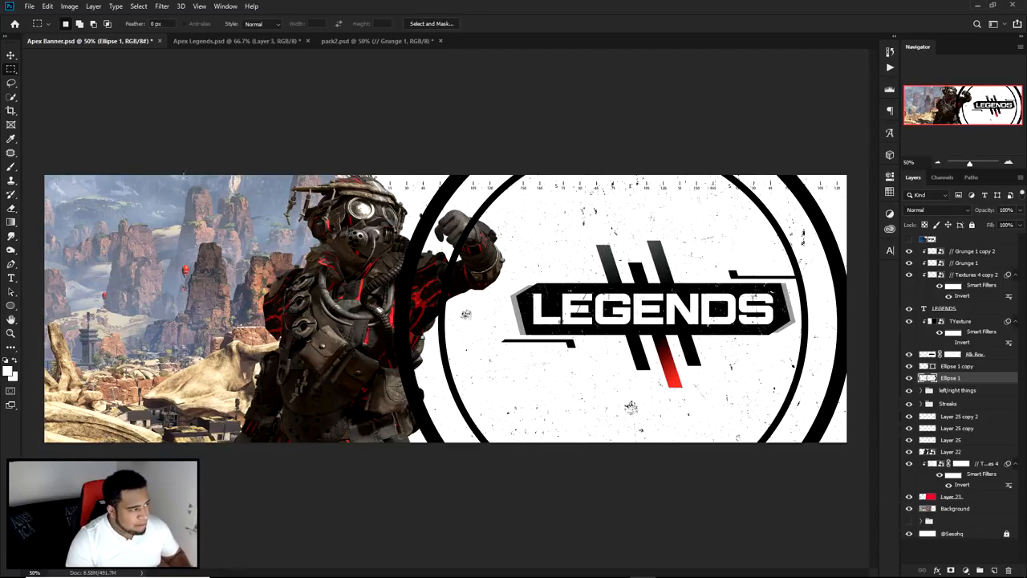
{"action": "right_click", "coordinate": [13, 70]}
{"action": "left_click", "coordinate": [70, 70]}
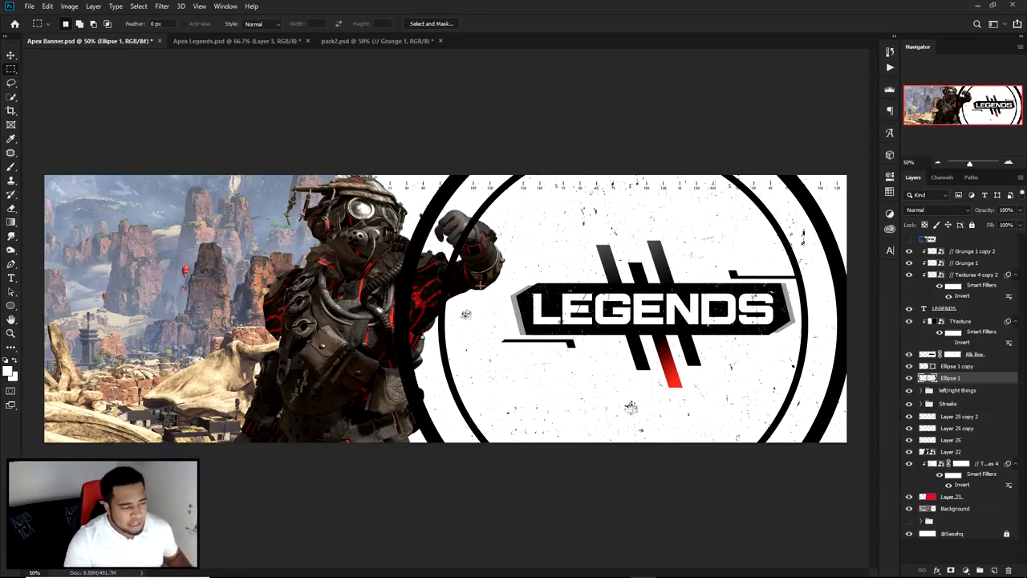
{"action": "left_click_drag", "start_coordinate": [335, 295], "coordinate": [899, 376]}
{"action": "left_click_drag", "start_coordinate": [728, 340], "coordinate": [740, 335]}
{"action": "left_click_drag", "start_coordinate": [579, 309], "coordinate": [608, 309]}
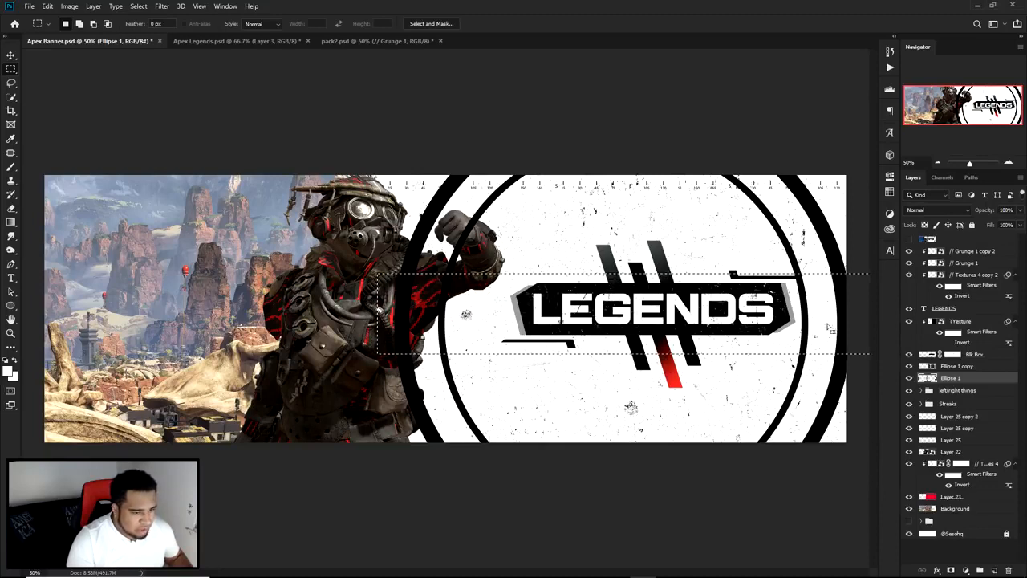
{"action": "key", "text": "ctrl+d"}
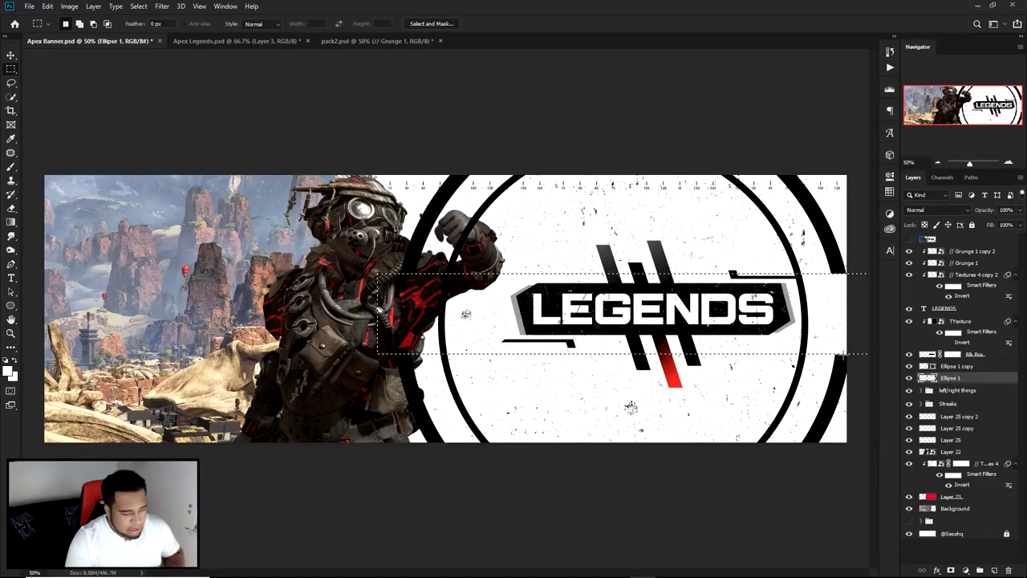
Step: Rotate the split outer ring counter-clockwise about its center so its gaps sit diagonally
{"action": "key", "text": "v"}
{"action": "key", "text": "ctrl+t"}
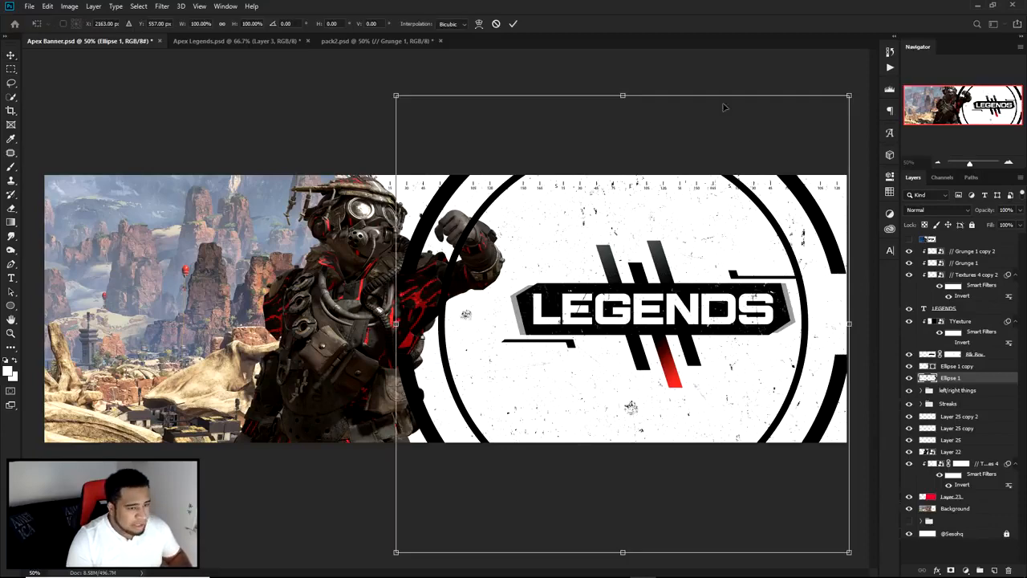
{"action": "left_click_drag", "start_coordinate": [747, 73], "coordinate": [640, 138]}
{"action": "key", "text": "Return"}
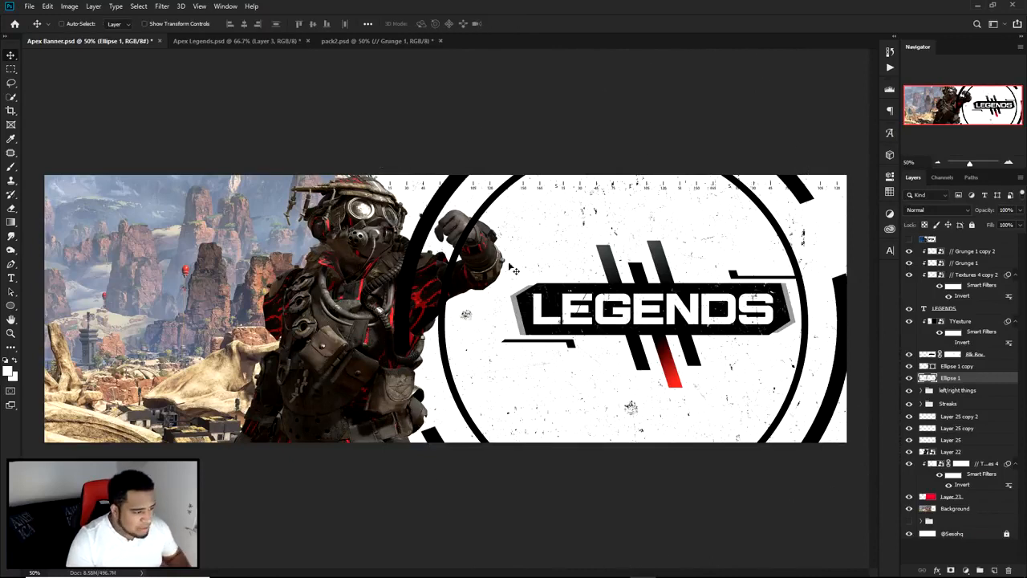
Step: Load the character's outline as a selection and erase the parts of the outer ring that overlap the character
{"action": "left_click", "coordinate": [363, 276], "text": "ctrl"}
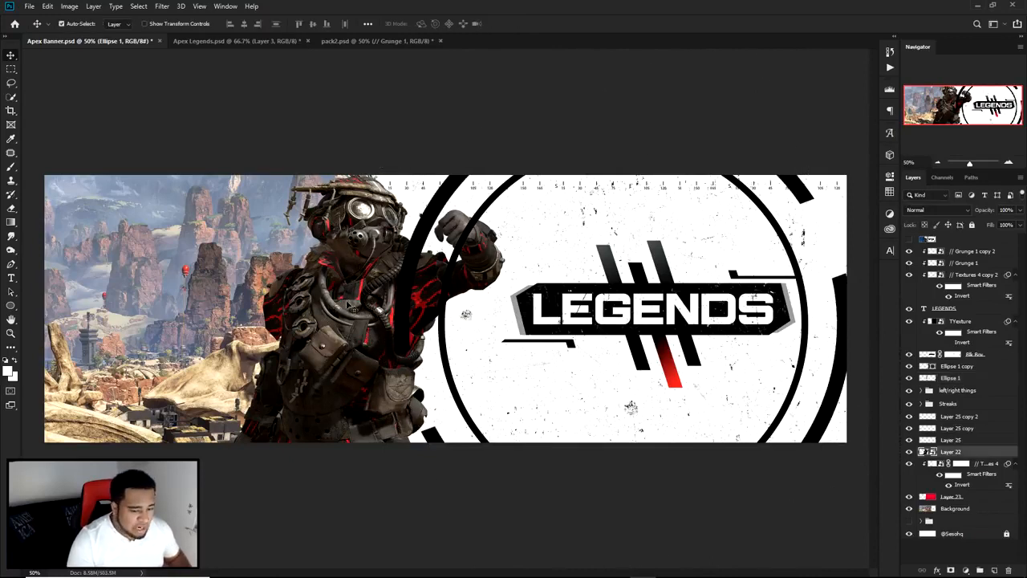
{"action": "left_click", "coordinate": [911, 453]}
{"action": "left_click", "coordinate": [911, 452]}
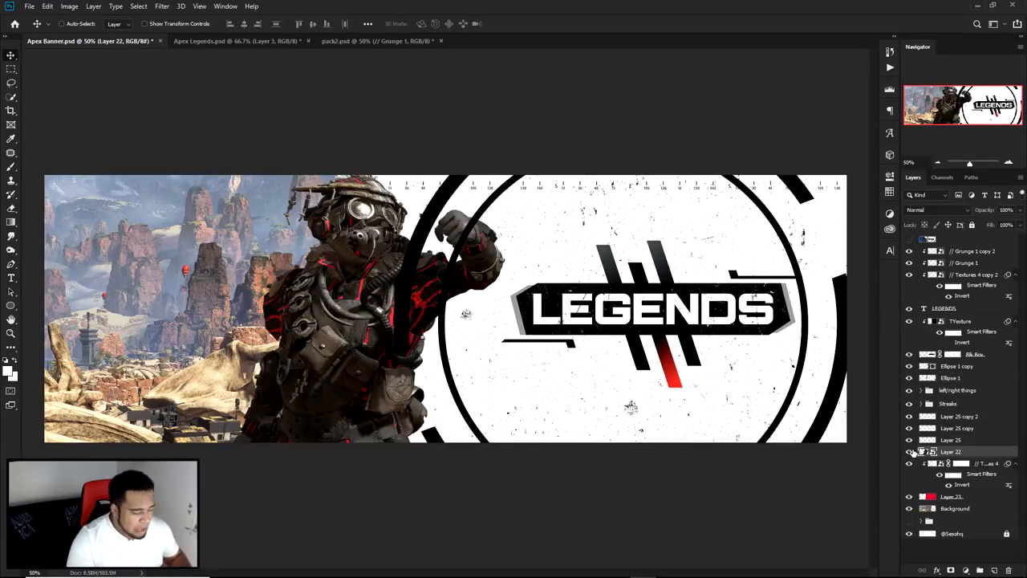
{"action": "left_click", "coordinate": [926, 451], "text": "ctrl"}
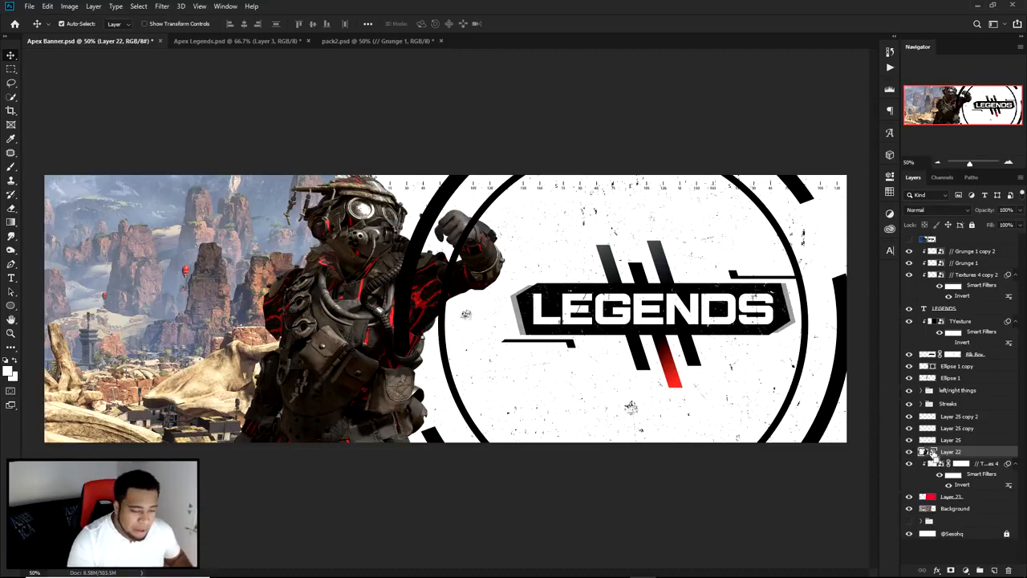
{"action": "left_click", "coordinate": [506, 191], "text": "ctrl"}
{"action": "left_click_drag", "start_coordinate": [505, 191], "coordinate": [593, 218]}
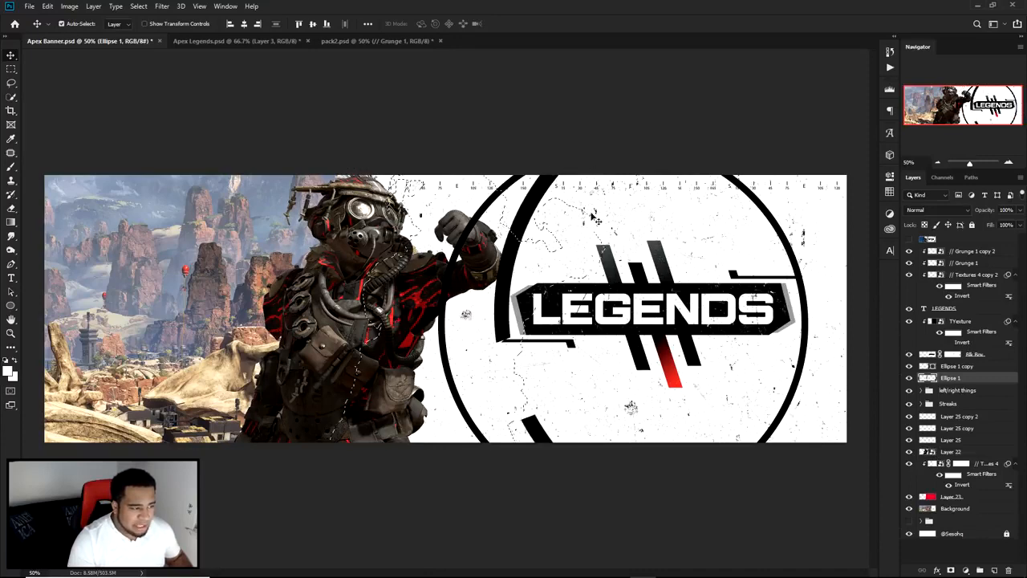
{"action": "key", "text": "ctrl+z"}
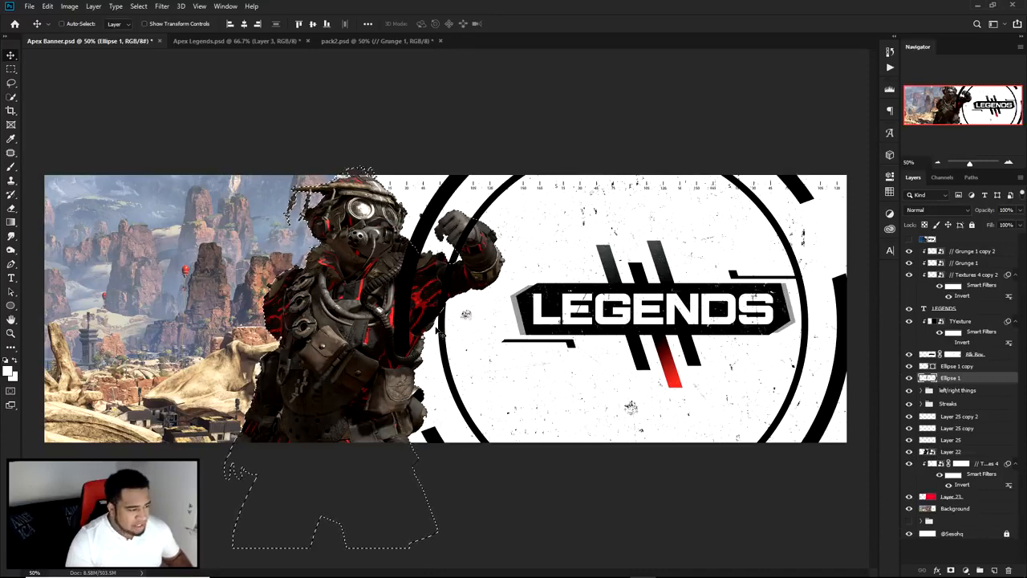
{"action": "key", "text": "e"}
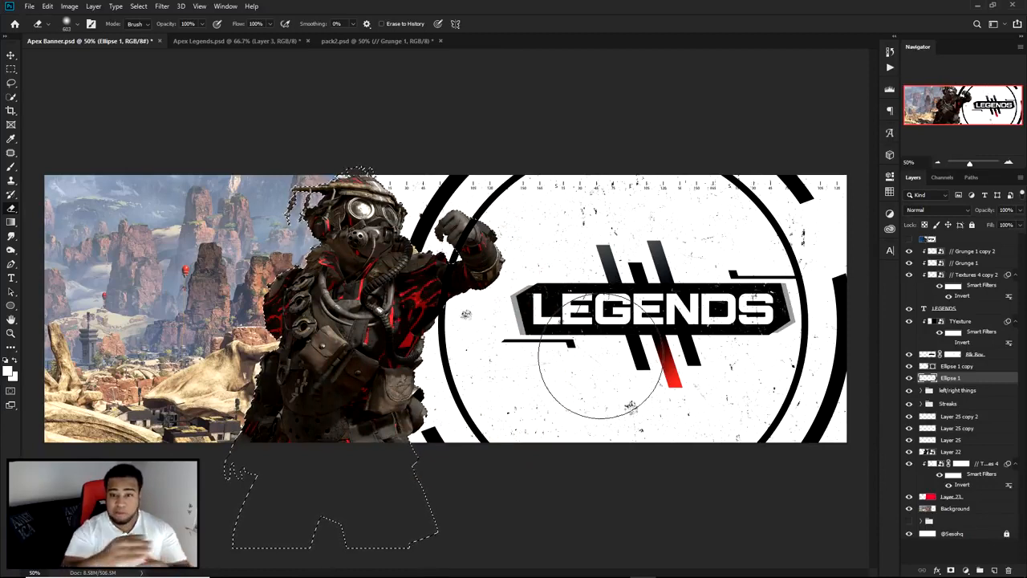
{"action": "key", "text": "ctrl+d"}
{"action": "key", "text": "v"}
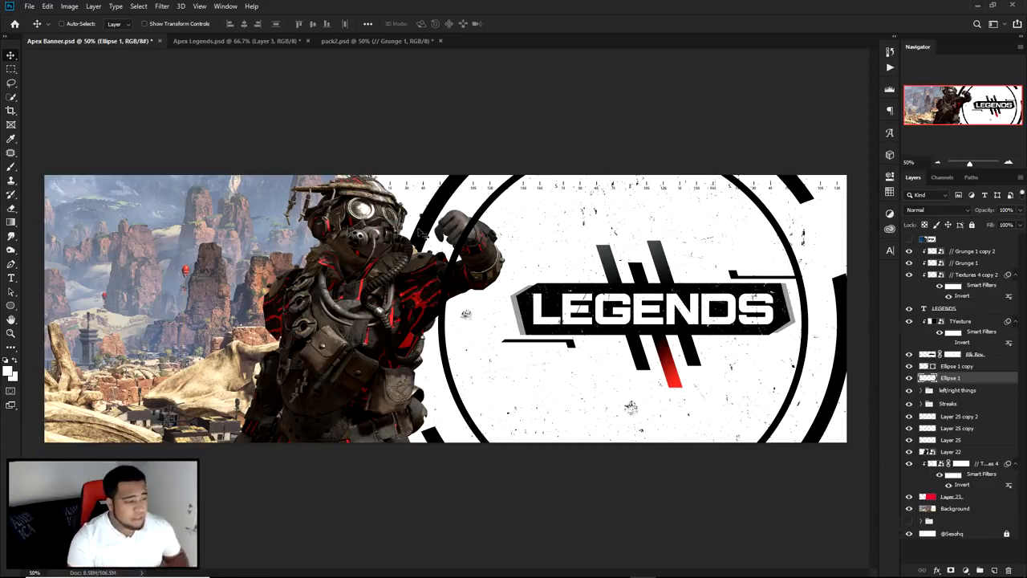
Step: Rasterize the inner ring and delete a horizontal band across it at the height of the LEGENDS panel
{"action": "key", "text": "ctrl+j"}
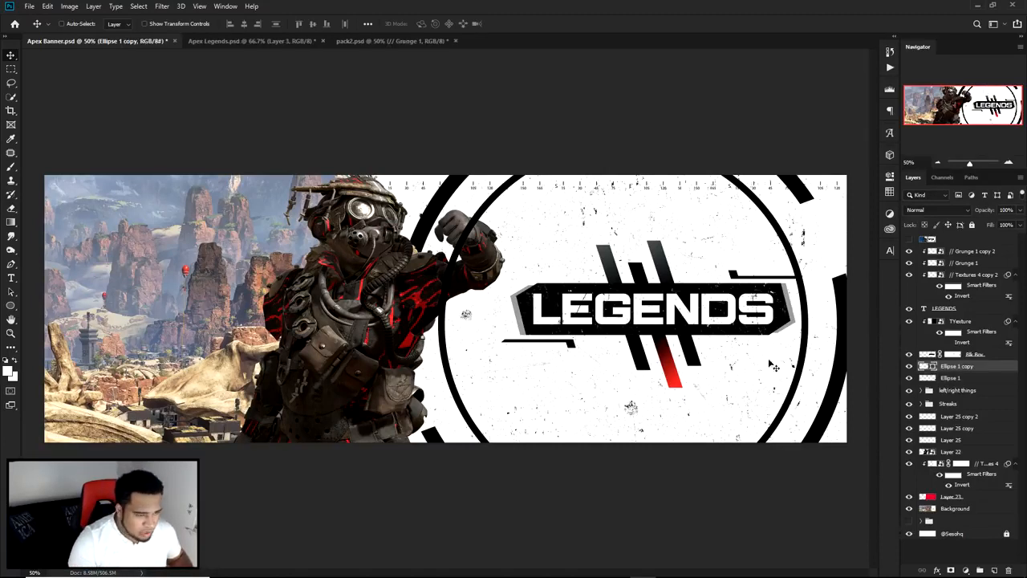
{"action": "right_click", "coordinate": [962, 369]}
{"action": "left_click", "coordinate": [904, 297]}
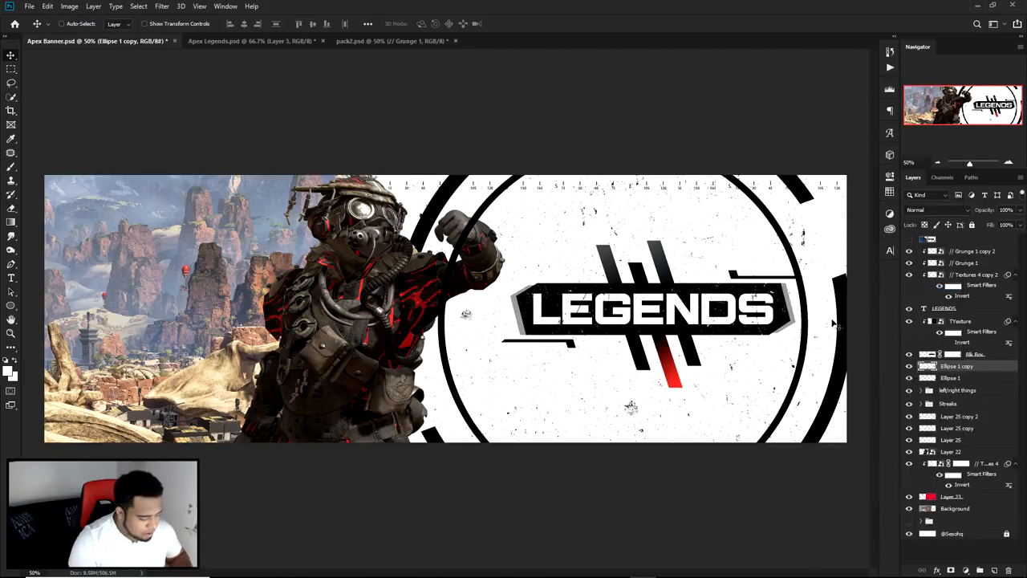
{"action": "key", "text": "m"}
{"action": "left_click_drag", "start_coordinate": [391, 280], "coordinate": [850, 341]}
{"action": "key", "text": "Delete"}
{"action": "key", "text": "ctrl+d"}
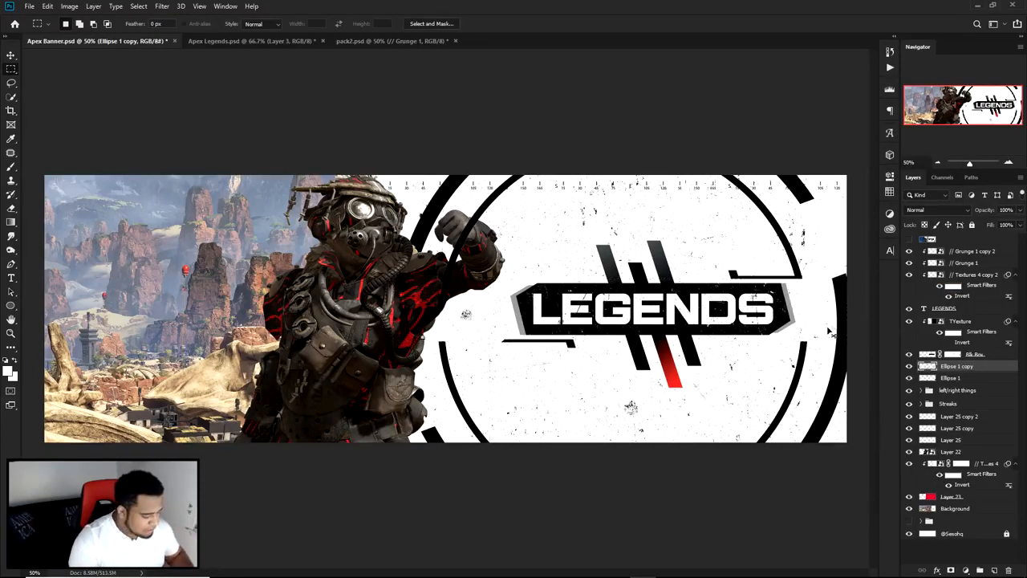
Step: Rotate the split inner ring clockwise by about 25° around its center
{"action": "key", "text": "ctrl+t"}
{"action": "left_click_drag", "start_coordinate": [772, 135], "coordinate": [819, 198]}
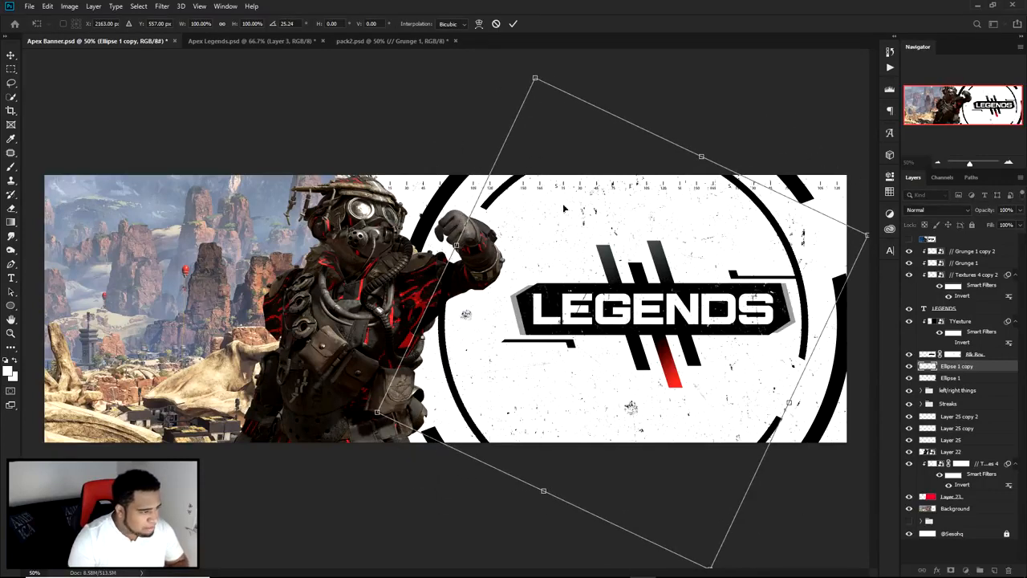
{"action": "key", "text": "Return"}
{"action": "key", "text": "v"}
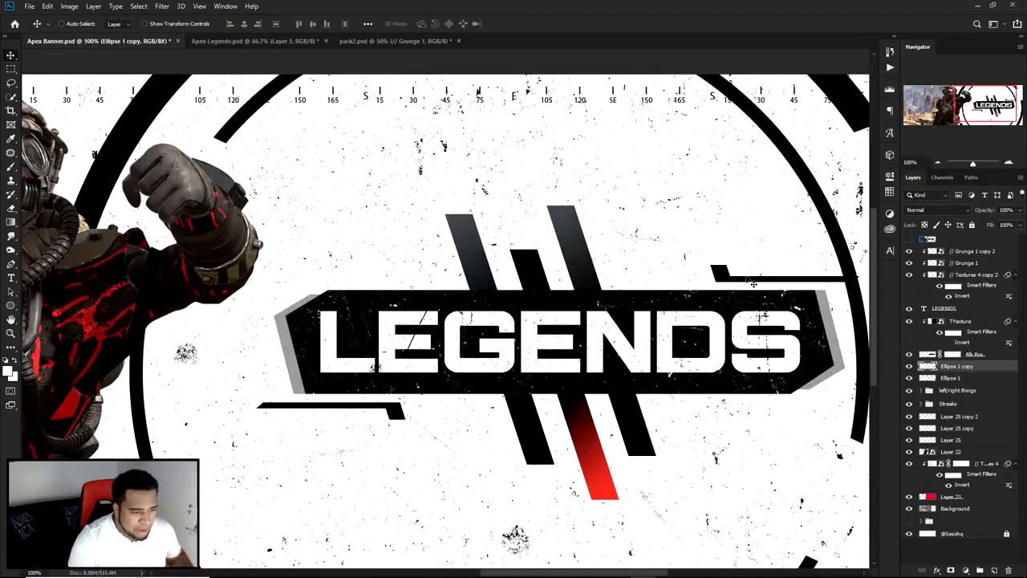
Step: Shift the accent bars above and below the LEGENDS panel horizontally inward, closer to the diagonal streaks
{"action": "scroll", "coordinate": [749, 279], "scroll_direction": "up", "scroll_amount": 2}
{"action": "left_click", "coordinate": [752, 285]}
{"action": "left_click_drag", "start_coordinate": [752, 284], "coordinate": [667, 285]}
{"action": "left_click", "coordinate": [393, 413]}
{"action": "left_click_drag", "start_coordinate": [393, 413], "coordinate": [479, 411]}
{"action": "scroll", "coordinate": [562, 409], "scroll_direction": "down", "scroll_amount": 2}
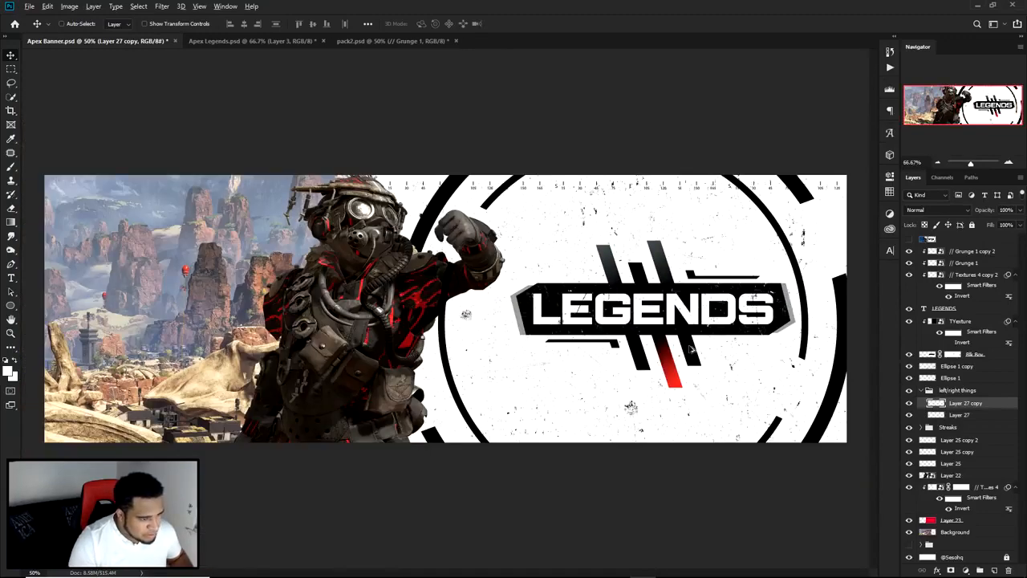
Step: Apply a red Color Overlay, df3126, to the accent bar above the LEGENDS panel
{"action": "scroll", "coordinate": [690, 347], "scroll_direction": "up", "scroll_amount": 1}
{"action": "left_click", "coordinate": [696, 257], "text": "ctrl"}
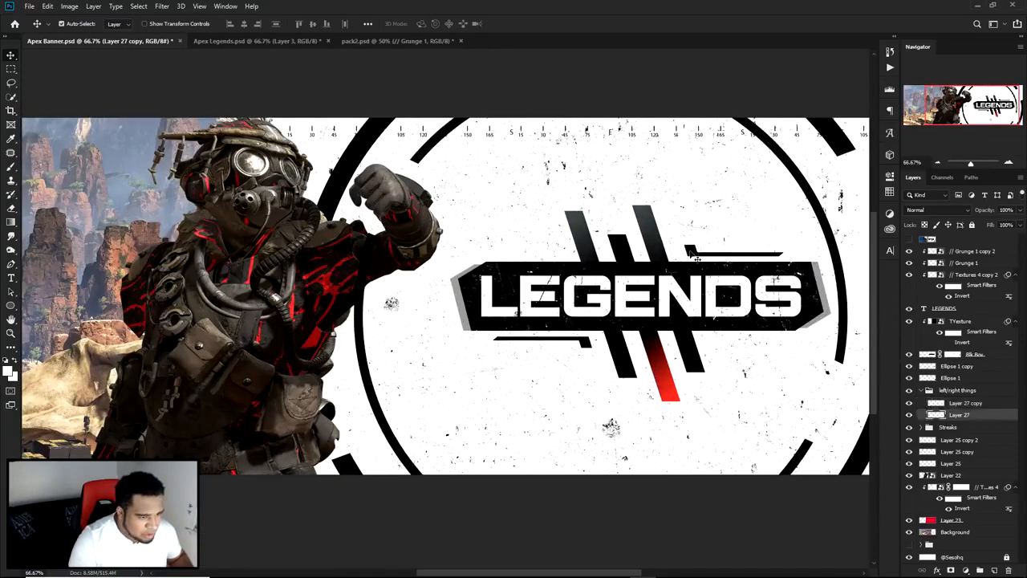
{"action": "double_click", "coordinate": [987, 414]}
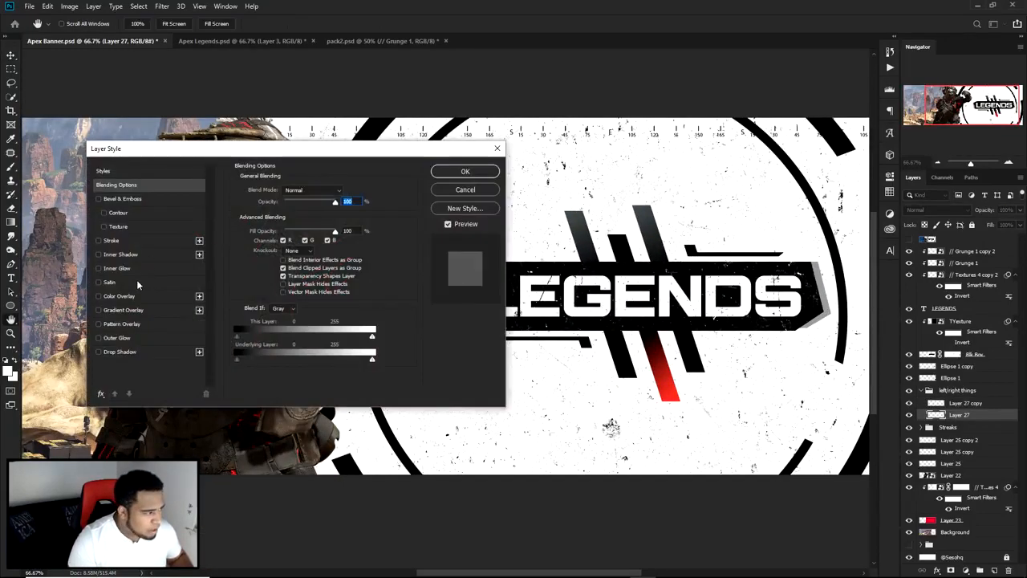
{"action": "left_click", "coordinate": [119, 296]}
{"action": "left_click", "coordinate": [345, 191]}
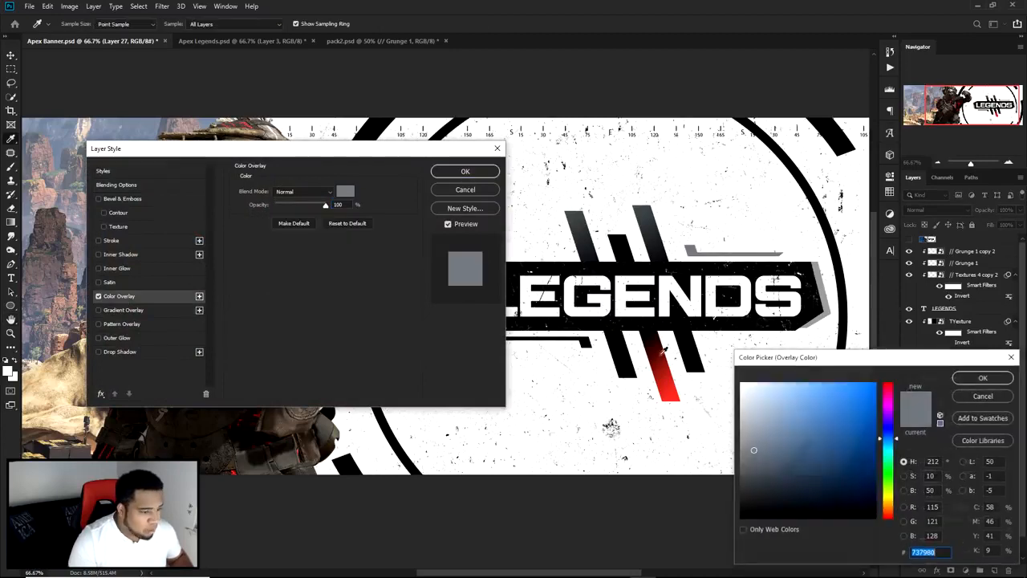
{"action": "left_click", "coordinate": [983, 377]}
{"action": "left_click", "coordinate": [466, 171]}
{"action": "key", "text": "ctrl+minus"}
{"action": "key", "text": "ctrl+minus"}
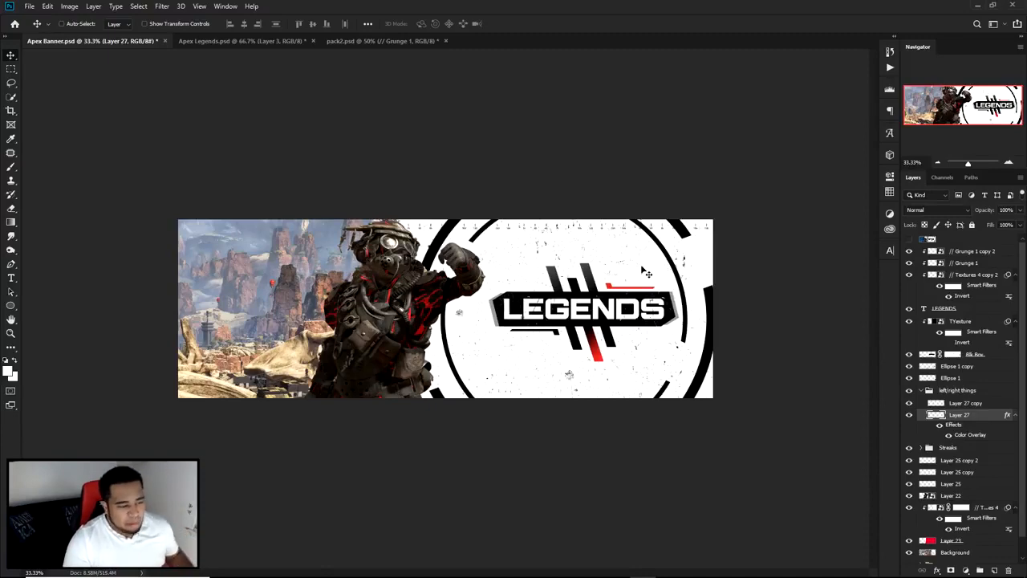
{"action": "key", "text": "ctrl+plus"}
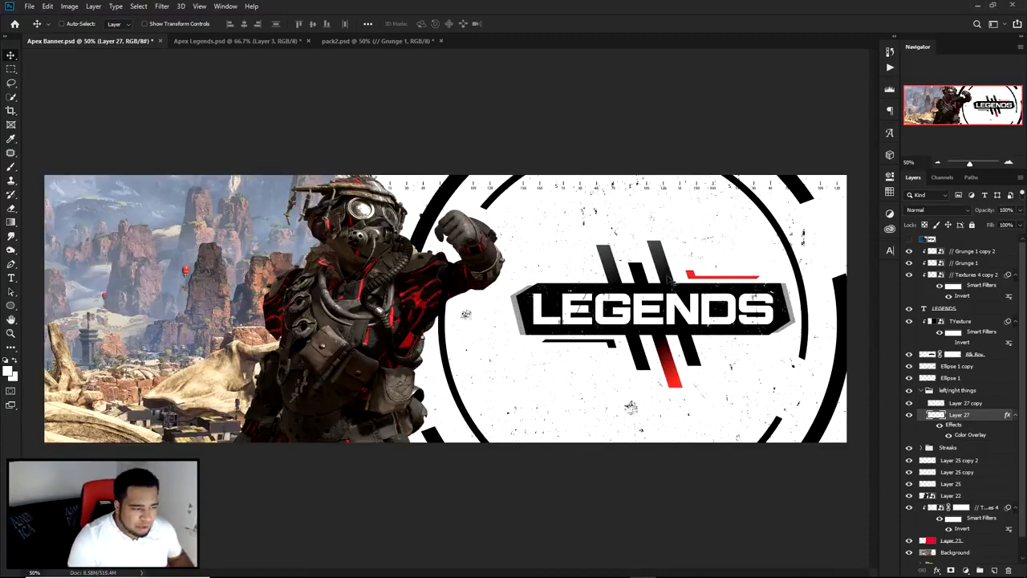
Step: Add a new layer above the inner ring and make it a clipping mask on that ring
{"action": "mouse_move", "coordinate": [761, 204]}
{"action": "left_mouse_down"}
{"action": "mouse_move", "coordinate": [748, 296]}
{"action": "mouse_move", "coordinate": [768, 212]}
{"action": "left_mouse_up"}
{"action": "key", "text": "ctrl+z"}
{"action": "left_click", "coordinate": [909, 366]}
{"action": "left_click", "coordinate": [909, 367]}
{"action": "left_click", "coordinate": [995, 570]}
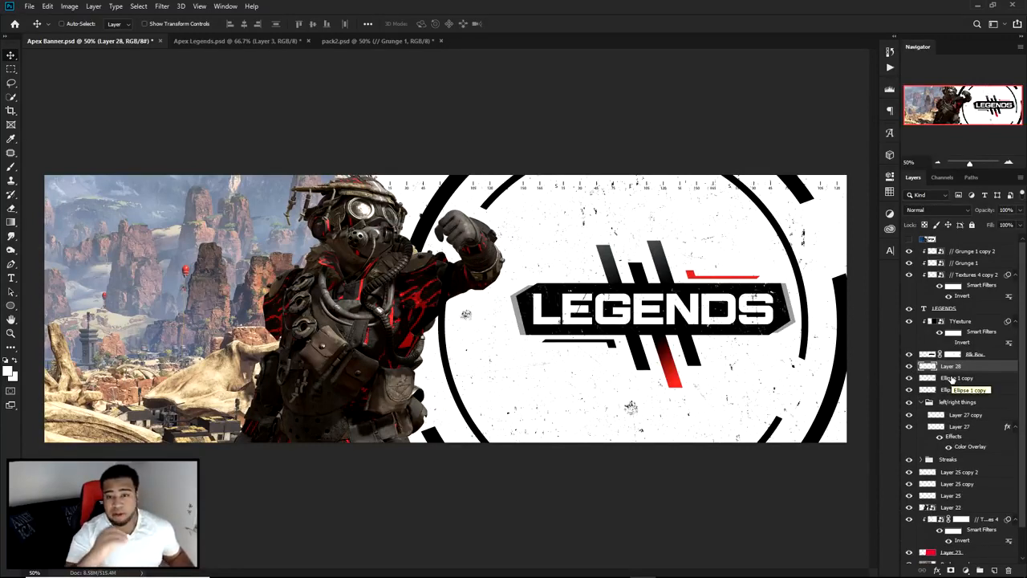
{"action": "right_click", "coordinate": [975, 366]}
{"action": "left_click", "coordinate": [891, 331]}
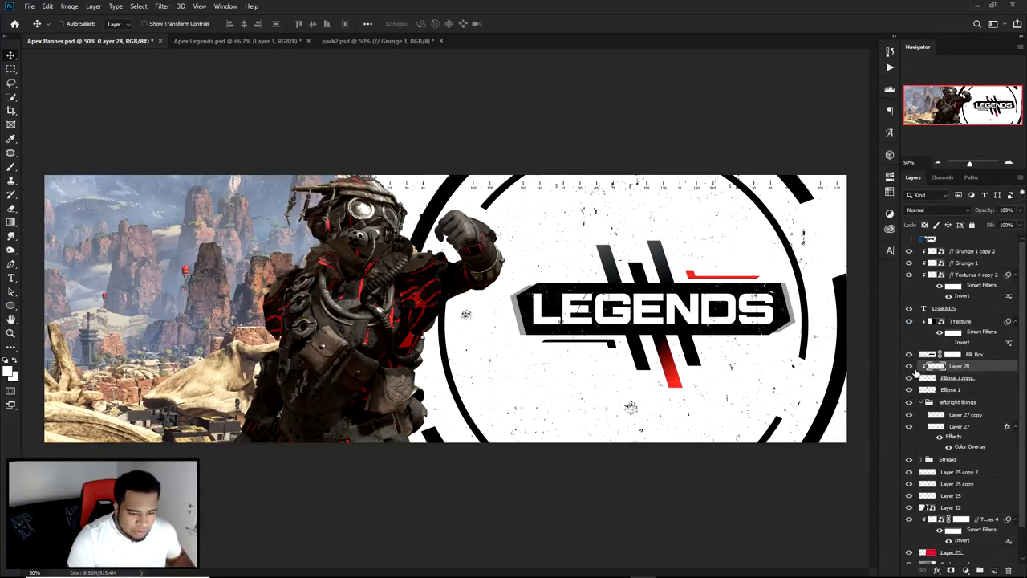
{"action": "left_click", "coordinate": [909, 377]}
{"action": "left_click", "coordinate": [909, 378]}
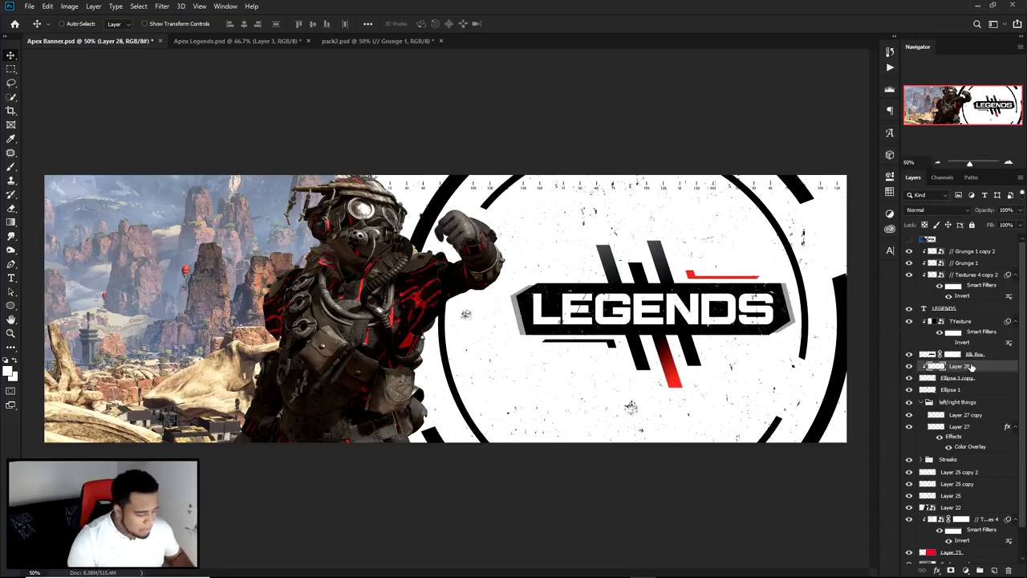
Step: Paint dark grey over the left arc of the inner ring on its clipped layer with a large soft brush
{"action": "key", "text": "b"}
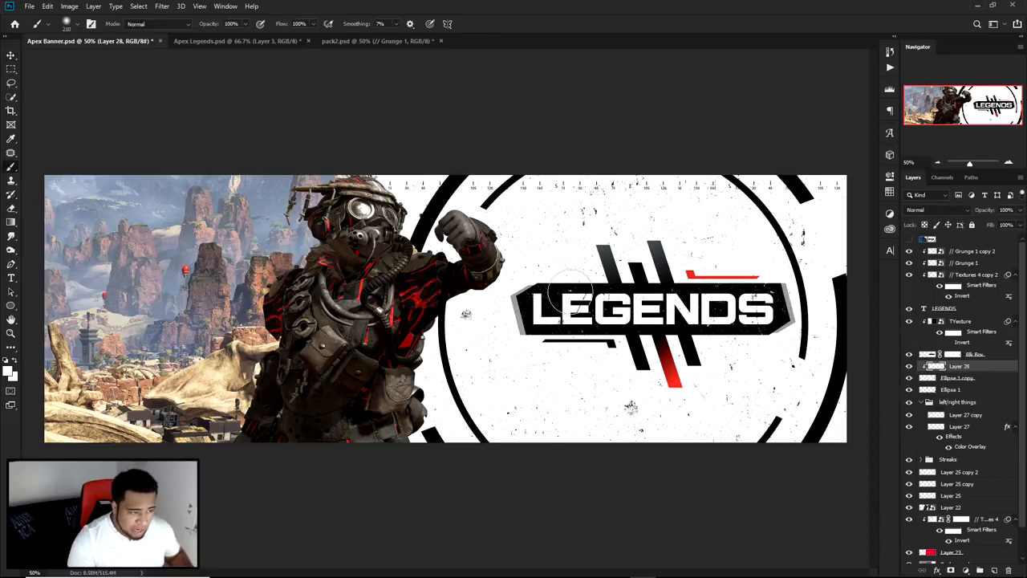
{"action": "left_click_drag", "start_coordinate": [606, 269], "coordinate": [682, 258]}
{"action": "mouse_move", "coordinate": [553, 274]}
{"action": "left_mouse_down"}
{"action": "mouse_move", "coordinate": [569, 270]}
{"action": "mouse_move", "coordinate": [549, 262]}
{"action": "mouse_move", "coordinate": [578, 259]}
{"action": "mouse_move", "coordinate": [466, 256]}
{"action": "mouse_move", "coordinate": [435, 267]}
{"action": "left_mouse_up"}
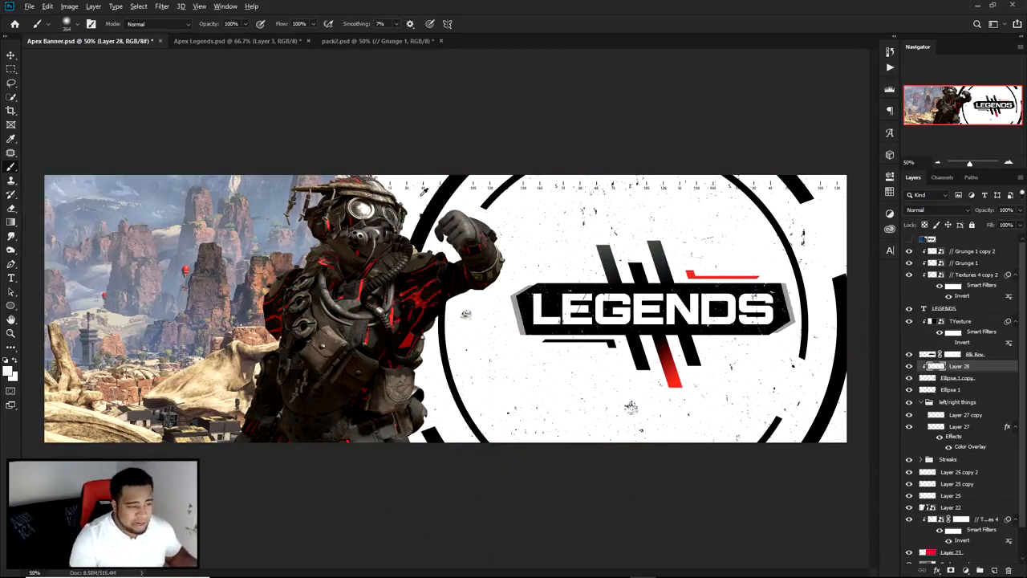
{"action": "mouse_move", "coordinate": [465, 224]}
{"action": "left_mouse_down"}
{"action": "mouse_move", "coordinate": [377, 230]}
{"action": "mouse_move", "coordinate": [378, 310]}
{"action": "mouse_move", "coordinate": [405, 299]}
{"action": "mouse_move", "coordinate": [378, 344]}
{"action": "mouse_move", "coordinate": [318, 313]}
{"action": "mouse_move", "coordinate": [360, 290]}
{"action": "mouse_move", "coordinate": [419, 301]}
{"action": "mouse_move", "coordinate": [616, 277]}
{"action": "mouse_move", "coordinate": [772, 240]}
{"action": "mouse_move", "coordinate": [669, 275]}
{"action": "mouse_move", "coordinate": [562, 229]}
{"action": "mouse_move", "coordinate": [608, 252]}
{"action": "left_mouse_up"}
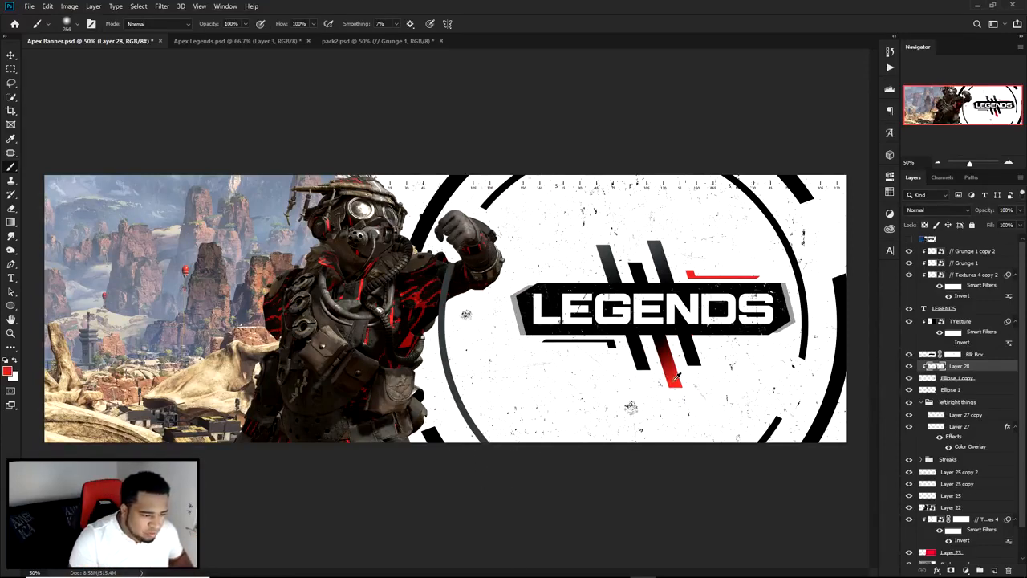
Step: Add a new layer directly above the outer ring (Ellipse 1) and make it a clipping mask on that ring
{"action": "left_click", "coordinate": [952, 390]}
{"action": "left_click", "coordinate": [993, 569]}
{"action": "right_click", "coordinate": [958, 389]}
{"action": "left_click", "coordinate": [917, 330]}
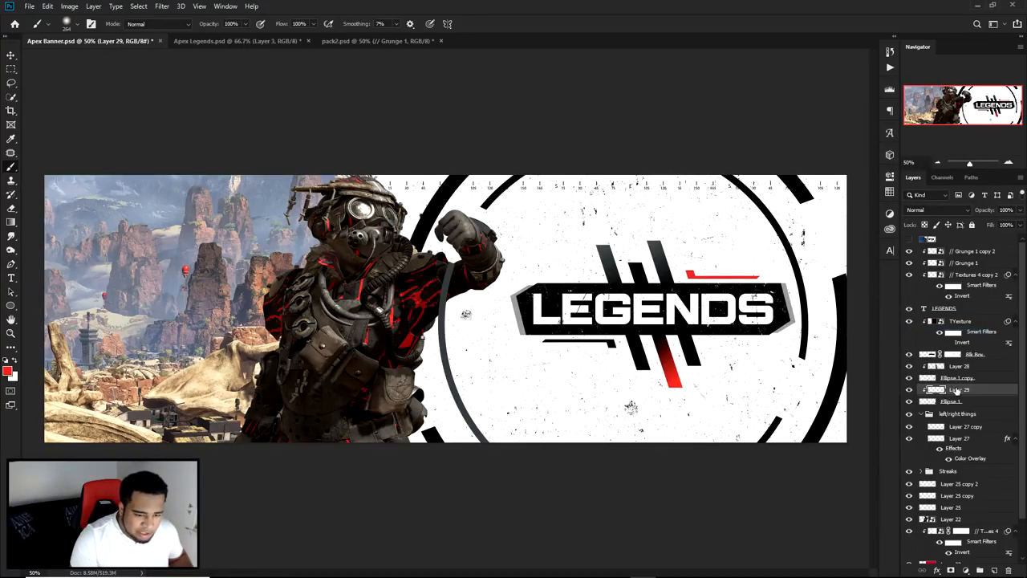
Step: Paint the outer ring's upper-right and upper-left segments red, matching the red streak, on the clipped layer
{"action": "left_click_drag", "start_coordinate": [824, 210], "coordinate": [762, 158]}
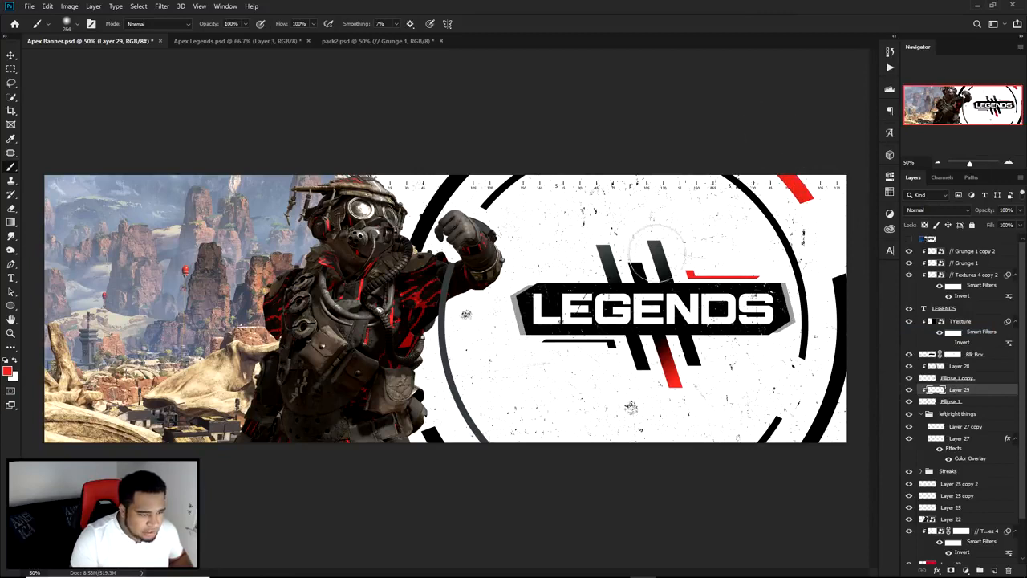
{"action": "left_click_drag", "start_coordinate": [659, 303], "coordinate": [626, 302]}
{"action": "left_click_drag", "start_coordinate": [400, 271], "coordinate": [460, 142]}
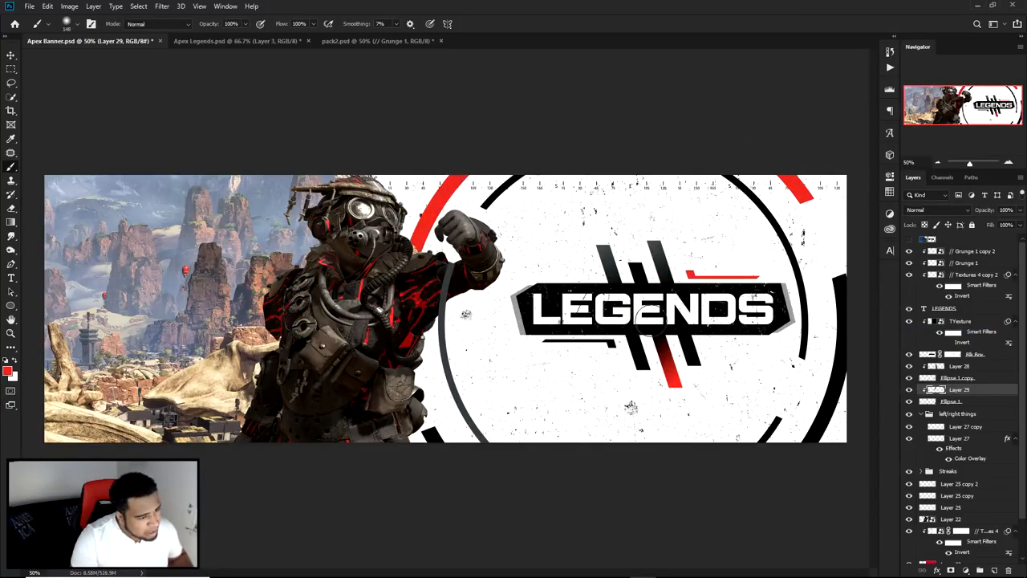
{"action": "key", "text": "v"}
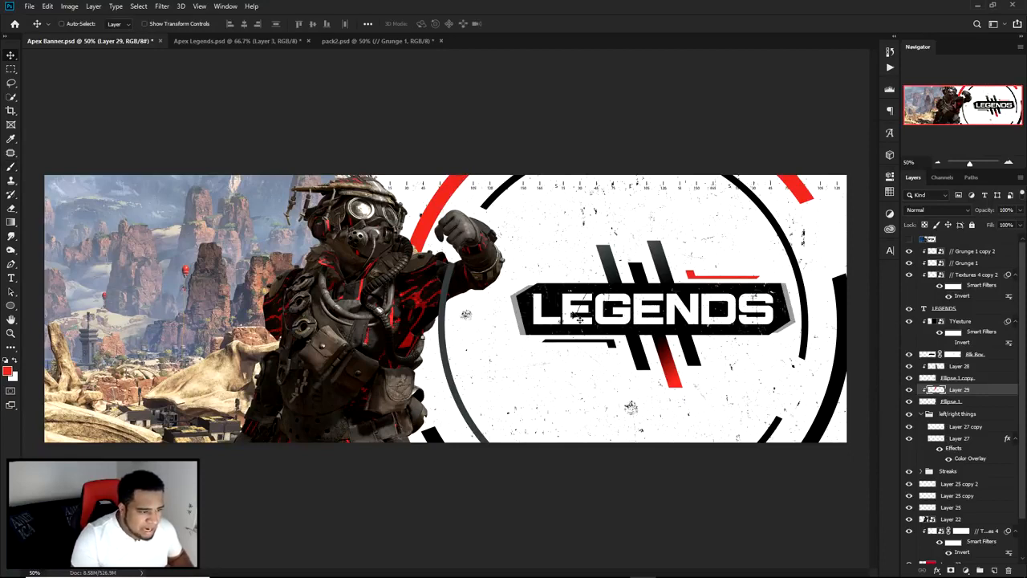
Step: Try to move the LEGENDS title, its textures, the black panel and the Streaks group together
{"action": "key", "text": "ctrl"}
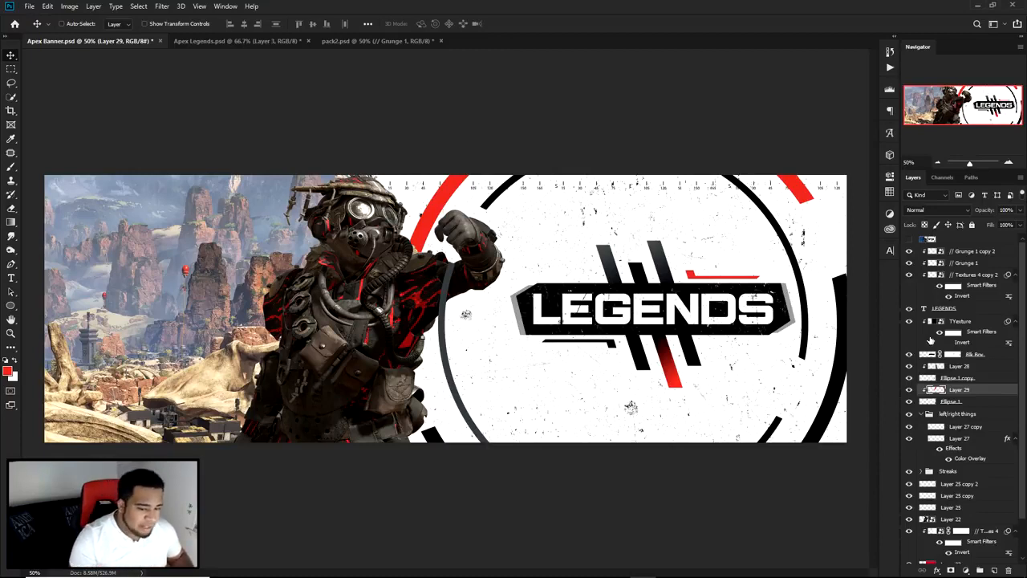
{"action": "left_click", "coordinate": [966, 257]}
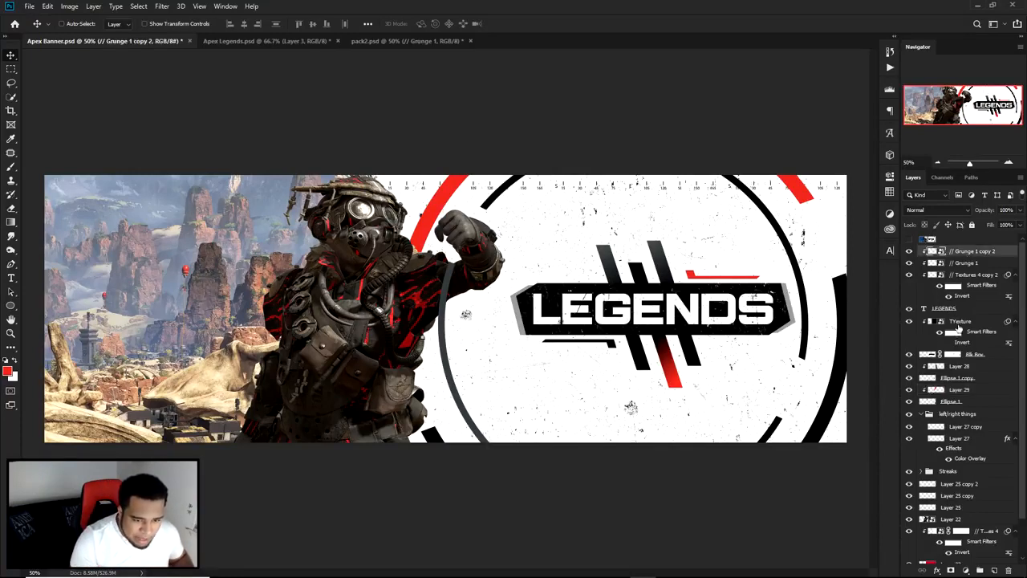
{"action": "left_click", "coordinate": [971, 309], "text": "shift"}
{"action": "left_click", "coordinate": [971, 322], "text": "shift"}
{"action": "left_click", "coordinate": [988, 355], "text": "shift"}
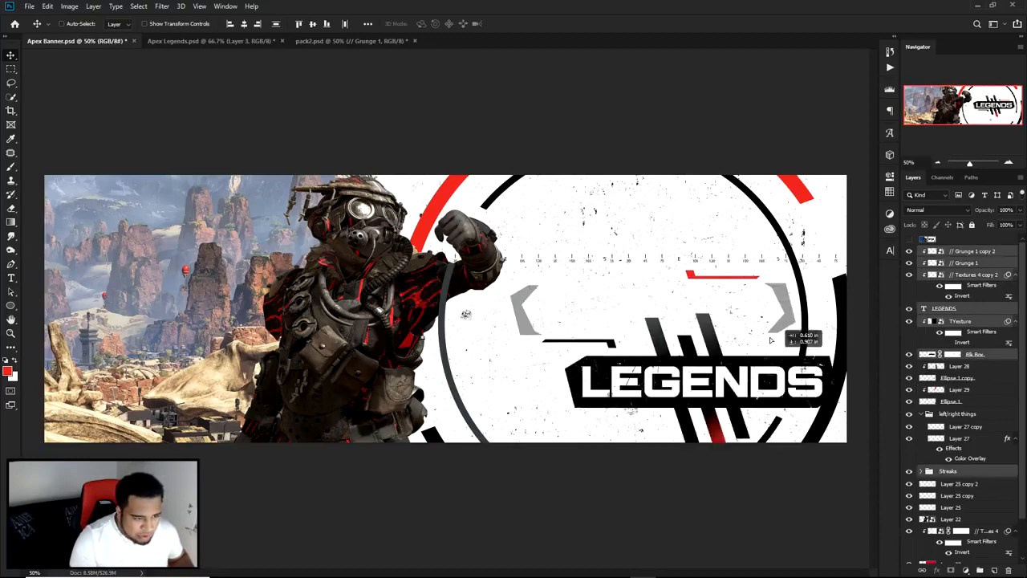
Step: Move the three Vector Smart Object compass layers out of the Streaks group to just above it, and collapse the group
{"action": "left_click", "coordinate": [924, 475]}
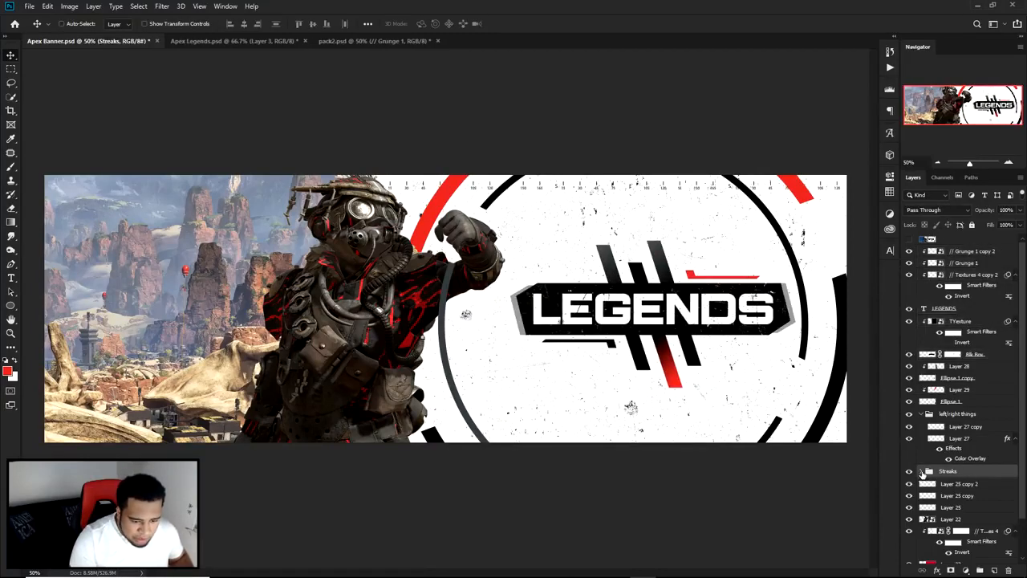
{"action": "left_click", "coordinate": [925, 474]}
{"action": "scroll", "coordinate": [951, 512], "scroll_direction": "down", "scroll_amount": 2}
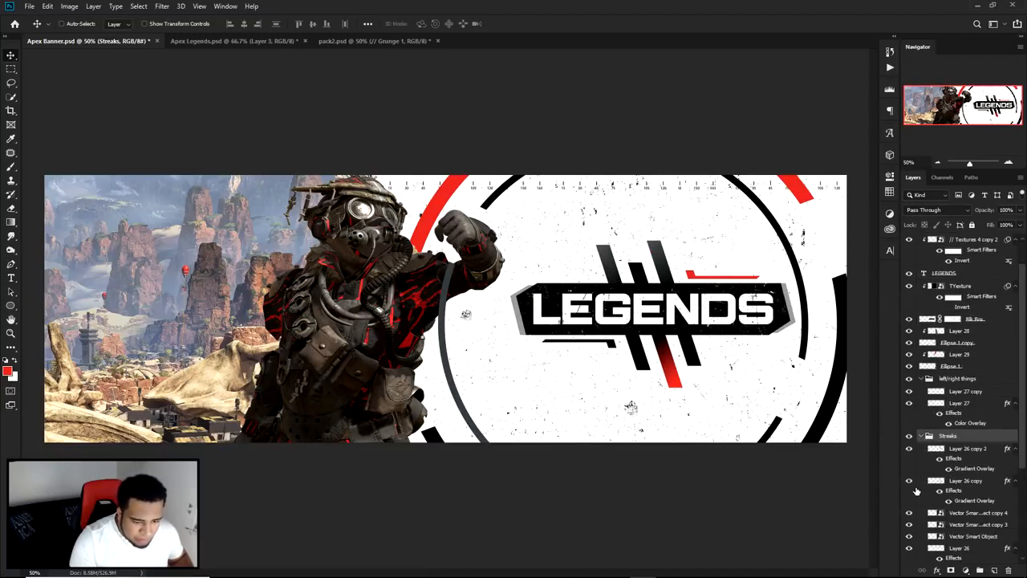
{"action": "left_click", "coordinate": [967, 512]}
{"action": "left_click", "coordinate": [973, 535], "text": "shift"}
{"action": "left_click_drag", "start_coordinate": [972, 534], "coordinate": [971, 440]}
{"action": "left_click", "coordinate": [923, 473]}
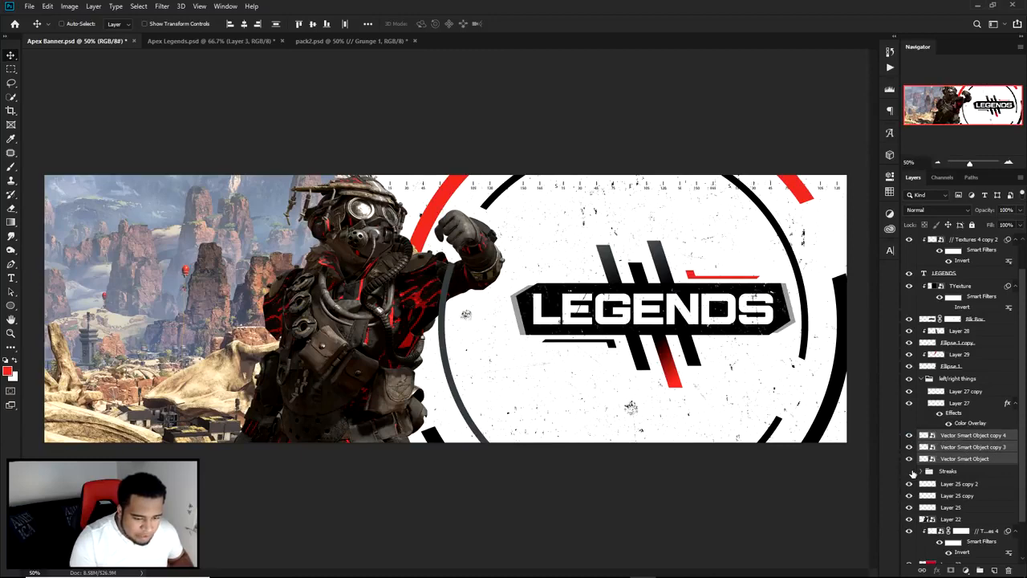
Step: Select the Streaks group, Layer 25 and its two copies, and both accent bars together
{"action": "left_click", "coordinate": [945, 471]}
{"action": "left_click", "coordinate": [958, 495], "text": "shift"}
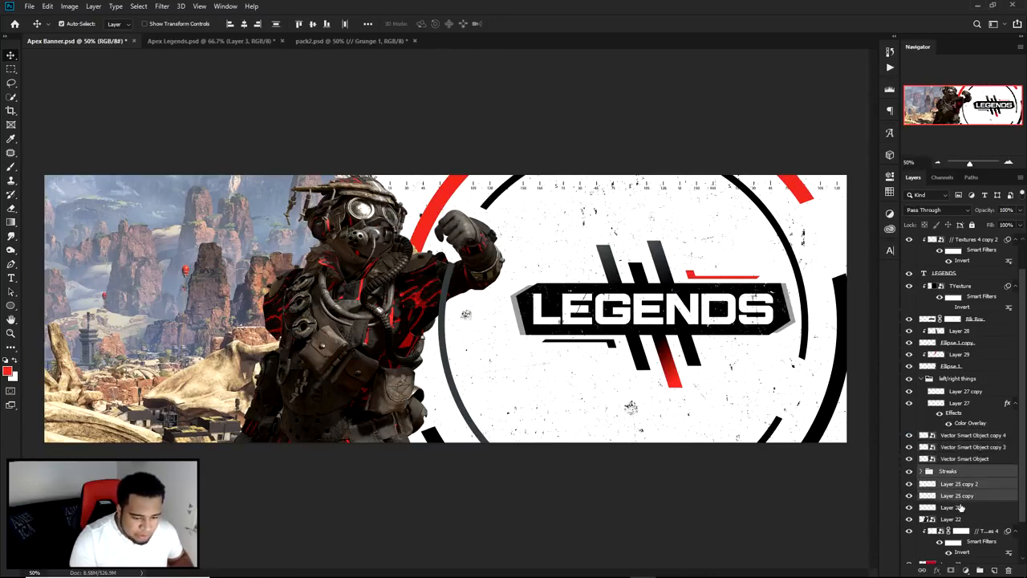
{"action": "left_click", "coordinate": [960, 507], "text": "shift"}
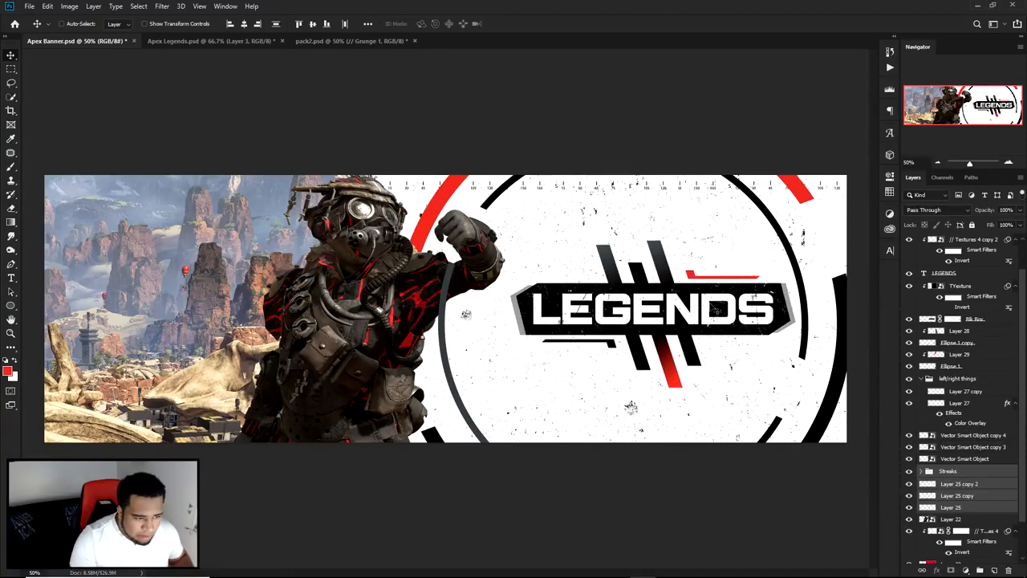
{"action": "scroll", "coordinate": [699, 280], "scroll_direction": "up", "scroll_amount": 3}
{"action": "left_click", "coordinate": [683, 268], "text": "ctrl+shift"}
{"action": "scroll", "coordinate": [681, 269], "scroll_direction": "down", "scroll_amount": 2}
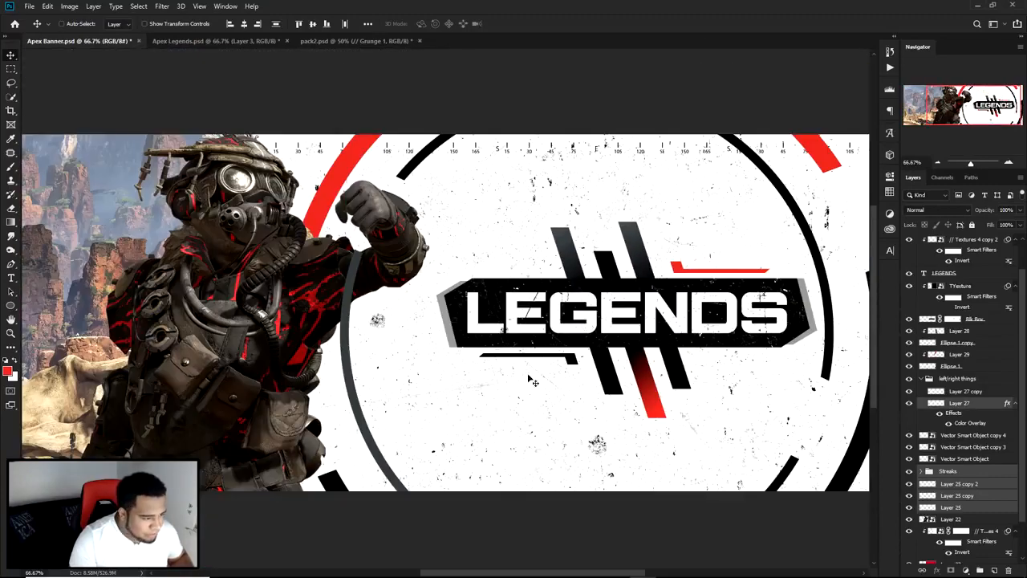
{"action": "scroll", "coordinate": [571, 362], "scroll_direction": "up", "scroll_amount": 3}
{"action": "left_click", "coordinate": [585, 365], "text": "ctrl+shift"}
{"action": "scroll", "coordinate": [594, 358], "scroll_direction": "down", "scroll_amount": 2}
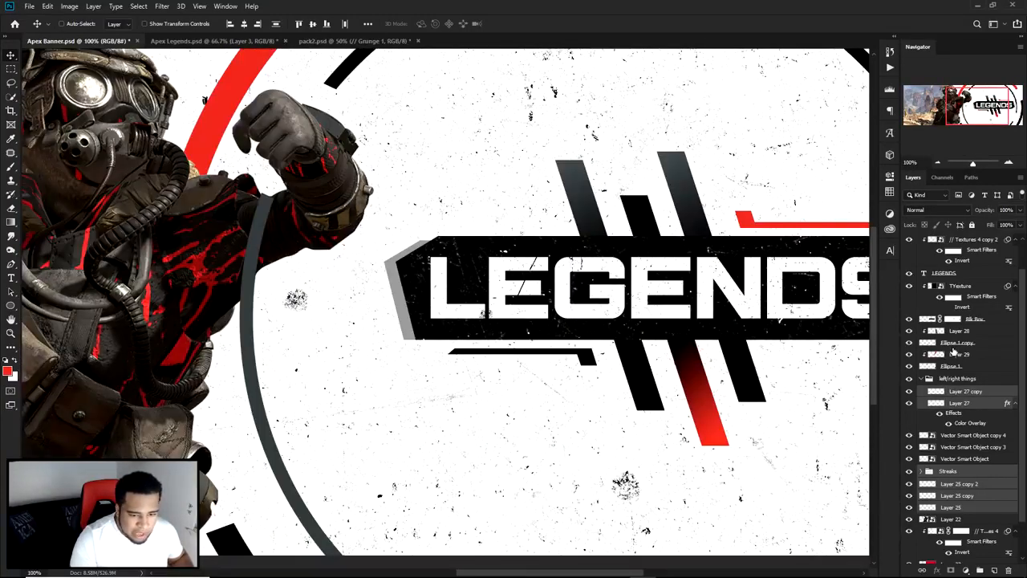
Step: Add the black panel, its texture, the LEGENDS text and its three clipped texture layers to the selection
{"action": "scroll", "coordinate": [954, 351], "scroll_direction": "up", "scroll_amount": 1}
{"action": "left_click", "coordinate": [971, 323], "text": "ctrl"}
{"action": "left_click", "coordinate": [996, 356], "text": "ctrl"}
{"action": "left_click", "coordinate": [960, 310], "text": "ctrl"}
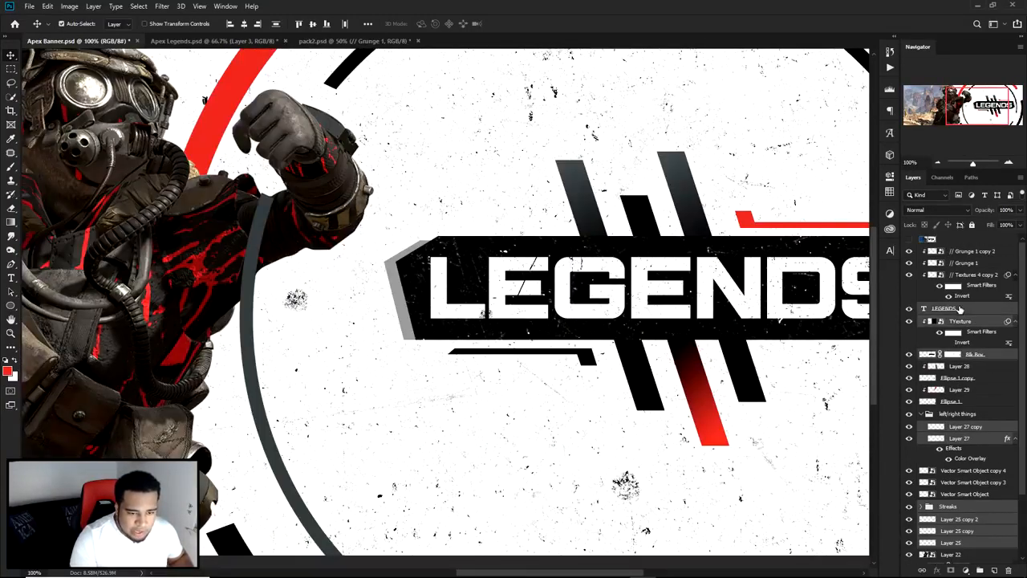
{"action": "left_click", "coordinate": [968, 276], "text": "ctrl"}
{"action": "left_click", "coordinate": [966, 264], "text": "ctrl"}
{"action": "left_click", "coordinate": [963, 252], "text": "ctrl"}
{"action": "scroll", "coordinate": [775, 302], "scroll_direction": "down", "scroll_amount": 1}
Step: Shift the selected LEGENDS logo layers left toward the center of the inner ring and group them
{"action": "left_click_drag", "start_coordinate": [724, 316], "coordinate": [707, 315]}
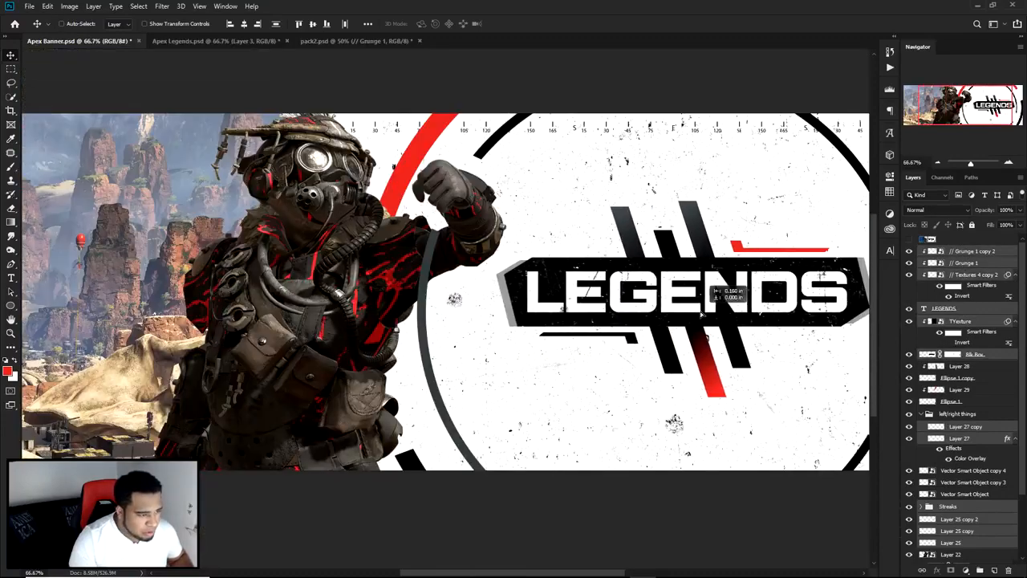
{"action": "scroll", "coordinate": [657, 341], "scroll_direction": "down", "scroll_amount": 1}
{"action": "key", "text": "ctrl+g"}
{"action": "scroll", "coordinate": [710, 321], "scroll_direction": "up", "scroll_amount": 1}
{"action": "mouse_move", "coordinate": [707, 326]}
{"action": "left_mouse_down"}
{"action": "mouse_move", "coordinate": [717, 328]}
{"action": "mouse_move", "coordinate": [674, 324]}
{"action": "mouse_move", "coordinate": [689, 327]}
{"action": "left_mouse_up"}
{"action": "scroll", "coordinate": [709, 334], "scroll_direction": "down", "scroll_amount": 2}
{"action": "scroll", "coordinate": [639, 320], "scroll_direction": "up", "scroll_amount": 1}
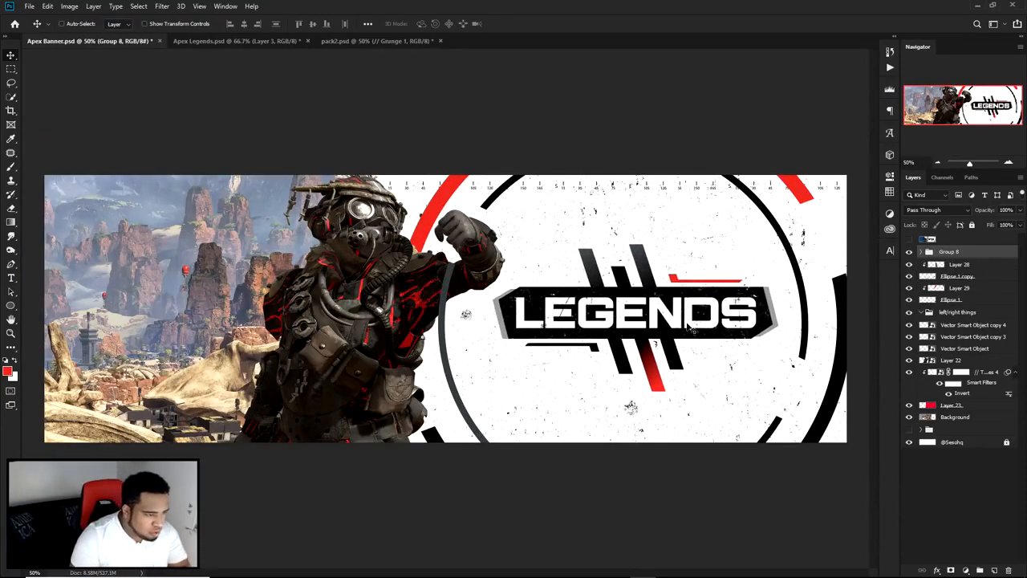
Step: Fine-tune the LEGENDS logo group's position inside the inner ring with small nudges
{"action": "key", "text": "Down"}
{"action": "key", "text": "Left"}
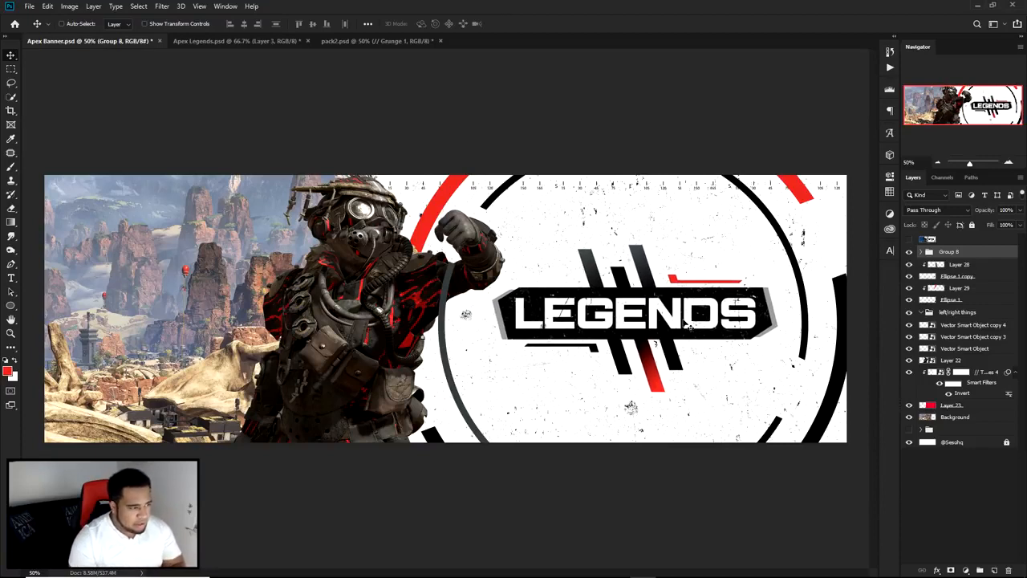
{"action": "key", "text": "Up"}
{"action": "key", "text": "Up"}
{"action": "key", "text": "Right"}
{"action": "key", "text": "Down"}
Step: Try to move the outer ring left, closer to the inner ring
{"action": "left_click", "coordinate": [843, 298], "text": "ctrl"}
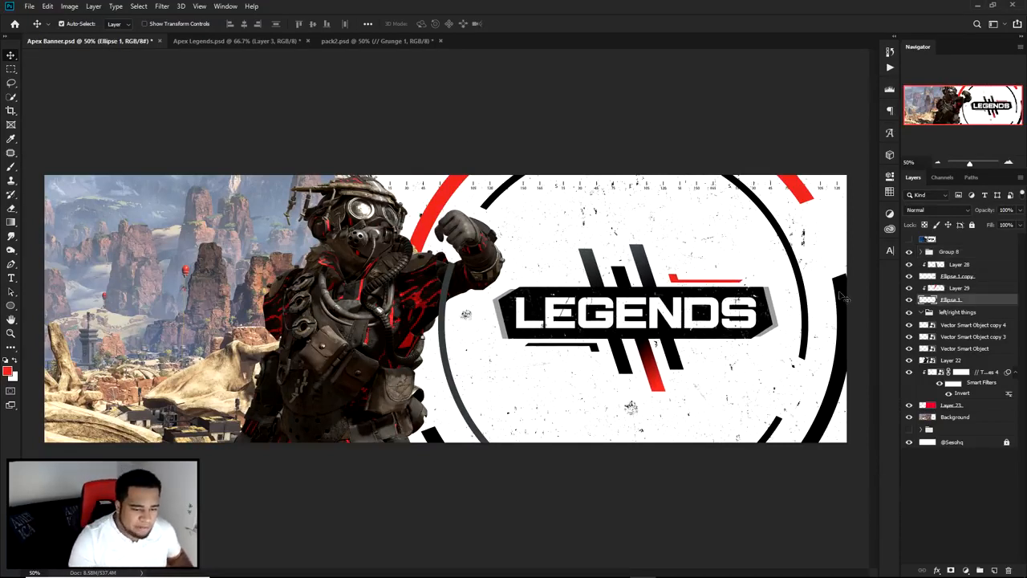
{"action": "left_click_drag", "start_coordinate": [840, 296], "coordinate": [818, 294]}
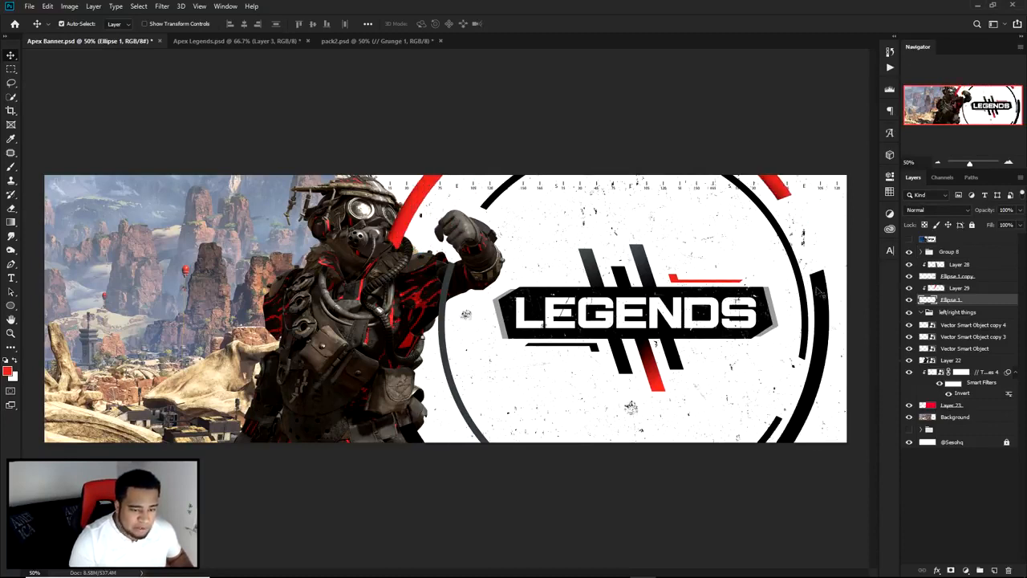
{"action": "key", "text": "ctrl+z"}
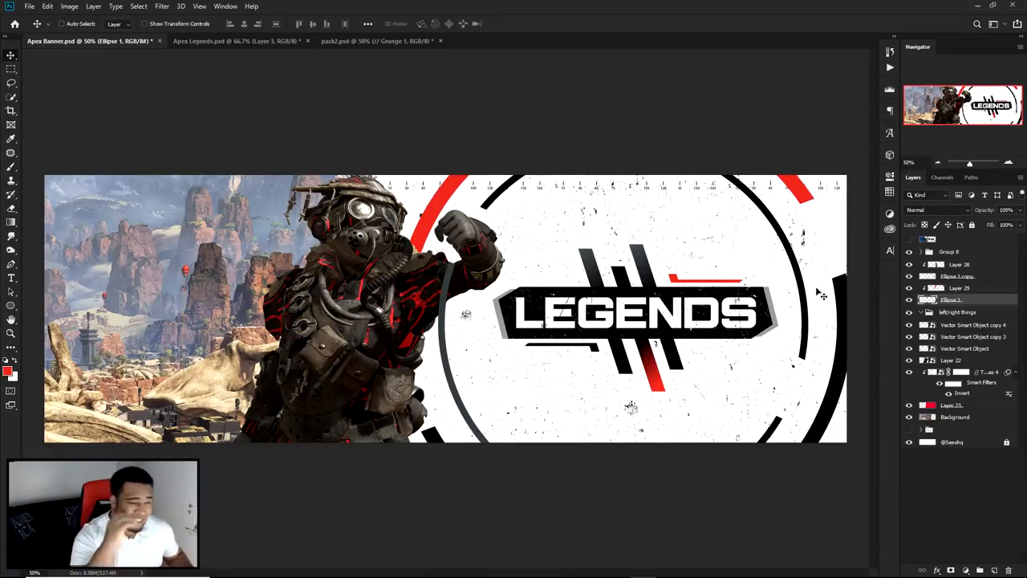
Step: Identify the layers behind the title, streaks, rings and accent bar by selecting each element directly on the canvas
{"action": "left_click", "coordinate": [704, 303], "text": "ctrl"}
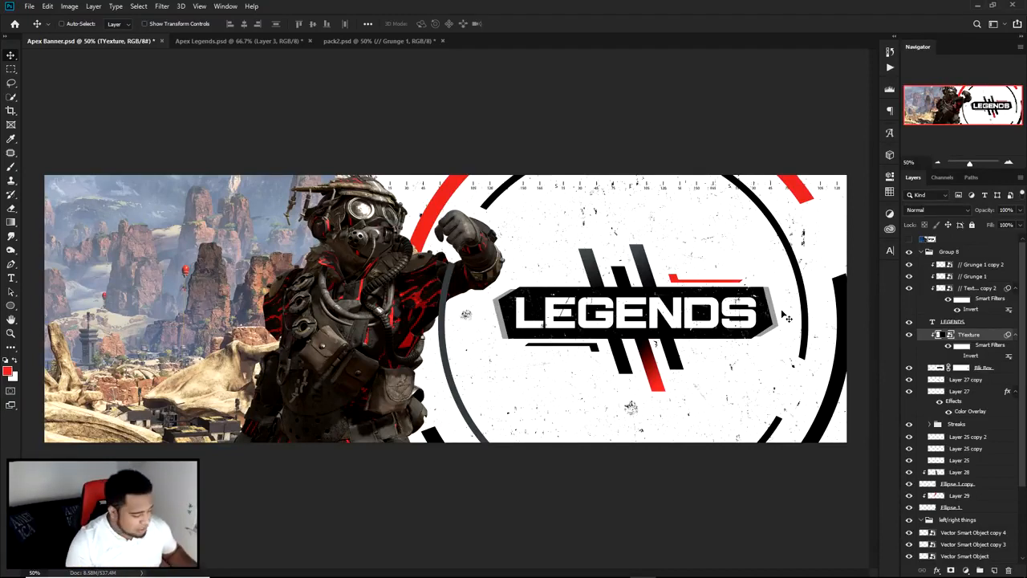
{"action": "left_click", "coordinate": [648, 259], "text": "ctrl"}
{"action": "left_click", "coordinate": [731, 316]}
{"action": "left_click", "coordinate": [782, 240]}
{"action": "left_click", "coordinate": [790, 200]}
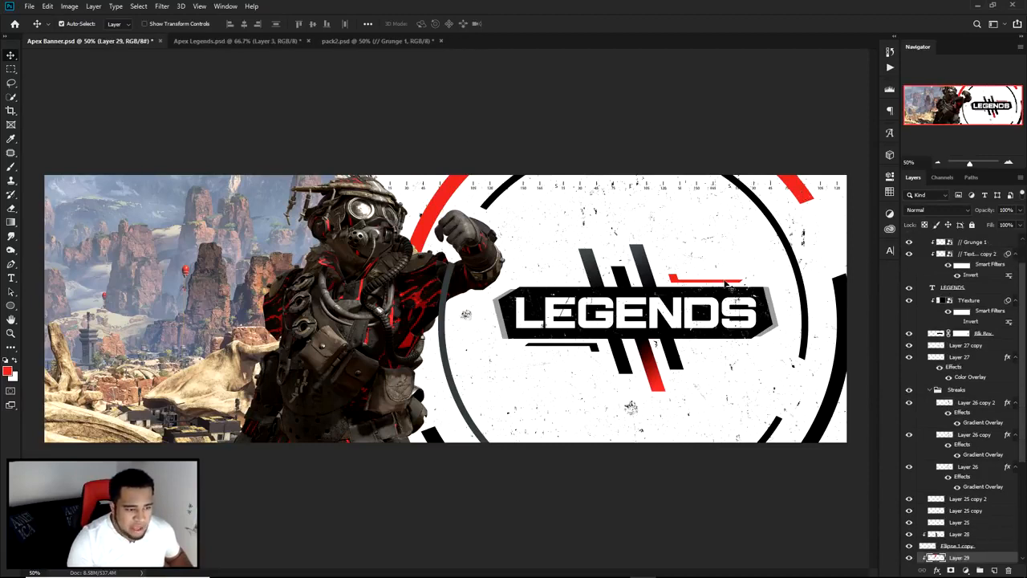
{"action": "left_click", "coordinate": [726, 283]}
{"action": "left_click", "coordinate": [705, 304]}
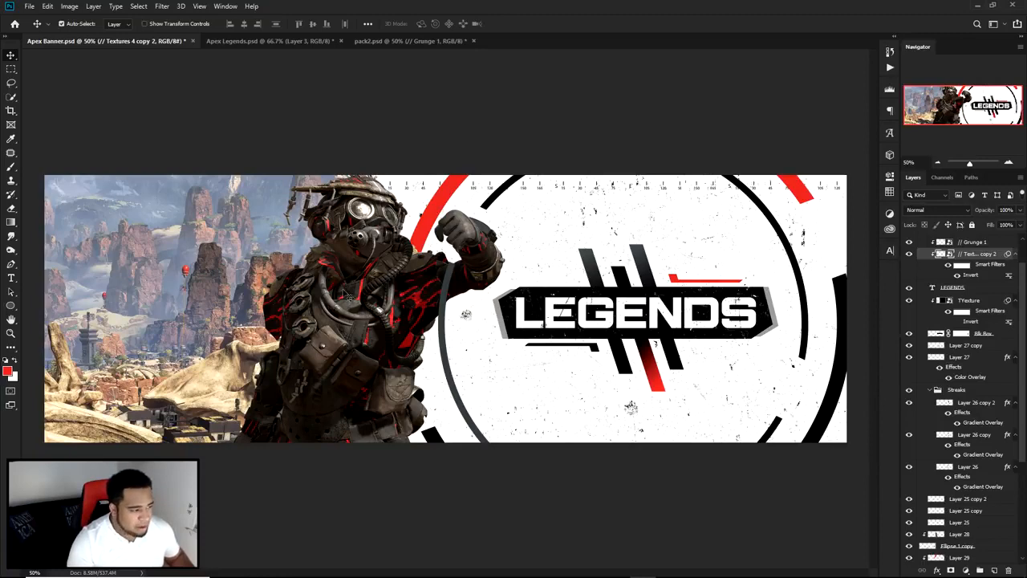
Step: Try to move the character left, and the desert background right and down, directly on the canvas
{"action": "left_click_drag", "start_coordinate": [349, 286], "coordinate": [282, 279]}
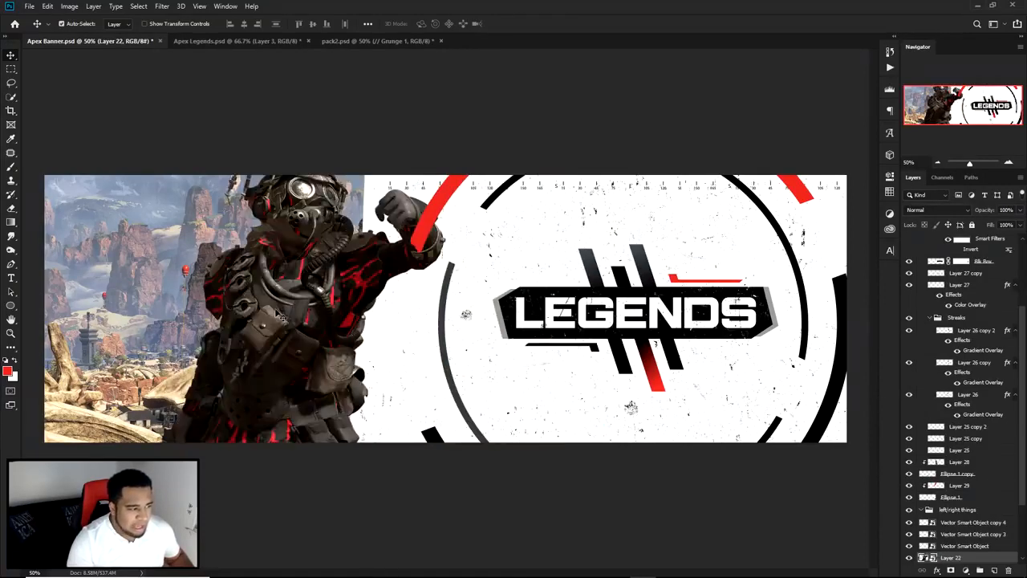
{"action": "key", "text": "ctrl+z"}
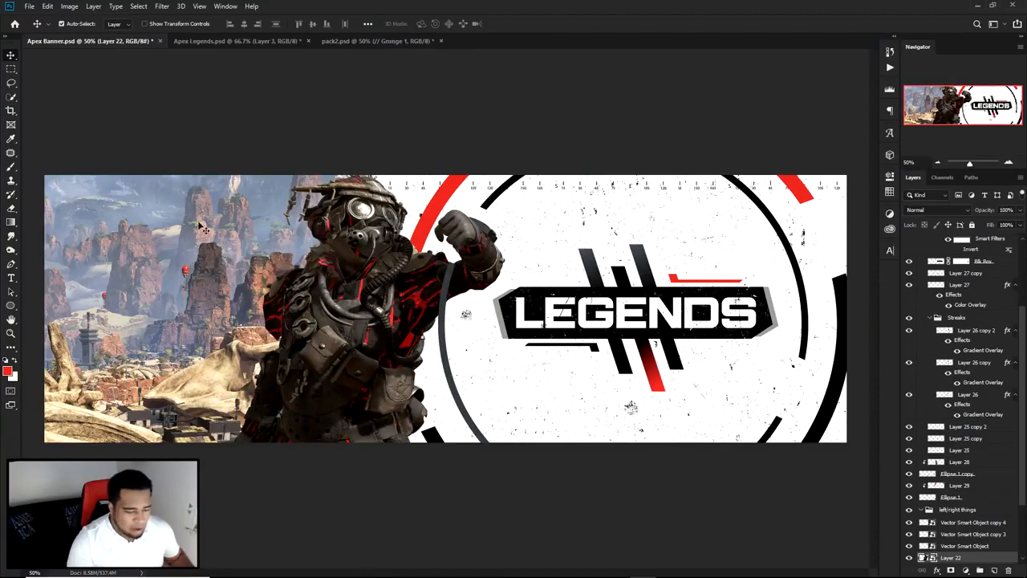
{"action": "left_click_drag", "start_coordinate": [199, 227], "coordinate": [328, 295]}
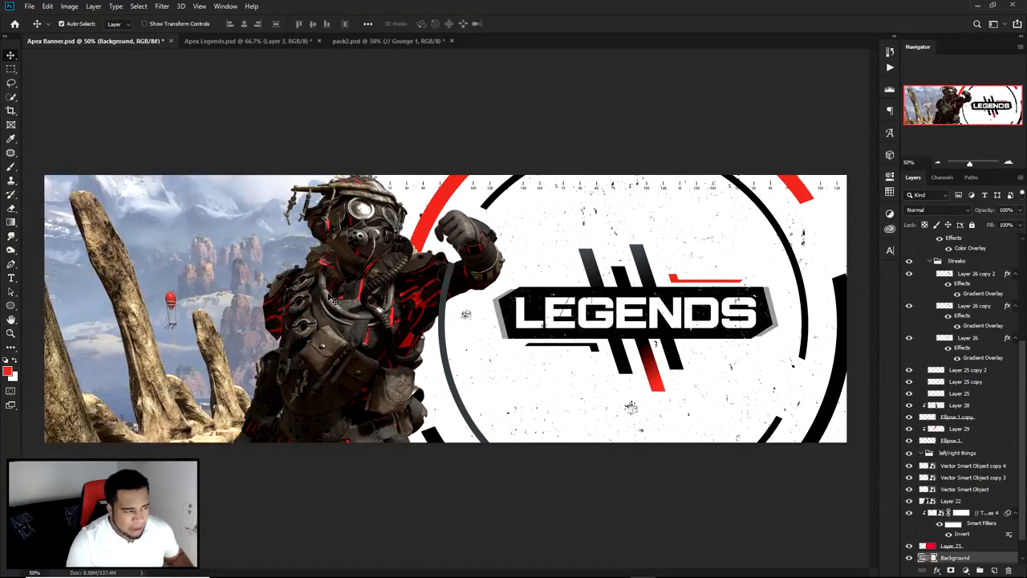
{"action": "key", "text": "ctrl+z"}
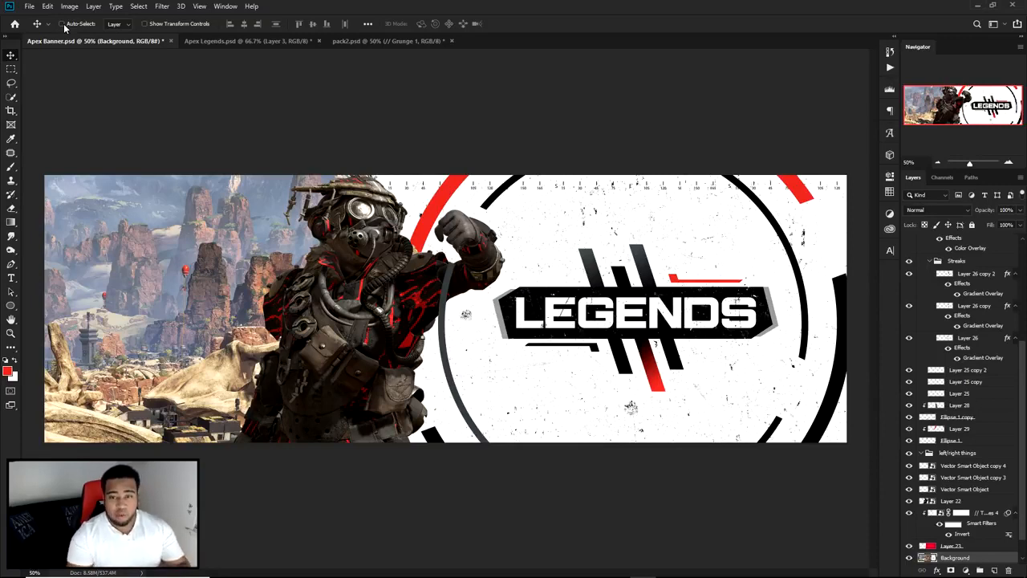
Step: Activate the Move tool with Auto-Select enabled and set to Layer
{"action": "right_click", "coordinate": [11, 55]}
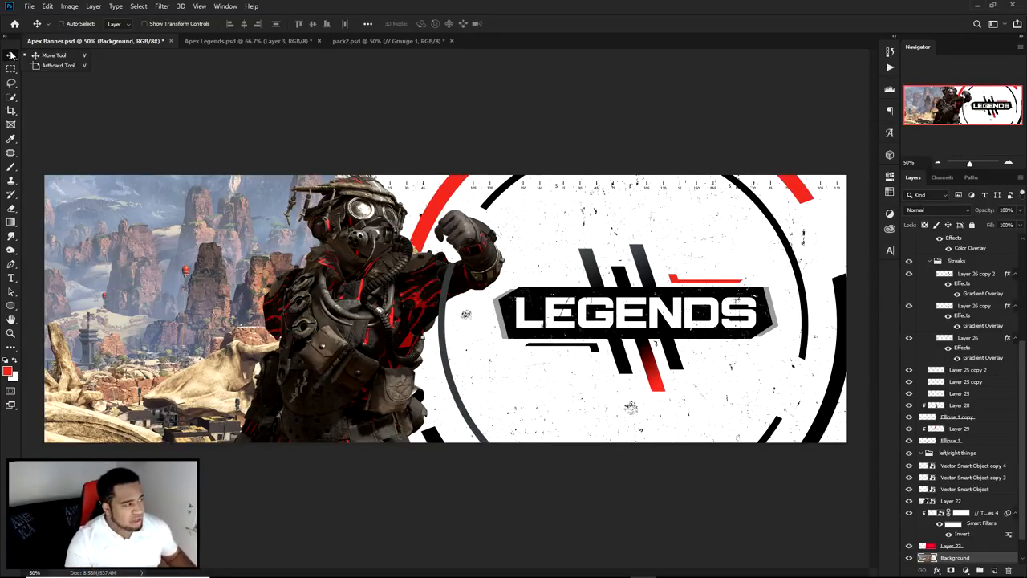
{"action": "left_click", "coordinate": [55, 56]}
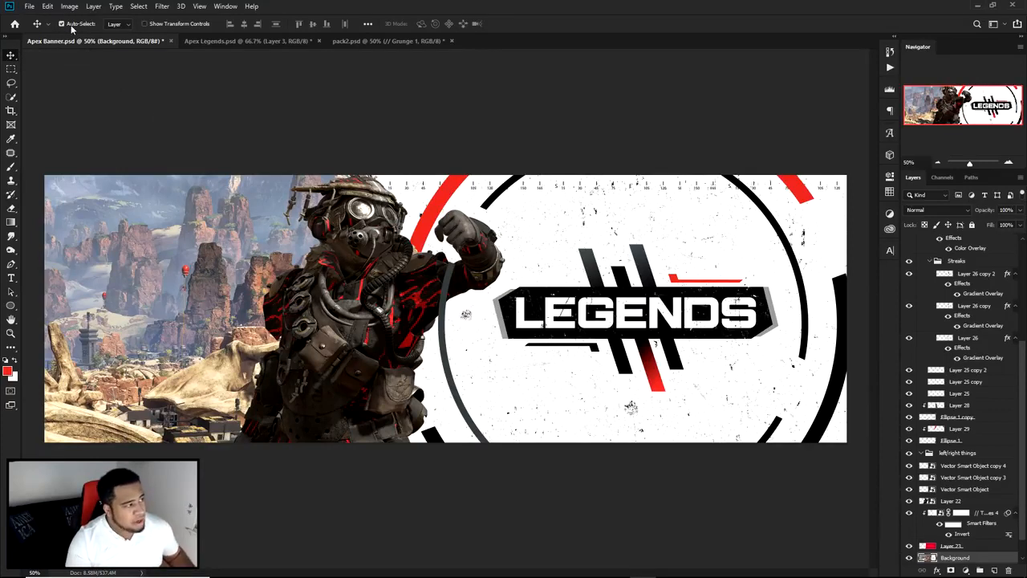
{"action": "left_click", "coordinate": [120, 24]}
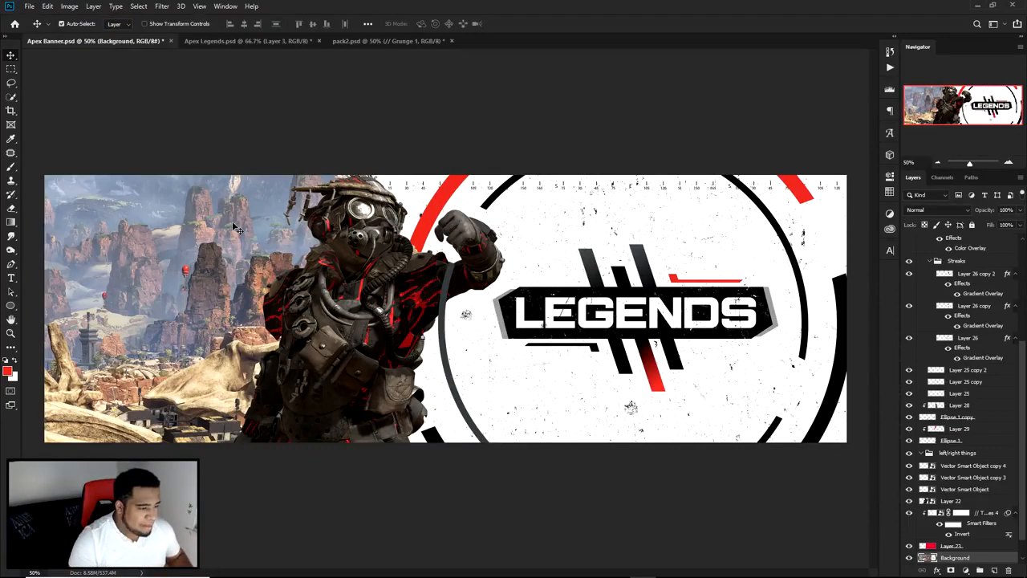
Step: Try to shift the desert background down and right using auto-selection
{"action": "left_click_drag", "start_coordinate": [194, 249], "coordinate": [251, 292]}
{"action": "key", "text": "ctrl+z"}
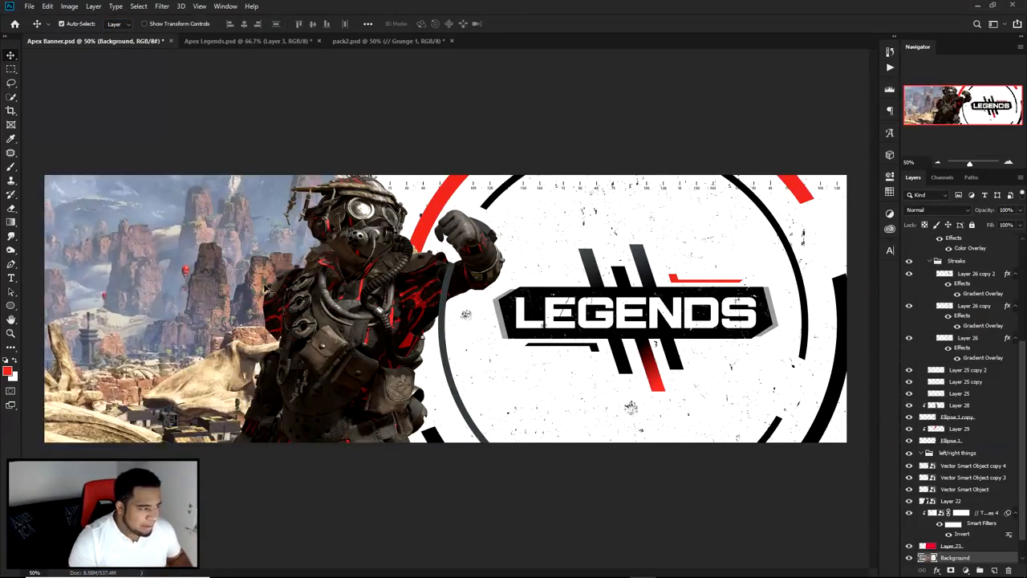
Step: Add a Gradient Map adjustment above the Background layer, using the black-to-red gradient preset
{"action": "scroll", "coordinate": [945, 447], "scroll_direction": "down", "scroll_amount": 2}
{"action": "left_click", "coordinate": [965, 570]}
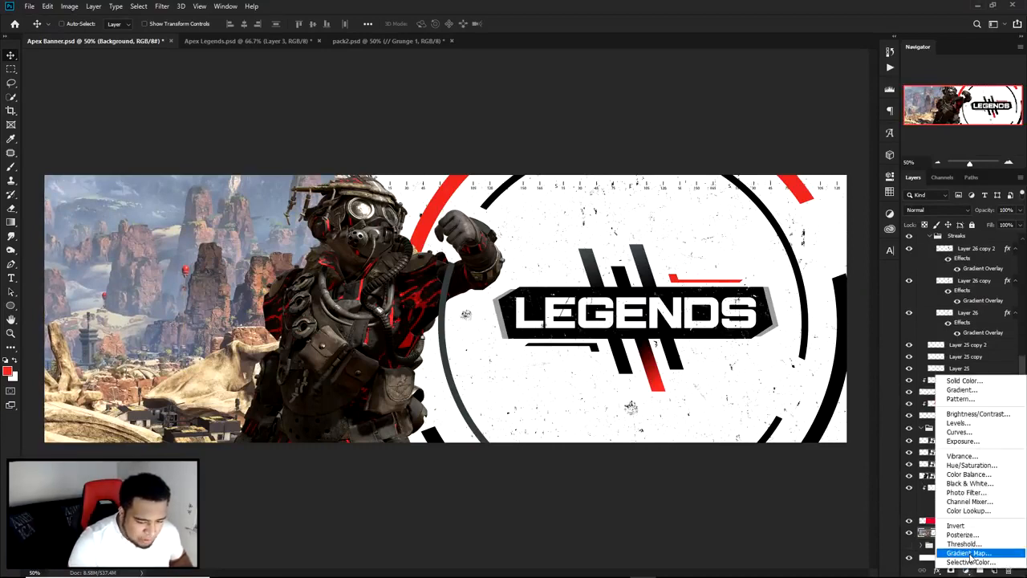
{"action": "left_click", "coordinate": [971, 553]}
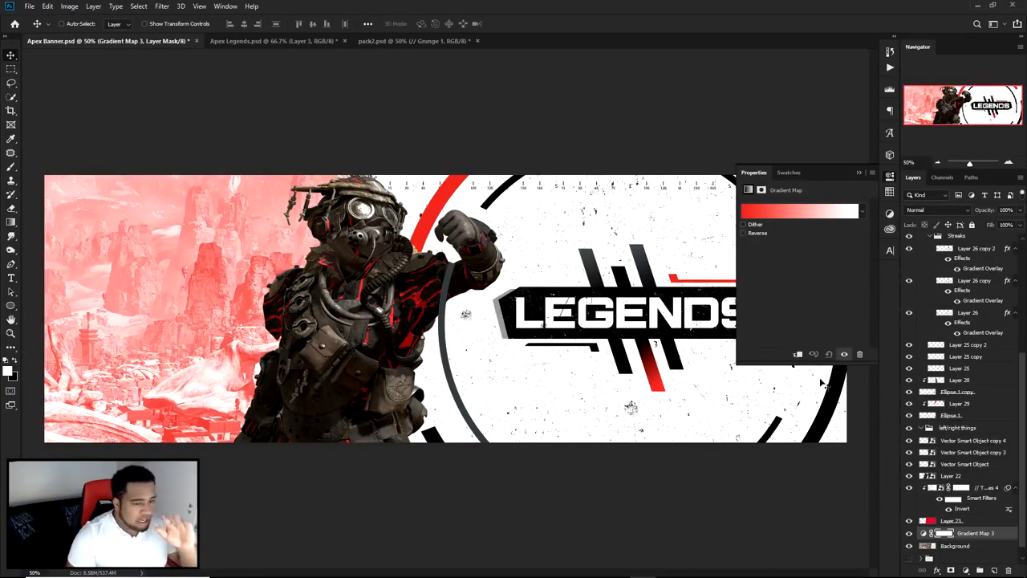
{"action": "left_click", "coordinate": [794, 211]}
{"action": "scroll", "coordinate": [897, 363], "scroll_direction": "down", "scroll_amount": 4}
{"action": "scroll", "coordinate": [898, 363], "scroll_direction": "up", "scroll_amount": 1}
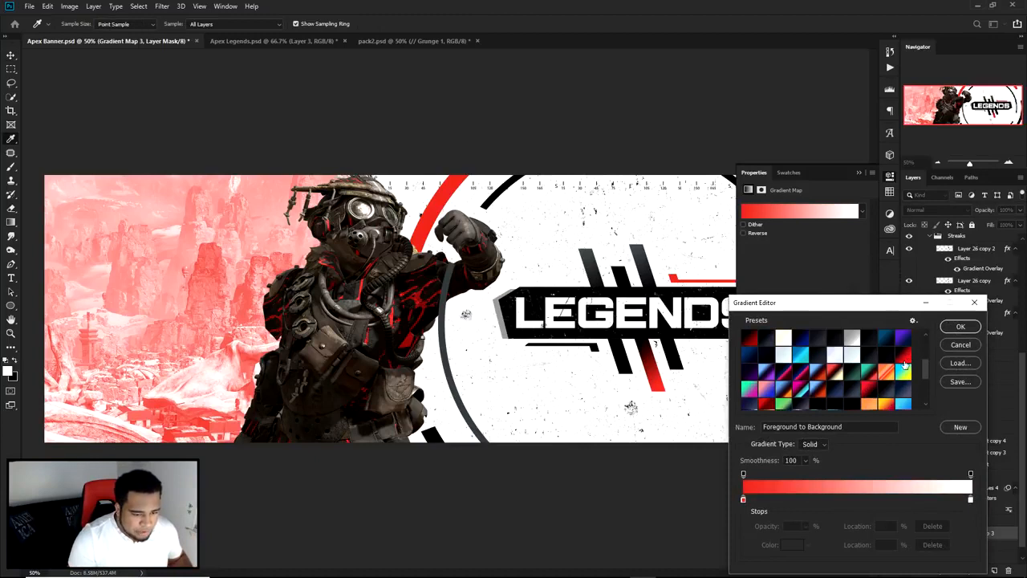
{"action": "left_click", "coordinate": [903, 357]}
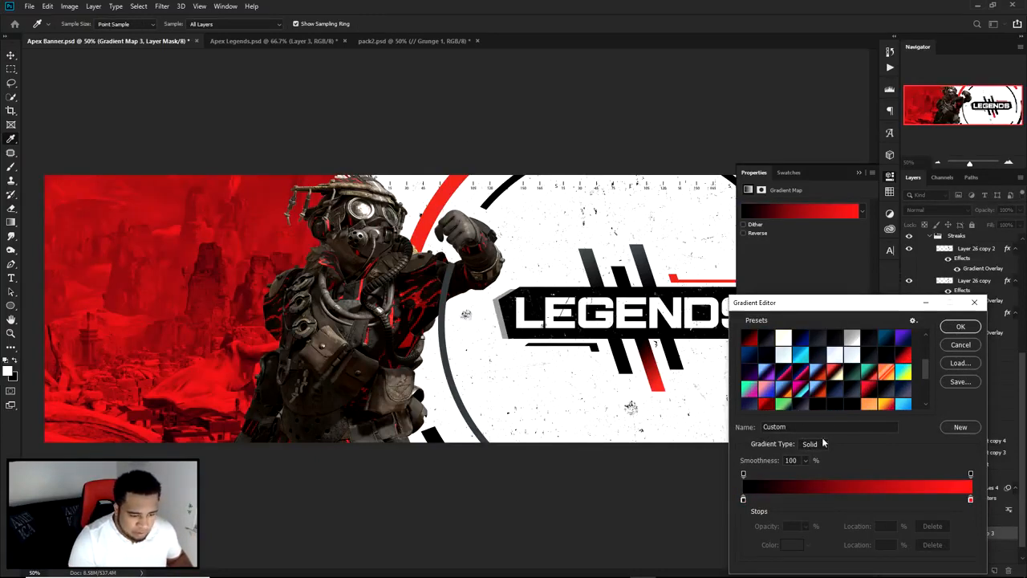
Step: Try 000000 for the gradient's dark stop and check the colour of the red stop
{"action": "double_click", "coordinate": [743, 500]}
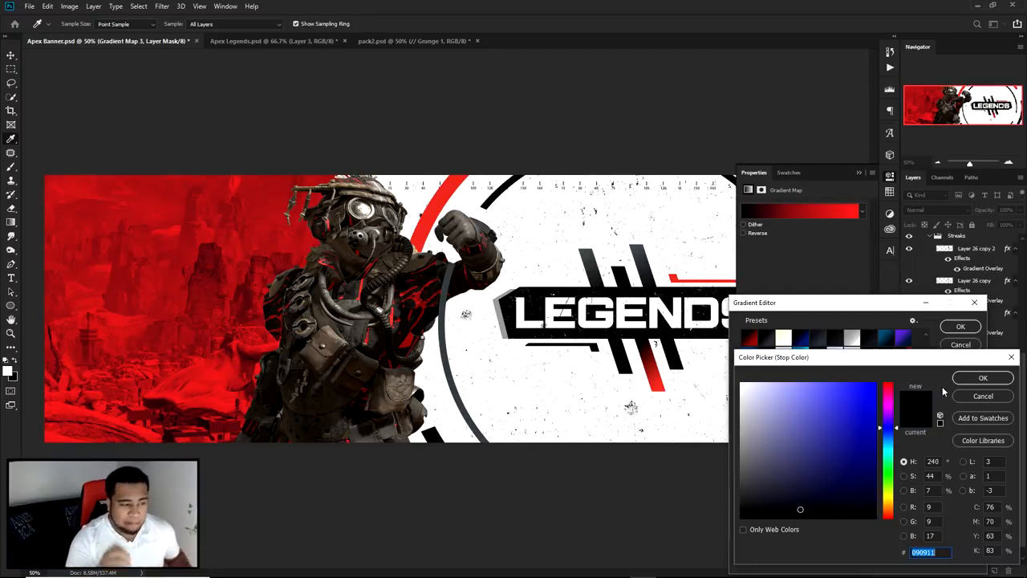
{"action": "type", "text": "000000"}
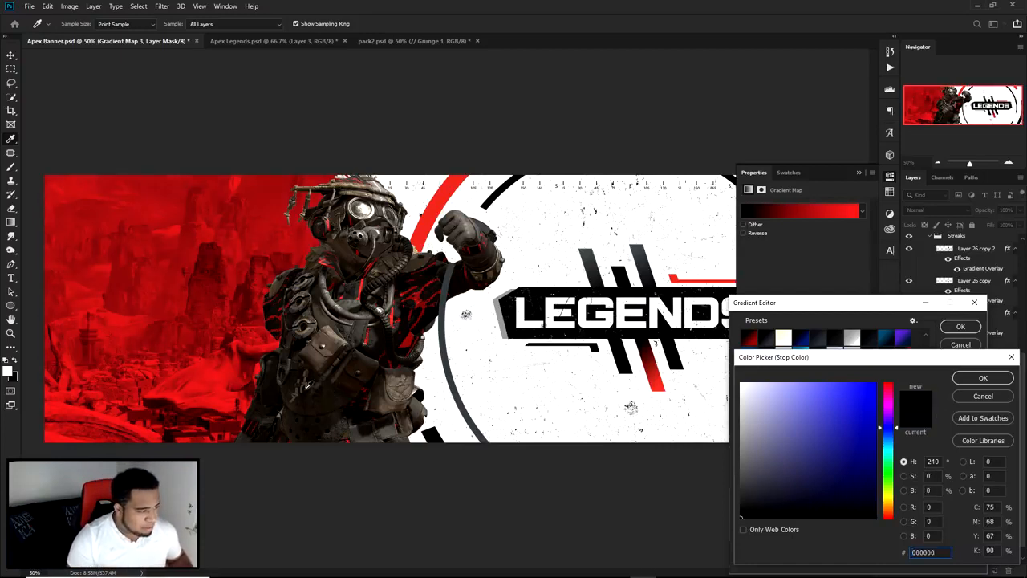
{"action": "left_click", "coordinate": [995, 398]}
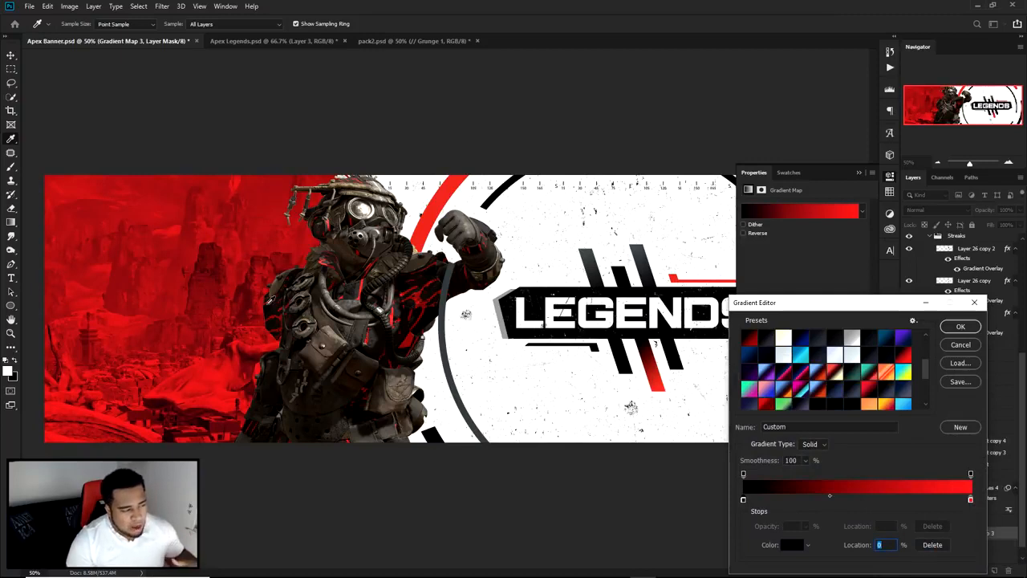
{"action": "double_click", "coordinate": [970, 499]}
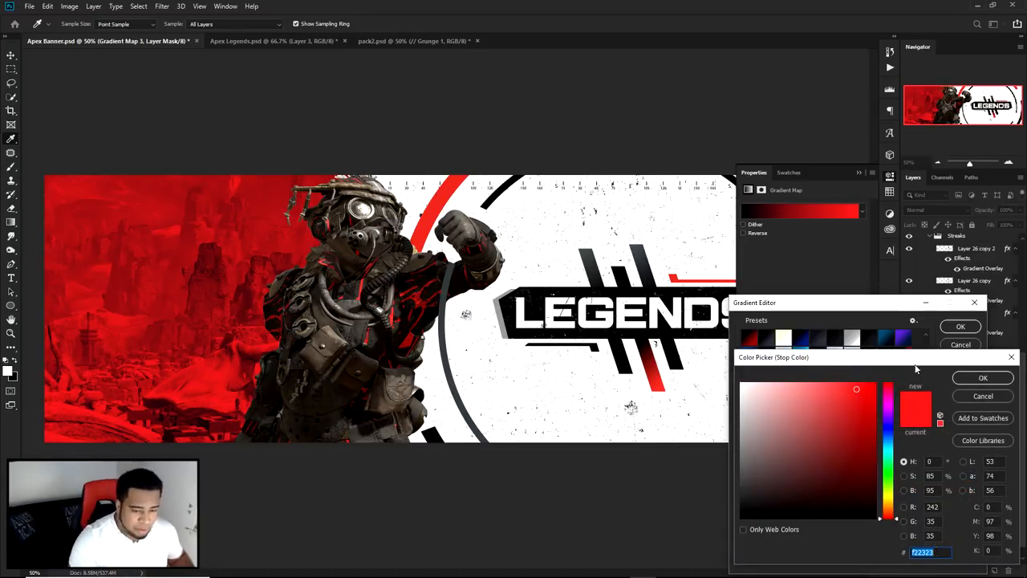
{"action": "left_click", "coordinate": [982, 377]}
Step: Shift the black-to-red gradient's midpoint to 70% and apply the gradient to the adjustment
{"action": "left_click", "coordinate": [829, 497]}
{"action": "left_click_drag", "start_coordinate": [830, 497], "coordinate": [827, 496]}
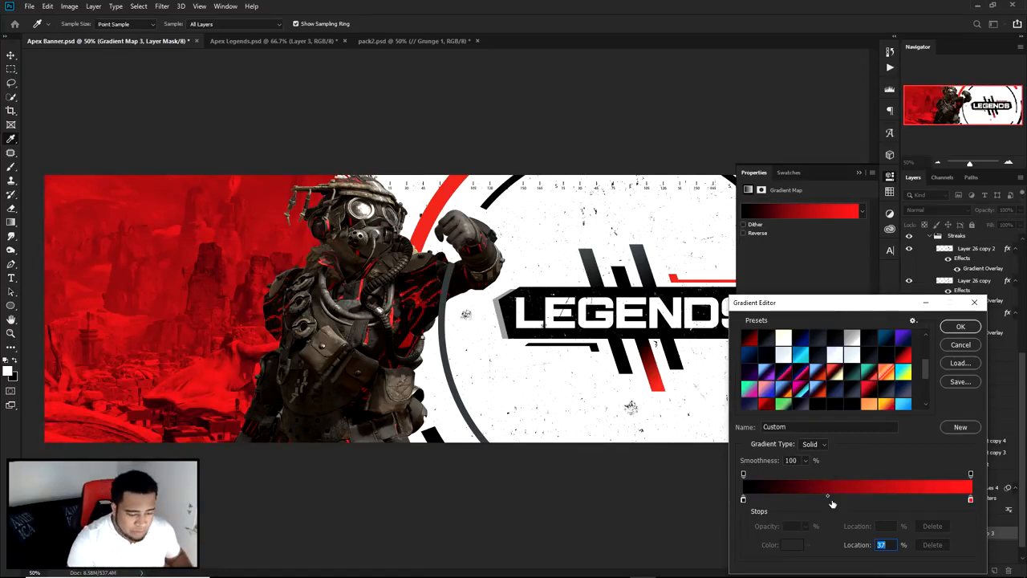
{"action": "left_click_drag", "start_coordinate": [828, 495], "coordinate": [925, 495]}
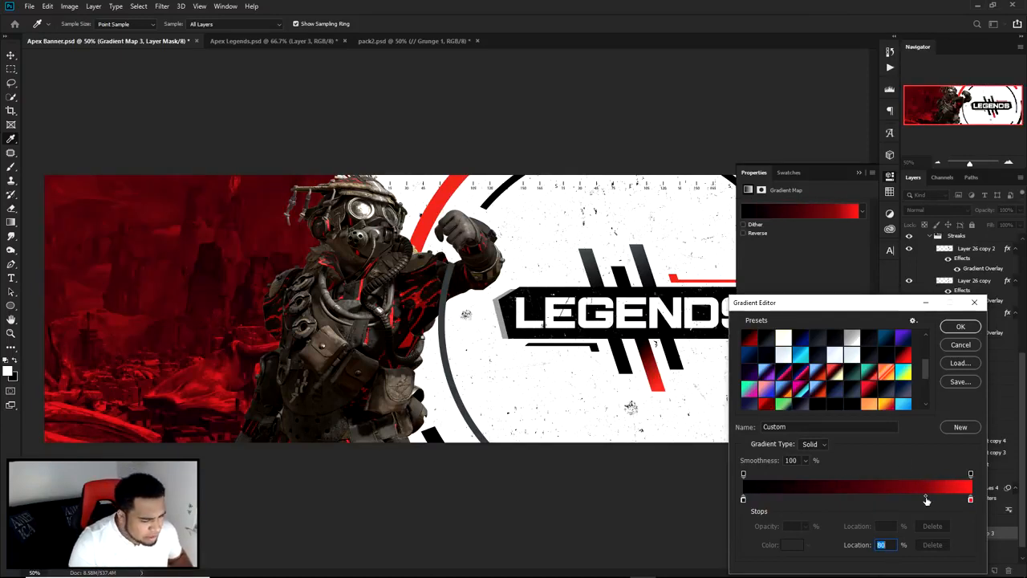
{"action": "left_click_drag", "start_coordinate": [926, 495], "coordinate": [903, 493]}
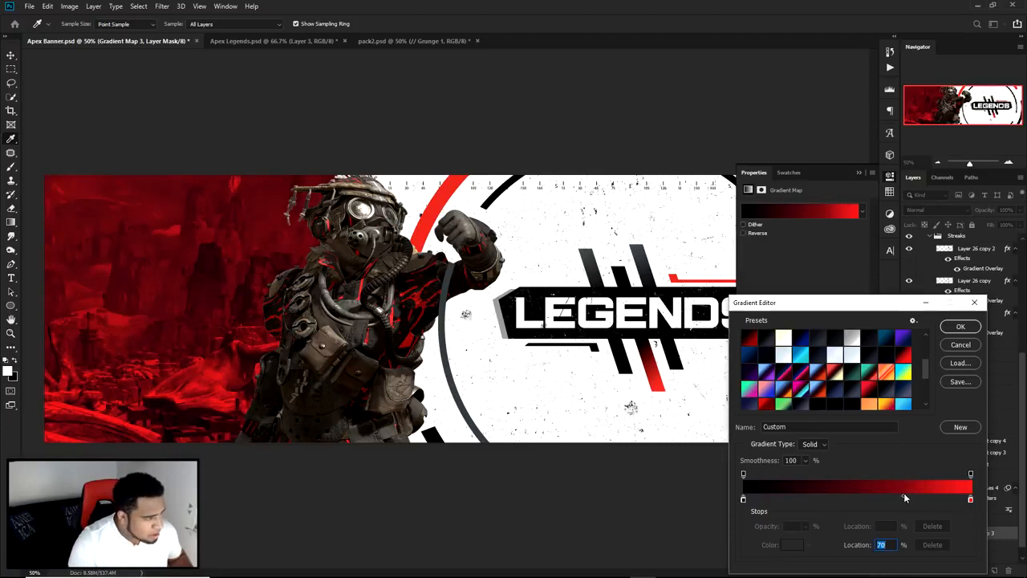
{"action": "left_click", "coordinate": [976, 327]}
{"action": "left_click", "coordinate": [892, 178]}
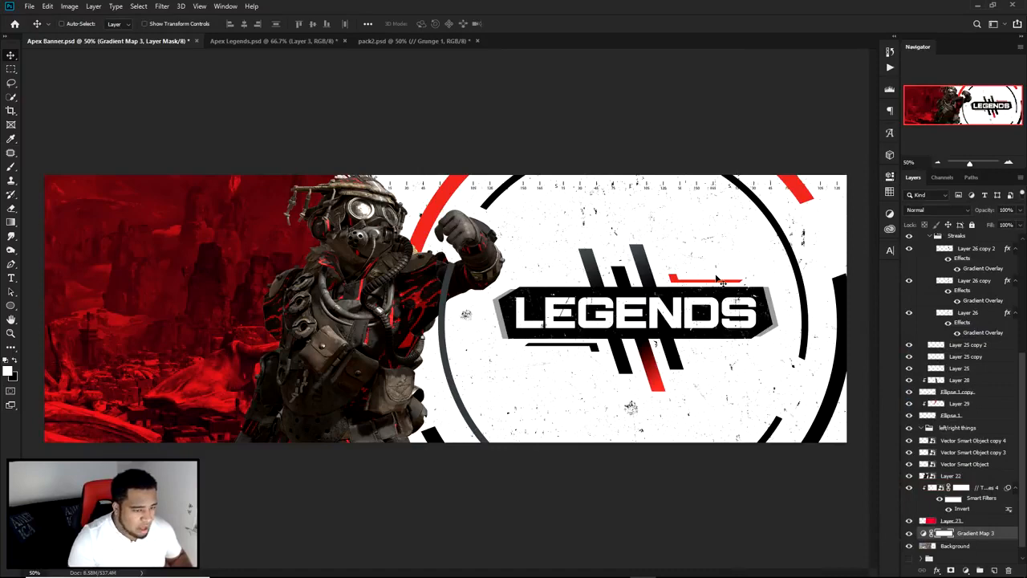
{"action": "key", "text": "ctrl+minus"}
{"action": "key", "text": "ctrl+plus"}
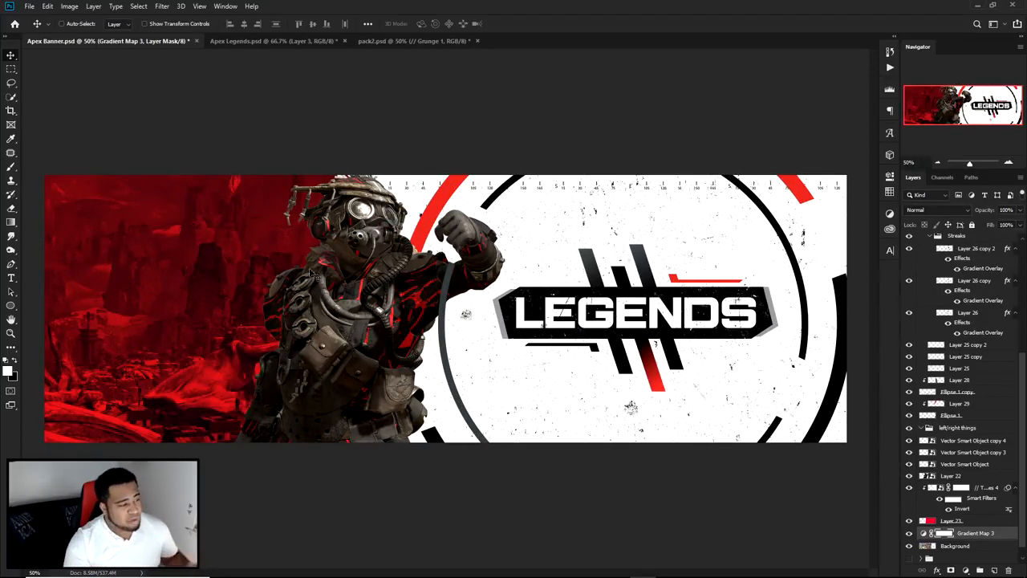
Step: In pack2.psd, hide // Textures 6 and show // Textures 4 with its Invert smart filter turned off
{"action": "left_click", "coordinate": [376, 40]}
{"action": "left_click", "coordinate": [909, 356]}
{"action": "left_click", "coordinate": [920, 302]}
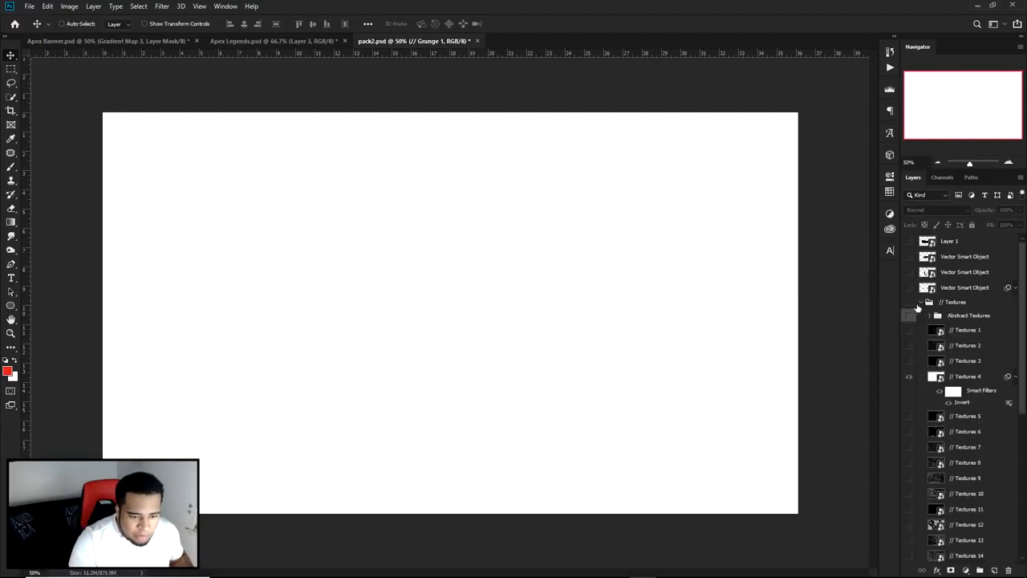
{"action": "left_click", "coordinate": [909, 431]}
{"action": "left_click", "coordinate": [908, 431]}
{"action": "left_click", "coordinate": [908, 431]}
{"action": "left_click", "coordinate": [908, 431]}
{"action": "left_click", "coordinate": [909, 376]}
{"action": "left_click", "coordinate": [957, 378]}
{"action": "left_click", "coordinate": [948, 403]}
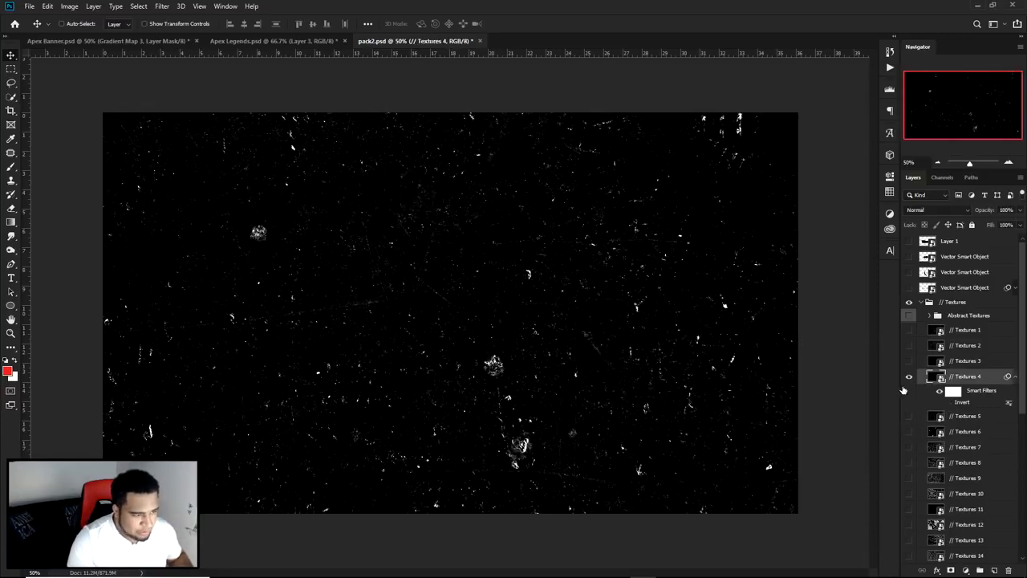
{"action": "left_click", "coordinate": [948, 403]}
Step: Copy // Textures 4 into Apex Banner.psd above Group 8, position it over the whole banner and set its blend mode to Screen
{"action": "left_click", "coordinate": [150, 41]}
{"action": "left_click_drag", "start_coordinate": [150, 43], "coordinate": [568, 330]}
{"action": "left_click_drag", "start_coordinate": [566, 332], "coordinate": [544, 340]}
{"action": "left_click_drag", "start_coordinate": [972, 536], "coordinate": [955, 241]}
{"action": "left_click_drag", "start_coordinate": [550, 278], "coordinate": [404, 306]}
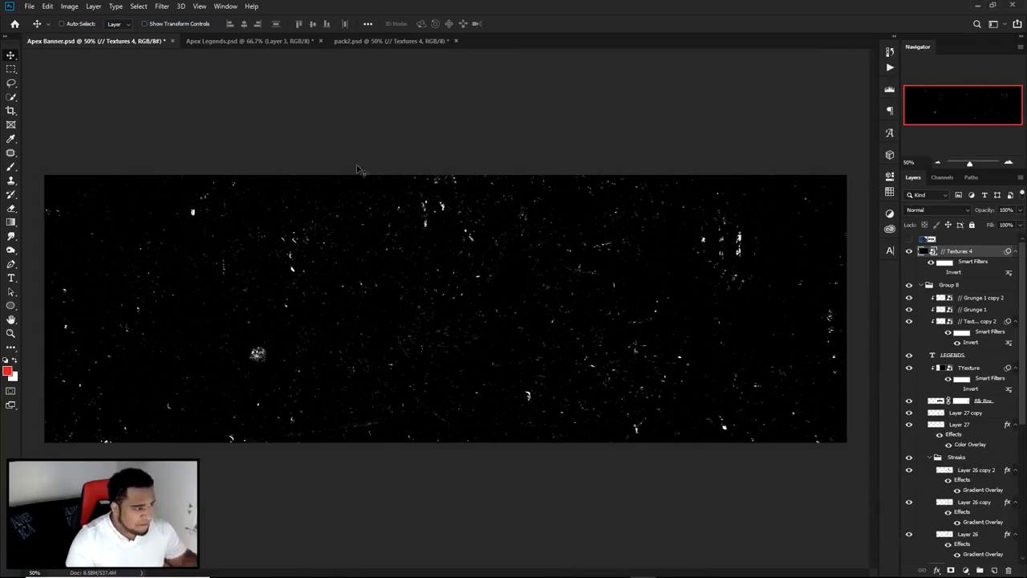
{"action": "left_click", "coordinate": [917, 211]}
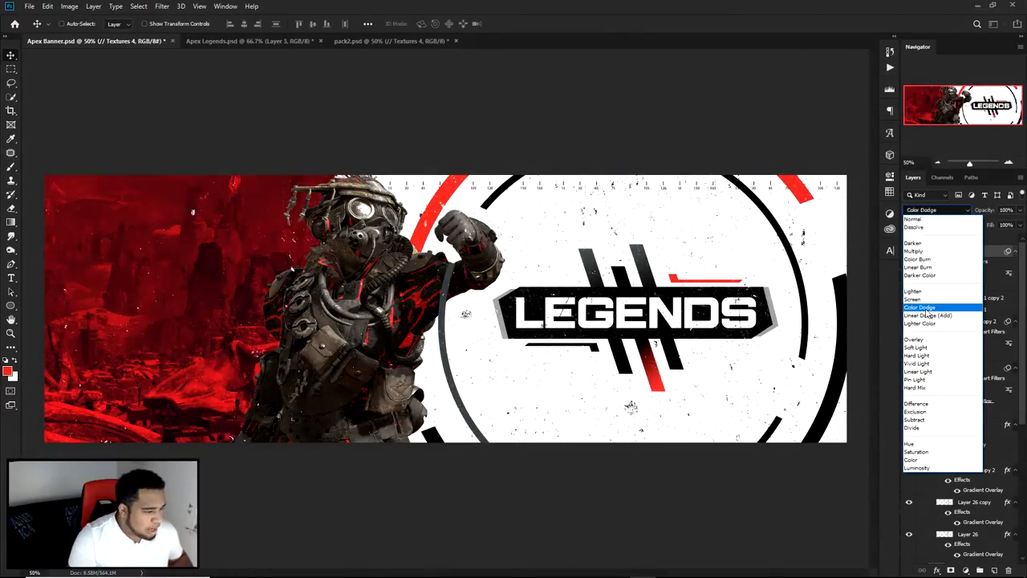
{"action": "left_click", "coordinate": [926, 300]}
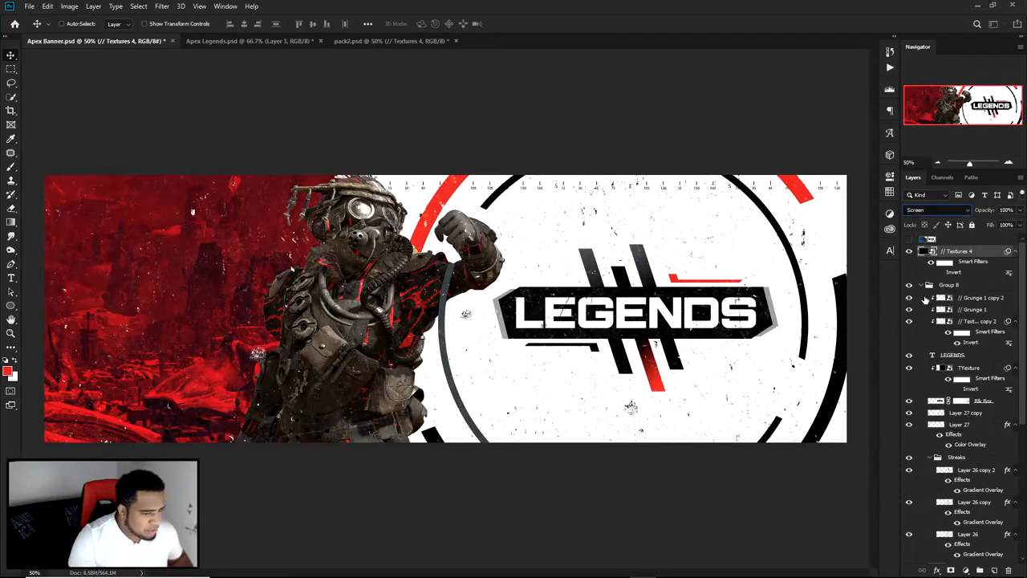
Step: Add a layer mask to // Textures 4 and brush away the specks over the character and parts of the red background
{"action": "left_click", "coordinate": [951, 570]}
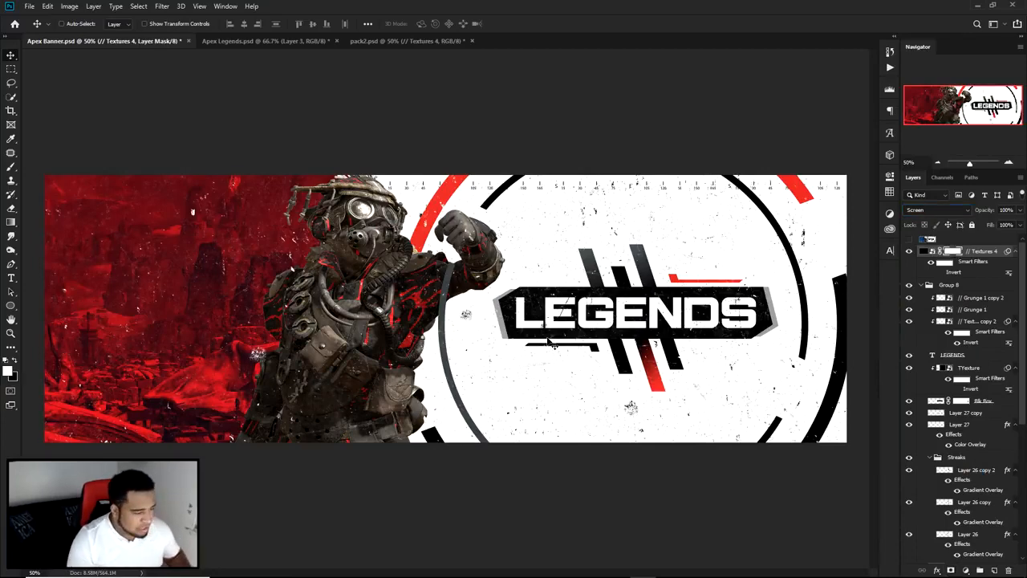
{"action": "key", "text": "d"}
{"action": "key", "text": "b"}
{"action": "left_click_drag", "start_coordinate": [168, 336], "coordinate": [321, 335]}
{"action": "left_click", "coordinate": [14, 361]}
{"action": "left_click_drag", "start_coordinate": [136, 342], "coordinate": [139, 368]}
{"action": "left_click_drag", "start_coordinate": [281, 368], "coordinate": [260, 375]}
{"action": "scroll", "coordinate": [403, 326], "scroll_direction": "down", "scroll_amount": 1}
{"action": "mouse_move", "coordinate": [311, 420]}
{"action": "left_mouse_down"}
{"action": "mouse_move", "coordinate": [339, 421]}
{"action": "mouse_move", "coordinate": [284, 431]}
{"action": "mouse_move", "coordinate": [253, 198]}
{"action": "mouse_move", "coordinate": [353, 144]}
{"action": "left_mouse_up"}
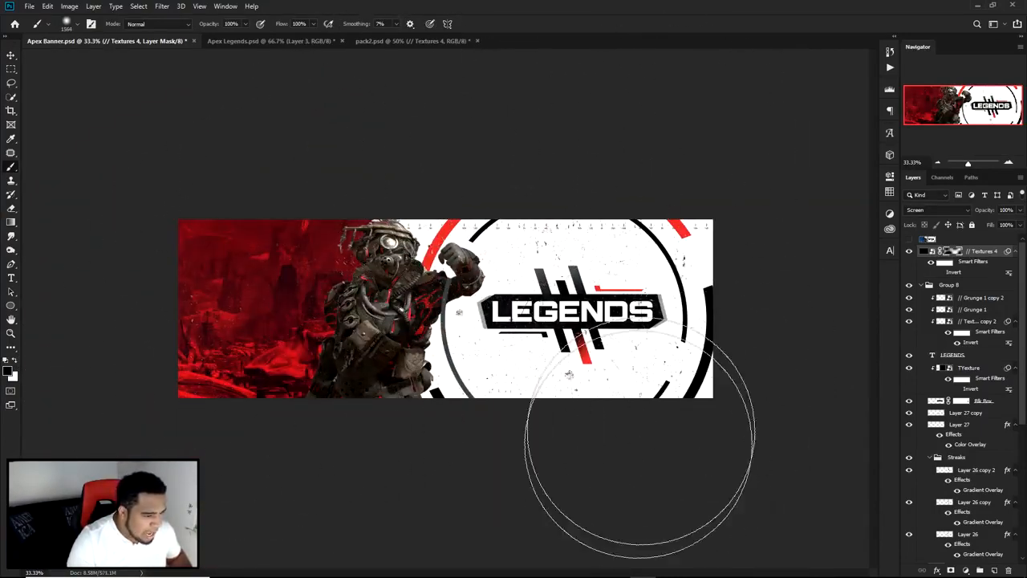
{"action": "key", "text": "v"}
{"action": "scroll", "coordinate": [414, 315], "scroll_direction": "up", "scroll_amount": 2}
{"action": "scroll", "coordinate": [634, 342], "scroll_direction": "down", "scroll_amount": 2}
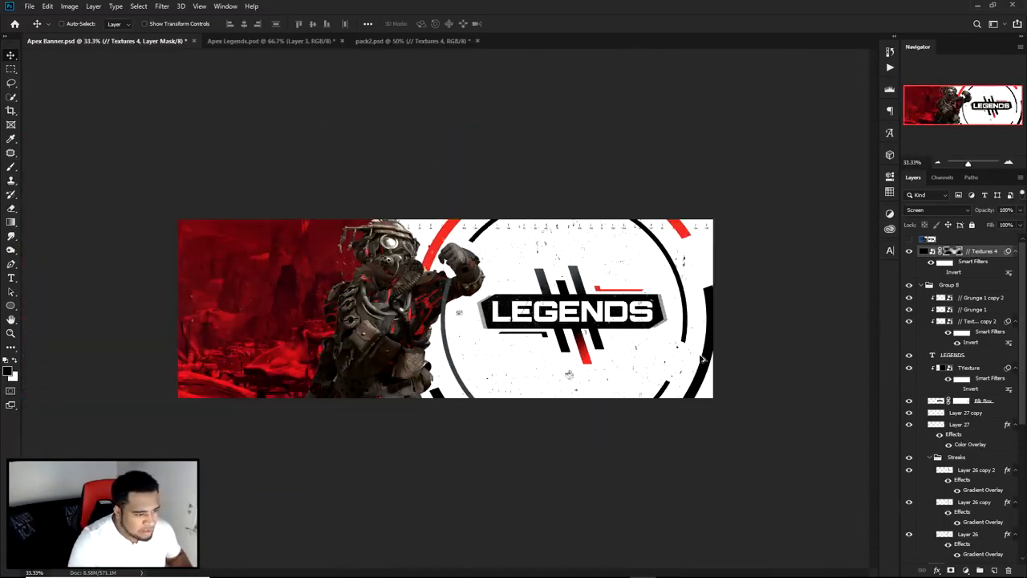
{"action": "scroll", "coordinate": [517, 337], "scroll_direction": "up", "scroll_amount": 1}
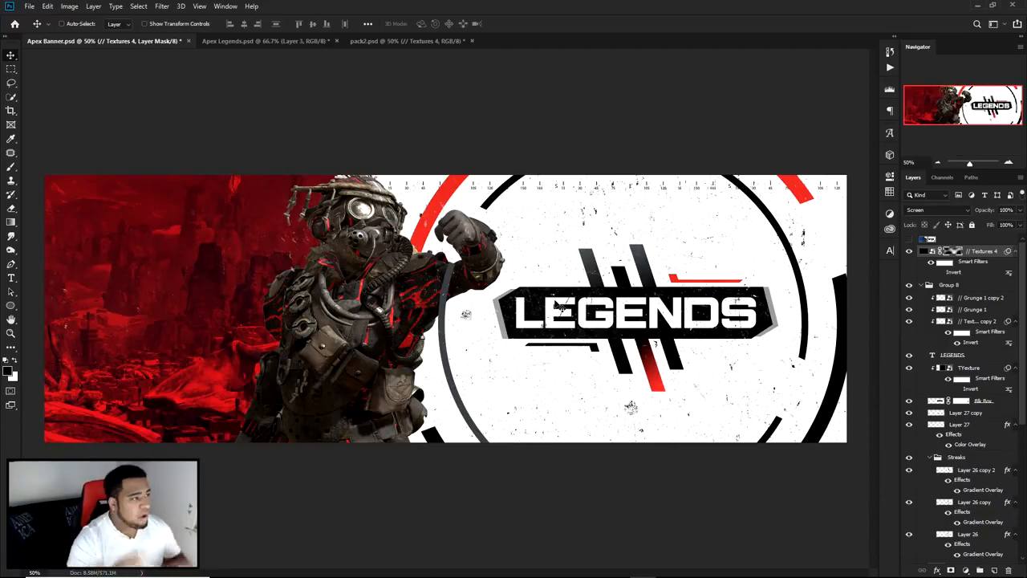
Step: Look at the isolated character in Apex Legends.psd and return to the banner document
{"action": "left_click", "coordinate": [263, 41]}
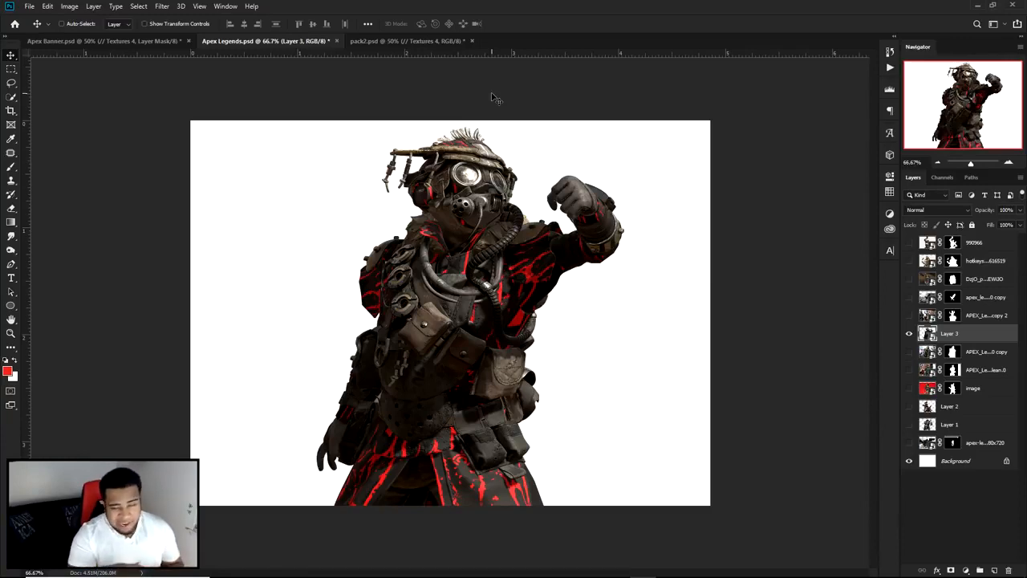
{"action": "left_click", "coordinate": [165, 41]}
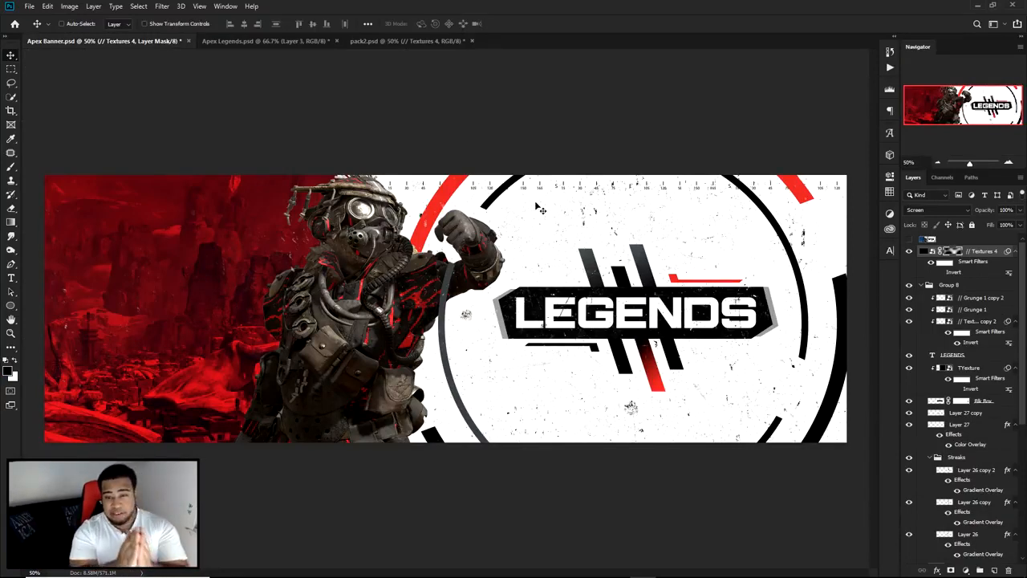
Step: Duplicate the TYexture layer, clip the copy to the Ellipse 1 ring, and reposition and transform it over that ring
{"action": "left_click", "coordinate": [844, 303]}
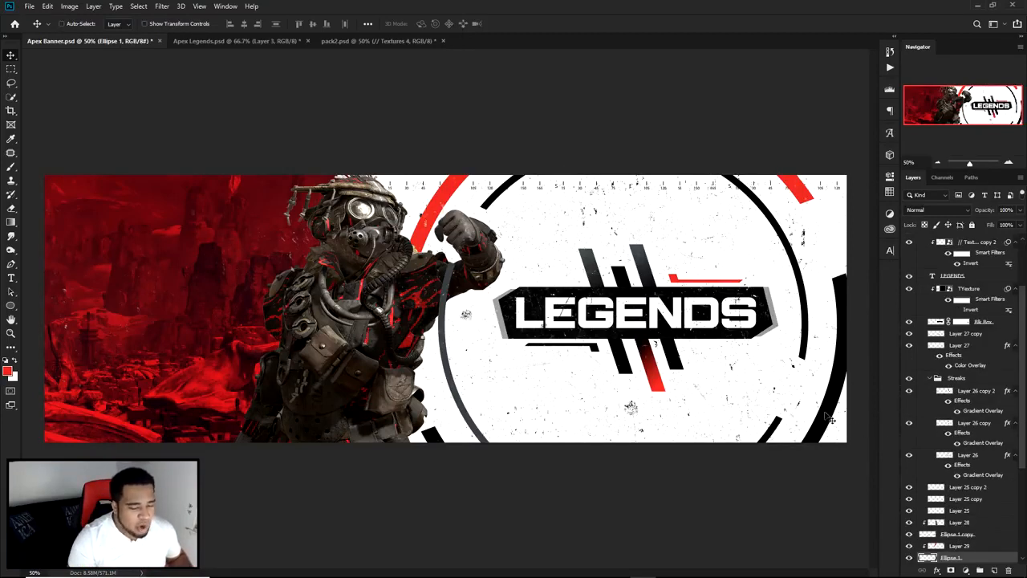
{"action": "scroll", "coordinate": [948, 479], "scroll_direction": "down", "scroll_amount": 2}
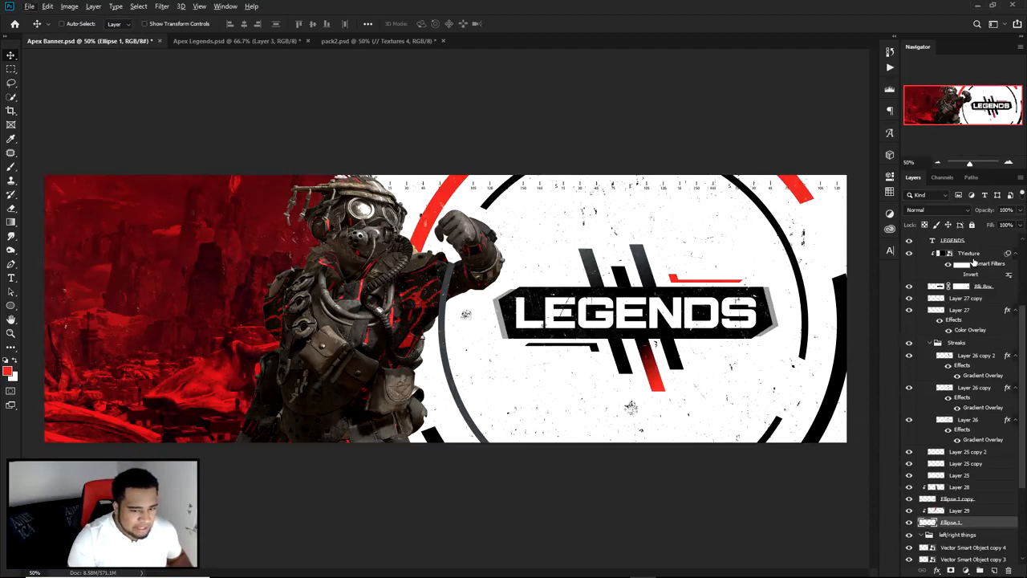
{"action": "left_click", "coordinate": [976, 254]}
{"action": "left_click_drag", "start_coordinate": [998, 257], "coordinate": [963, 523]}
{"action": "left_click_drag", "start_coordinate": [807, 353], "coordinate": [757, 380]}
{"action": "key", "text": "ctrl+t"}
{"action": "left_click_drag", "start_coordinate": [421, 68], "coordinate": [673, 363]}
{"action": "key", "text": "Return"}
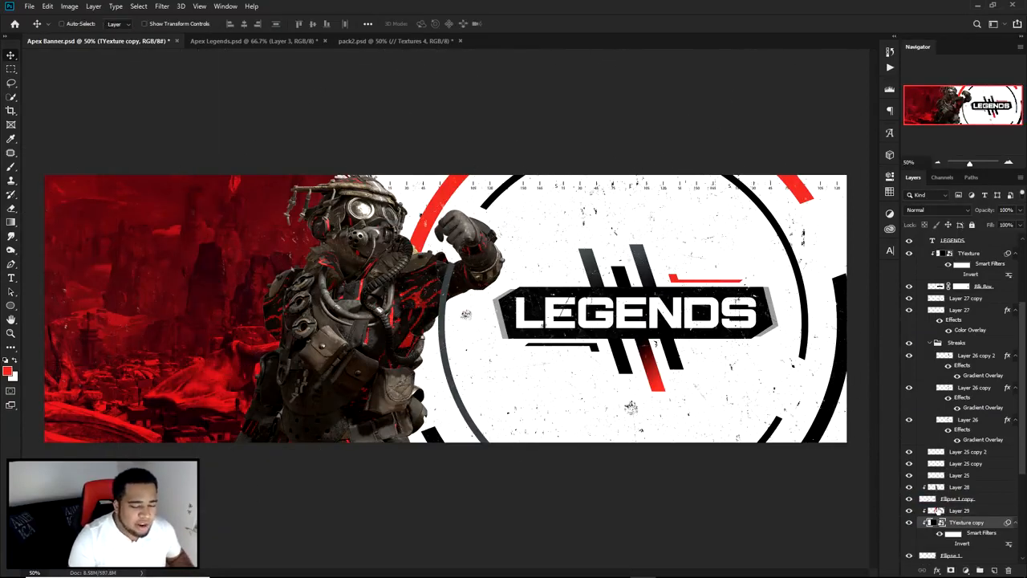
Step: Duplicate the TYexture copy, clip it to the Ellipse 1 copy ring and reposition it over that ring
{"action": "left_click_drag", "start_coordinate": [974, 476], "coordinate": [963, 453]}
{"action": "left_click_drag", "start_coordinate": [807, 370], "coordinate": [572, 376]}
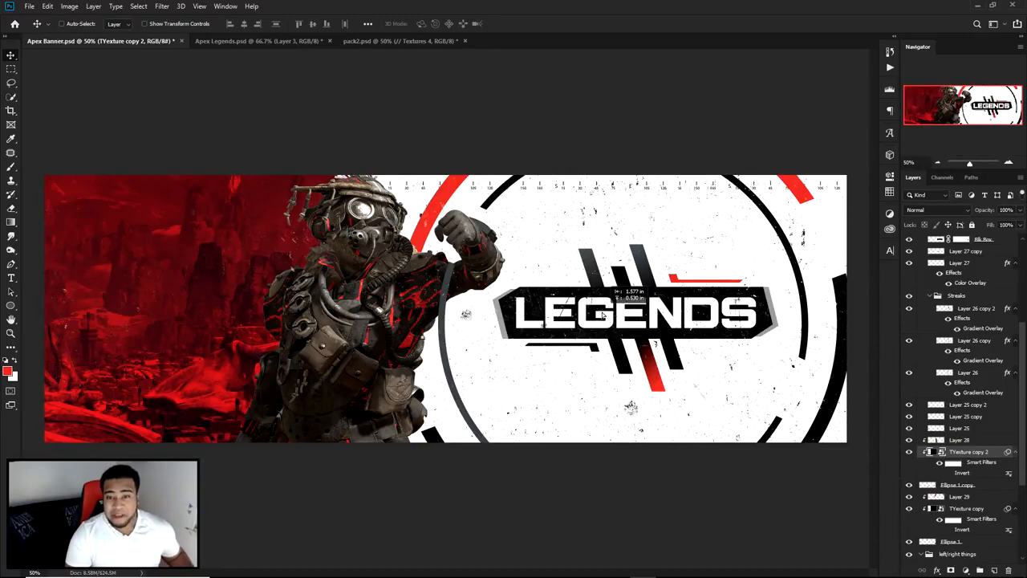